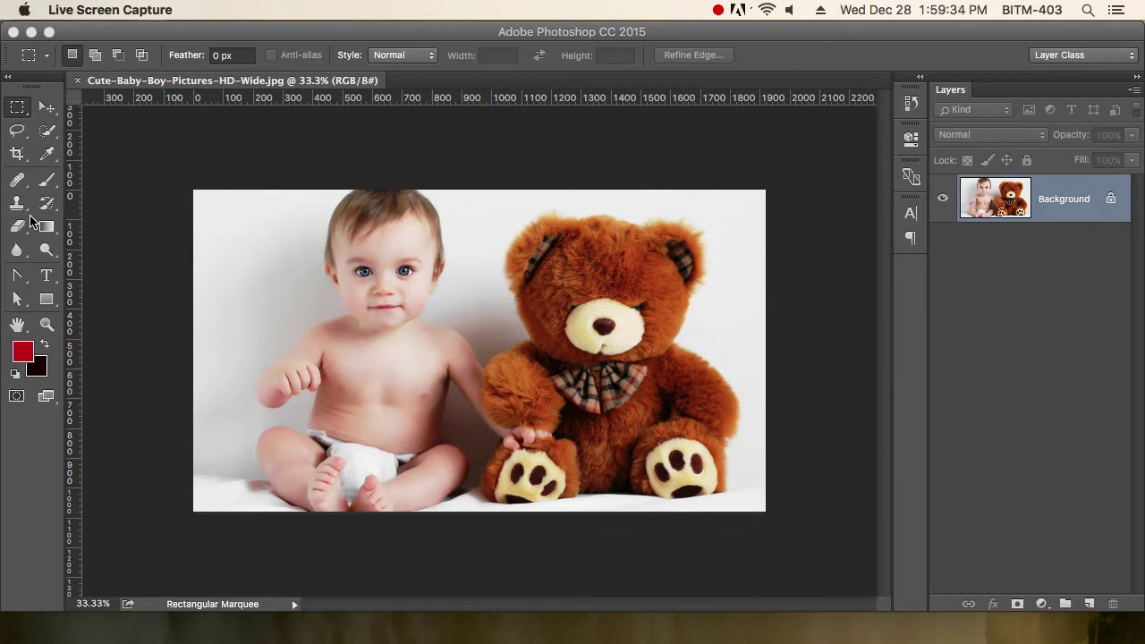
Draw a rectangular marquee selection around the baby's head and torso, and shift it slightly down and to the left
left_click(17, 109)
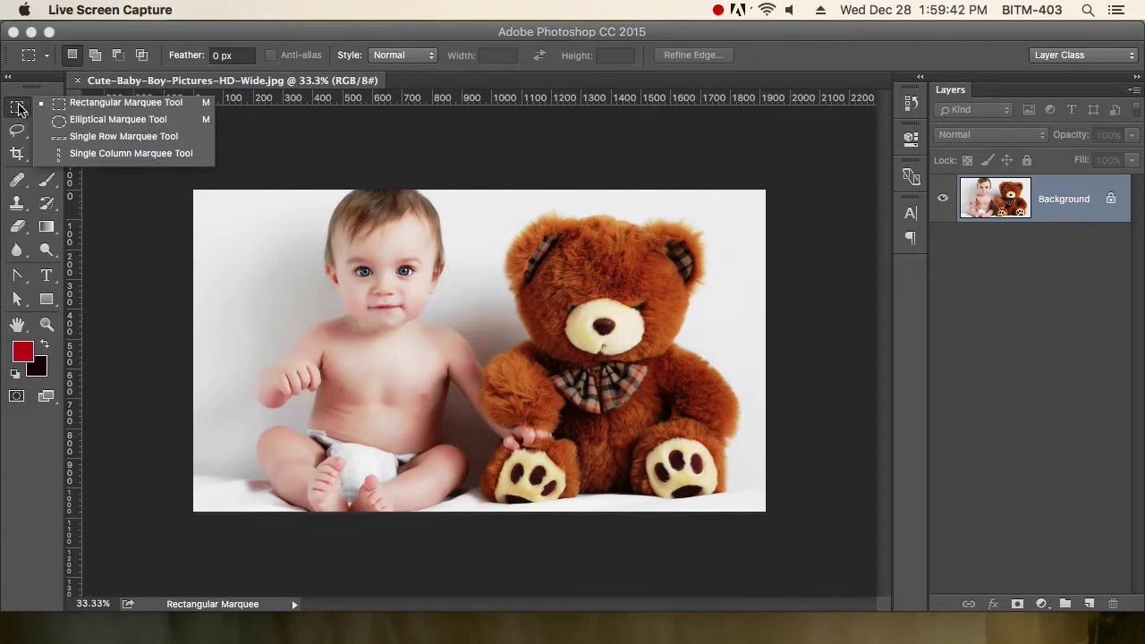
left_click(96, 109)
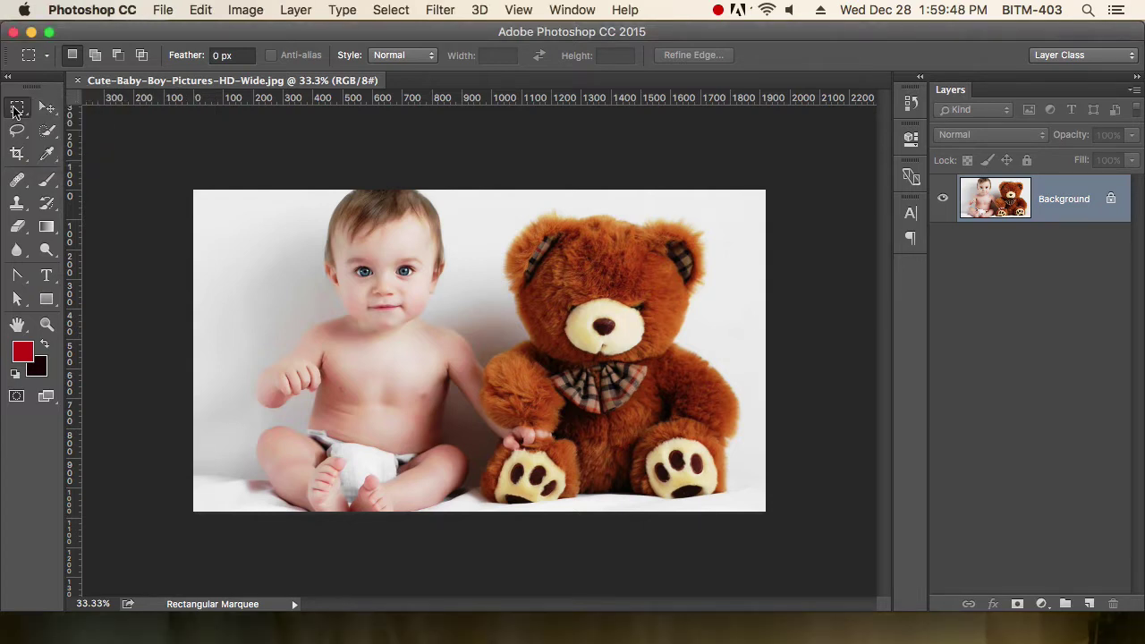
left_click_drag(290, 194, 480, 438)
left_click_drag(409, 340, 399, 351)
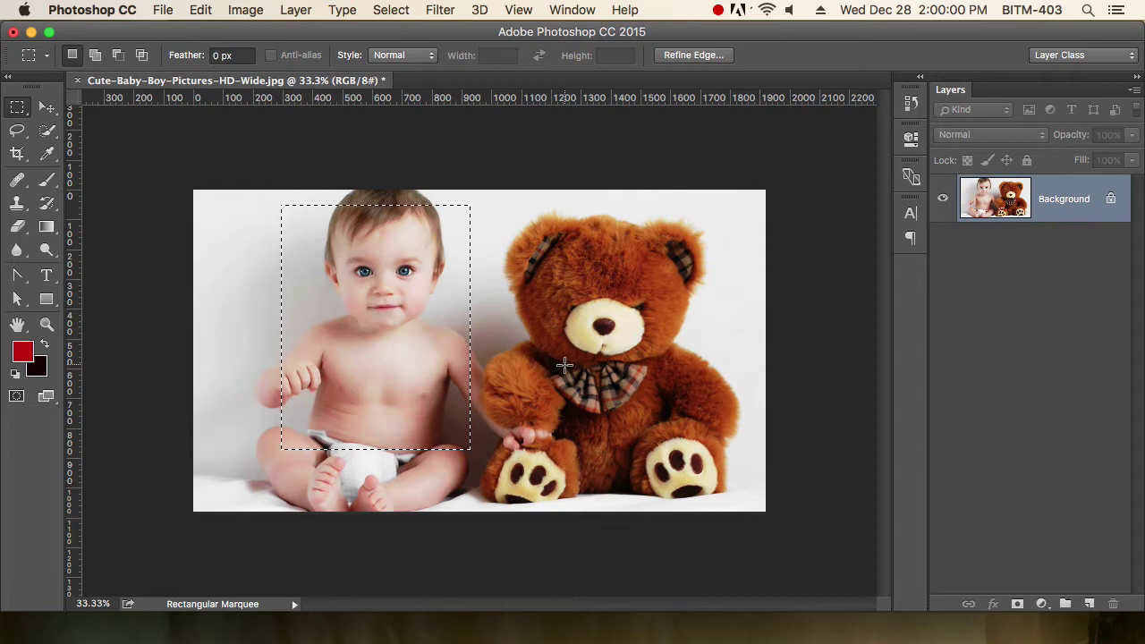
Select the whole photo and create a new white 1920 x 1080 pixel RGB document at 72 pixels/inch
key("super+a")
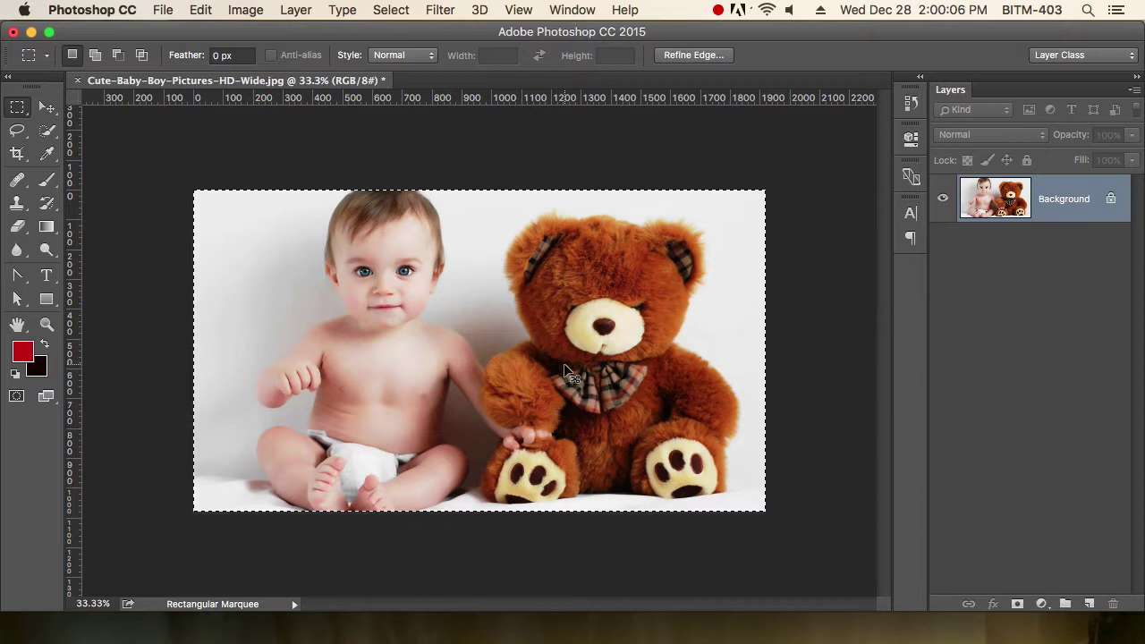
key("super+n")
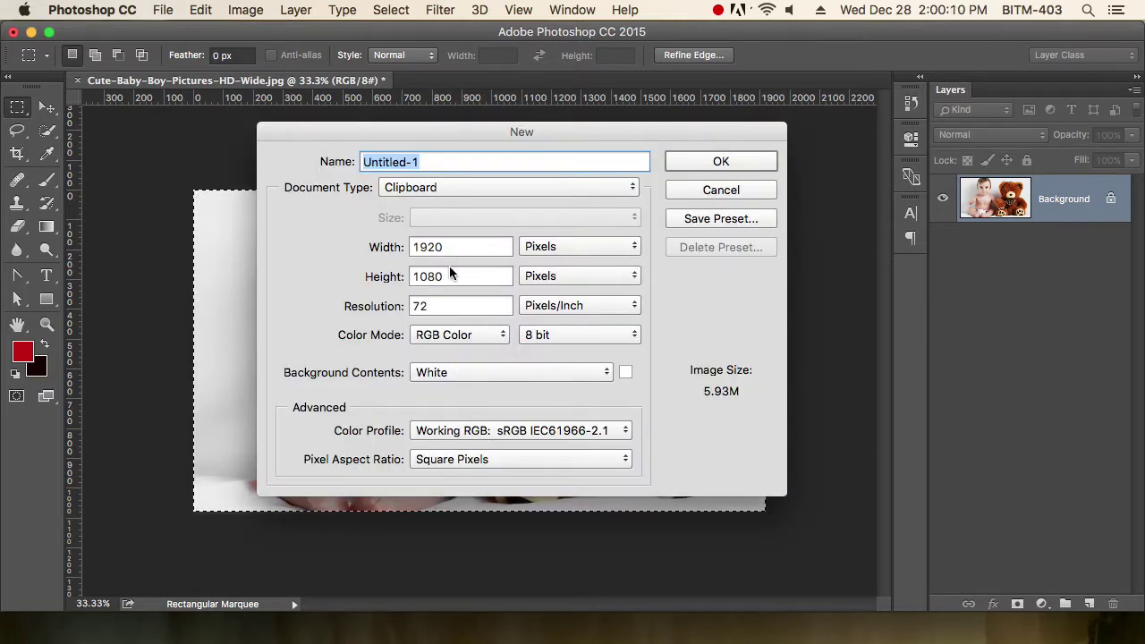
left_click(726, 161)
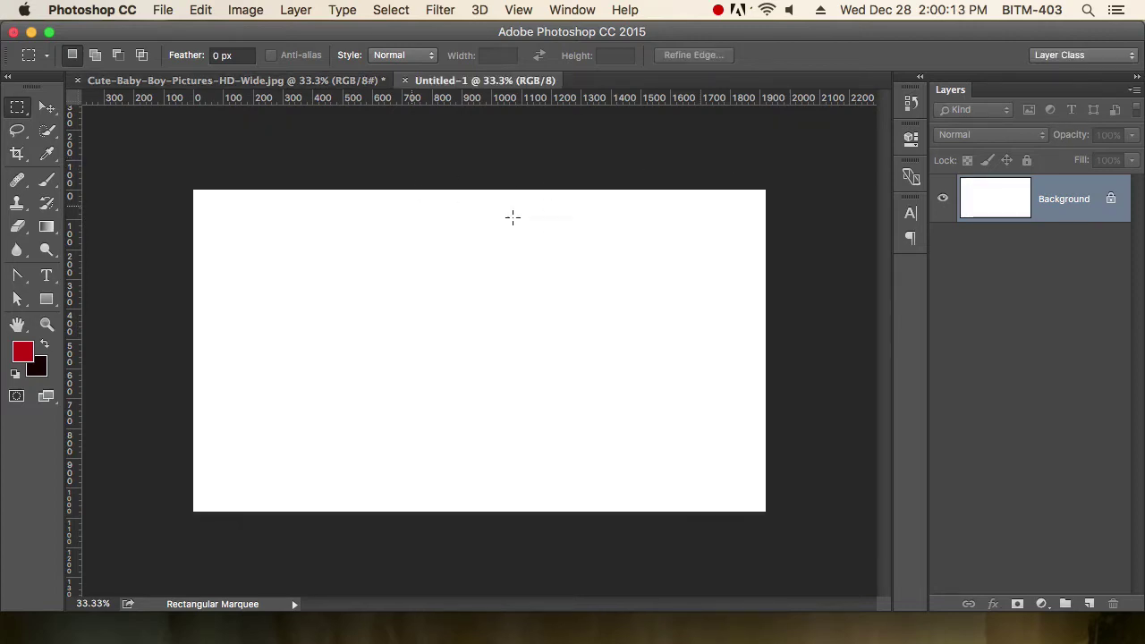
In the baby photo, select the baby's face and torso with a rectangular marquee and copy the selected area
left_click(290, 82)
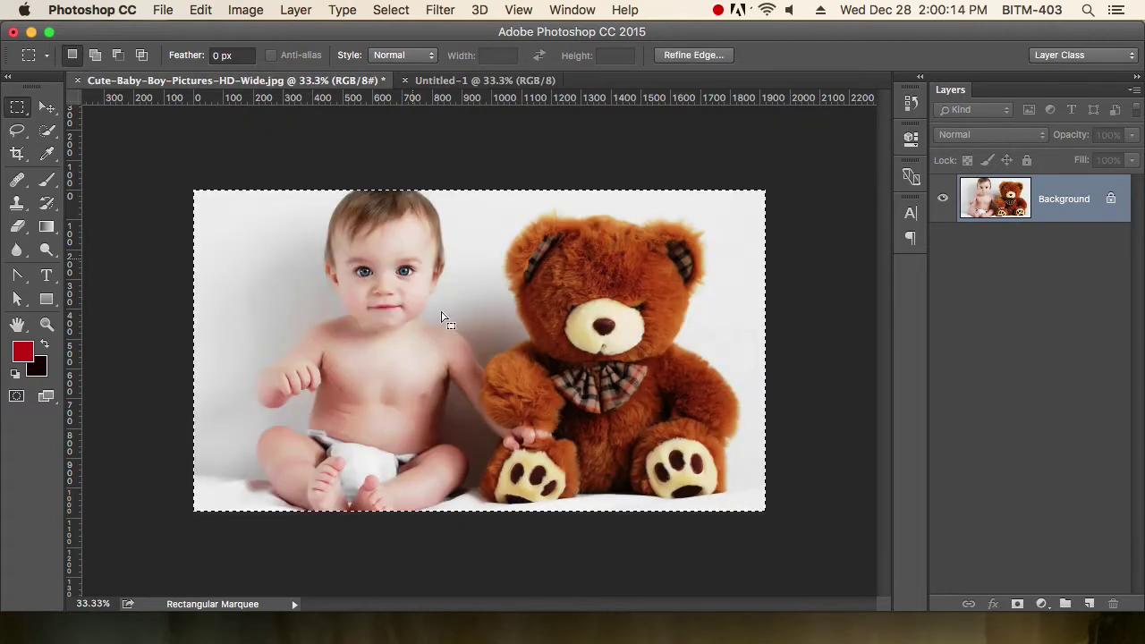
left_click_drag(304, 212, 465, 434)
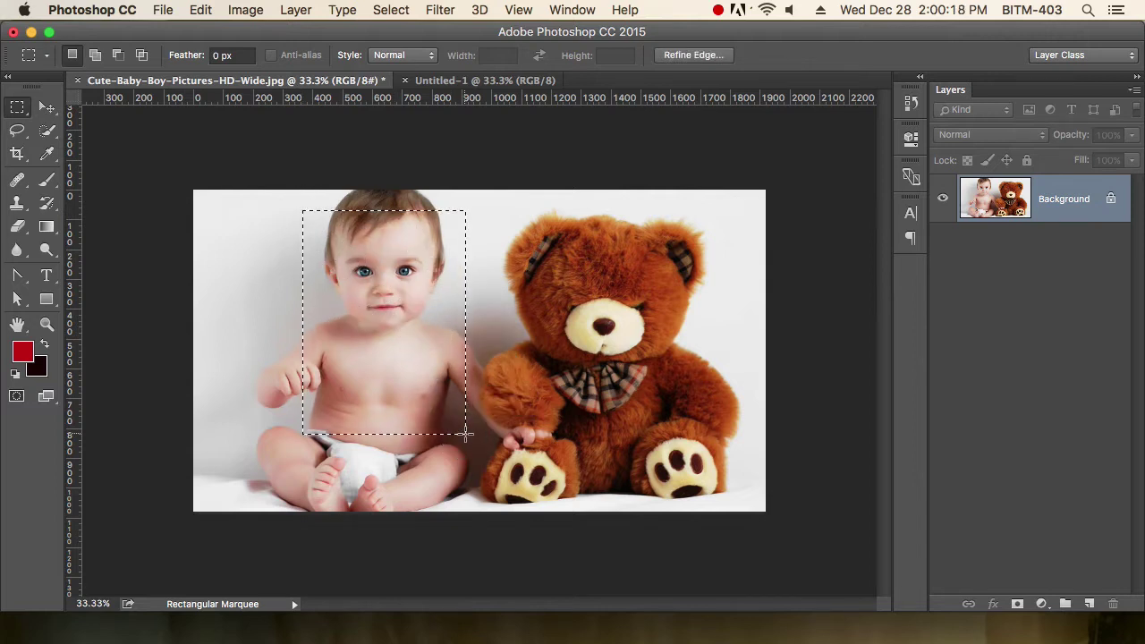
left_click(200, 9)
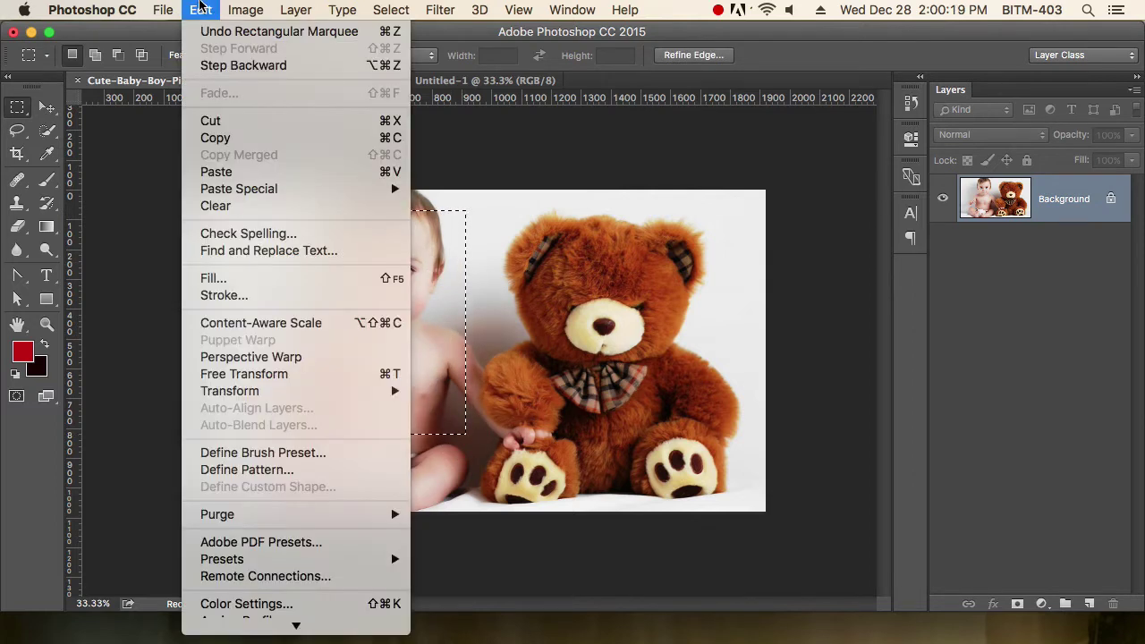
left_click(280, 140)
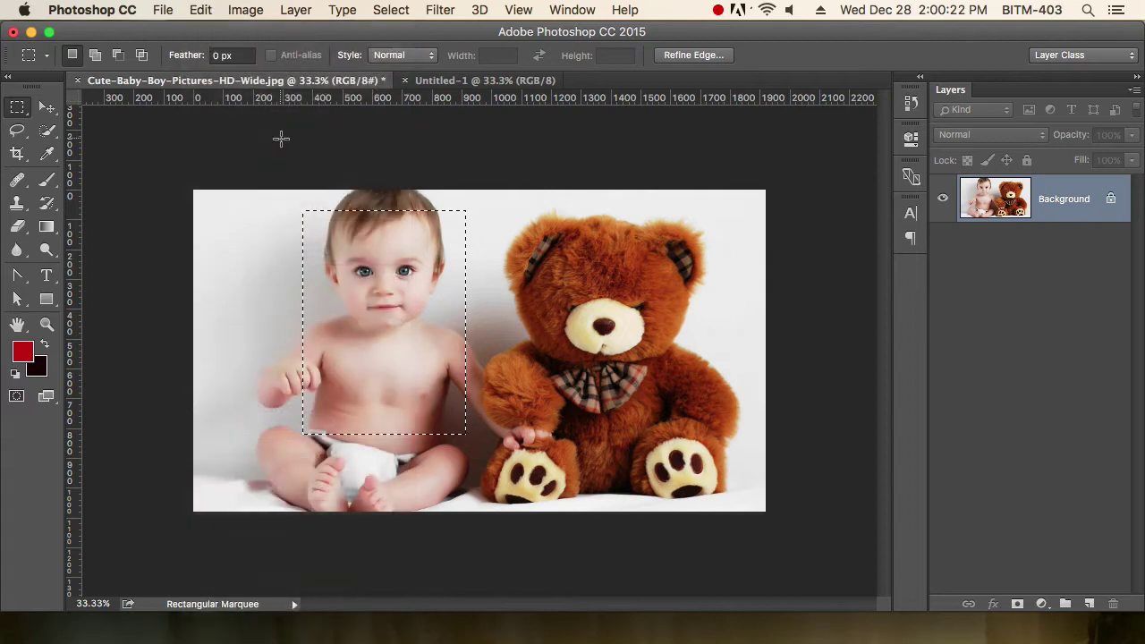
Paste the copied part of the photo into the Untitled-1 document
left_click(483, 82)
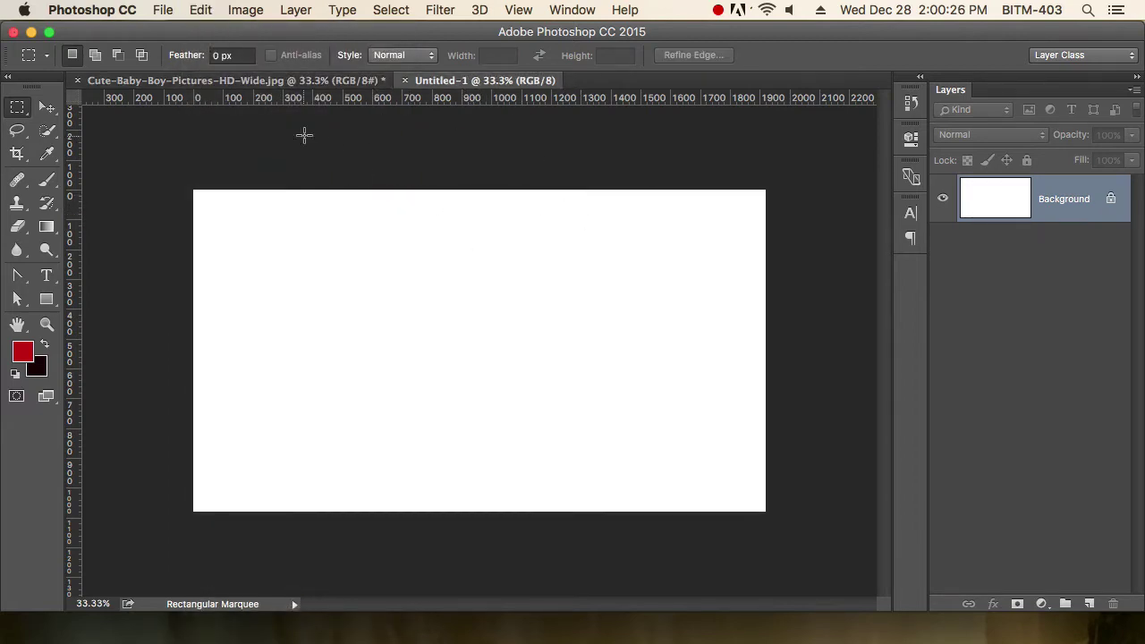
left_click(205, 11)
left_click(204, 11)
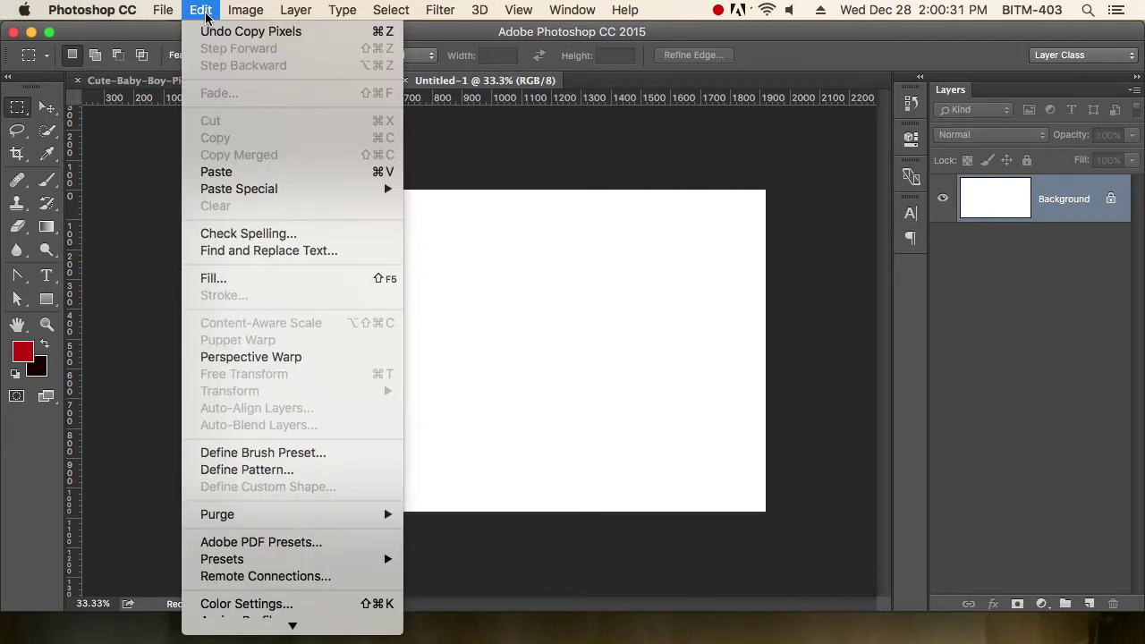
left_click(267, 176)
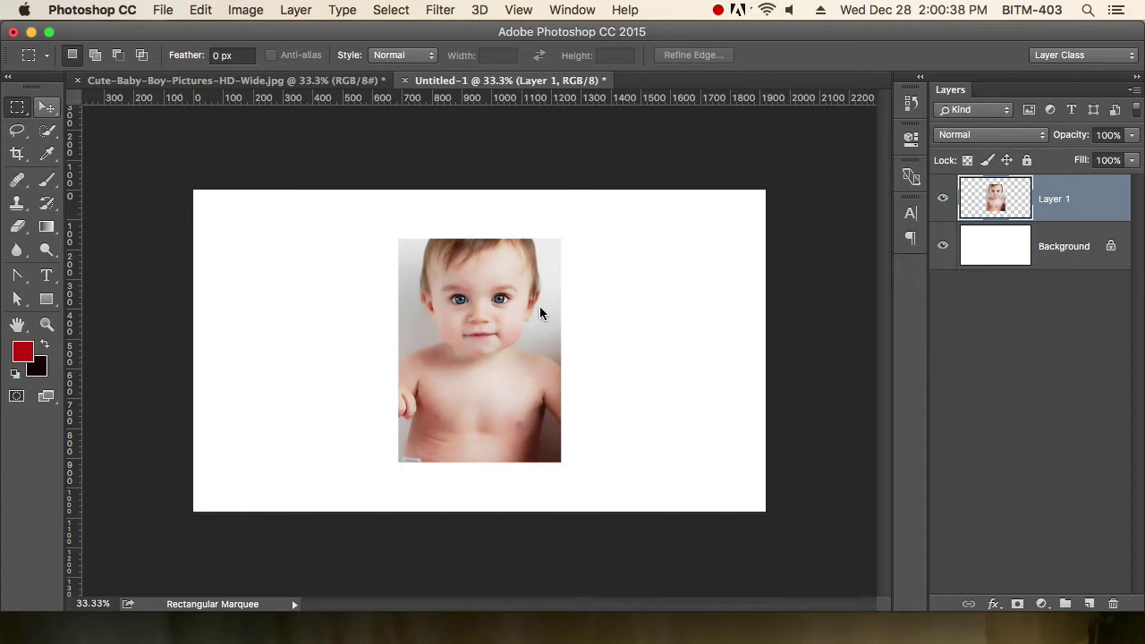
Move the pasted baby picture left and slightly up on the canvas, and toggle its layer's visibility off and on
key("v")
left_click_drag(496, 309, 443, 296)
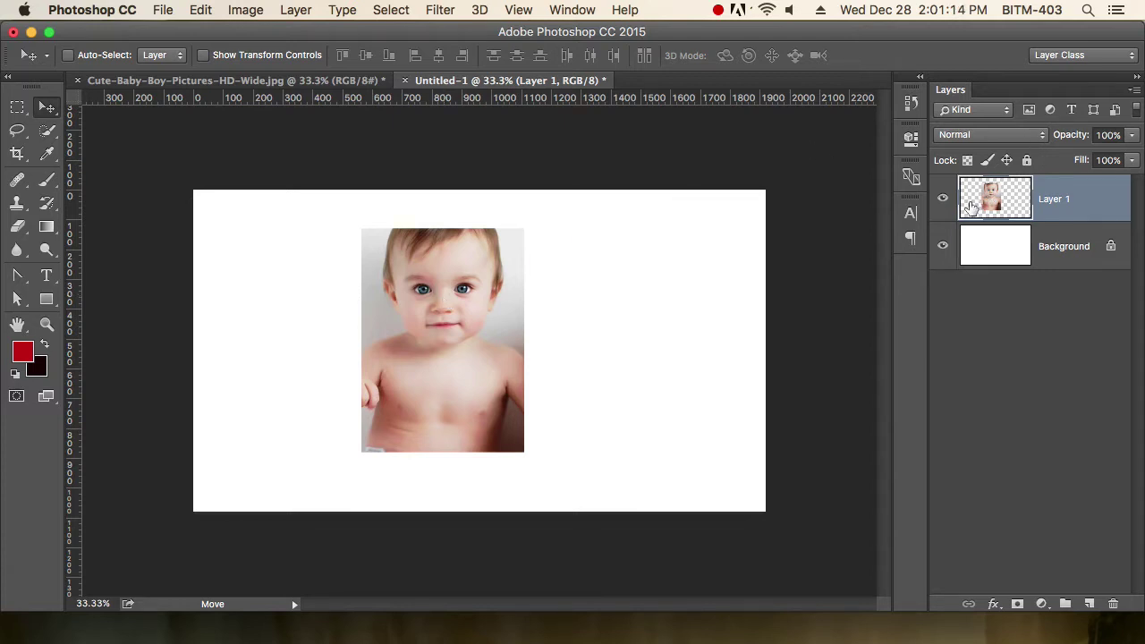
left_click(944, 200)
left_click(943, 200)
Try stretching the pasted baby picture from its sides with Free Transform, to about 125% width and 84% height
left_click(245, 10)
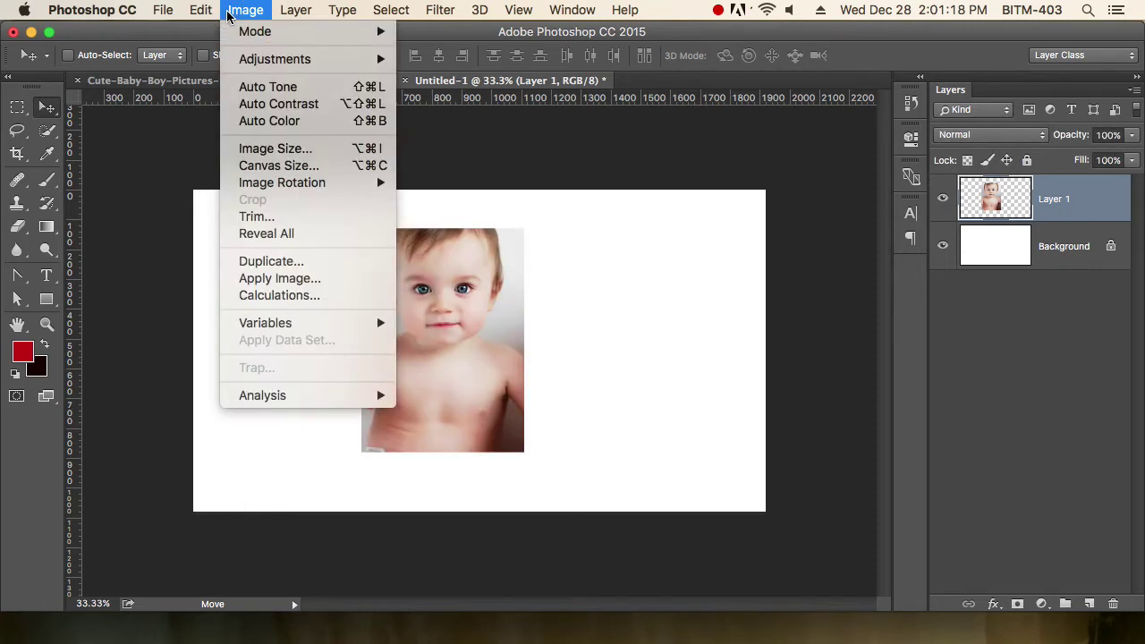
mouse_move(201, 10)
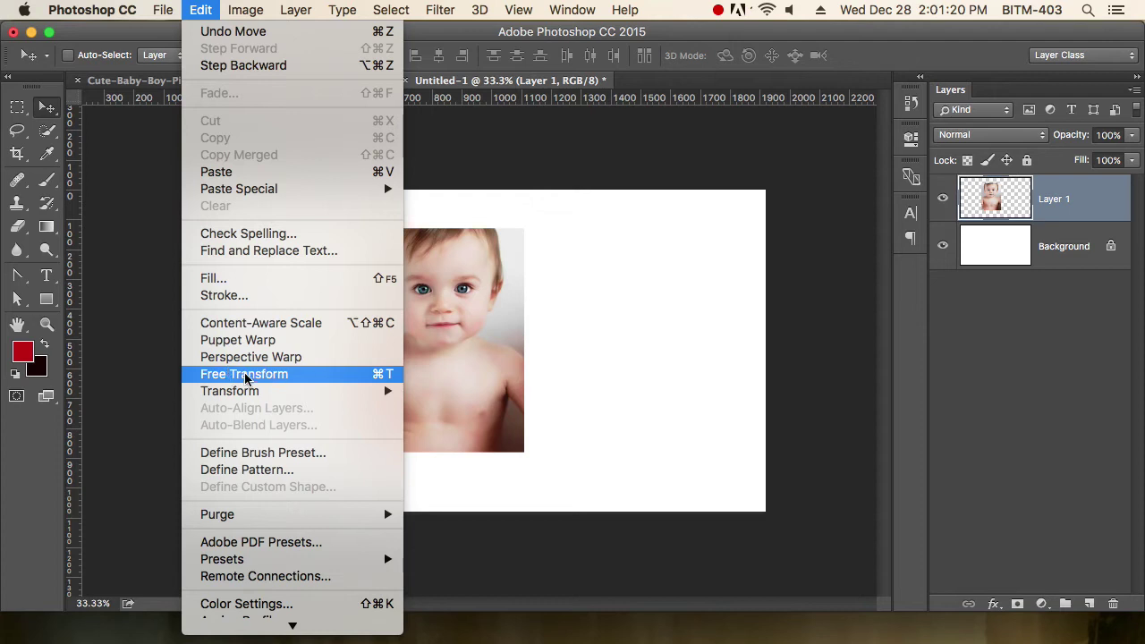
left_click(388, 380)
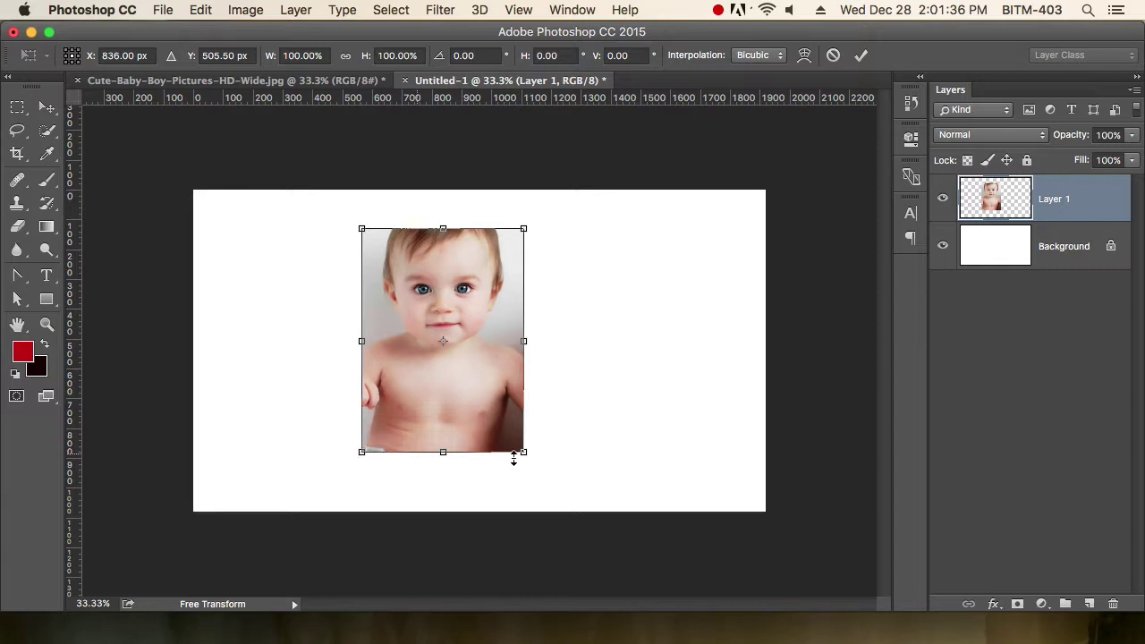
left_click_drag(524, 340, 619, 340)
left_click_drag(362, 340, 310, 340)
left_click_drag(466, 228, 465, 206)
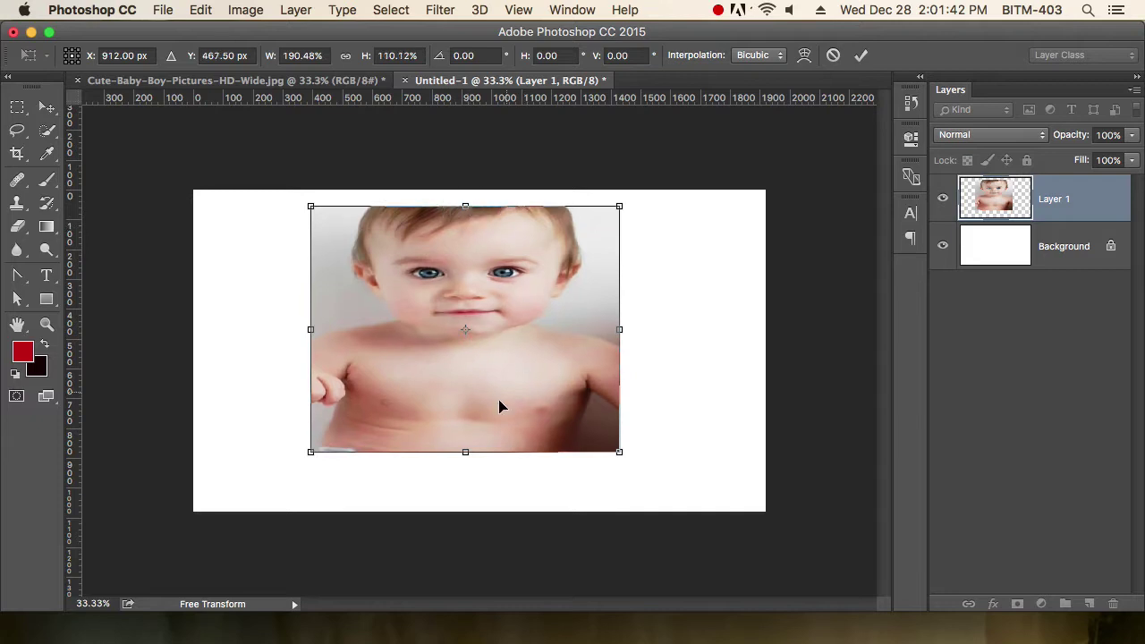
left_click_drag(465, 451, 464, 389)
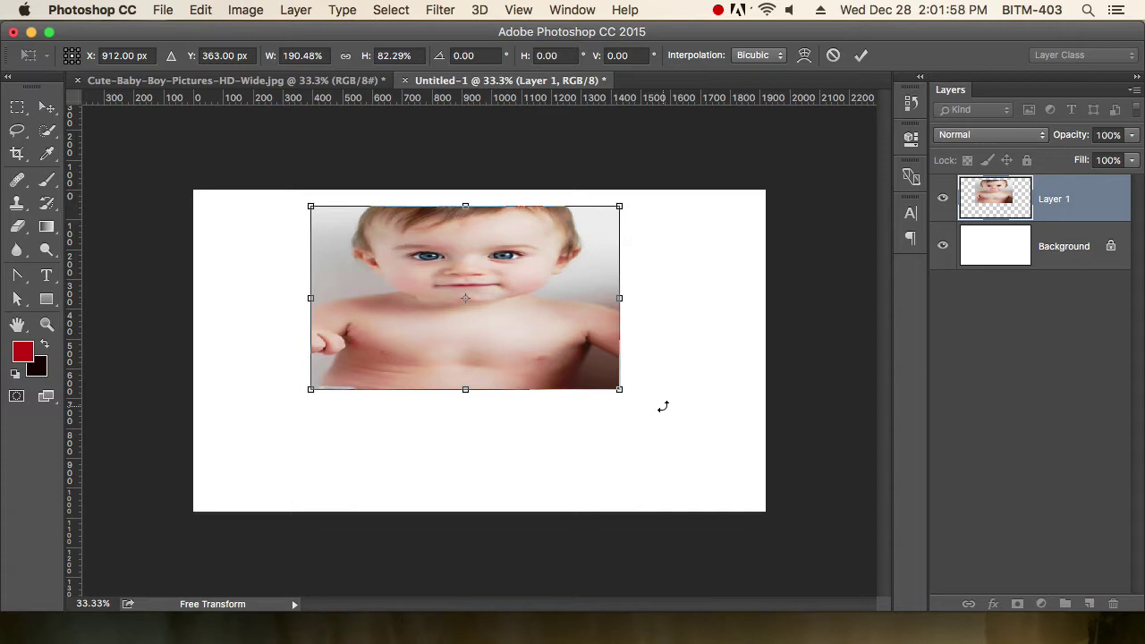
left_click_drag(621, 299, 445, 298)
left_click_drag(442, 208, 510, 200)
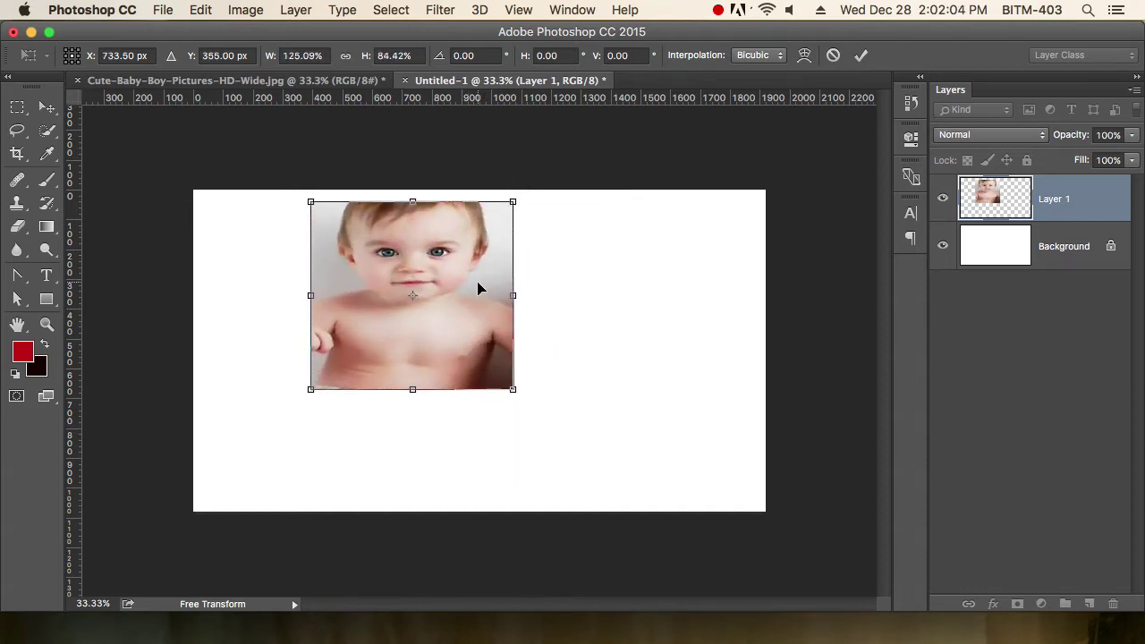
left_click_drag(477, 286, 473, 312)
key("Escape")
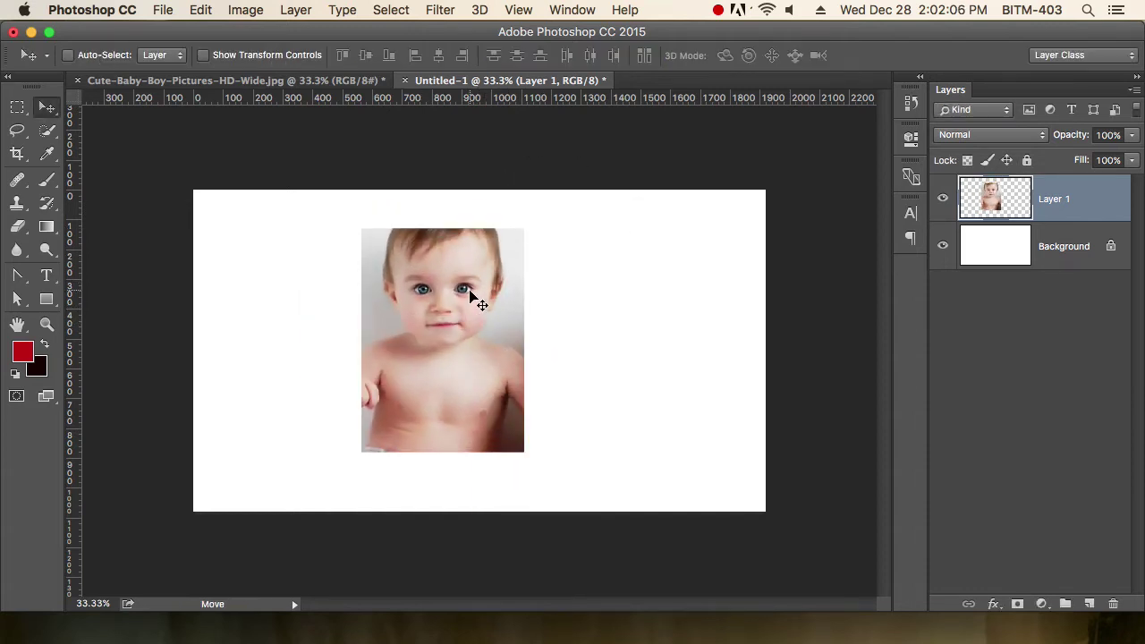
Scale the pasted baby picture proportionally to about 111% with Free Transform and apply the change
left_click(245, 10)
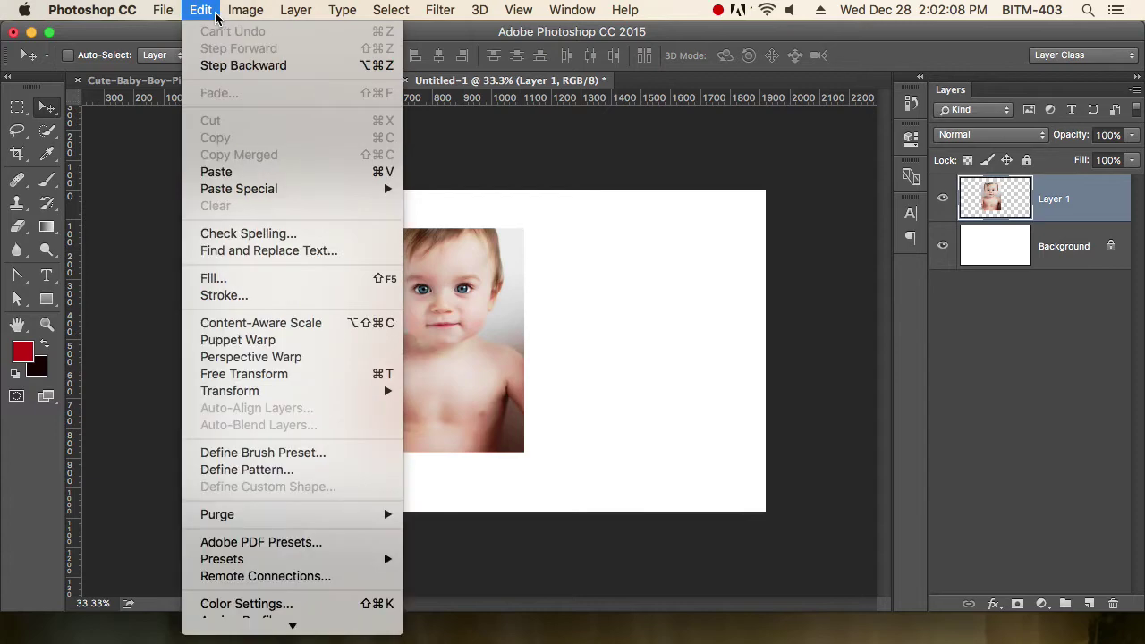
left_click(289, 376)
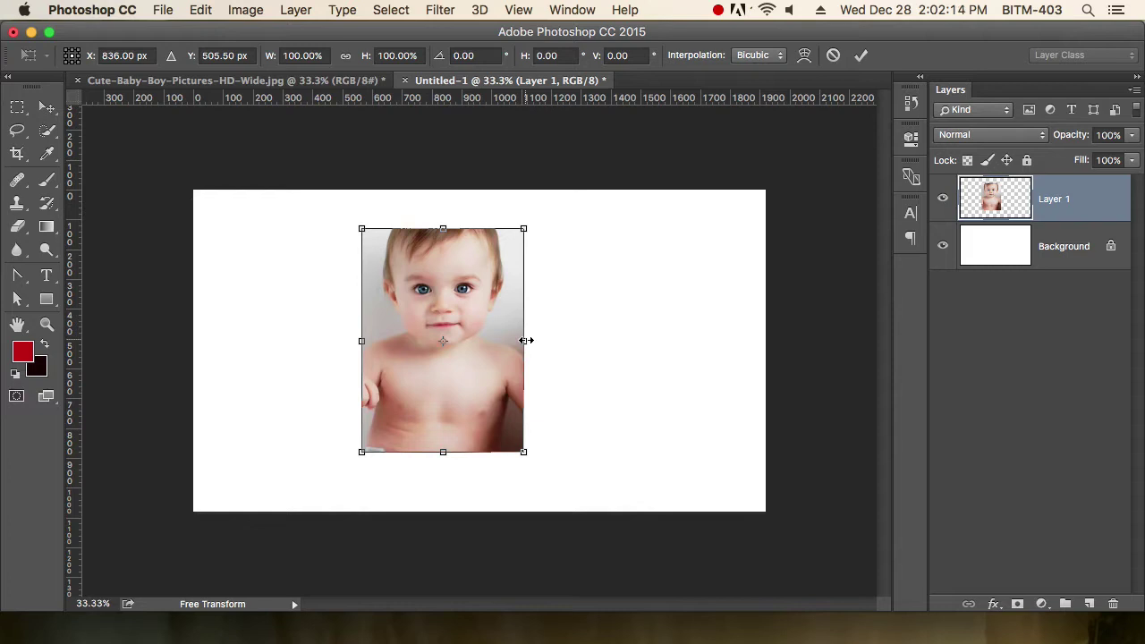
left_click_drag(527, 340, 675, 339)
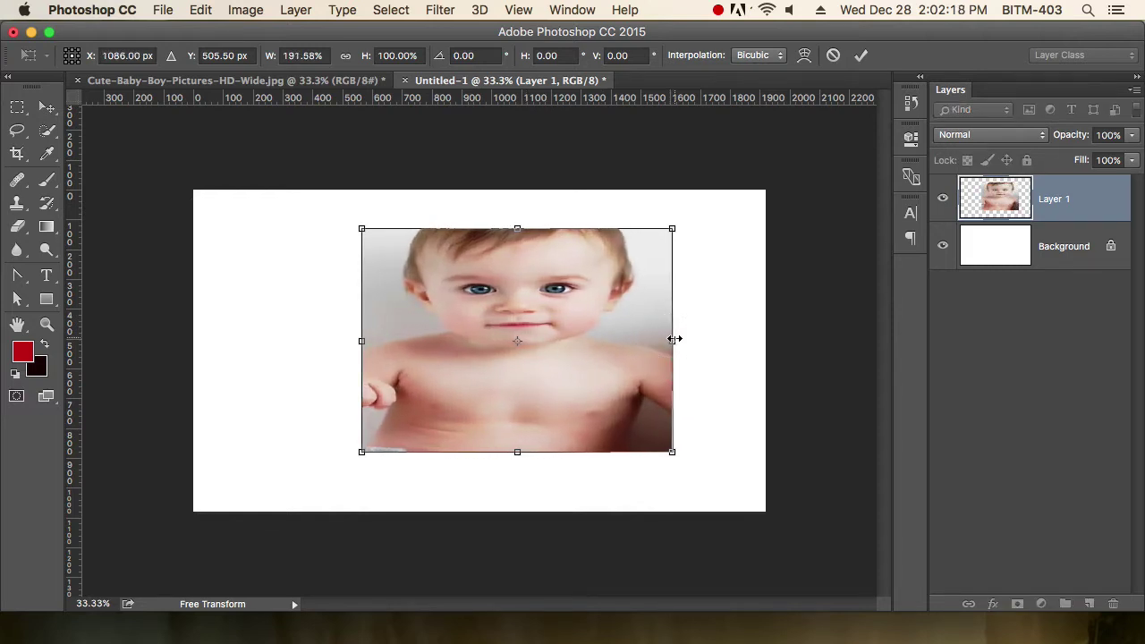
key("super+z")
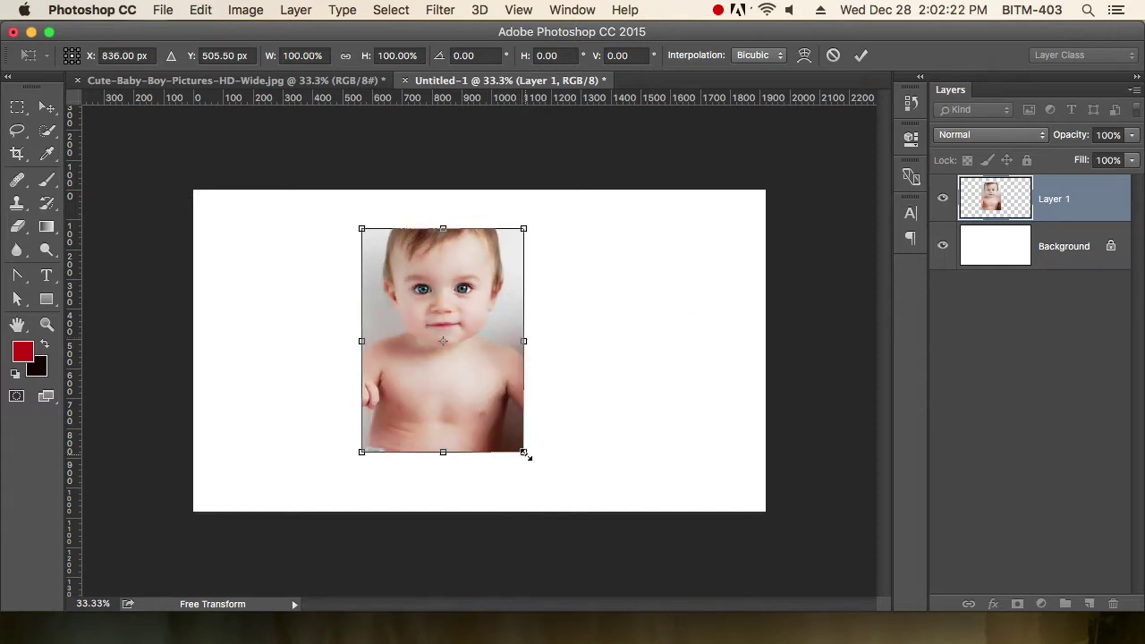
left_click_drag(526, 453, 527, 491)
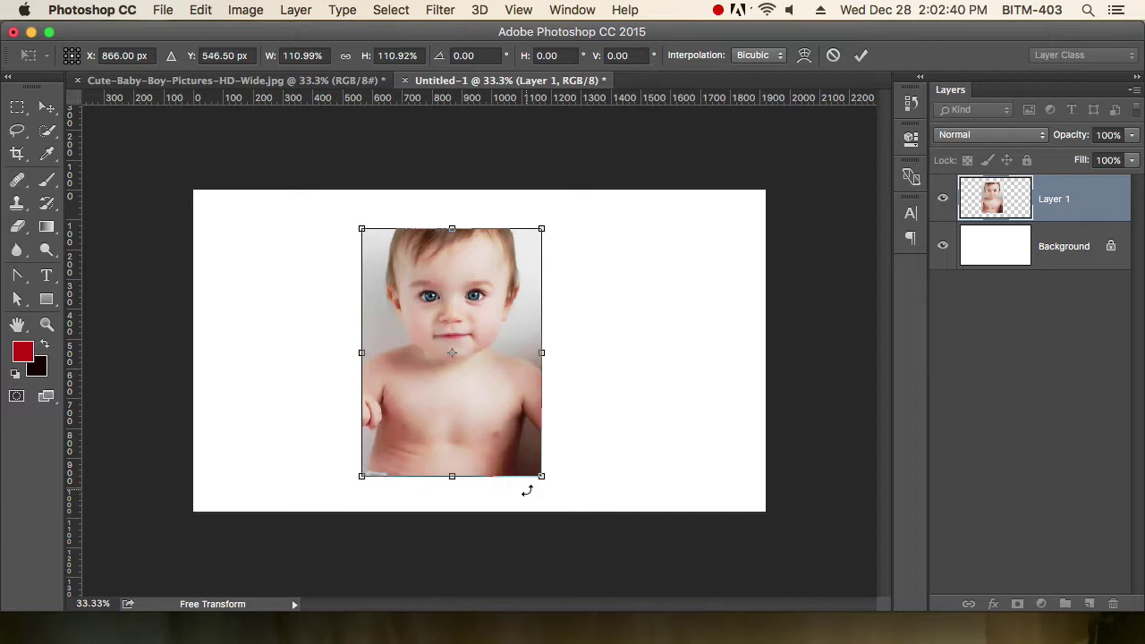
key("Return")
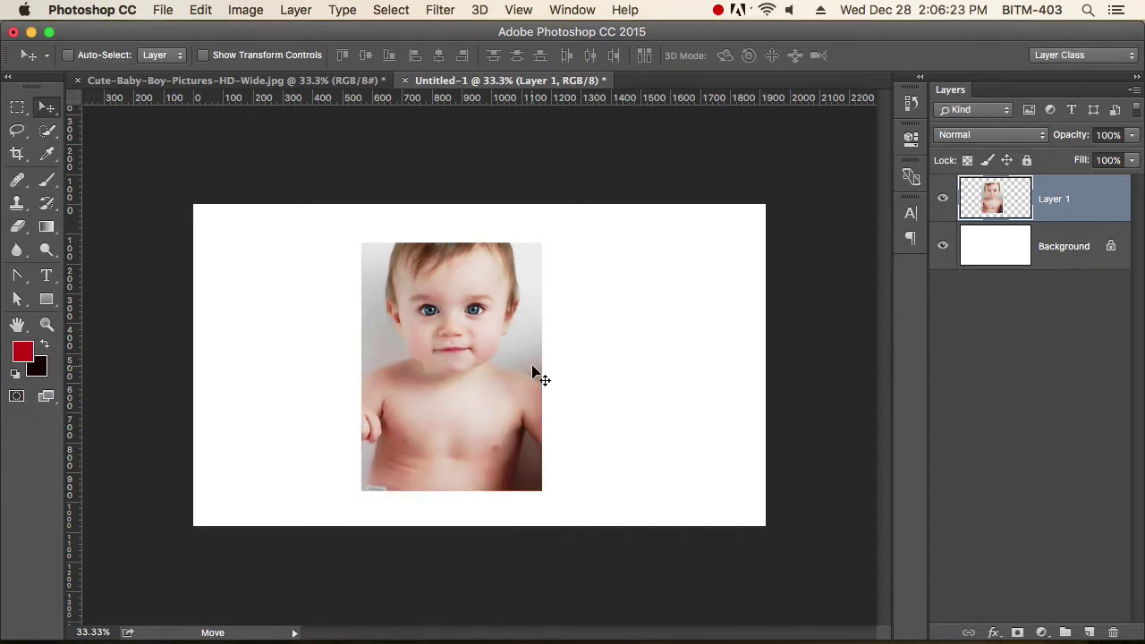
Try rotating the enlarged baby picture slightly clockwise with Free Transform, and undo the rotation
left_click(440, 401, "super")
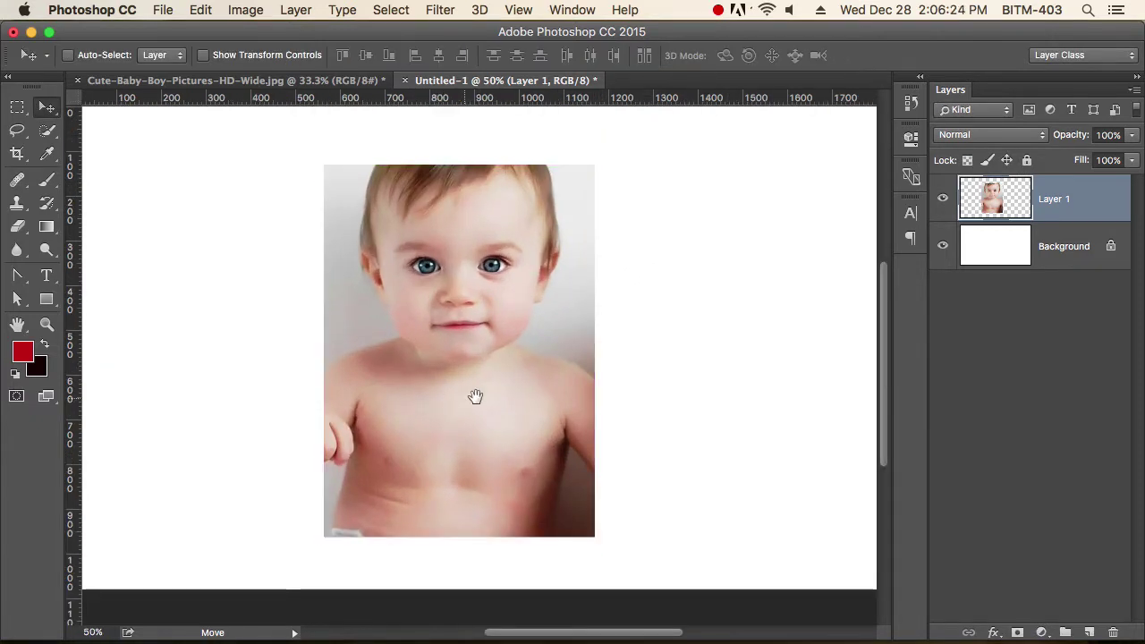
left_click_drag(475, 397, 460, 384)
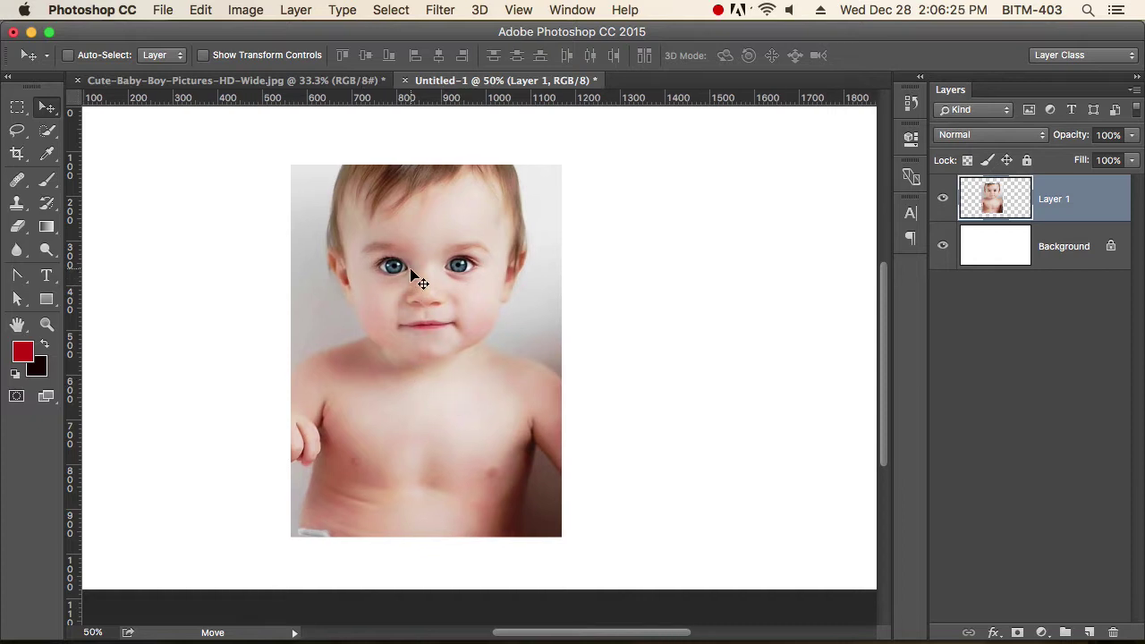
left_click(201, 10)
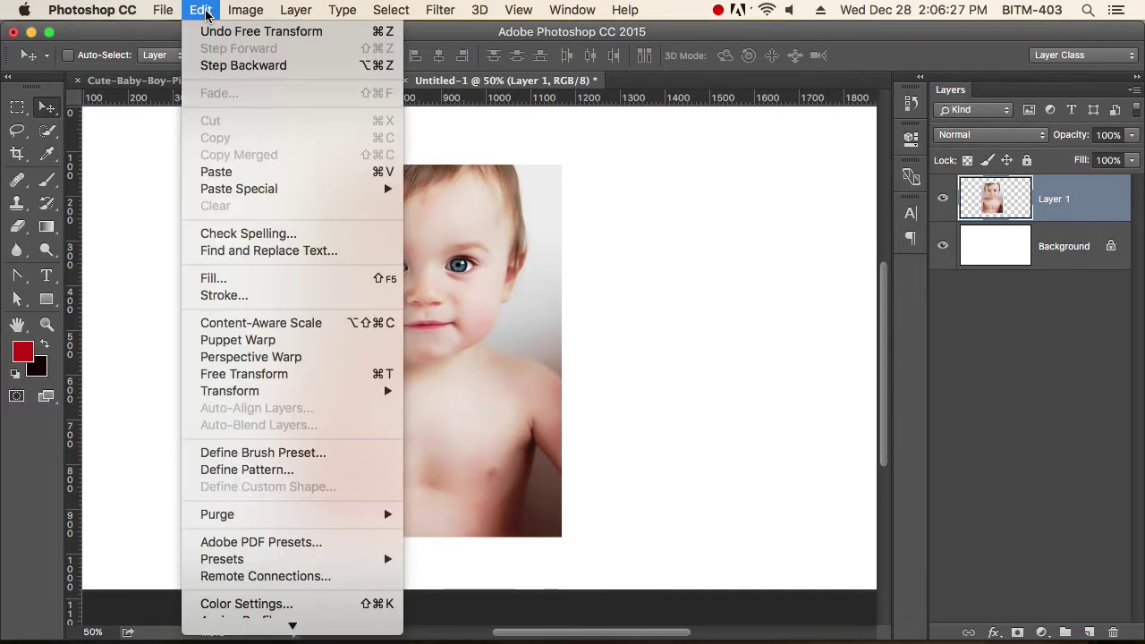
left_click(282, 370)
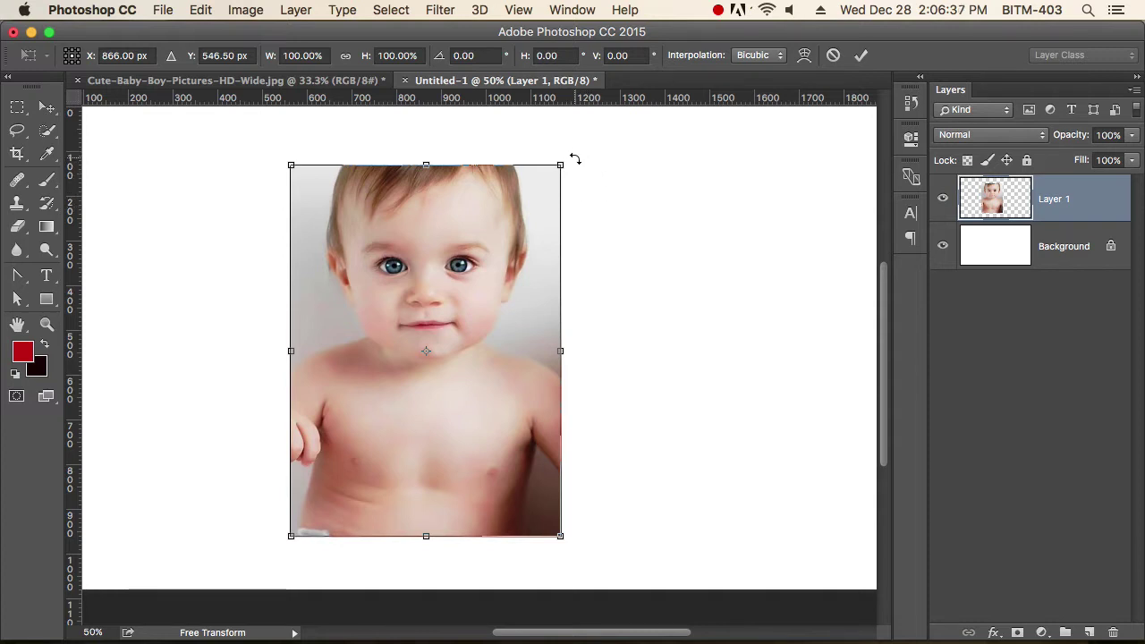
mouse_move(575, 158)
left_mouse_down()
mouse_move(573, 171)
mouse_move(613, 187)
mouse_move(601, 161)
mouse_move(509, 128)
mouse_move(590, 171)
left_mouse_up()
key("ctrl+z")
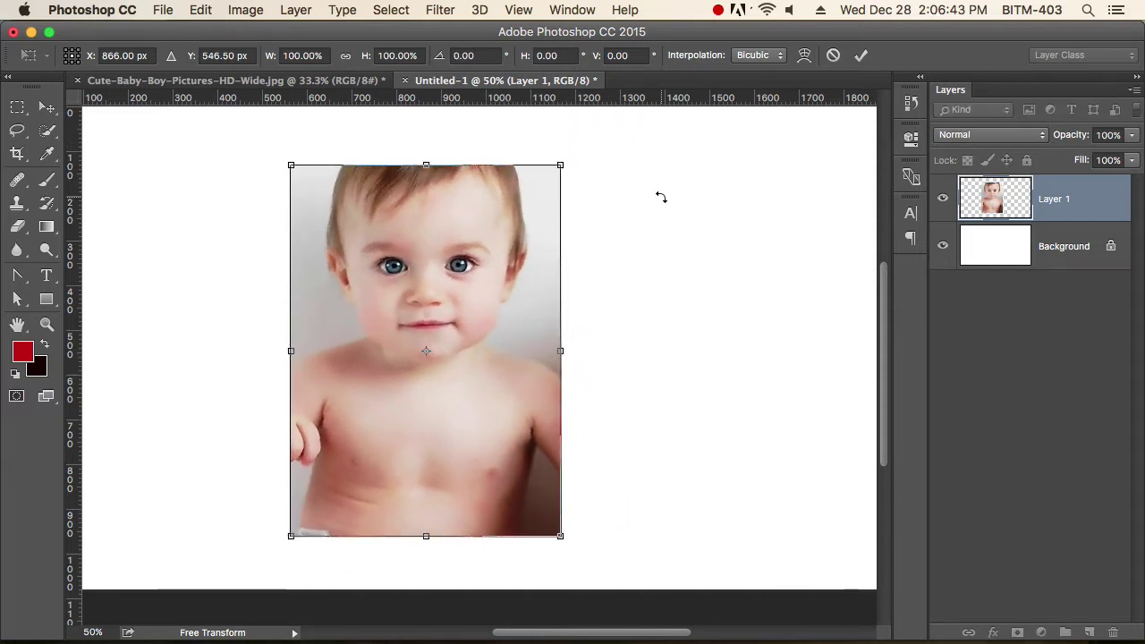
Try scaling the baby picture down to about 84% of its width and height with the Scale transform
left_click(242, 10)
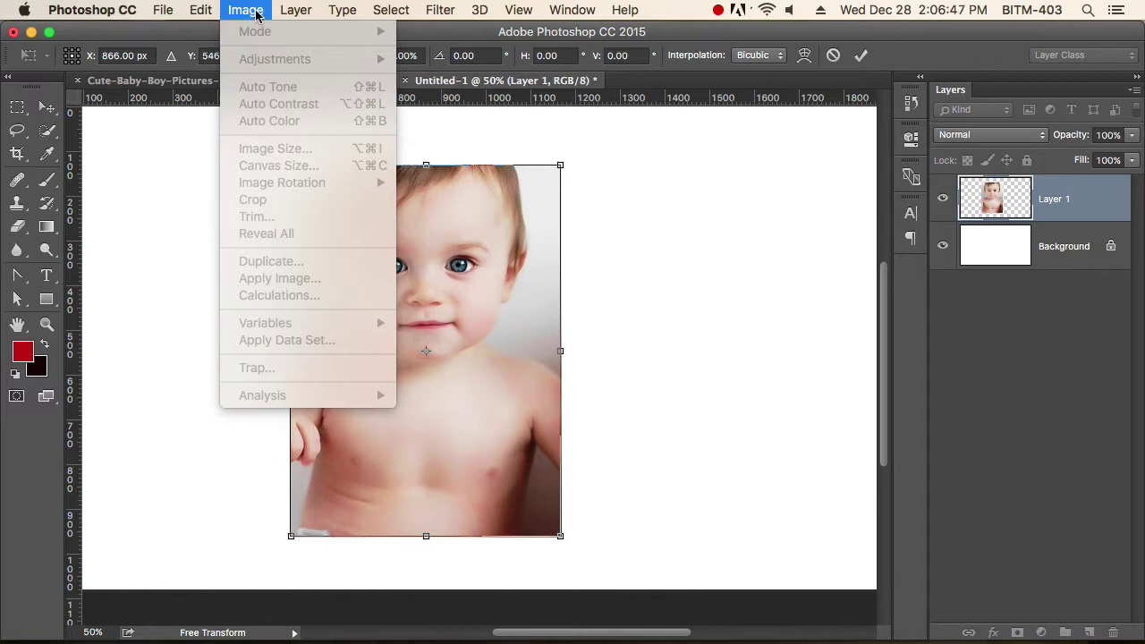
mouse_move(208, 13)
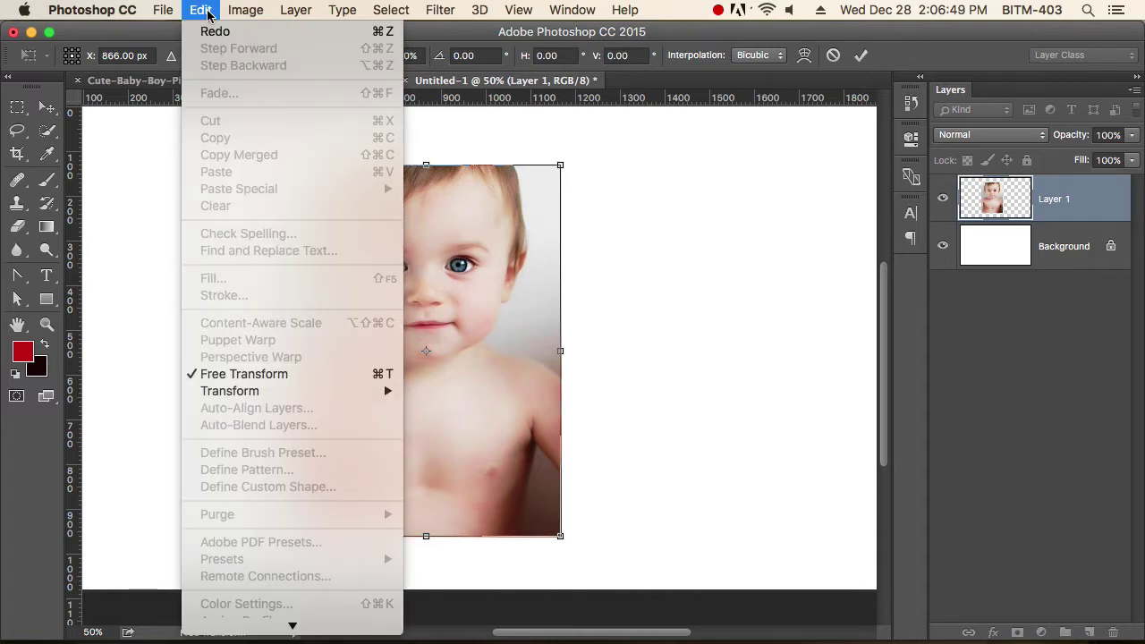
mouse_move(268, 394)
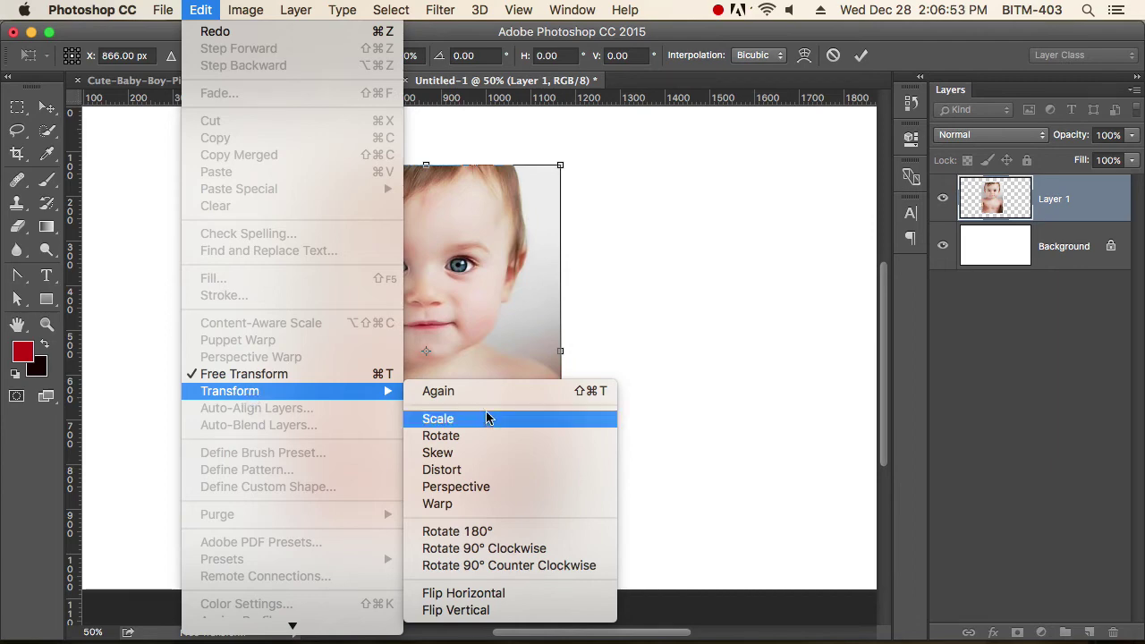
left_click(459, 419)
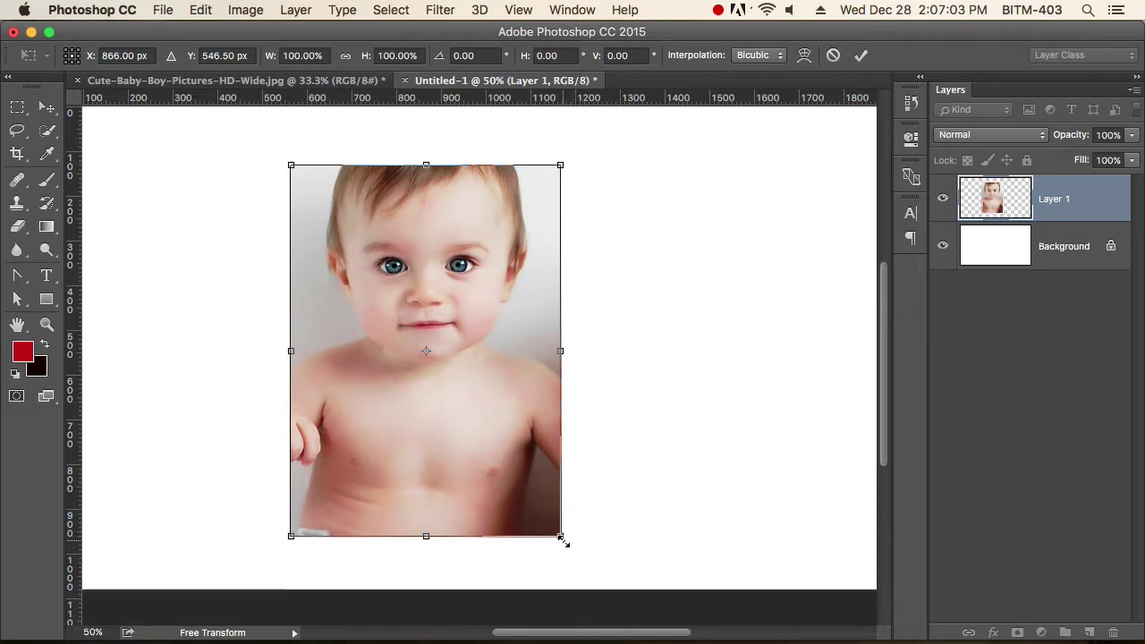
left_click_drag(562, 539, 533, 517)
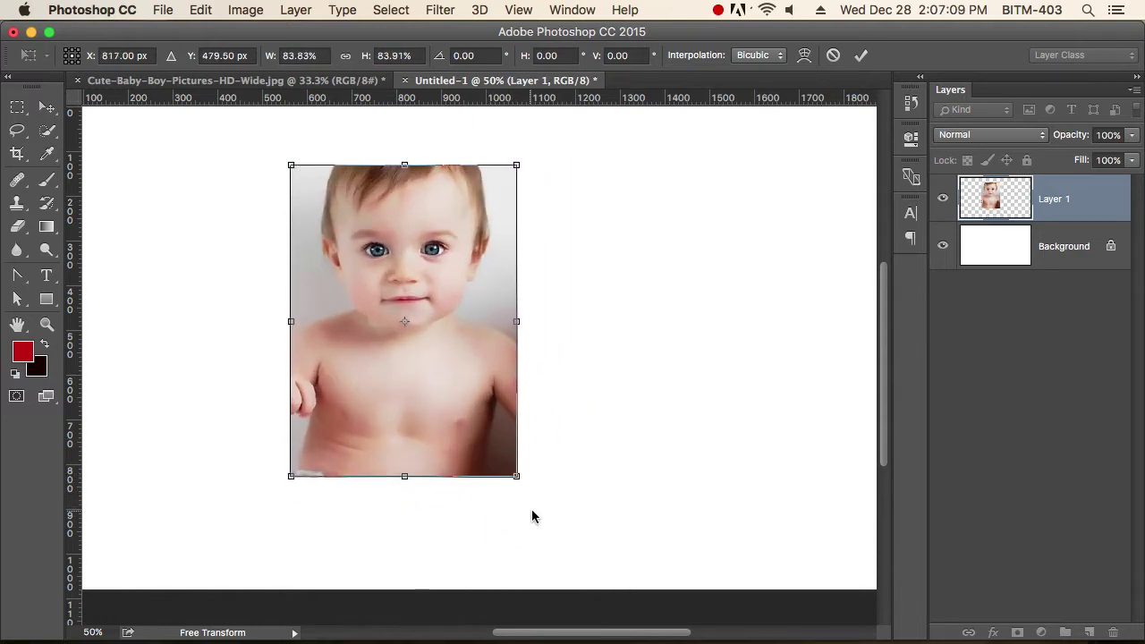
Try skewing the baby picture along its side, top and bottom edges with the Skew transform, and cancel the whole transformation
left_click(201, 10)
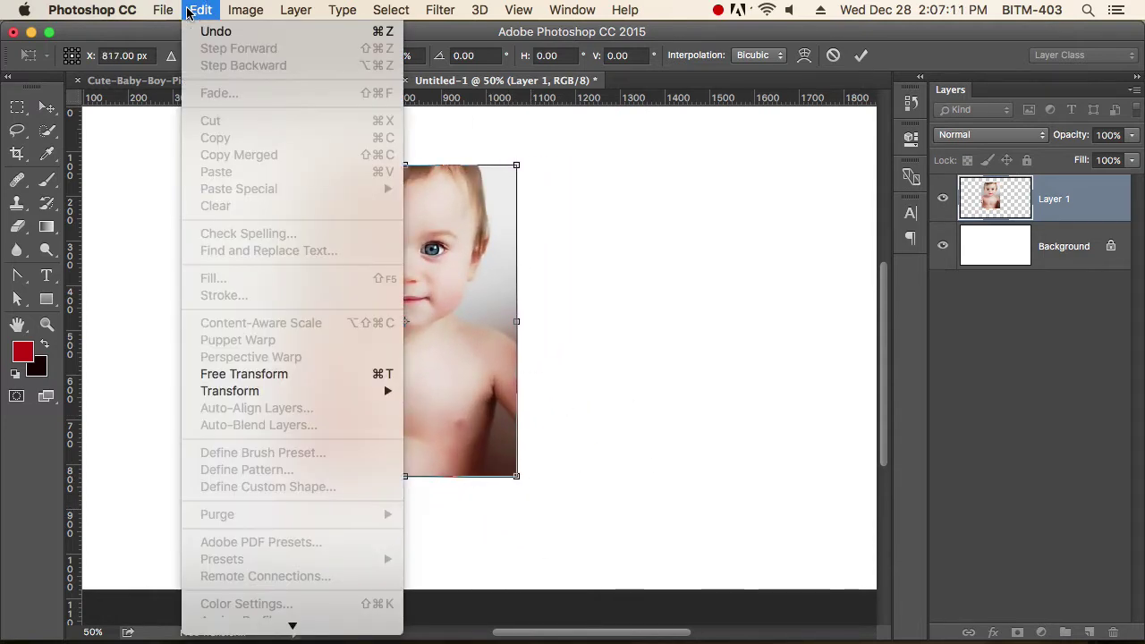
mouse_move(317, 394)
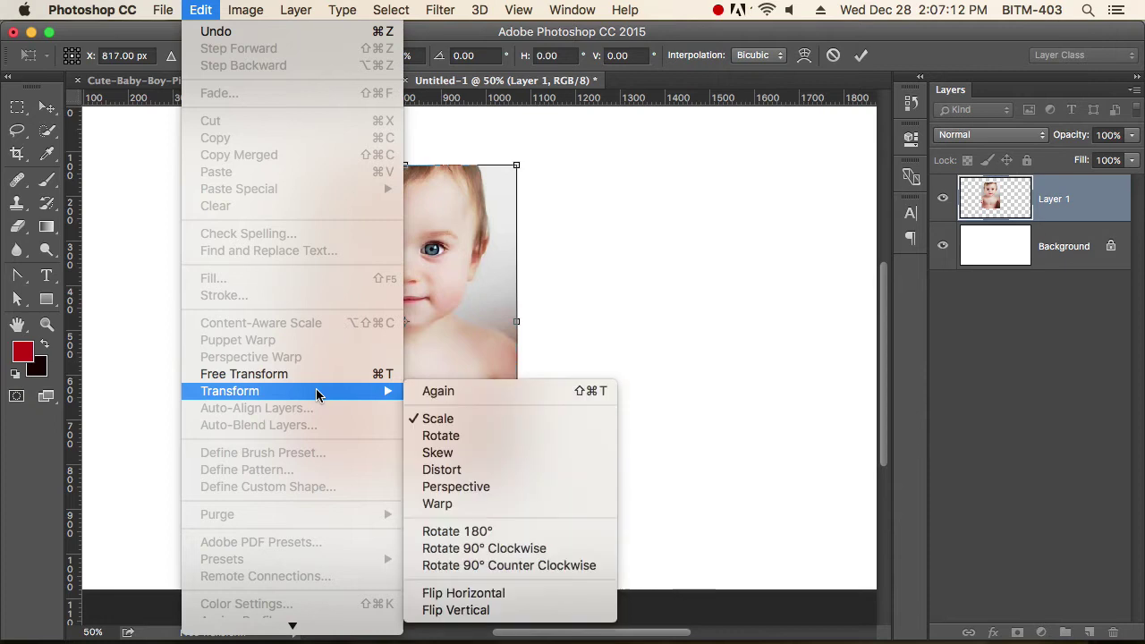
left_click(514, 454)
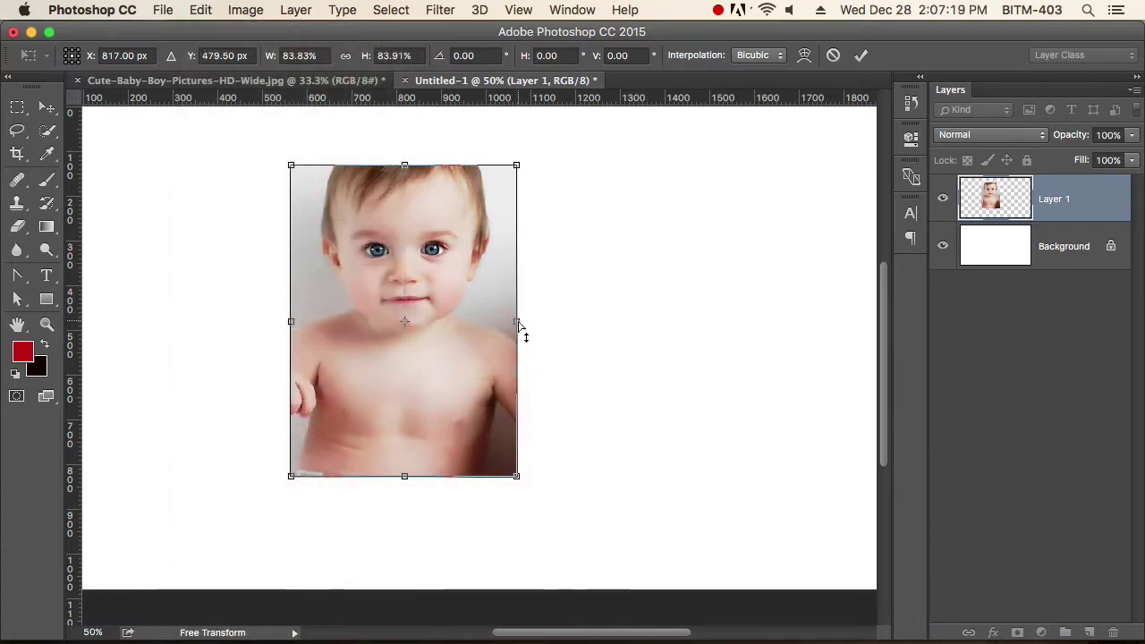
left_click_drag(519, 323, 517, 262)
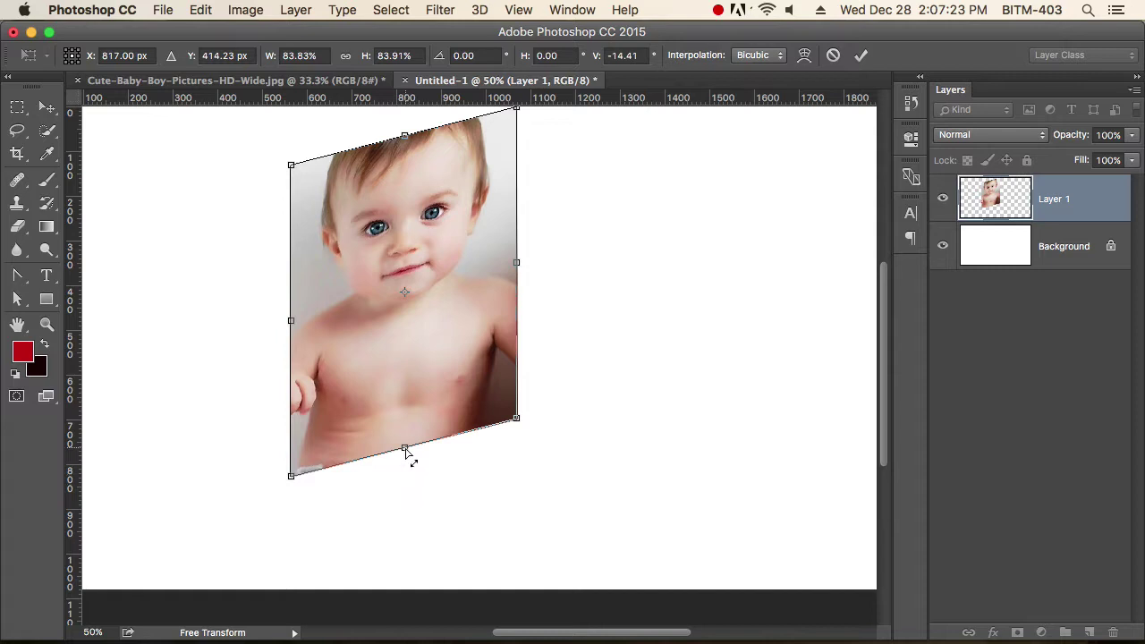
left_click_drag(404, 449, 304, 447)
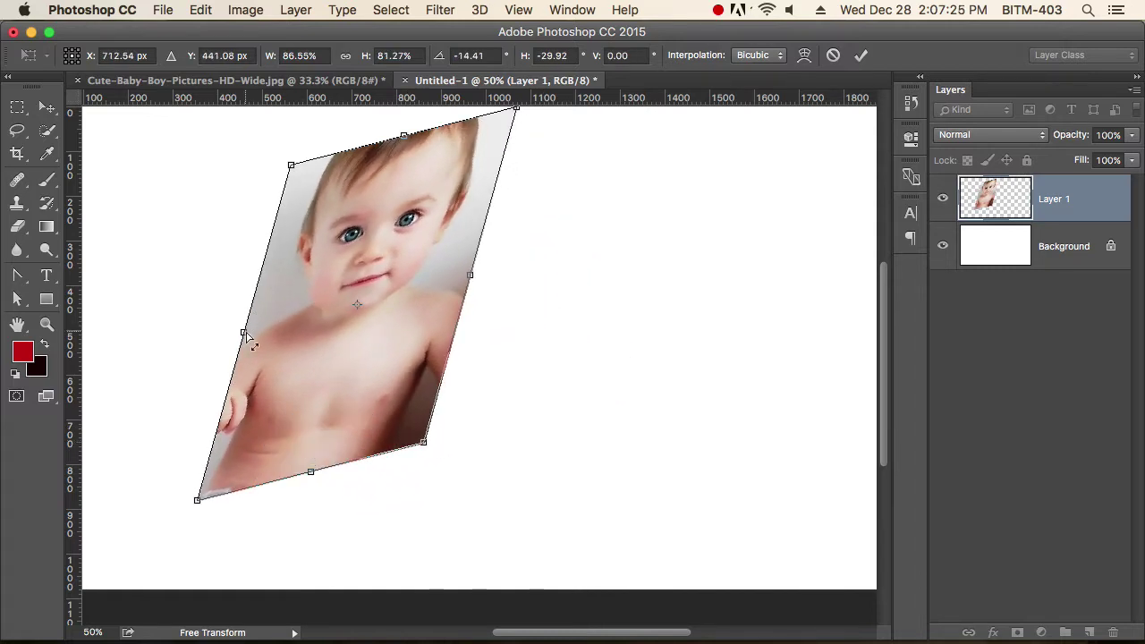
left_click_drag(288, 333, 273, 400)
left_click_drag(470, 276, 496, 304)
left_click_drag(299, 511, 499, 509)
left_click_drag(560, 281, 631, 335)
key("Escape")
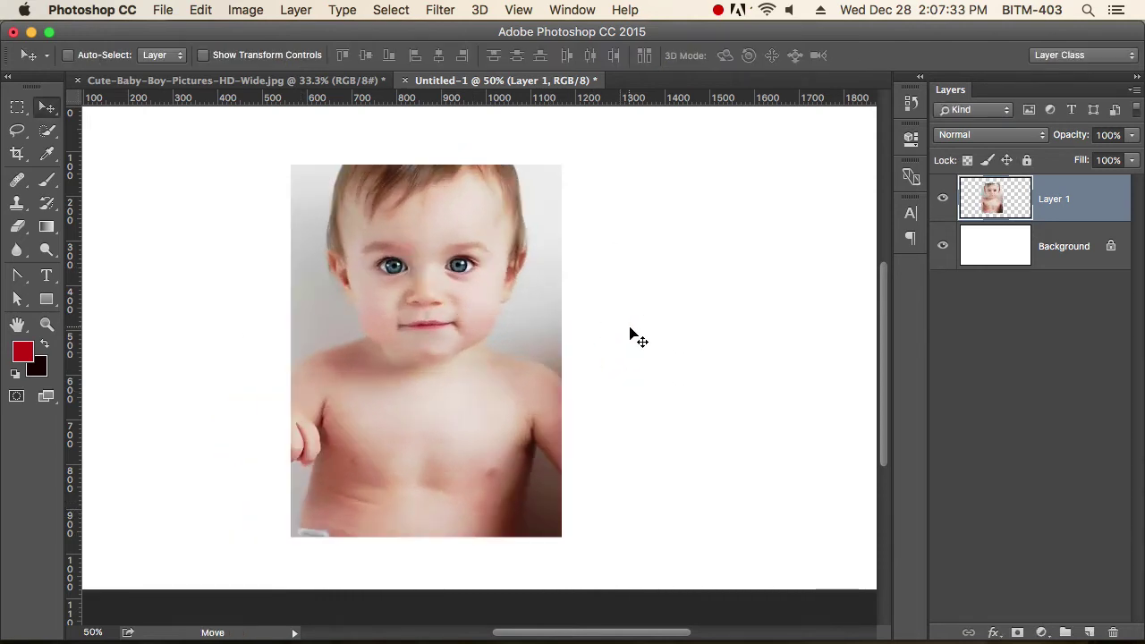
Try distorting the baby picture by moving each of its corners independently with the Distort transform, and cancel the transformation
key("super+t")
left_click(200, 9)
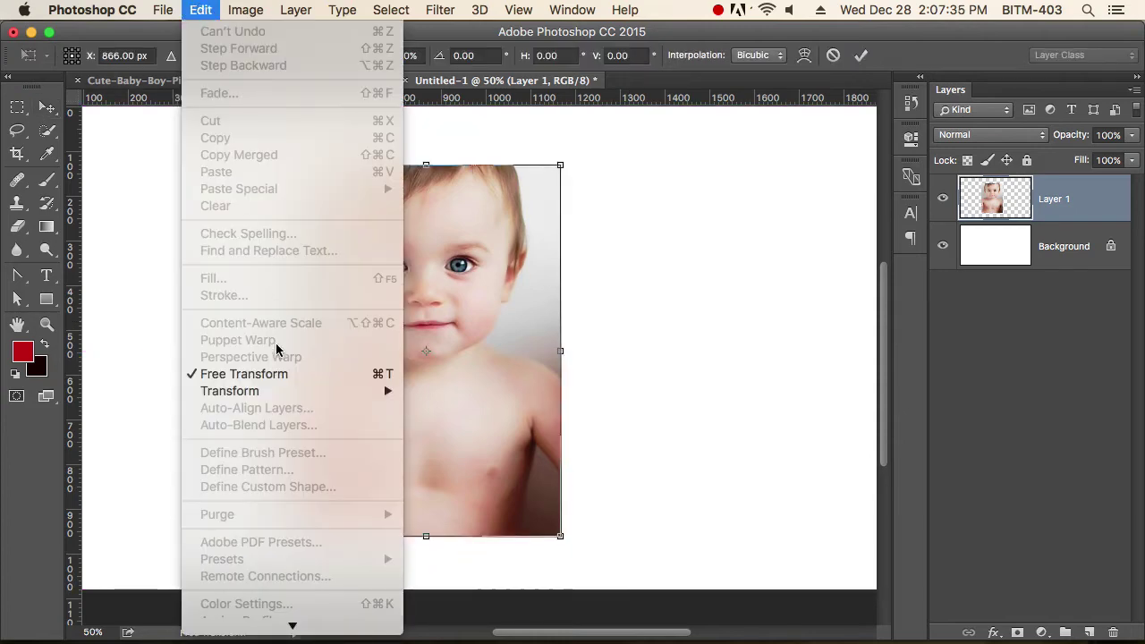
mouse_move(281, 394)
left_click(545, 471)
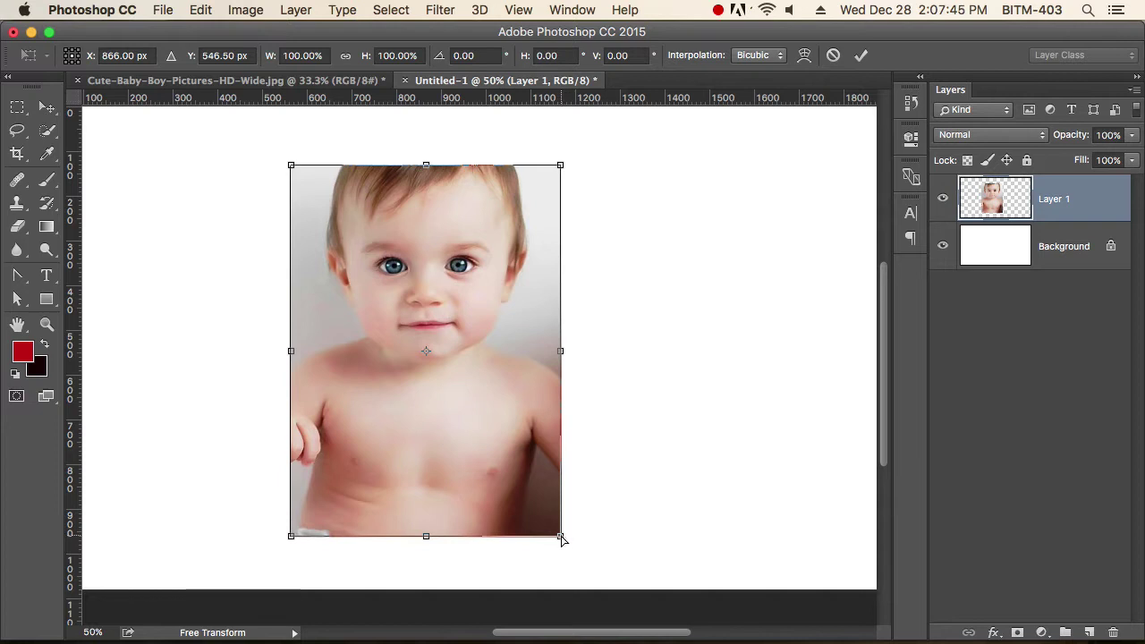
left_click_drag(561, 537, 677, 537)
left_click_drag(560, 165, 664, 238)
left_click_drag(291, 165, 398, 183)
left_click_drag(294, 540, 252, 332)
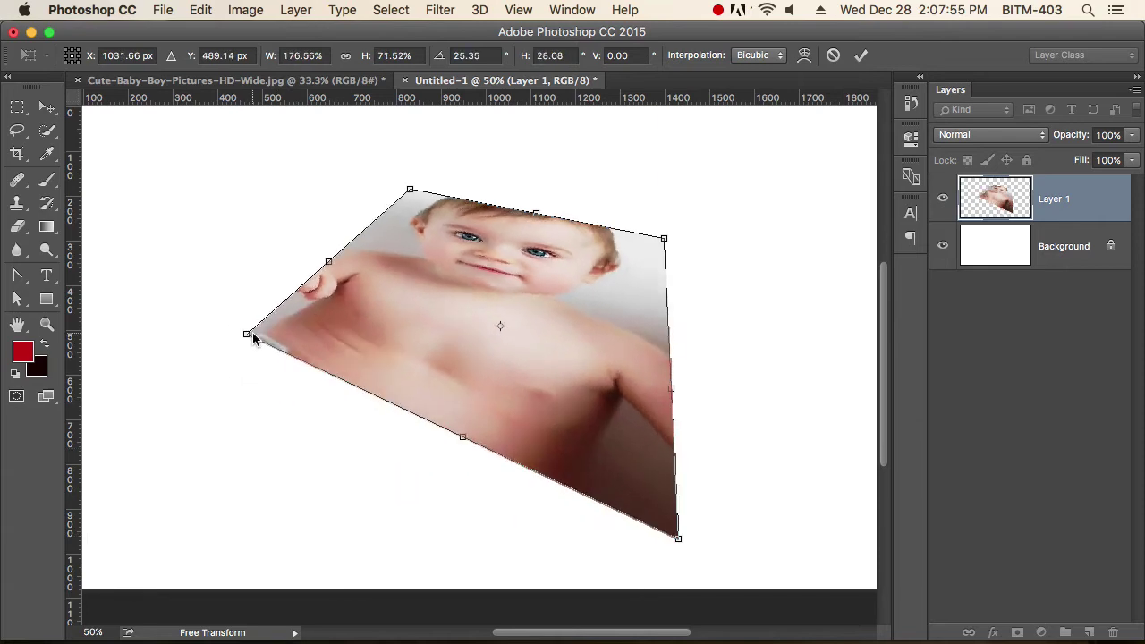
left_click_drag(678, 538, 440, 476)
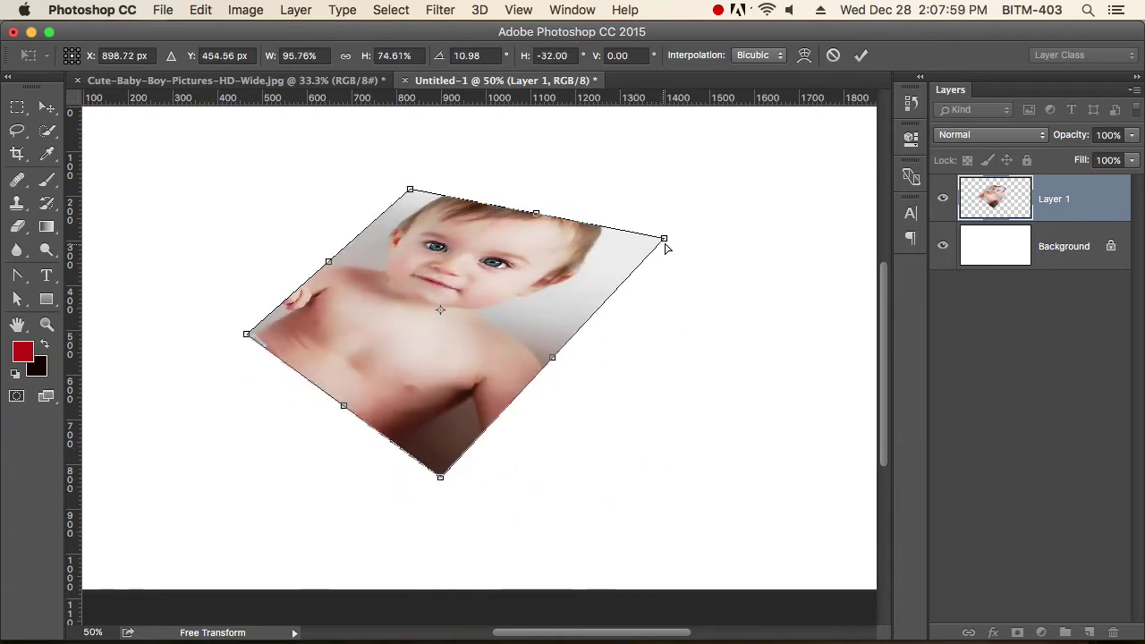
left_click_drag(665, 240, 565, 240)
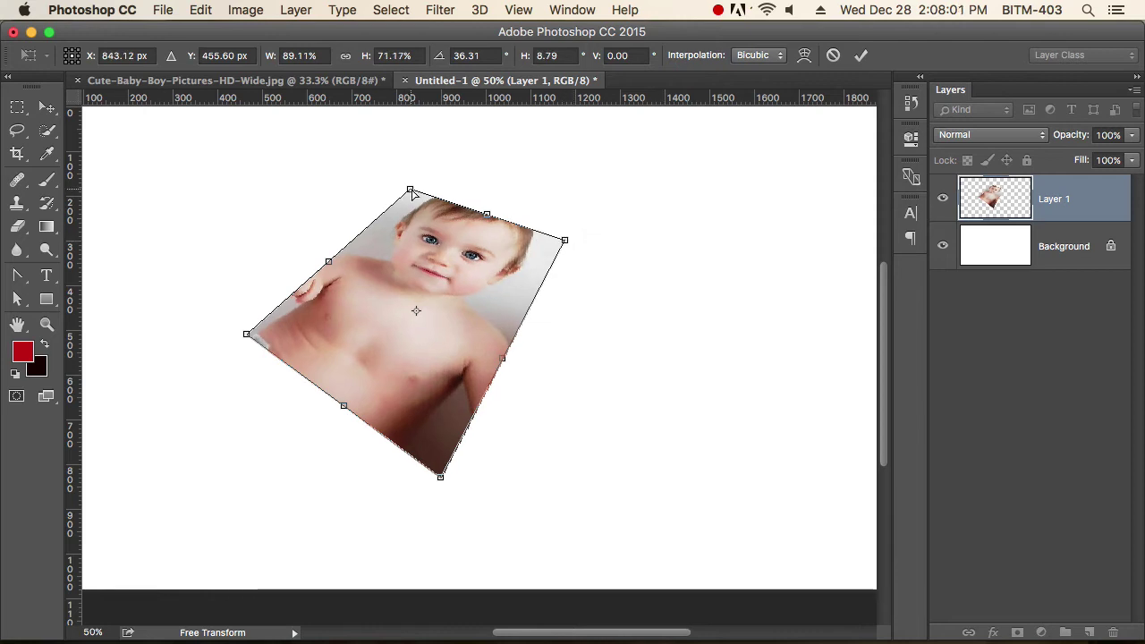
left_click_drag(410, 191, 434, 241)
left_click_drag(241, 343, 318, 391)
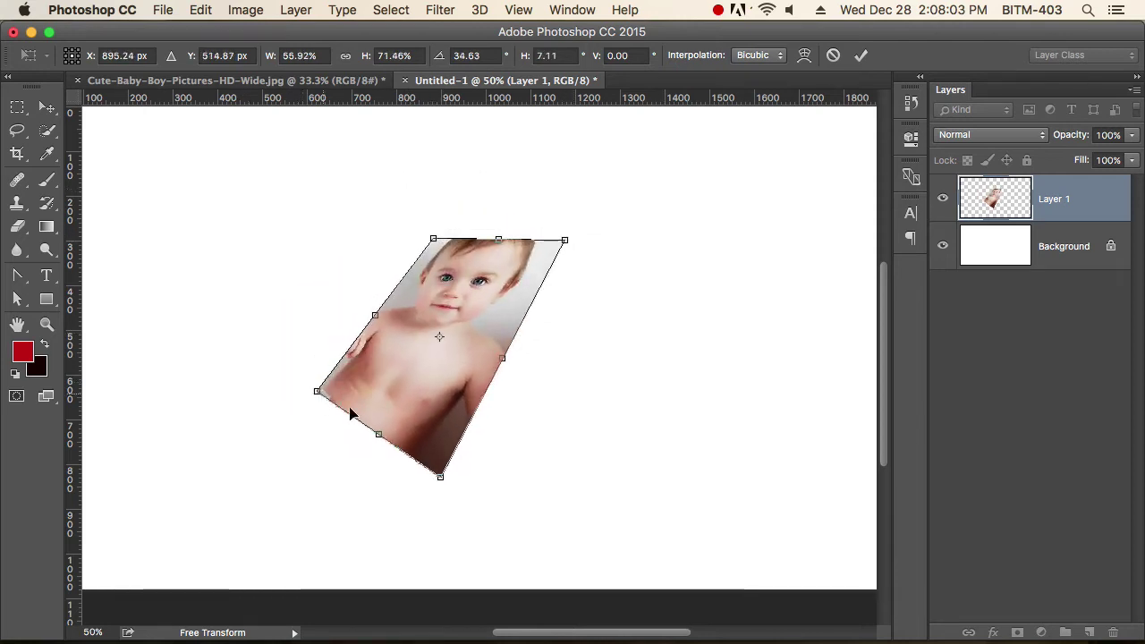
left_click_drag(445, 481, 586, 440)
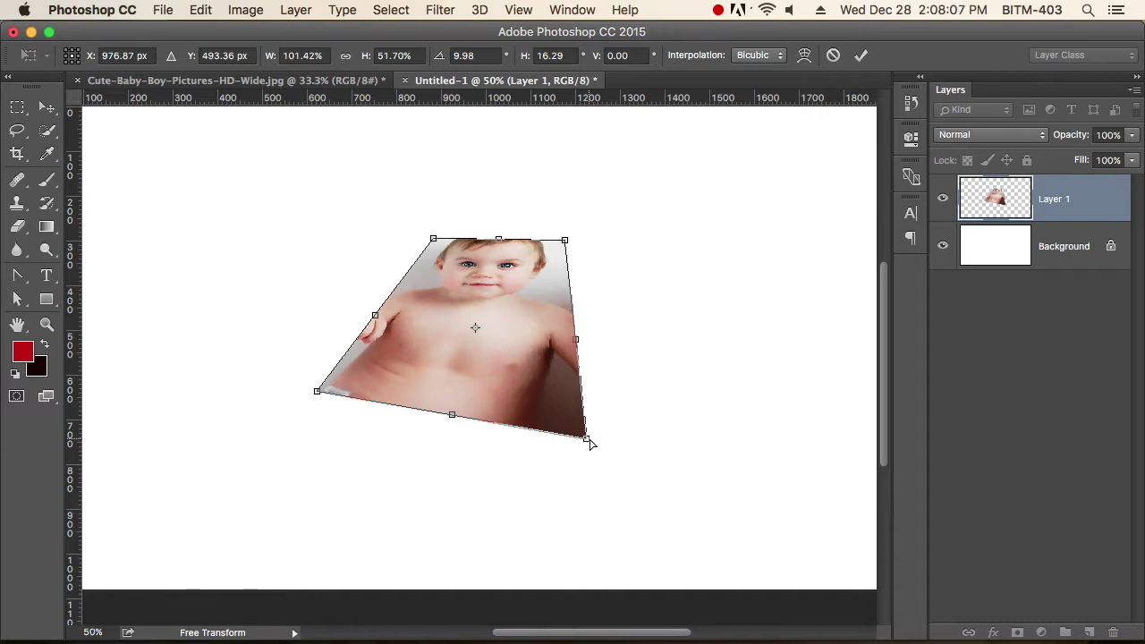
key("Escape")
Try the Perspective transform on the baby picture, slanting its edges, widening the bottom and narrowing the top, and cancel it
key("super+t")
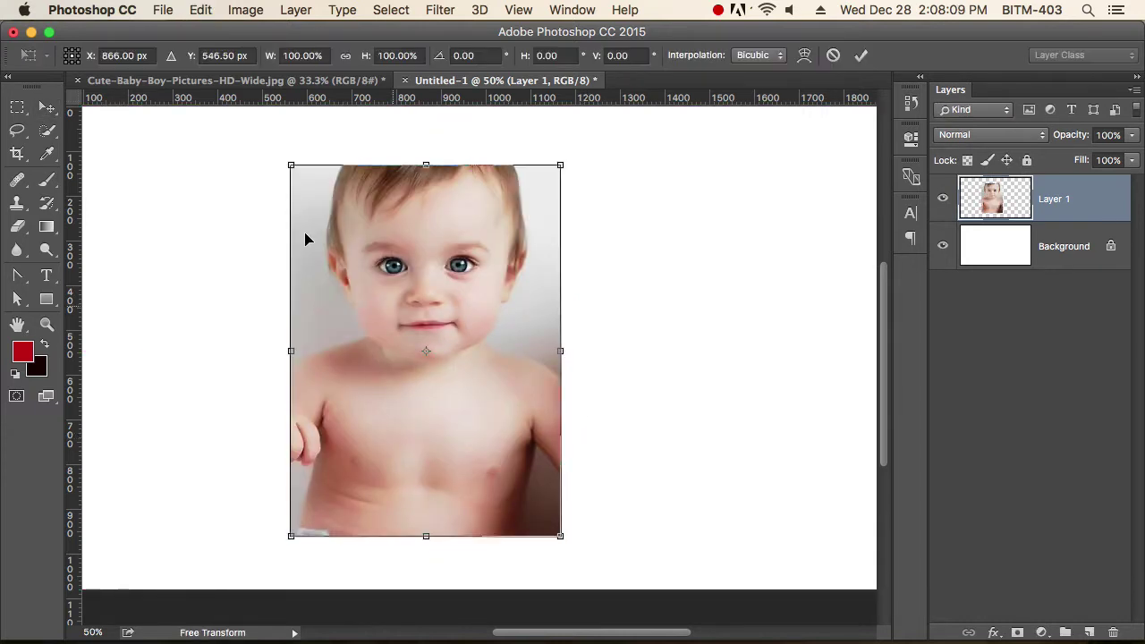
left_click(246, 11)
mouse_move(200, 10)
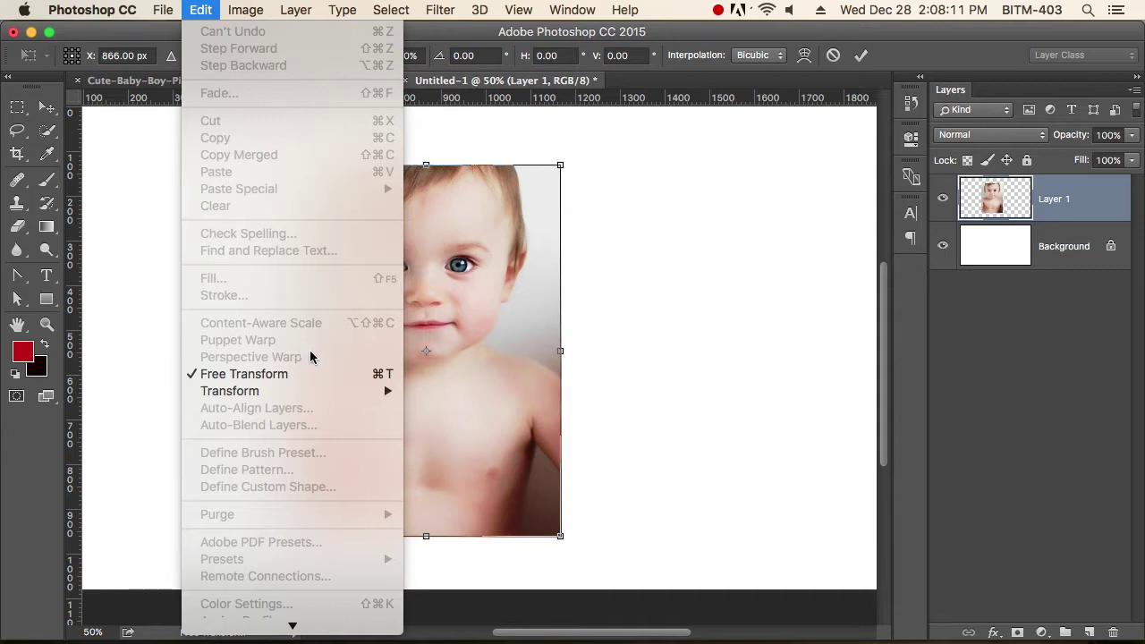
mouse_move(320, 391)
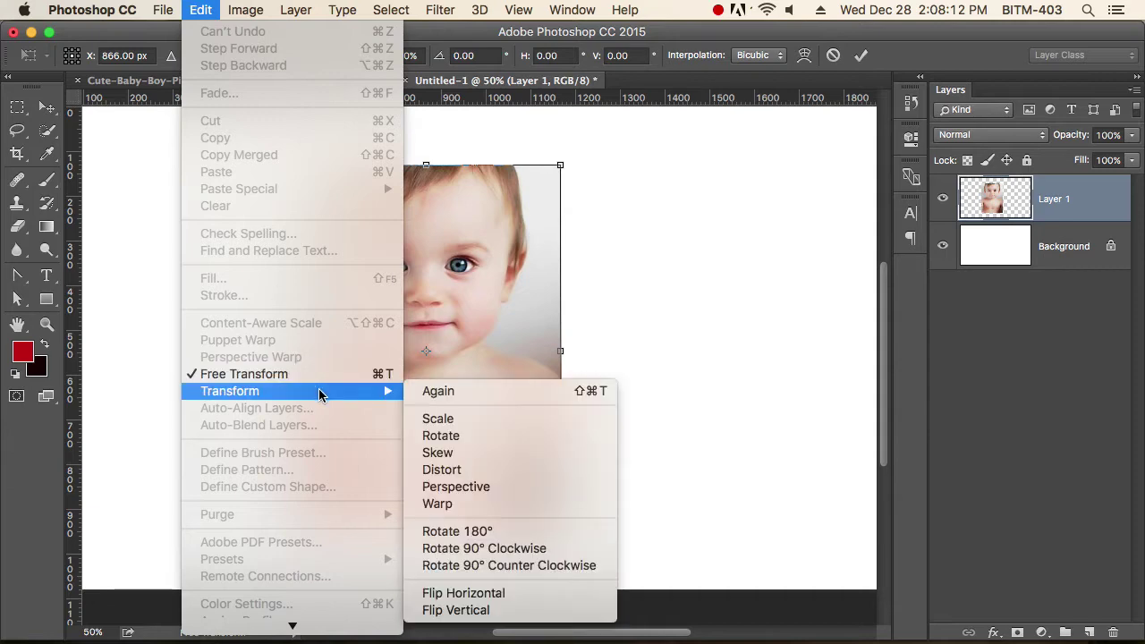
left_click(503, 486)
mouse_move(428, 537)
left_mouse_down()
mouse_move(468, 536)
mouse_move(436, 537)
left_mouse_up()
left_click_drag(569, 354, 594, 348)
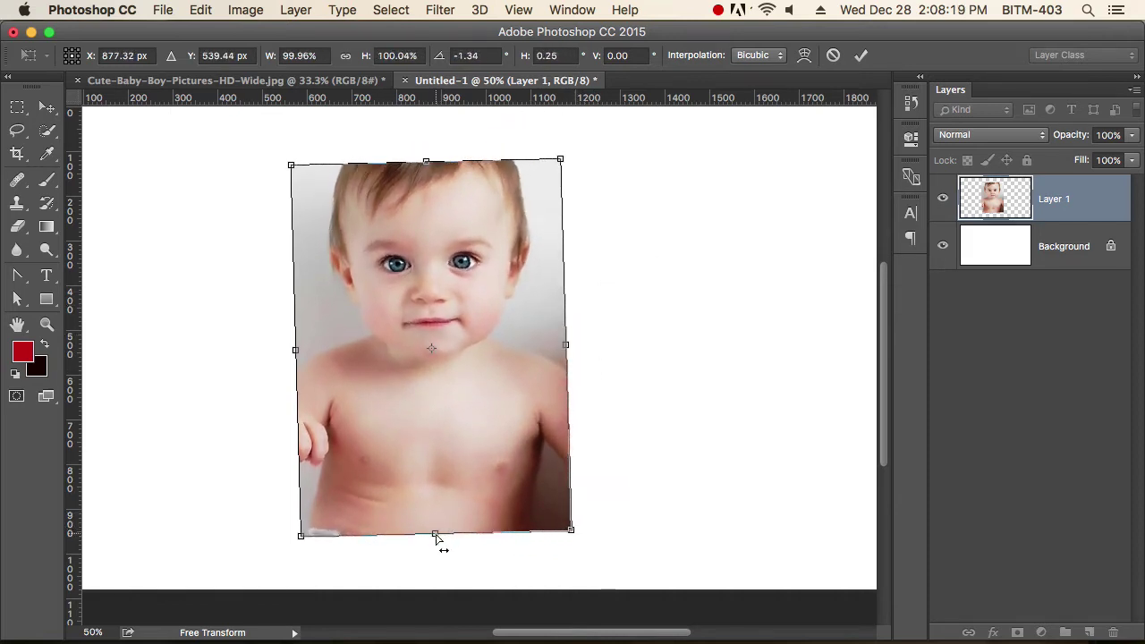
left_click_drag(435, 535, 413, 517)
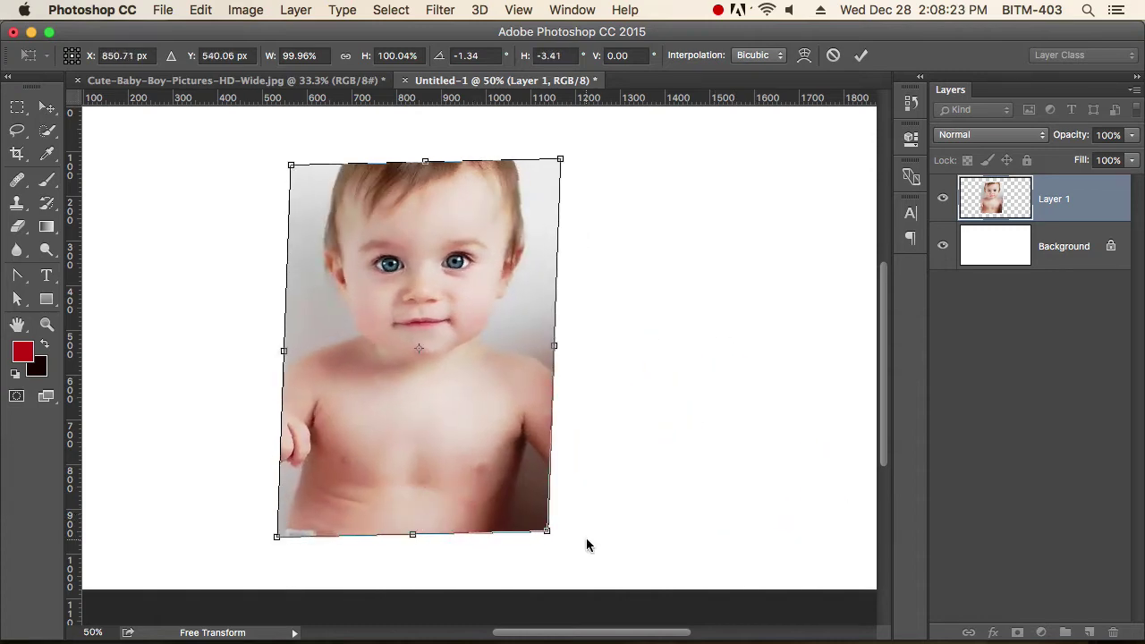
left_click_drag(548, 534, 595, 487)
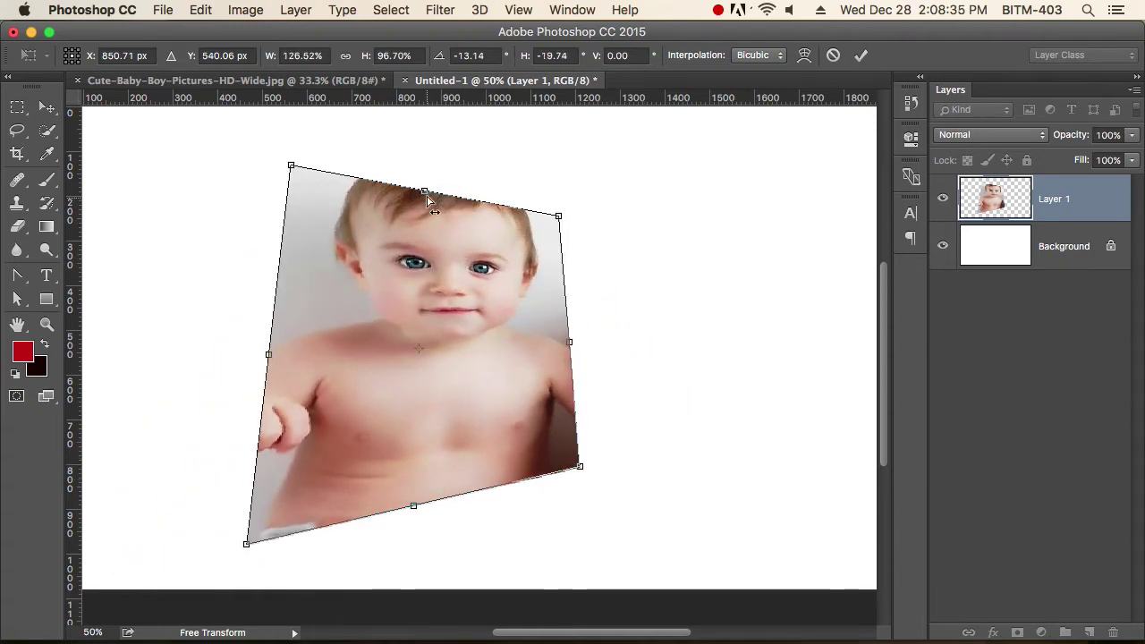
left_click_drag(427, 198, 371, 195)
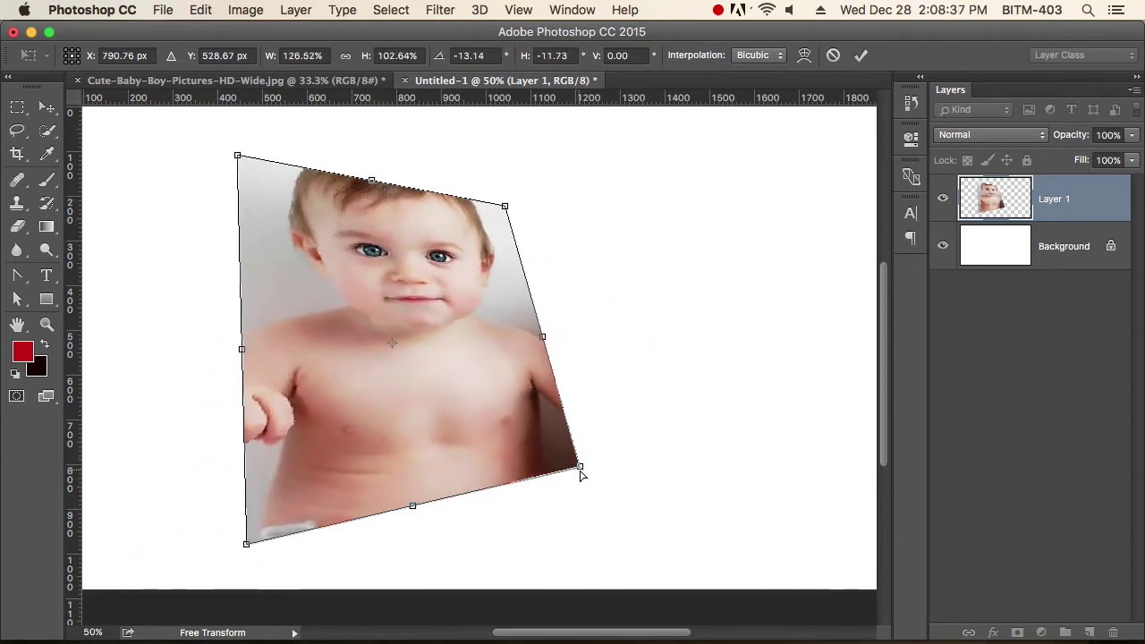
left_click_drag(582, 475, 637, 400)
left_click_drag(488, 203, 455, 196)
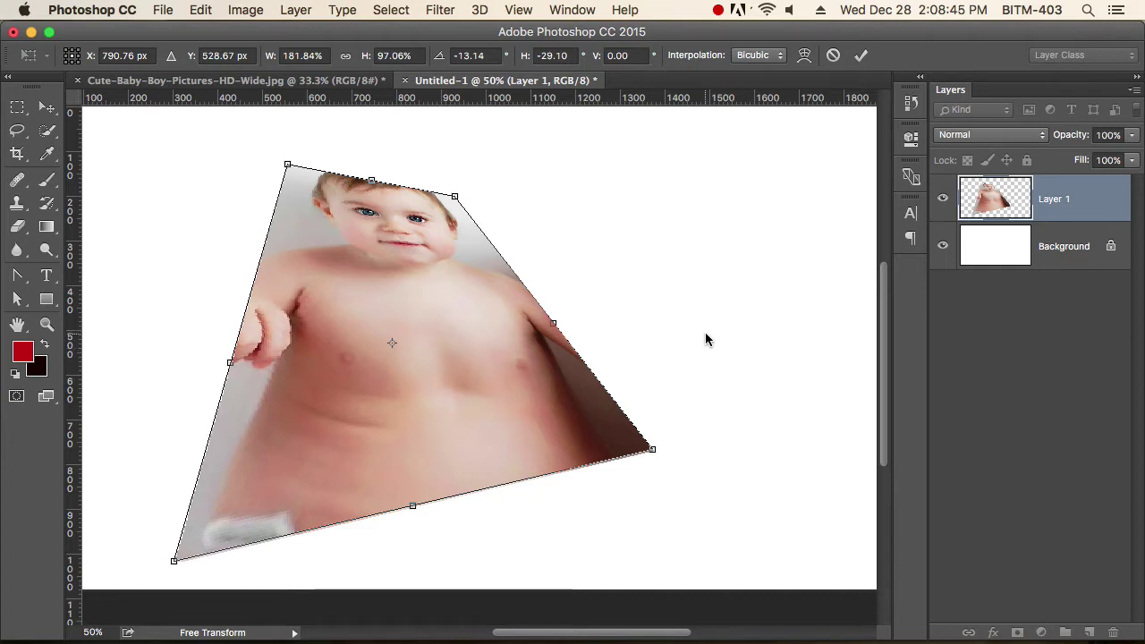
key("Escape")
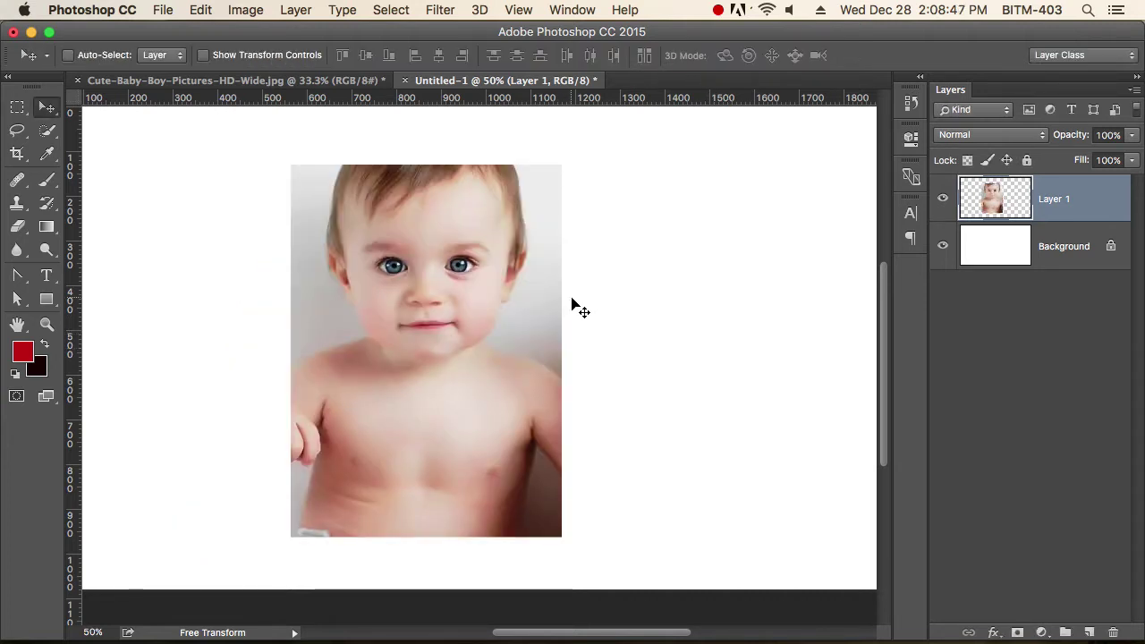
Try the Warp transform on the baby picture, bending its bottom edge down on one half and up on the other
key("super+t")
left_click(245, 10)
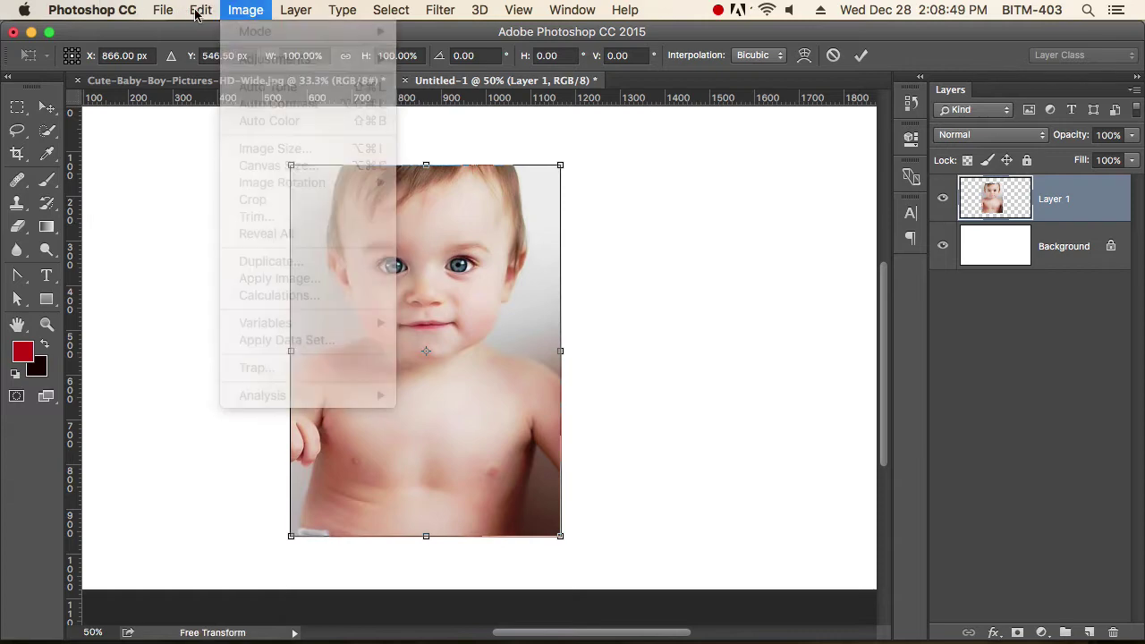
mouse_move(200, 10)
mouse_move(310, 394)
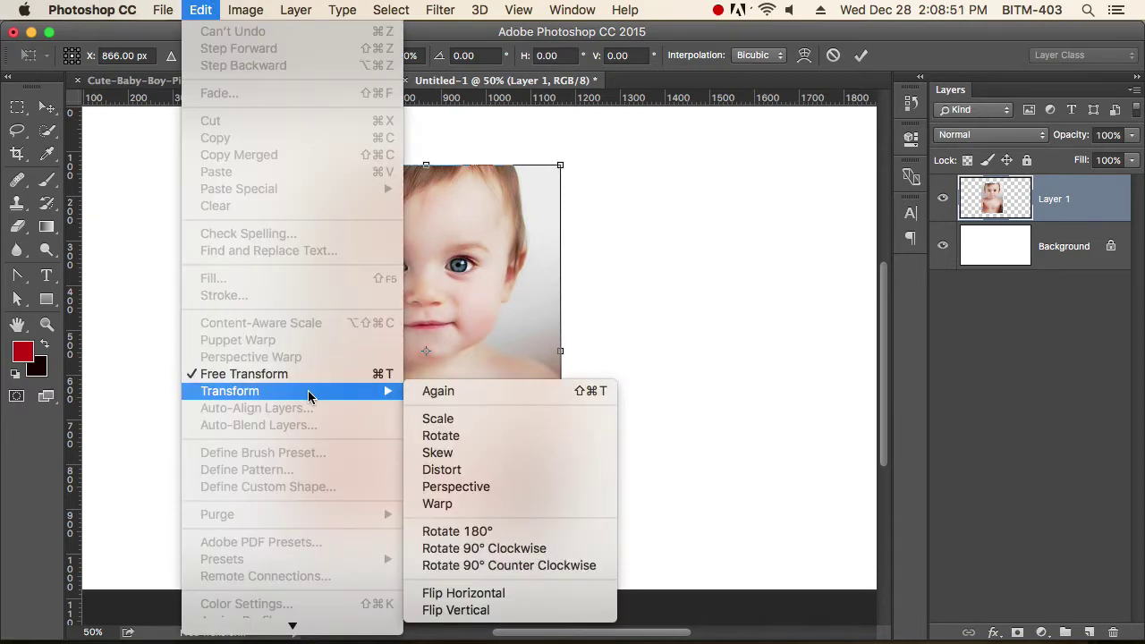
left_click(524, 506)
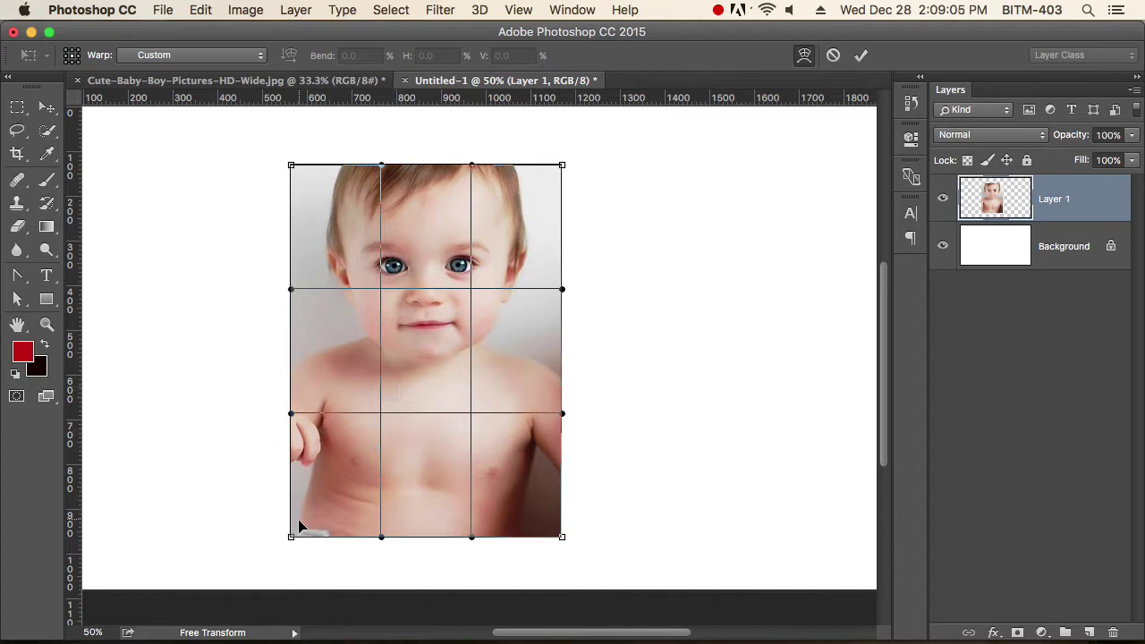
left_click_drag(381, 537, 381, 553)
left_click_drag(475, 540, 480, 506)
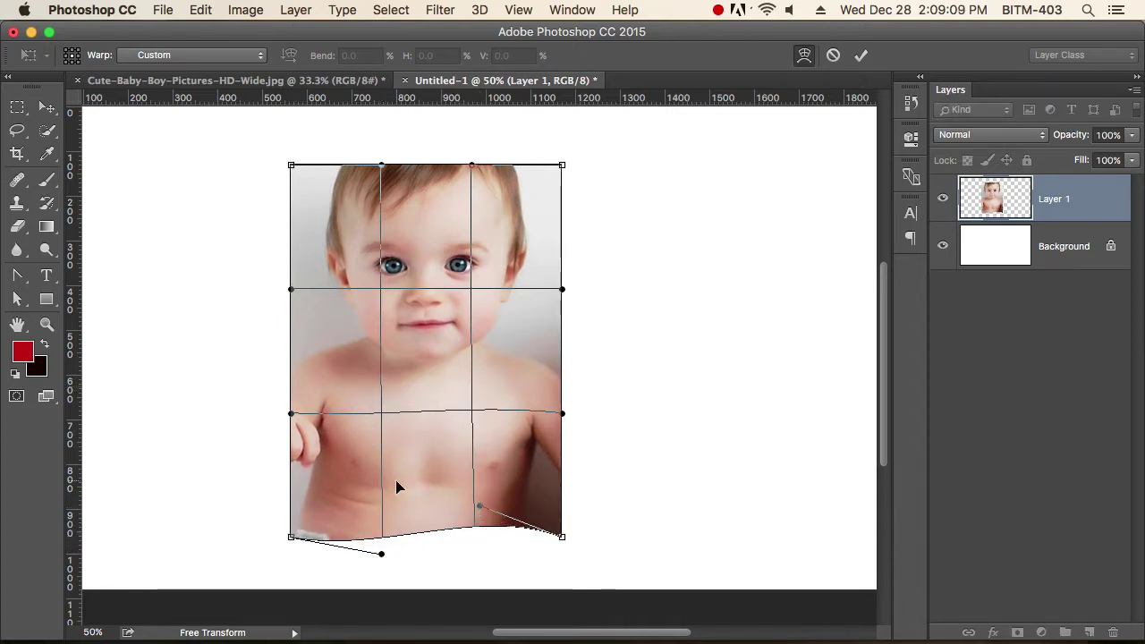
Try bowing the warped picture's left edge outward, sinking its top edge, and curving the upper part of its right edge inward
left_click_drag(291, 414, 258, 413)
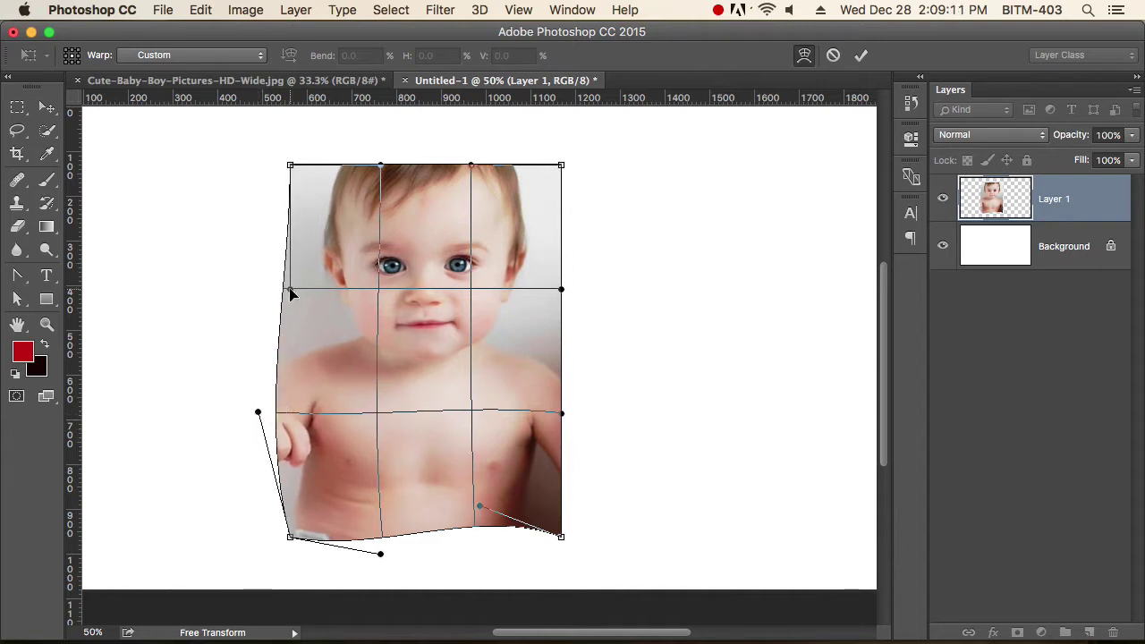
left_click_drag(290, 289, 254, 289)
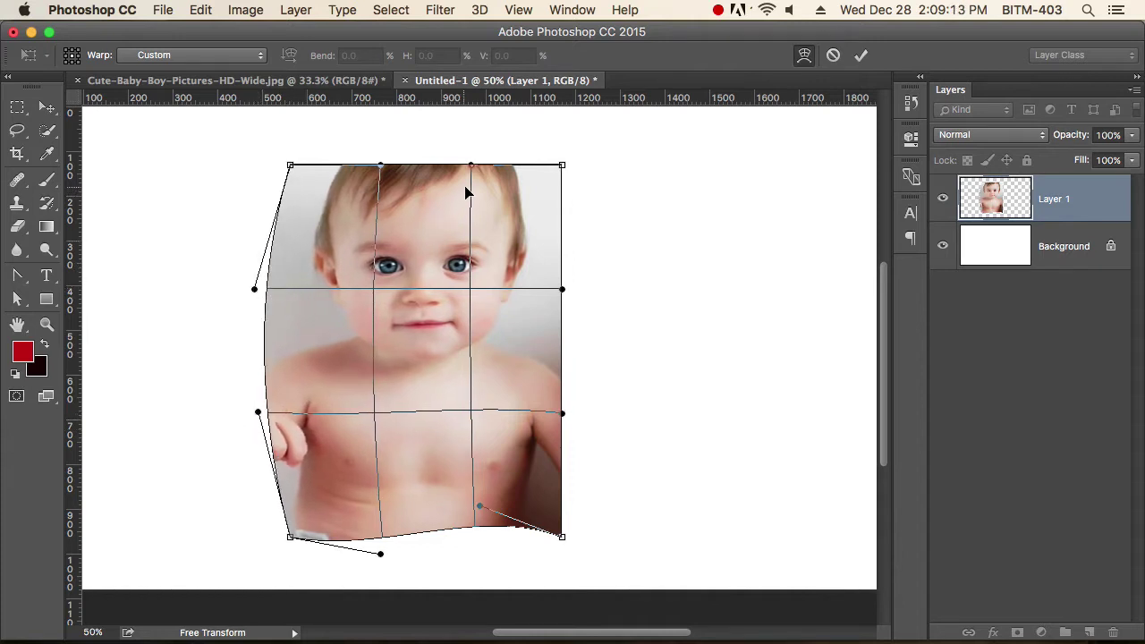
left_click_drag(470, 165, 469, 200)
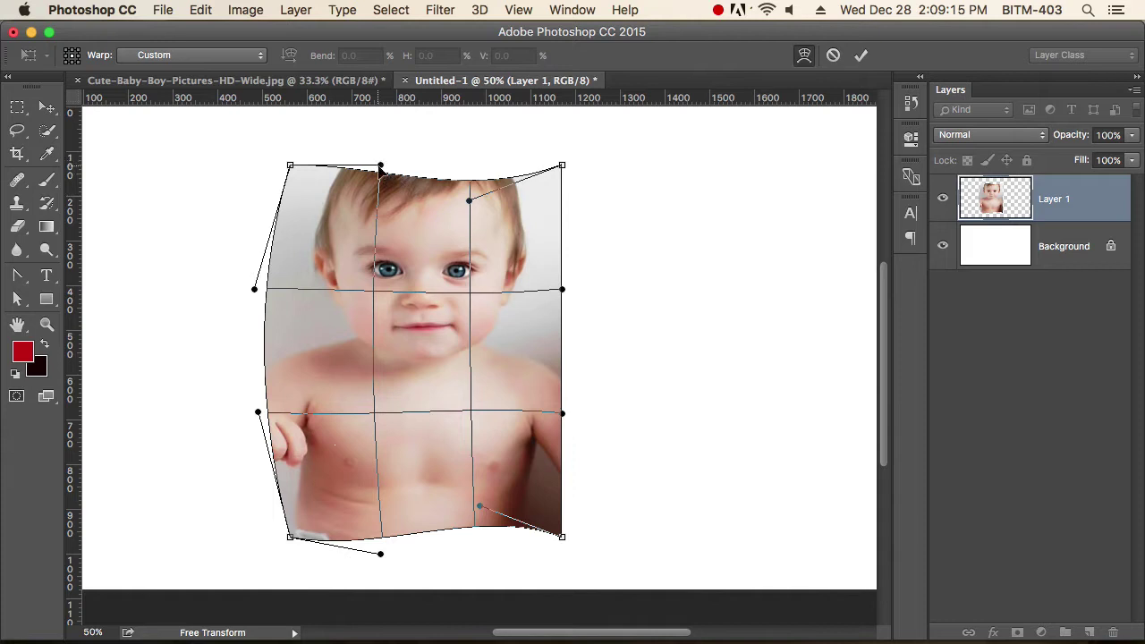
left_click_drag(380, 169, 367, 212)
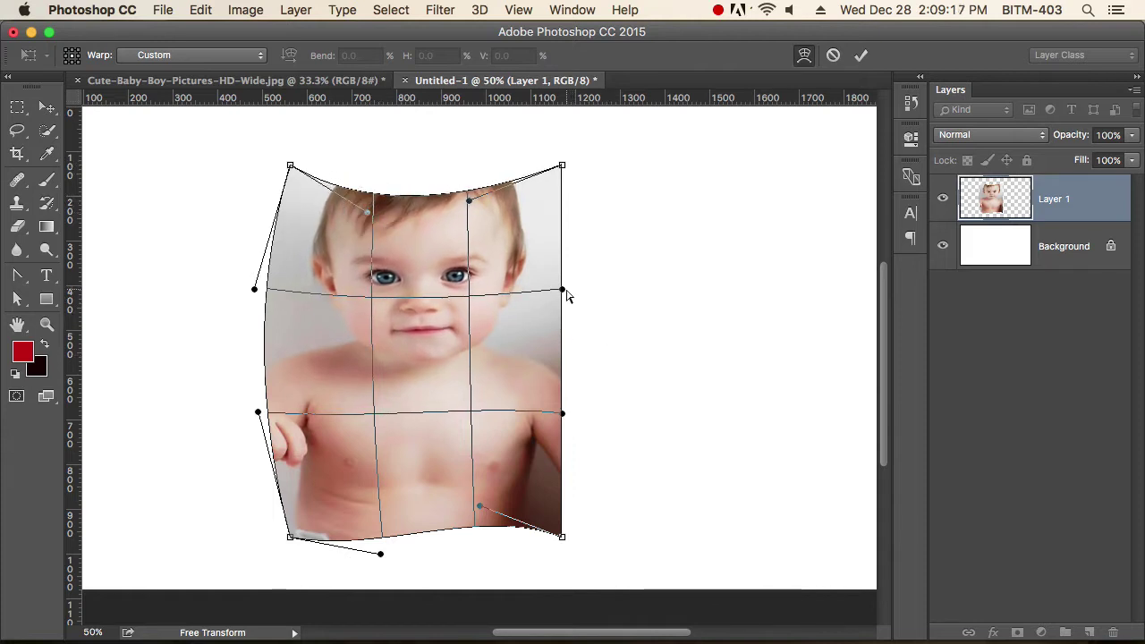
left_click_drag(563, 291, 509, 289)
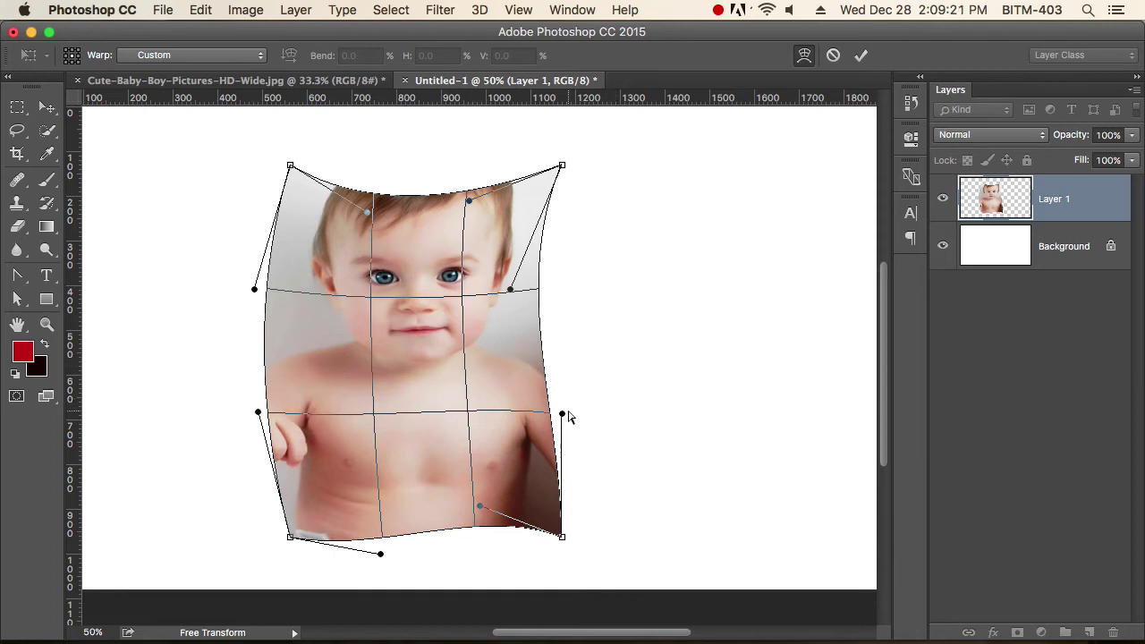
Try exaggerating the warp by bulging the lower right side outward and pulling the remaining edge curves further into the baby picture
left_click_drag(563, 414, 637, 405)
left_click_drag(488, 503, 519, 366)
left_click_drag(510, 288, 521, 332)
left_click_drag(468, 201, 471, 279)
left_click_drag(359, 221, 358, 303)
left_click_drag(256, 290, 327, 324)
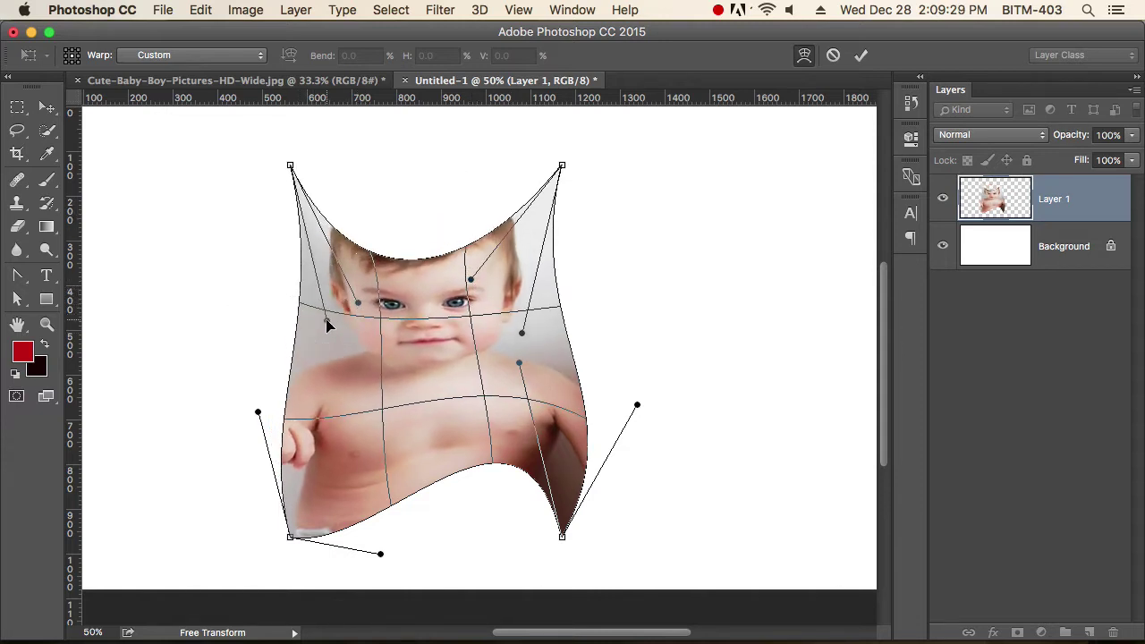
left_click_drag(258, 412, 313, 404)
left_click_drag(385, 555, 386, 497)
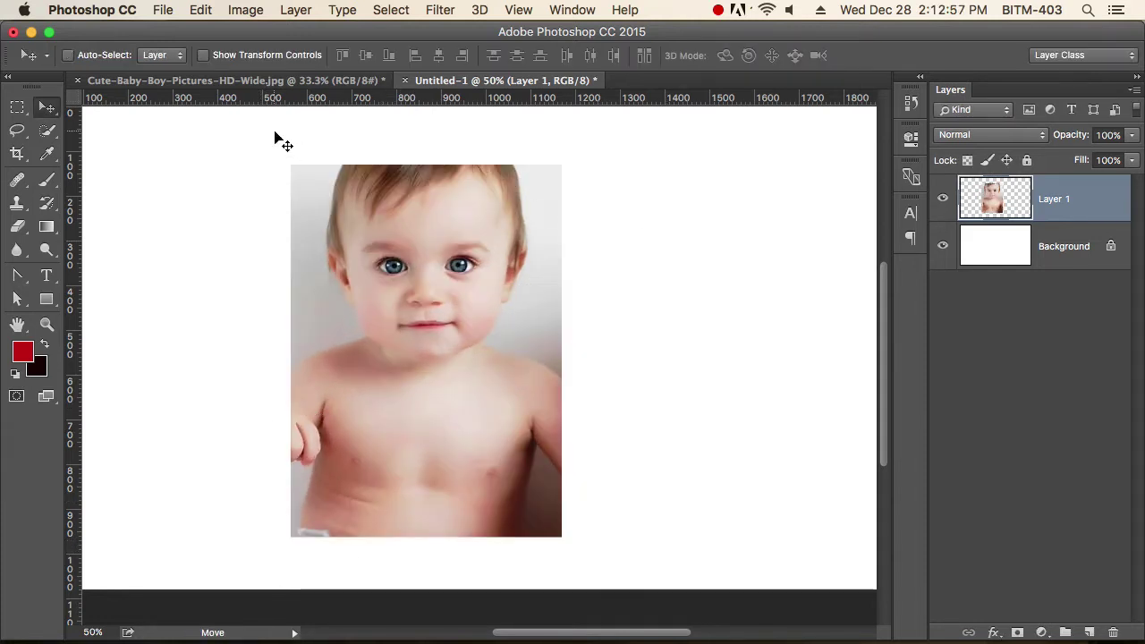
Try rotating the baby picture by 180° with the preset Transform option, and undo the rotation
left_click(200, 10)
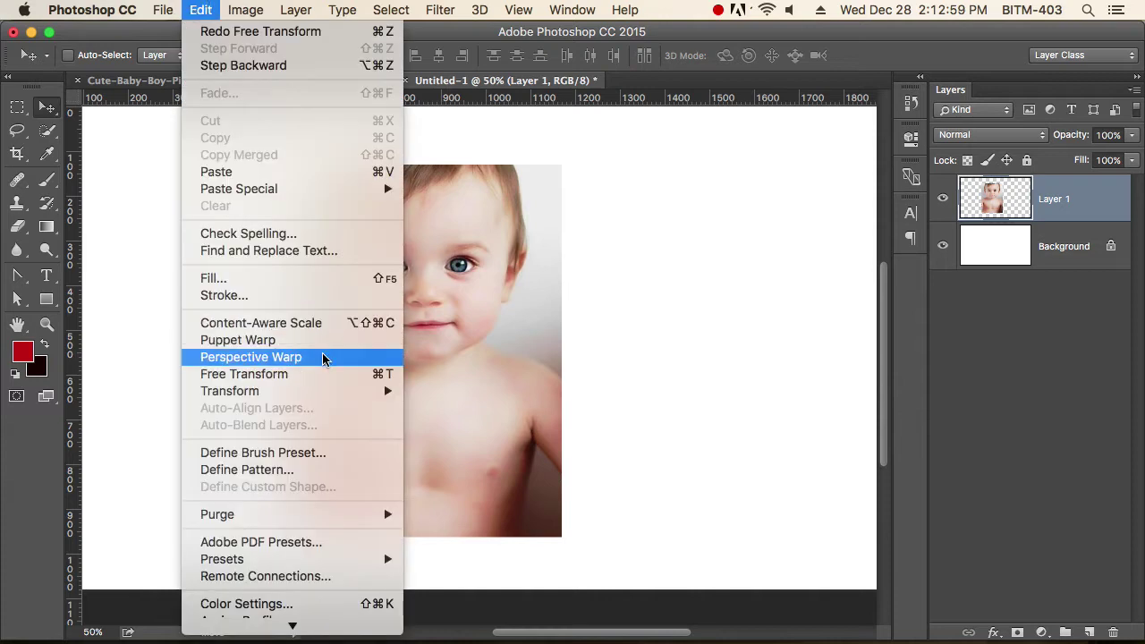
mouse_move(323, 400)
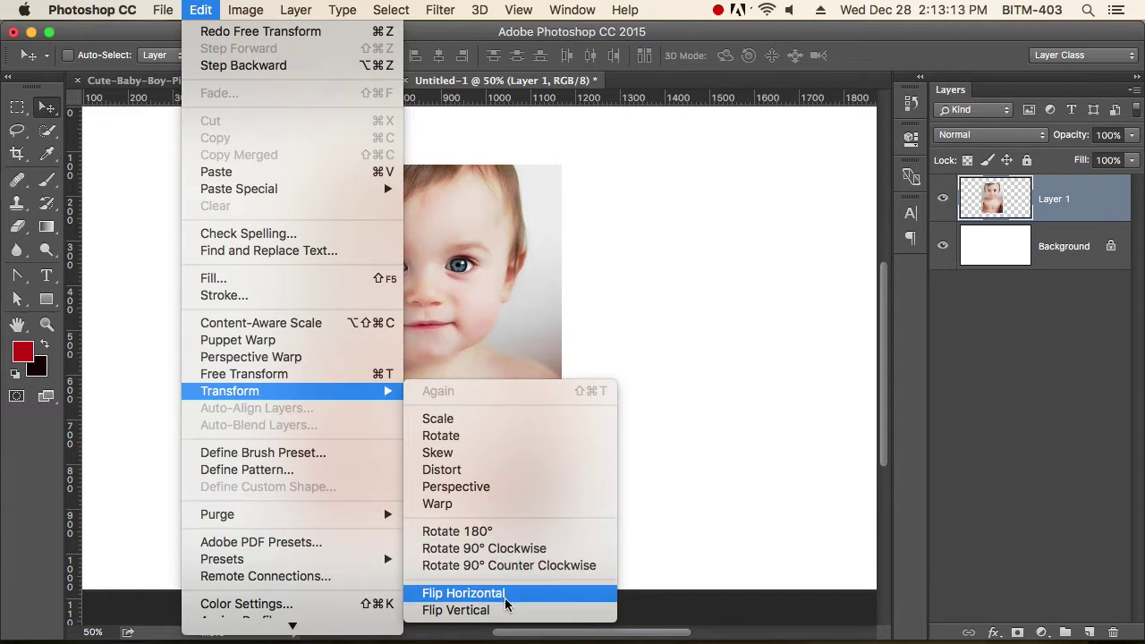
left_click(503, 534)
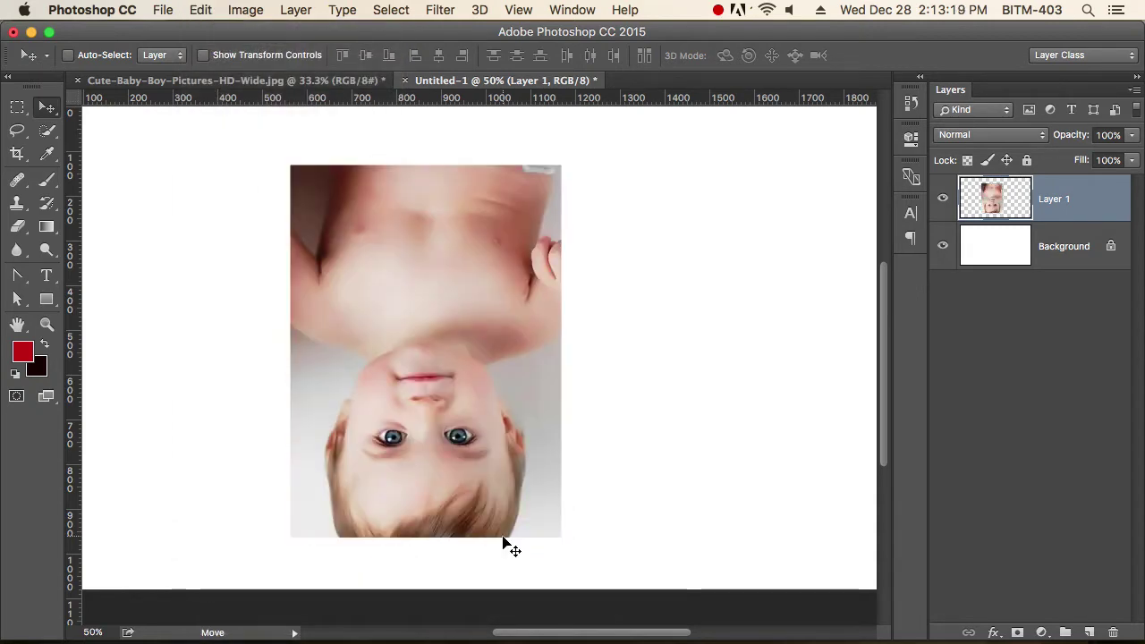
key("super+z")
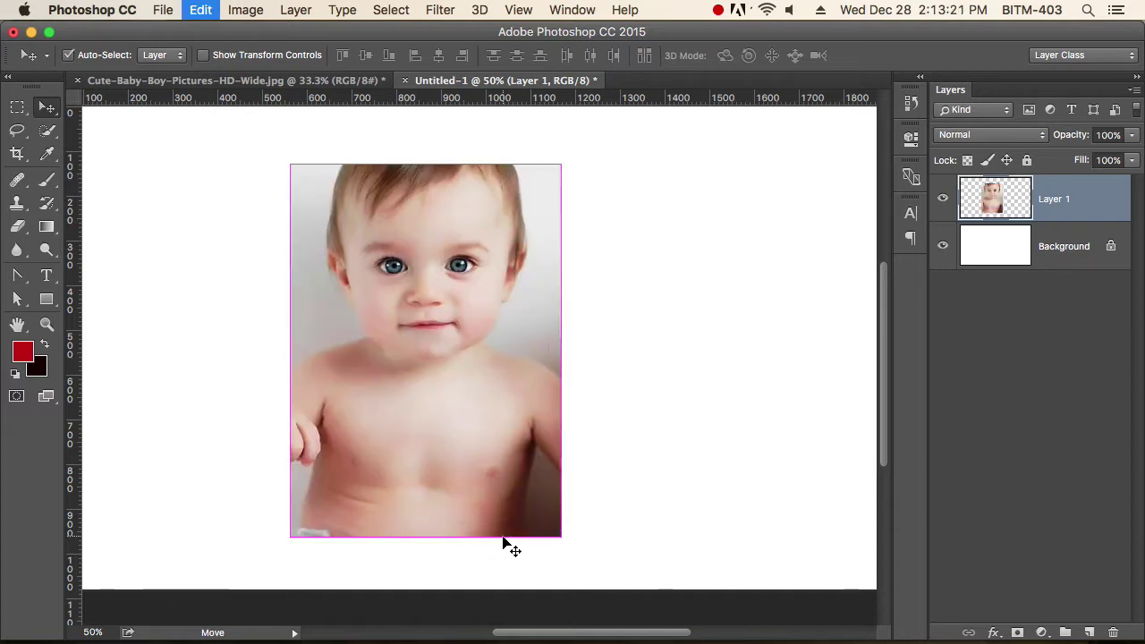
Try mirroring the baby picture with the Flip Horizontal transform
left_click(238, 11)
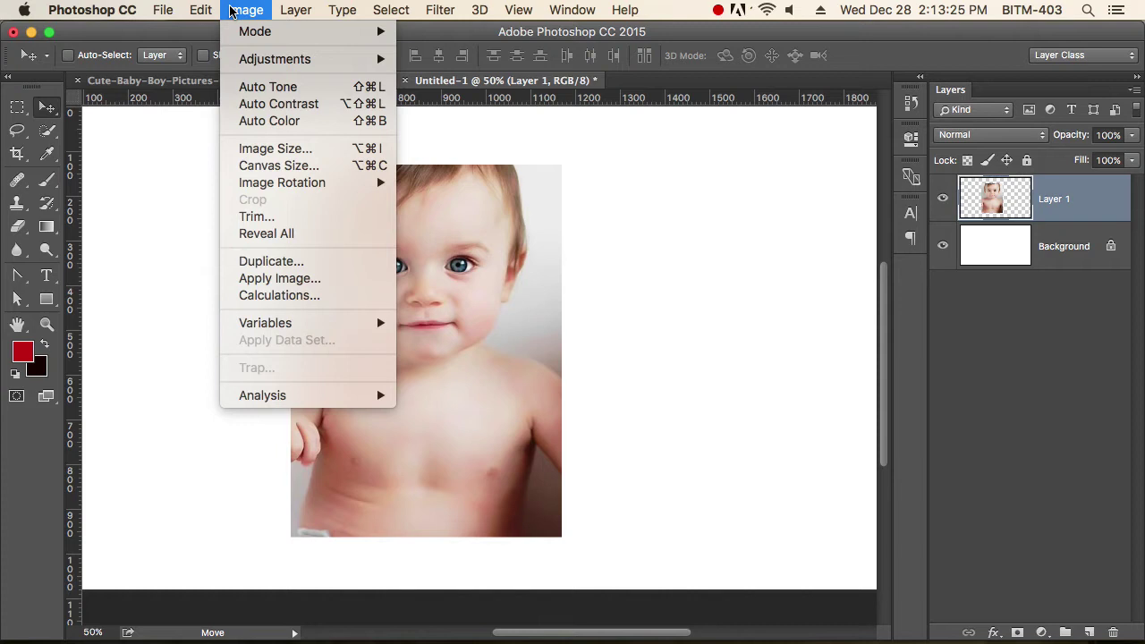
mouse_move(204, 11)
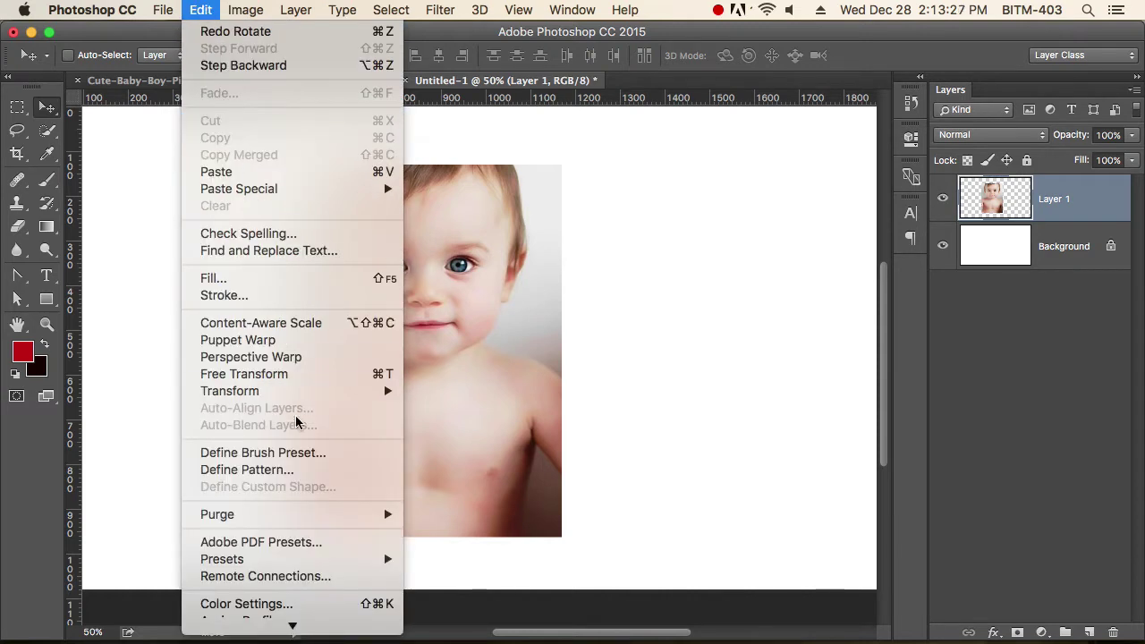
mouse_move(361, 398)
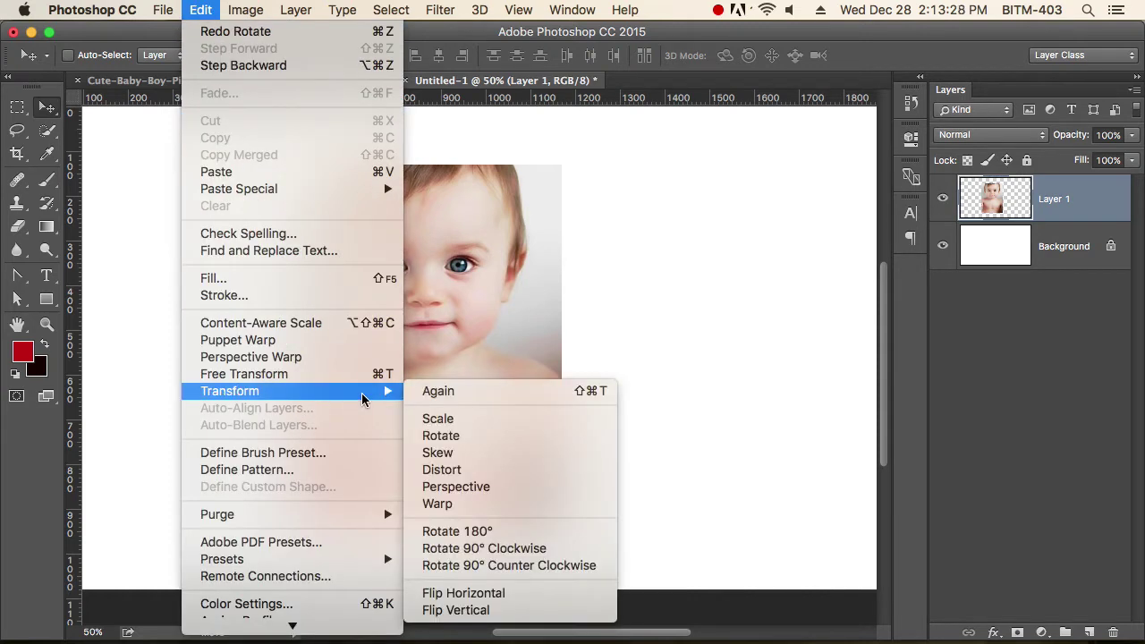
left_click(490, 593)
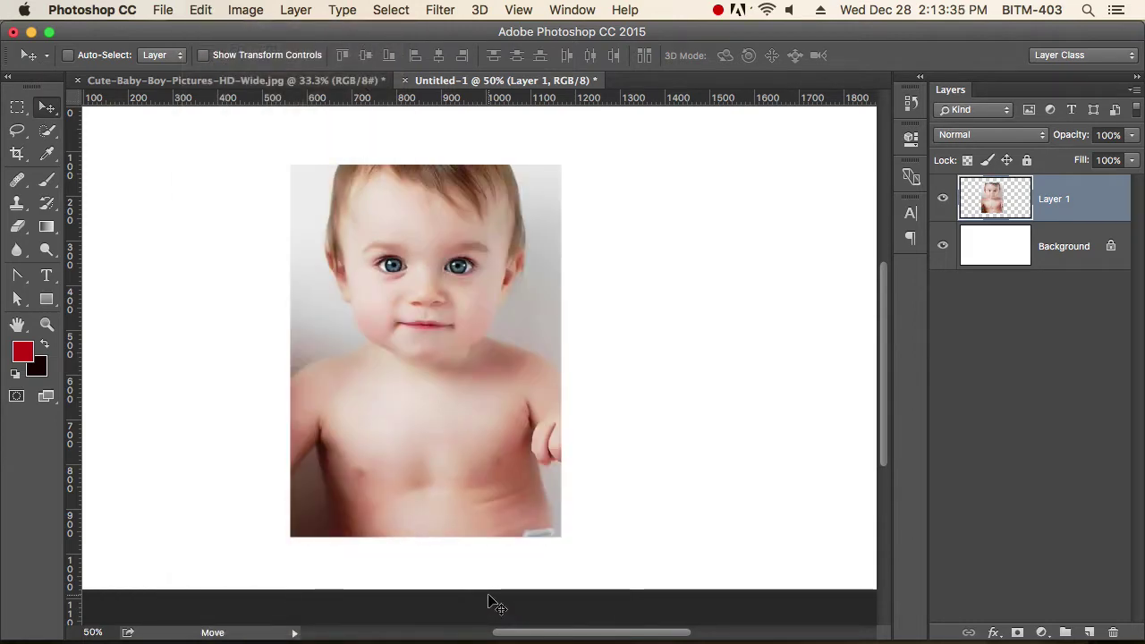
Try turning the baby picture upside down with the Flip Vertical transform, and undo the flip
left_click(202, 11)
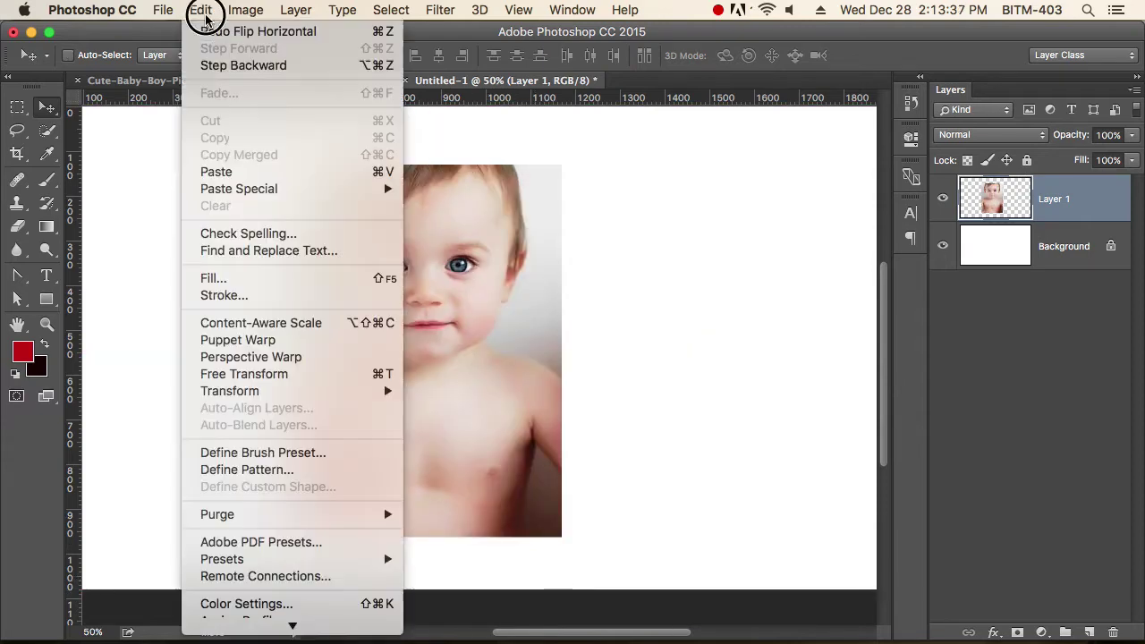
mouse_move(326, 397)
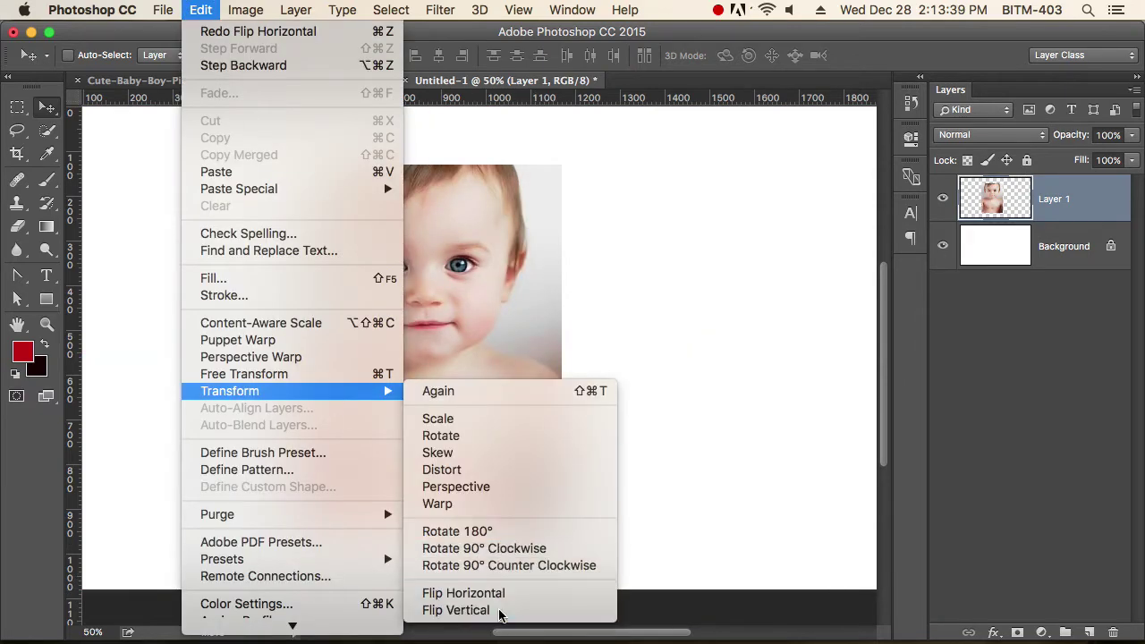
left_click(456, 610)
key("super+z")
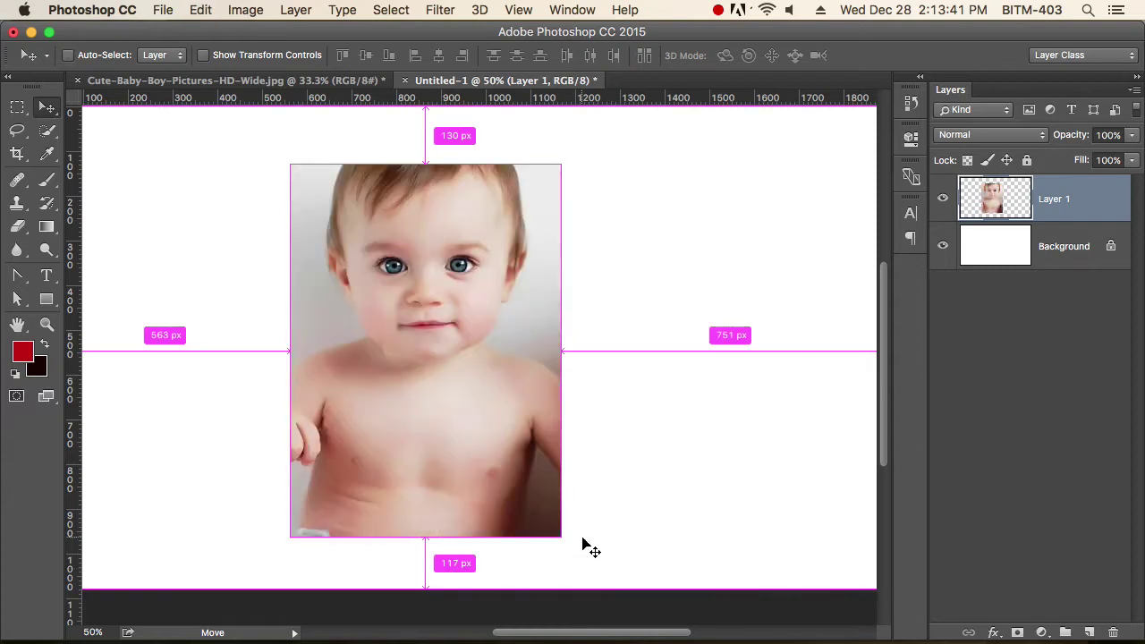
Rotate the baby picture 90° clockwise, and return it upright with a 90° counter clockwise rotation
left_click(238, 10)
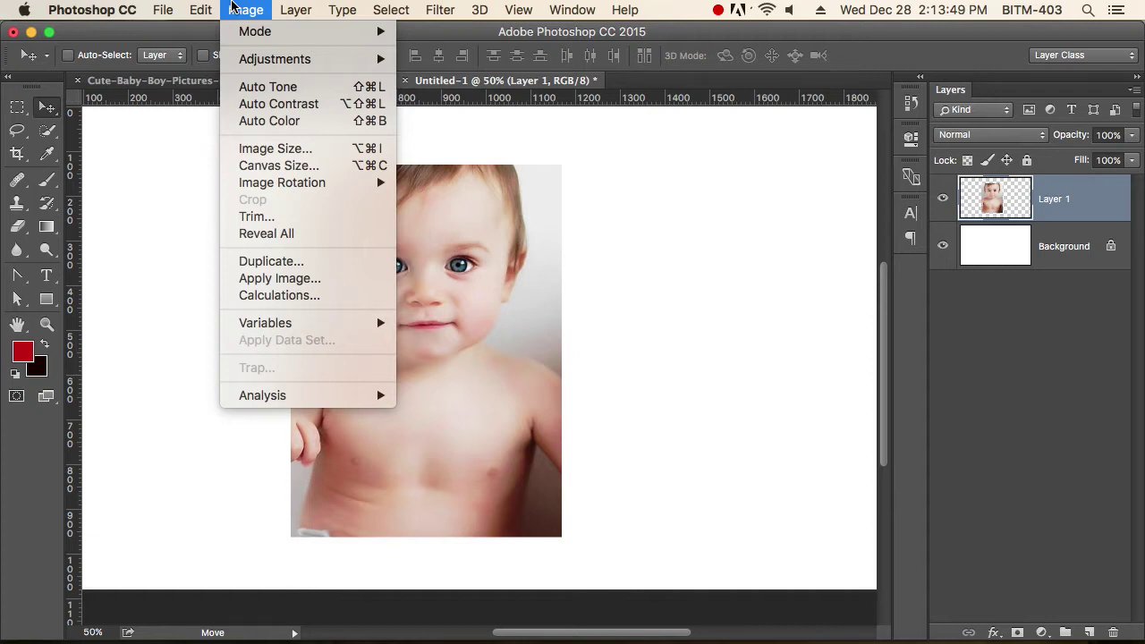
mouse_move(203, 10)
mouse_move(347, 395)
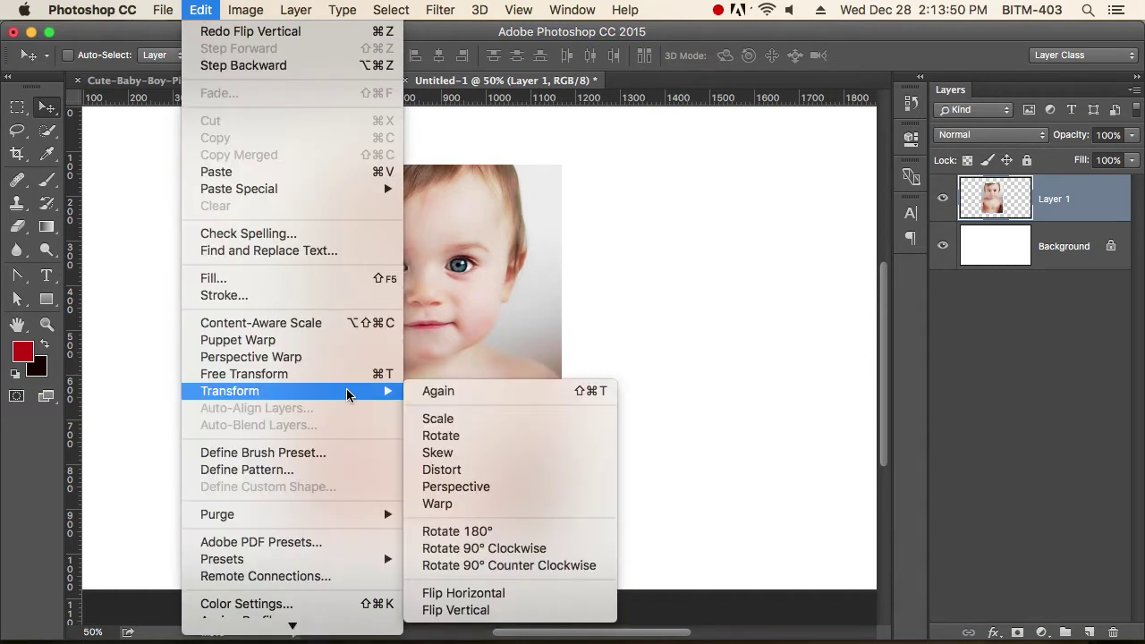
left_click(526, 559)
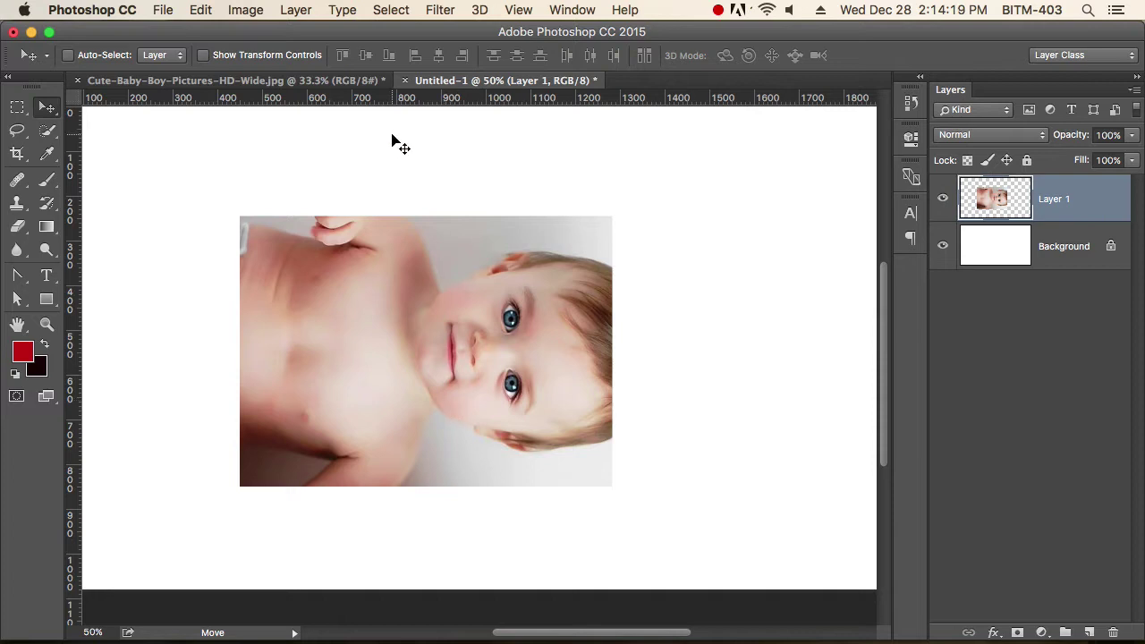
left_click(240, 10)
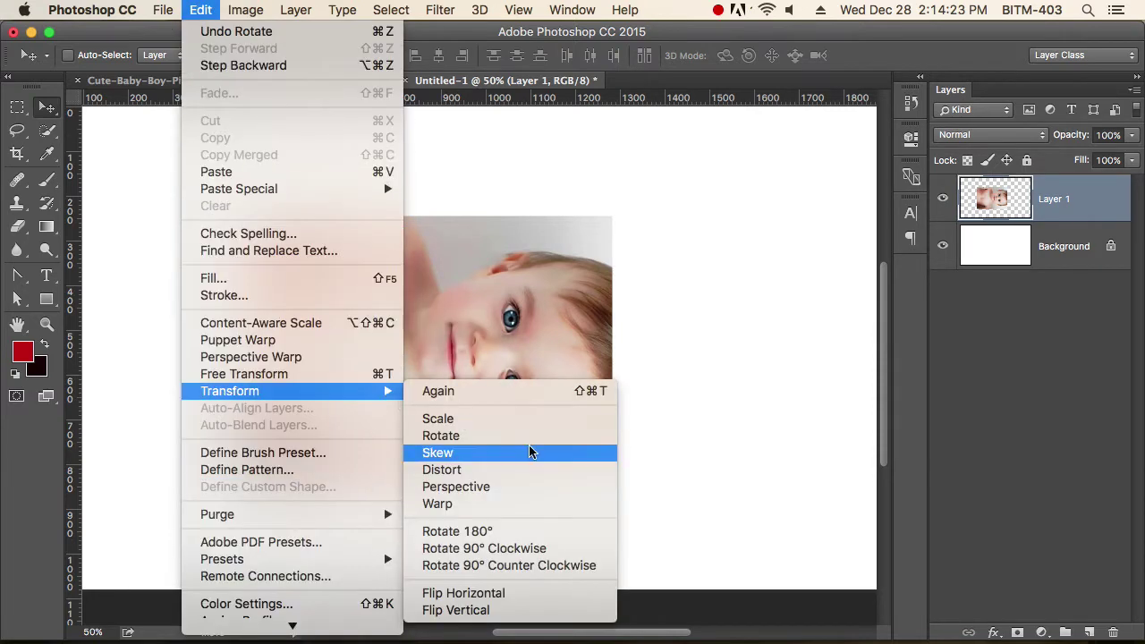
left_click(551, 575)
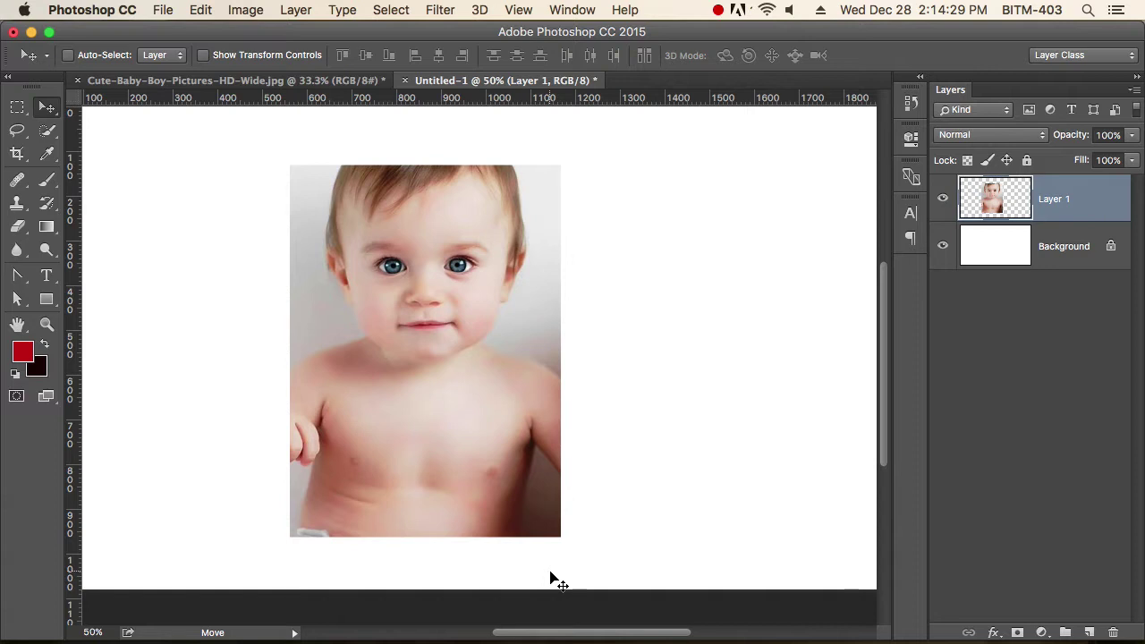
left_click(201, 10)
mouse_move(366, 391)
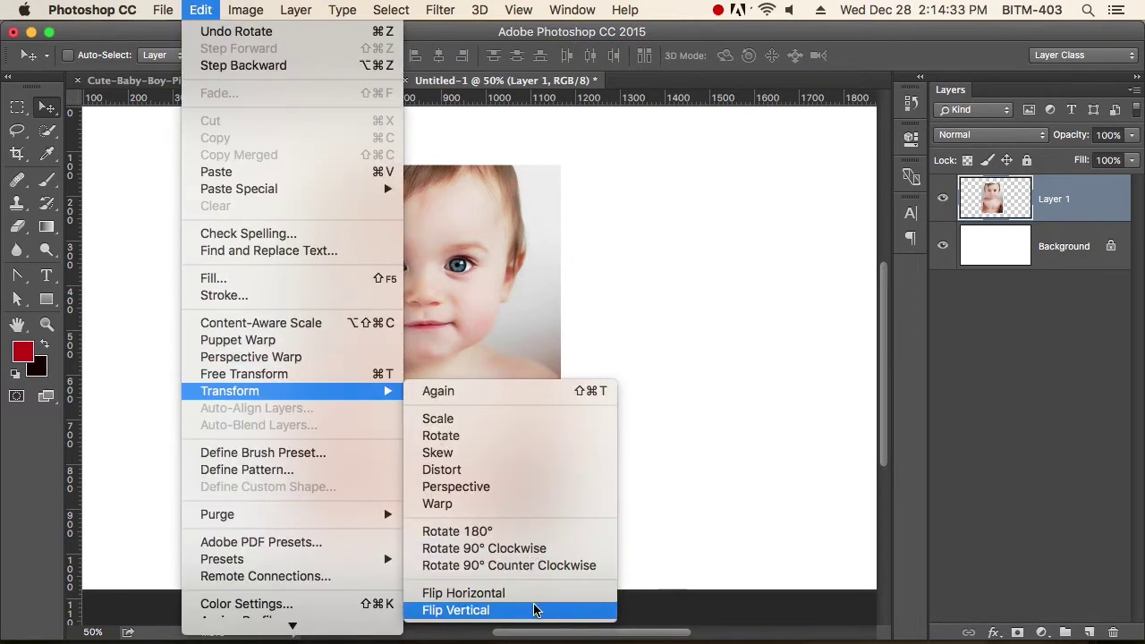
left_click(676, 38)
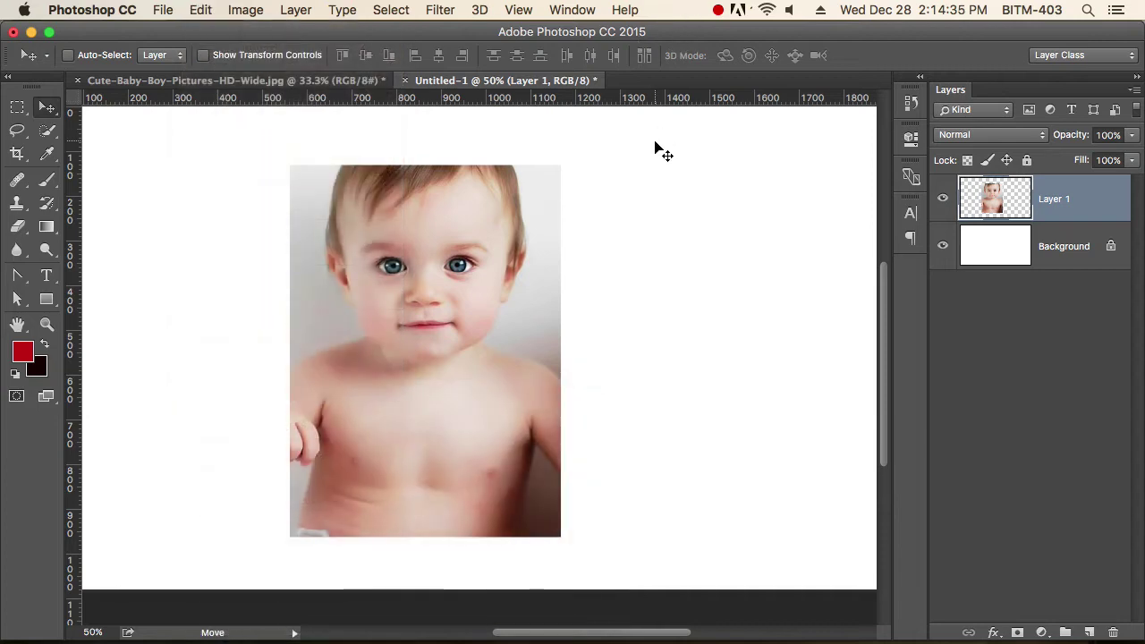
Display the document's history and enlarge its list to show all recorded states
left_click(552, 9)
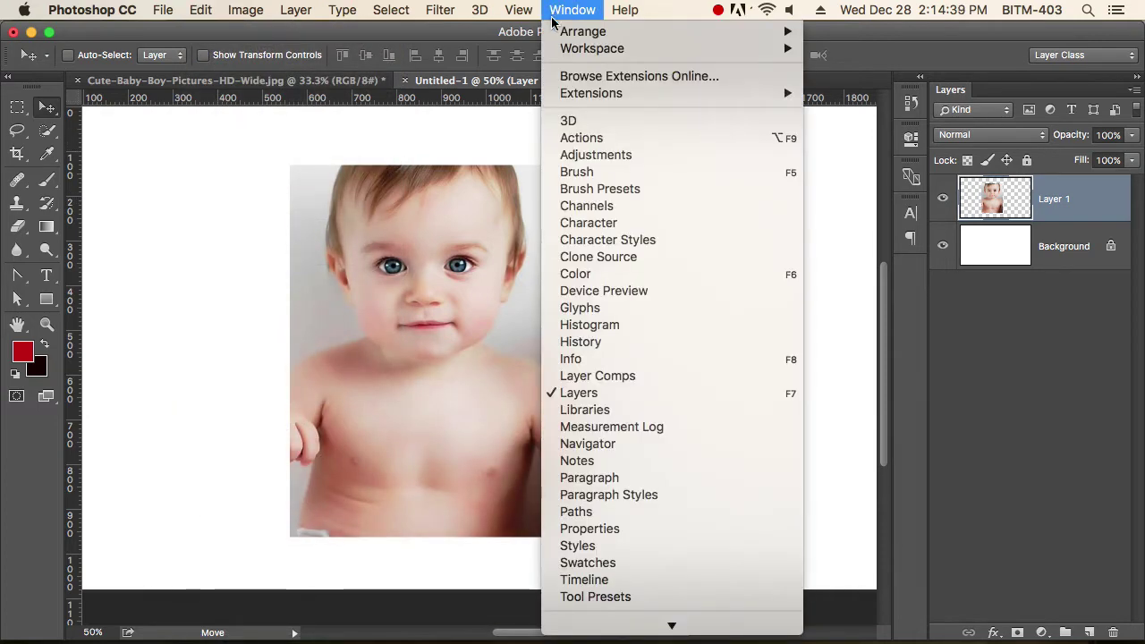
left_click(613, 349)
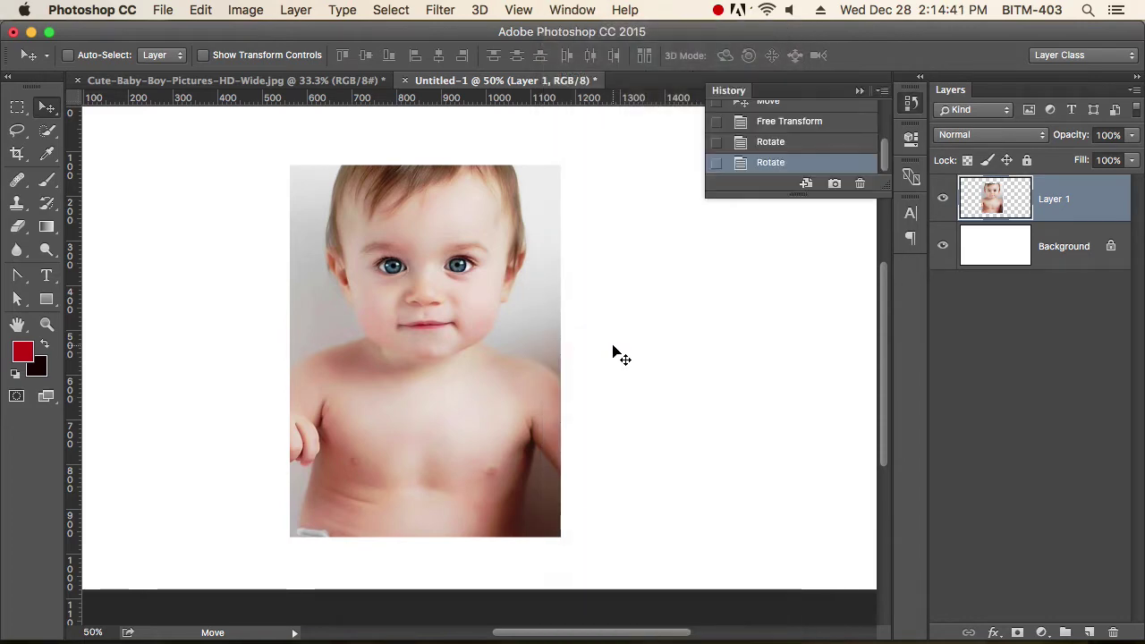
left_click_drag(884, 185, 884, 495)
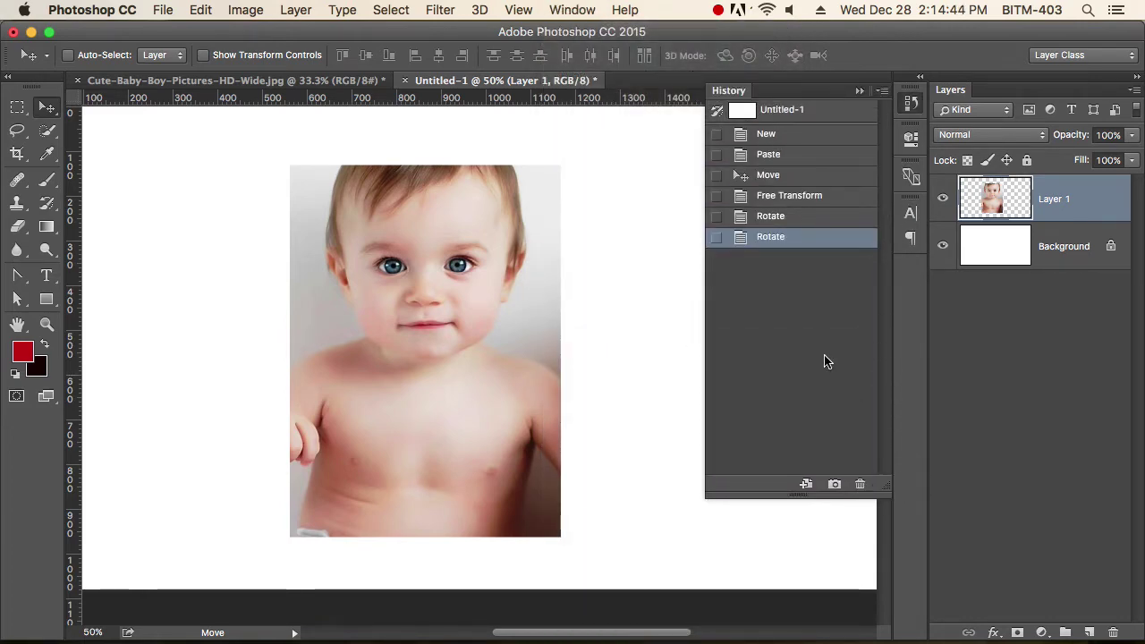
Step back through the history one state at a time, from the first Rotate to the New state
left_click(784, 217)
left_click(800, 201)
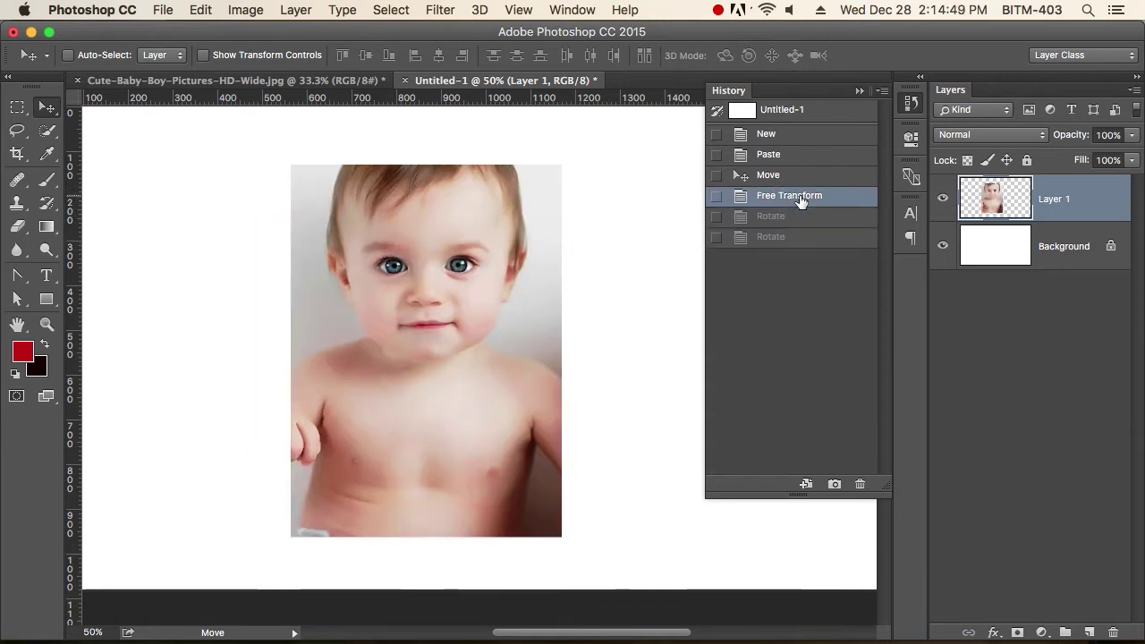
left_click(791, 177)
left_click(786, 156)
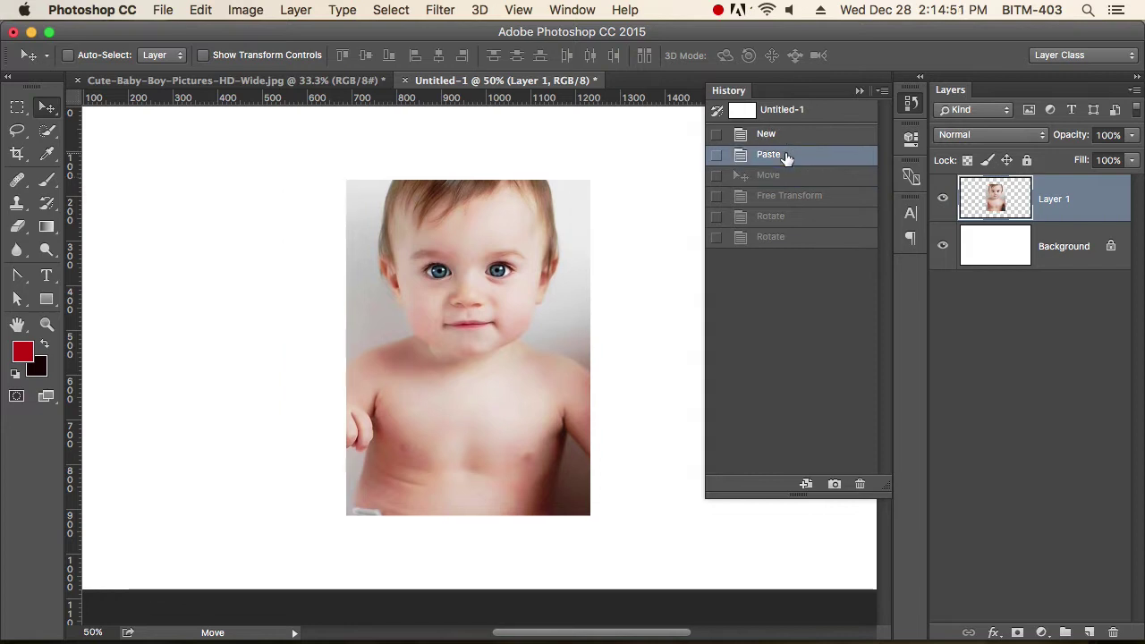
left_click(780, 138)
Move forward through the history one state at a time, from Paste to the last Rotate
left_click(783, 156)
left_click(783, 176)
left_click(783, 197)
left_click(781, 216)
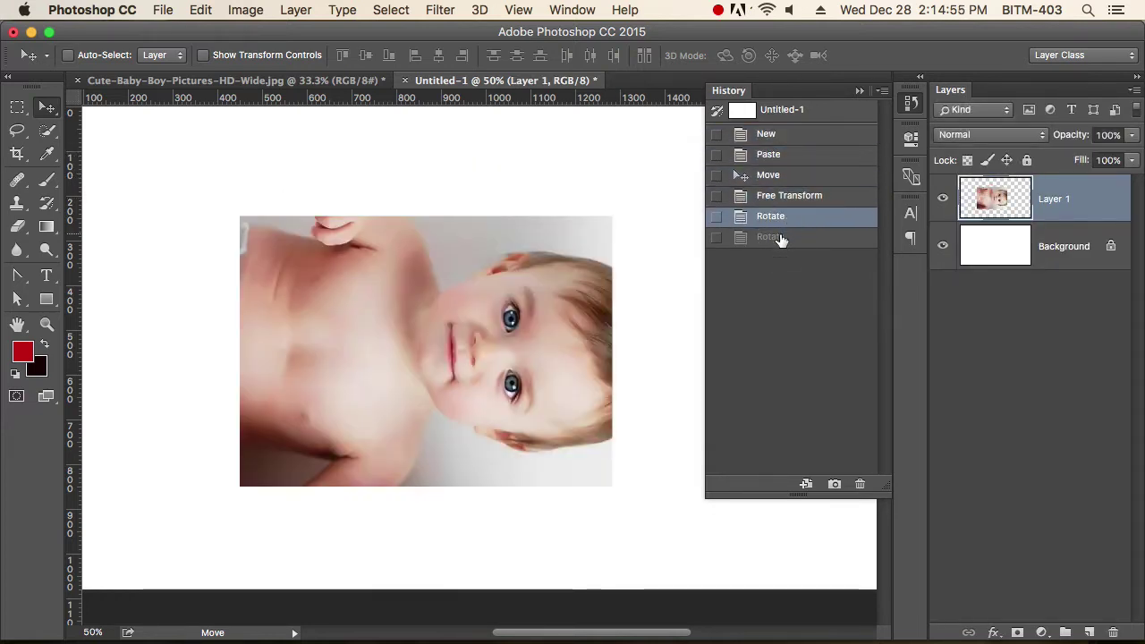
left_click(780, 237)
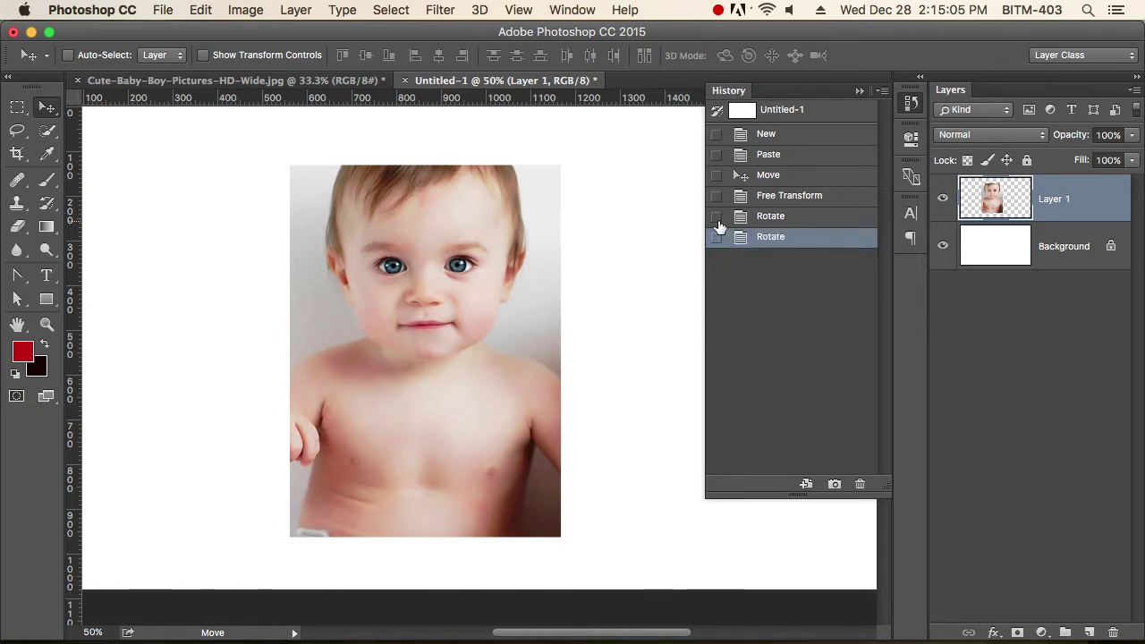
Try raising the number of History States to 1000 in the Performance preferences, and discard the change
key("super+k")
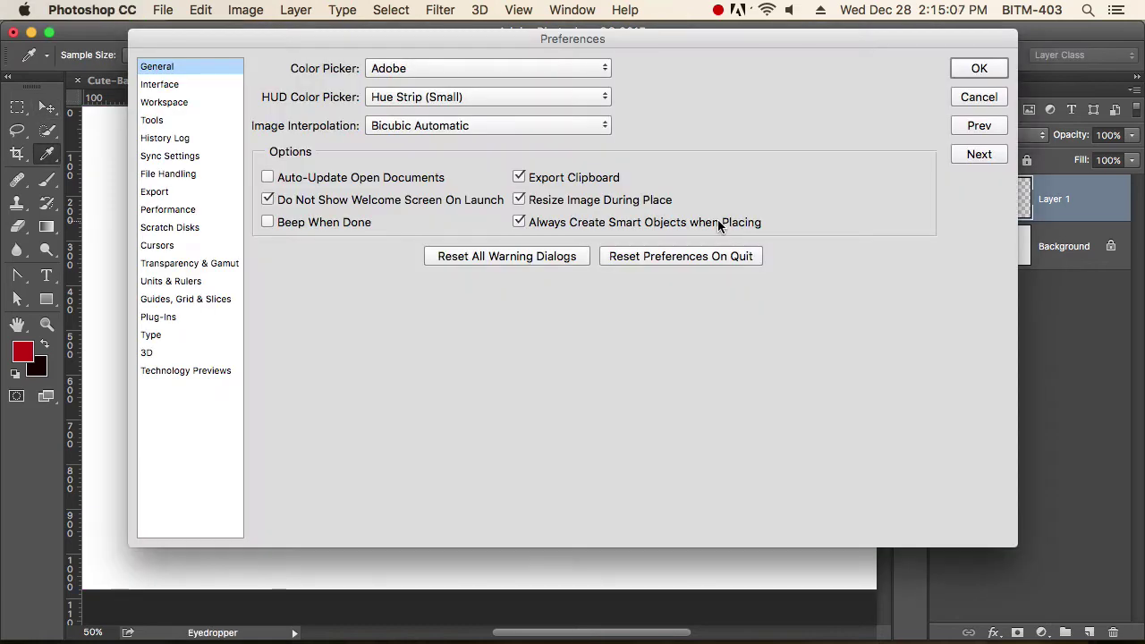
left_click(179, 211)
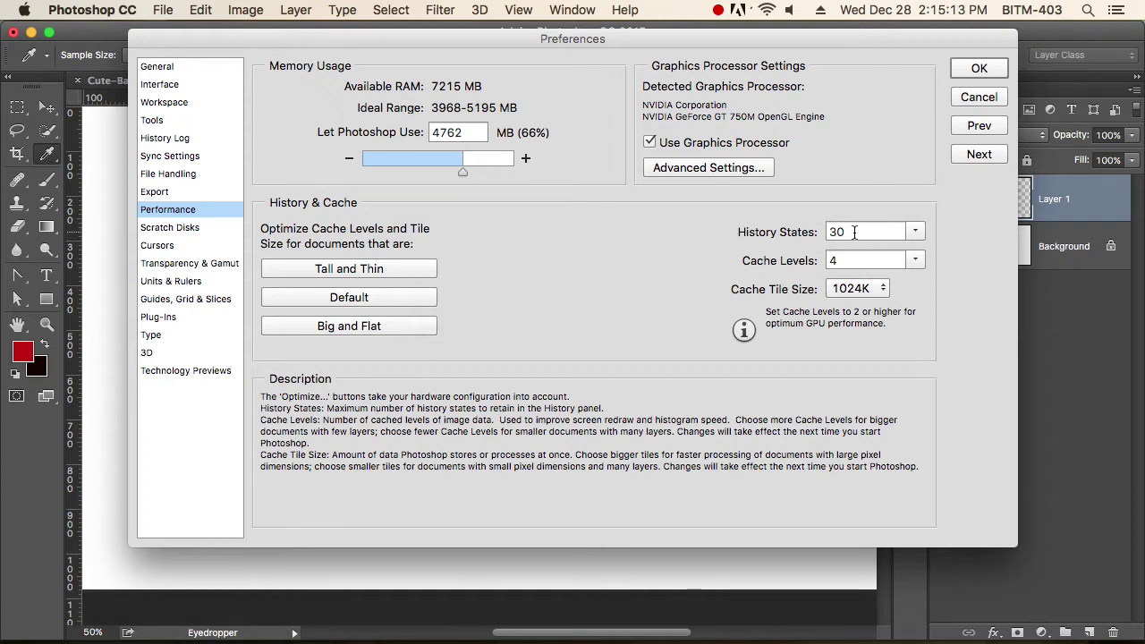
left_click(916, 232)
left_click_drag(916, 251, 989, 260)
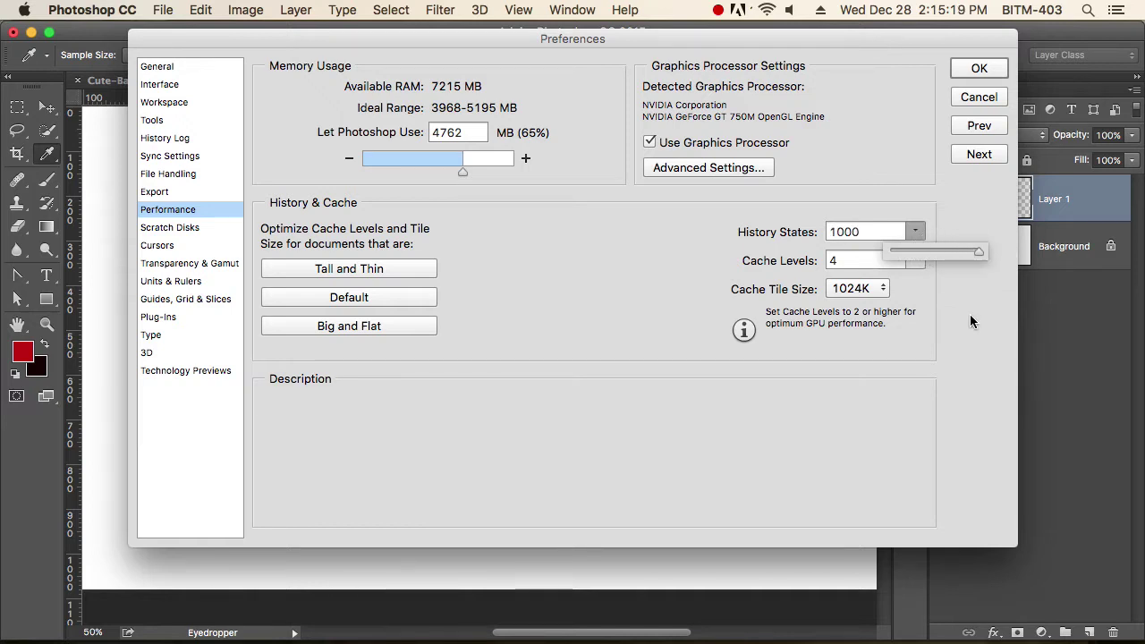
left_click(970, 316)
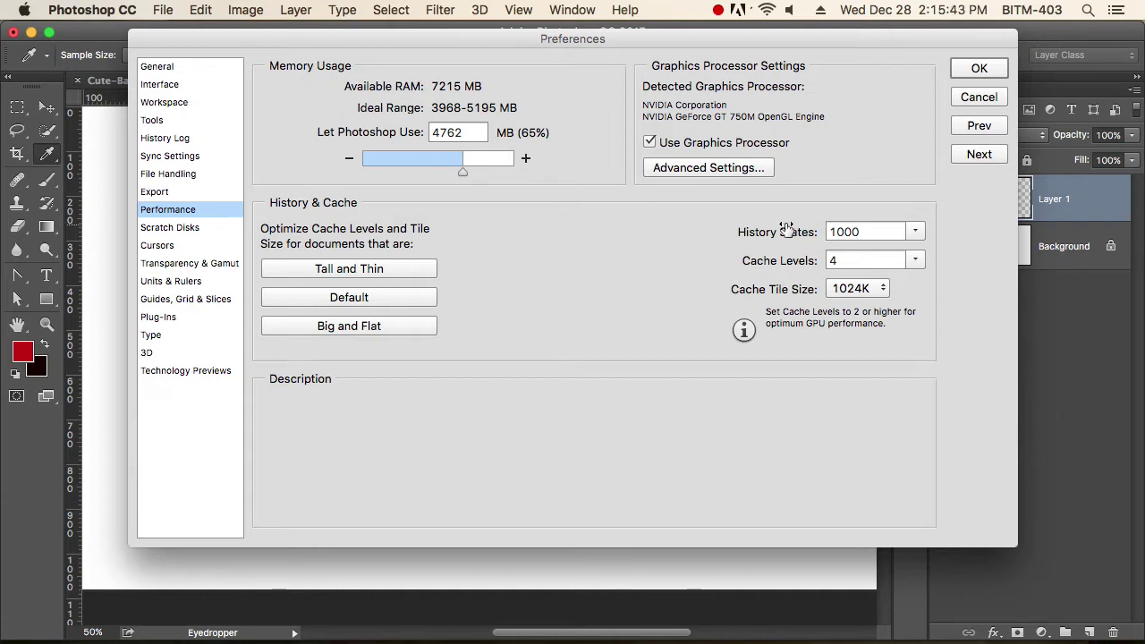
mouse_move(786, 228)
left_click(991, 98)
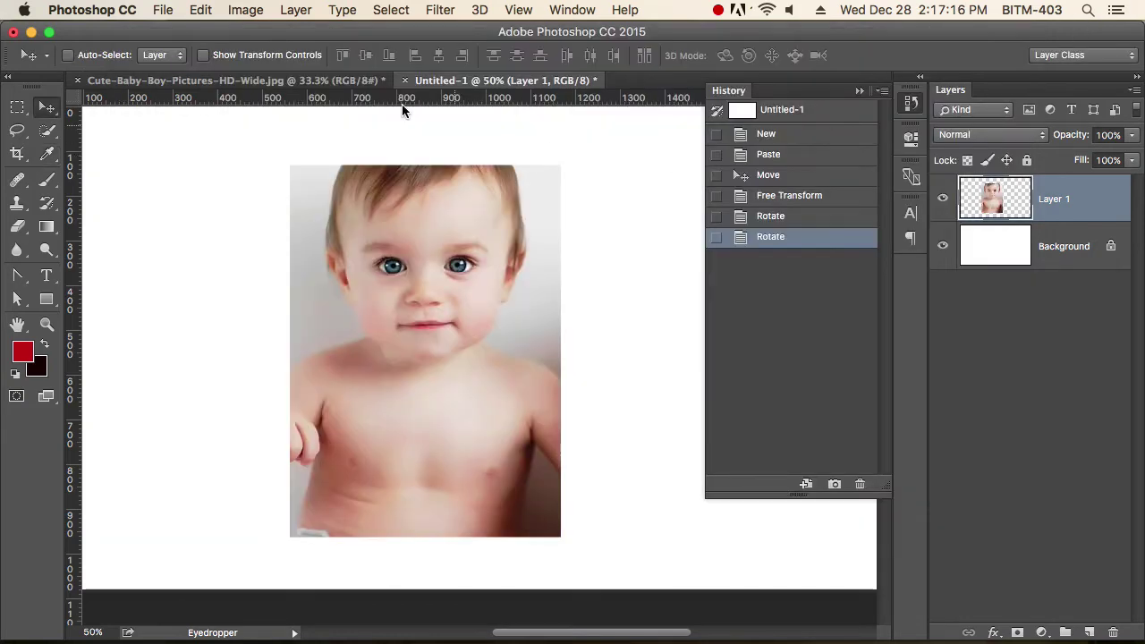
Use the Step Backward command twice to go back two history states from the last Rotate
left_click(201, 10)
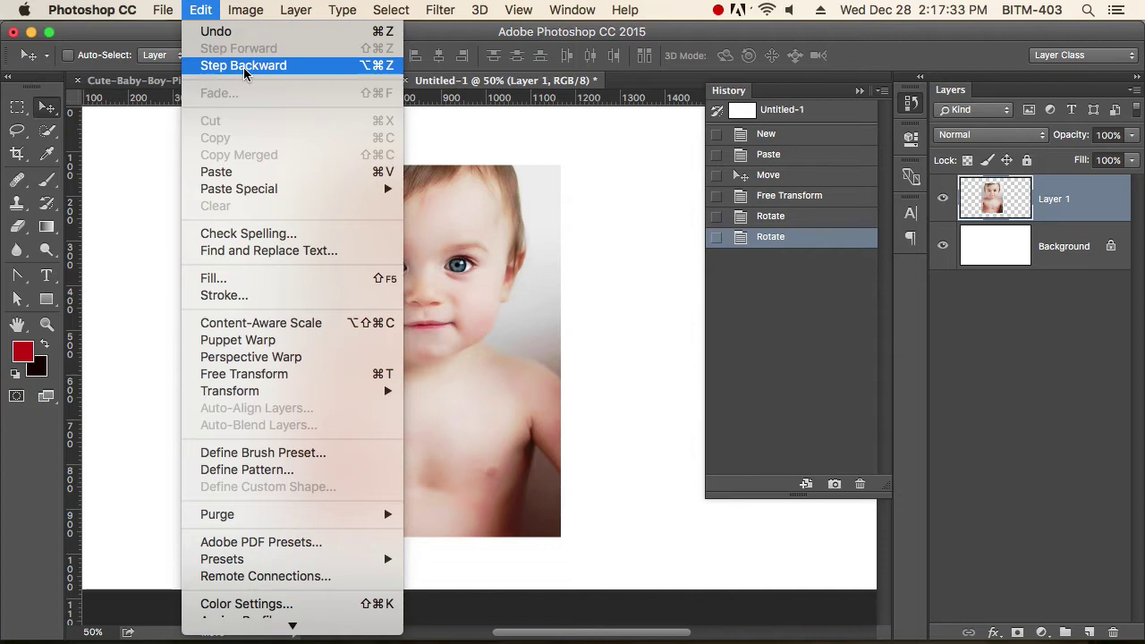
left_click(244, 70)
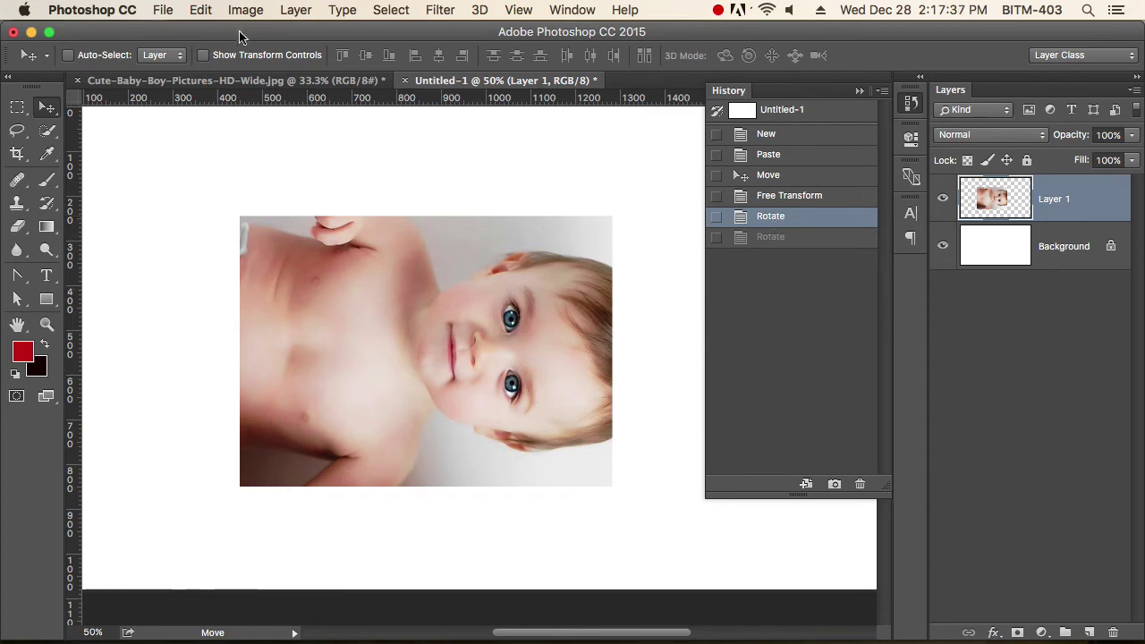
left_click(166, 13)
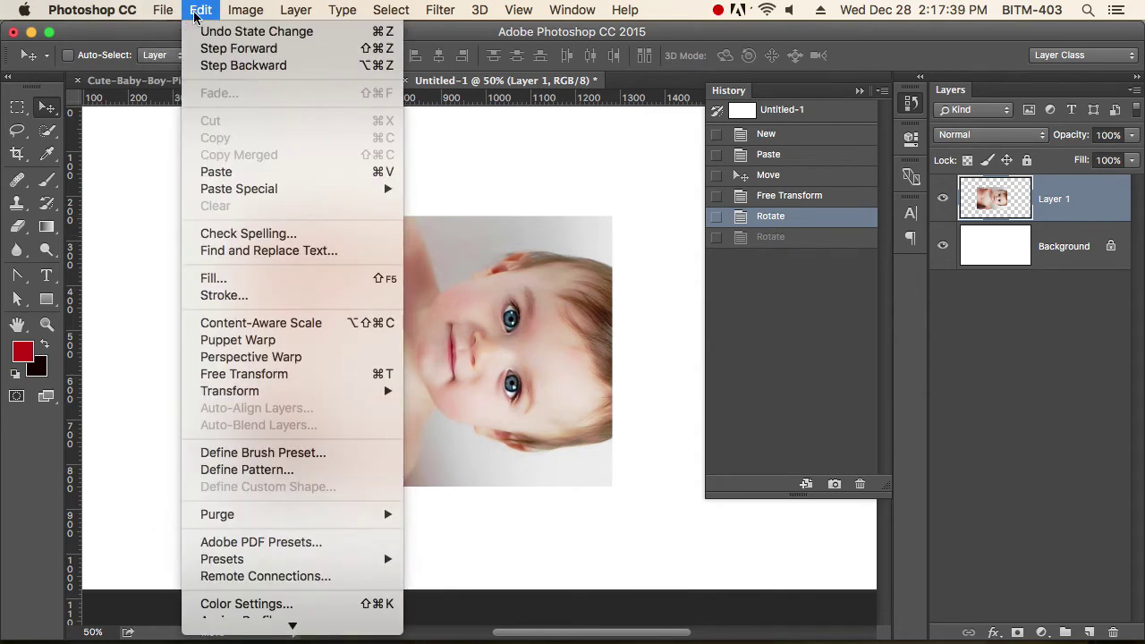
left_click(252, 72)
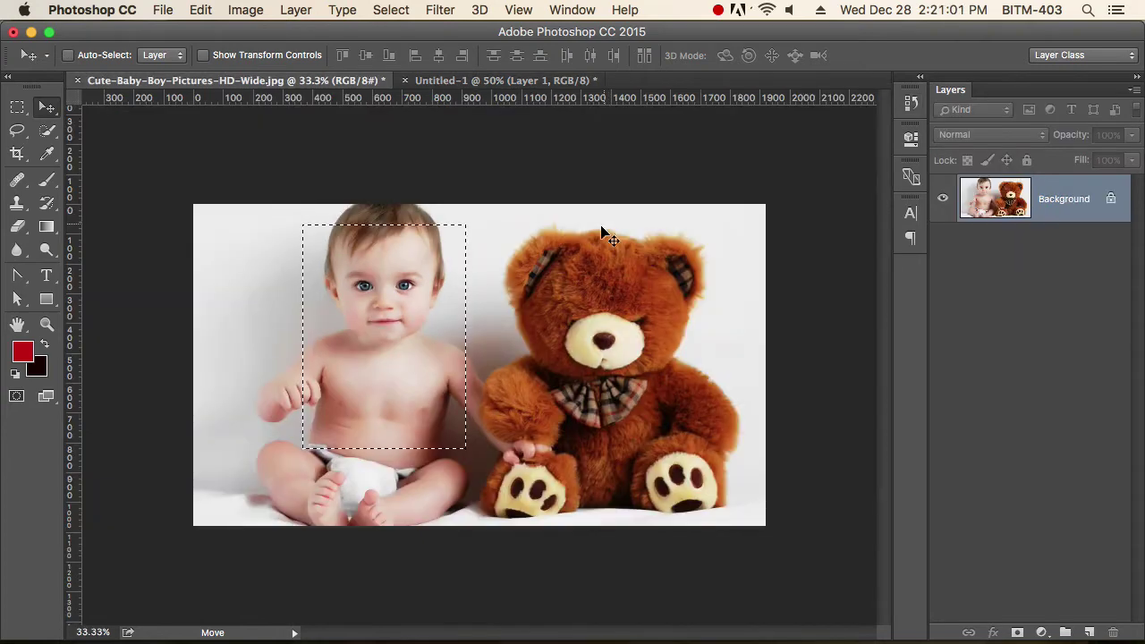
Clear the existing selection around the baby in the original photo and choose the Rectangular Marquee tool
key("m")
left_click(580, 256)
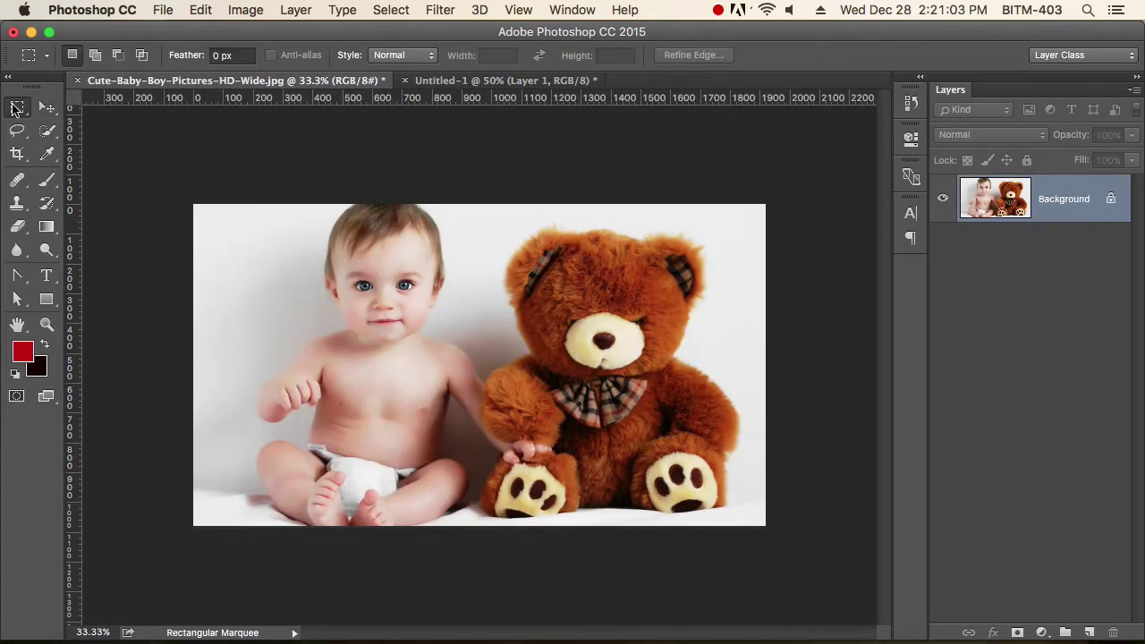
left_click(15, 107)
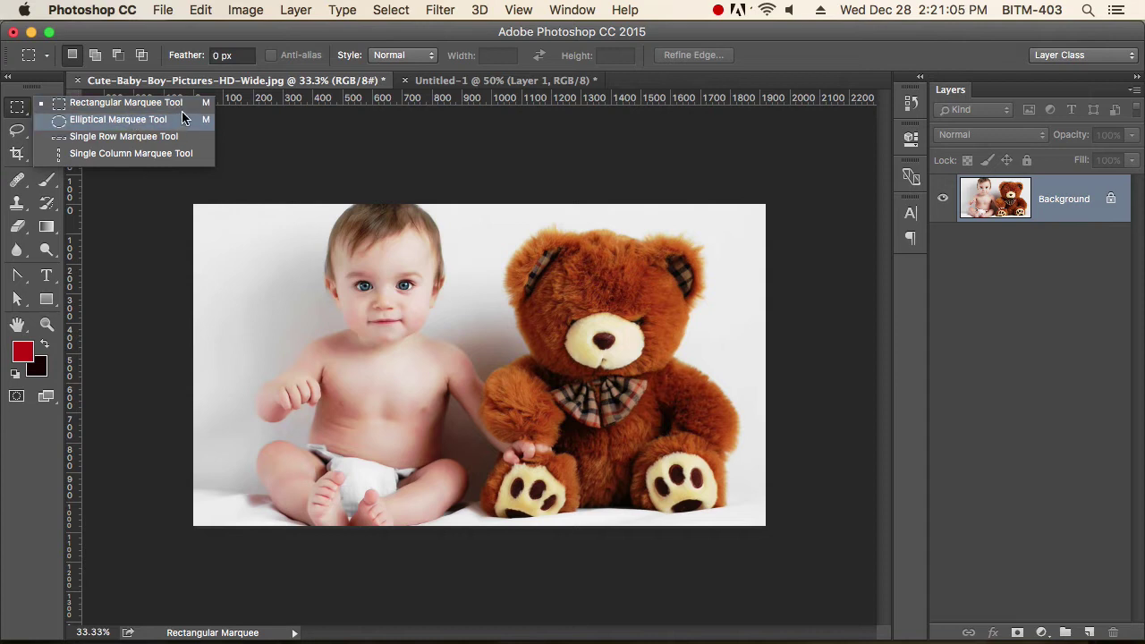
left_click(115, 105)
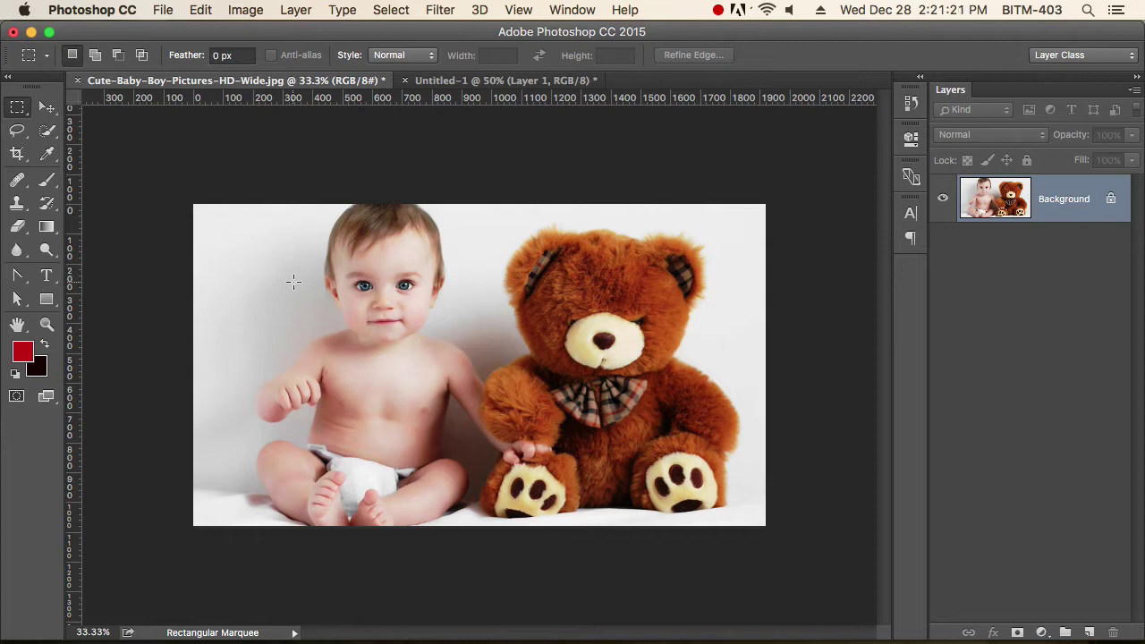
Try rectangular marquees over the baby's face and upper body, resizing one while drawing it and deselecting it before drawing another
left_click_drag(364, 285, 478, 400)
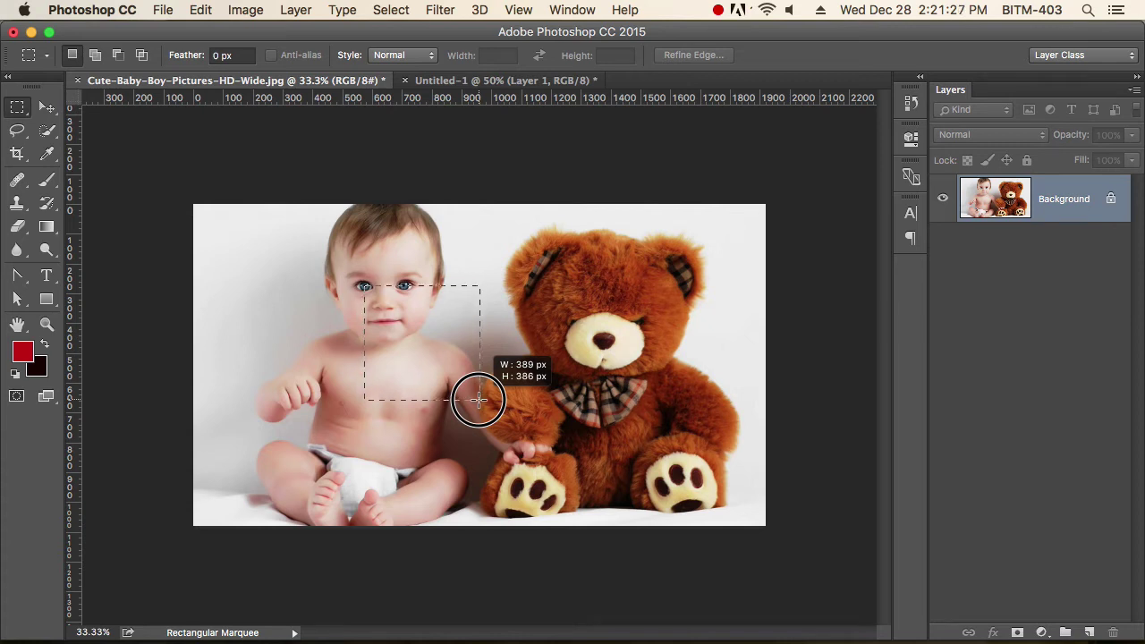
mouse_move(478, 399)
left_mouse_down()
mouse_move(421, 355)
mouse_move(402, 322)
mouse_move(431, 358)
left_mouse_up()
key("alt")
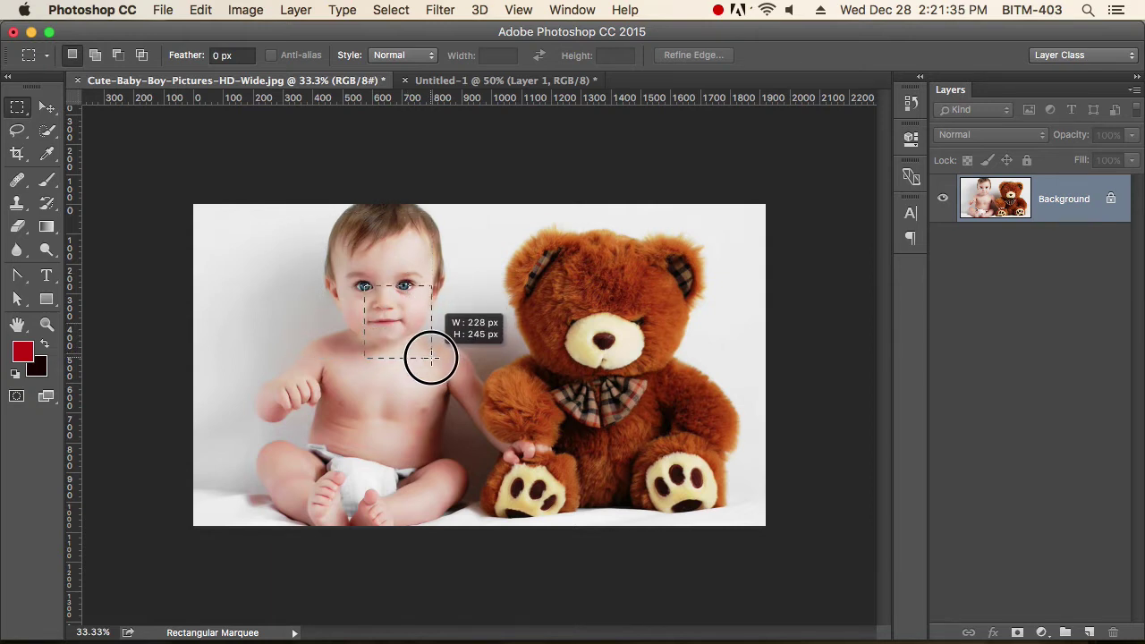
left_click_drag(430, 358, 388, 369)
left_click(474, 354)
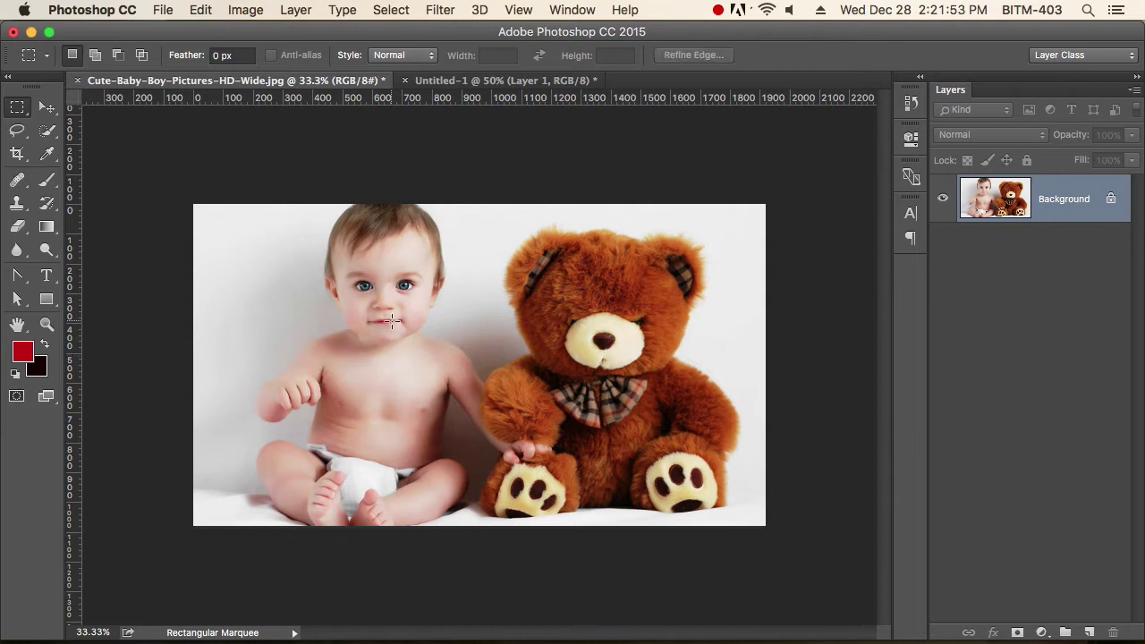
left_click_drag(276, 231, 411, 393)
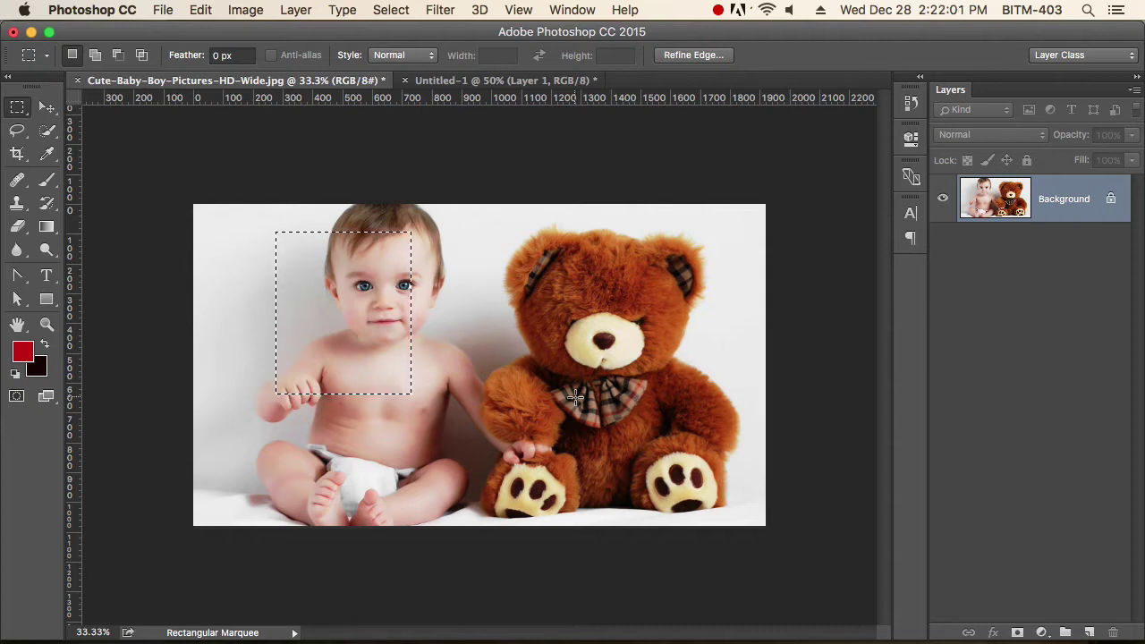
Copy the whole photo onto a new layer, and fill the Background layer with the red foreground color
key("super+a")
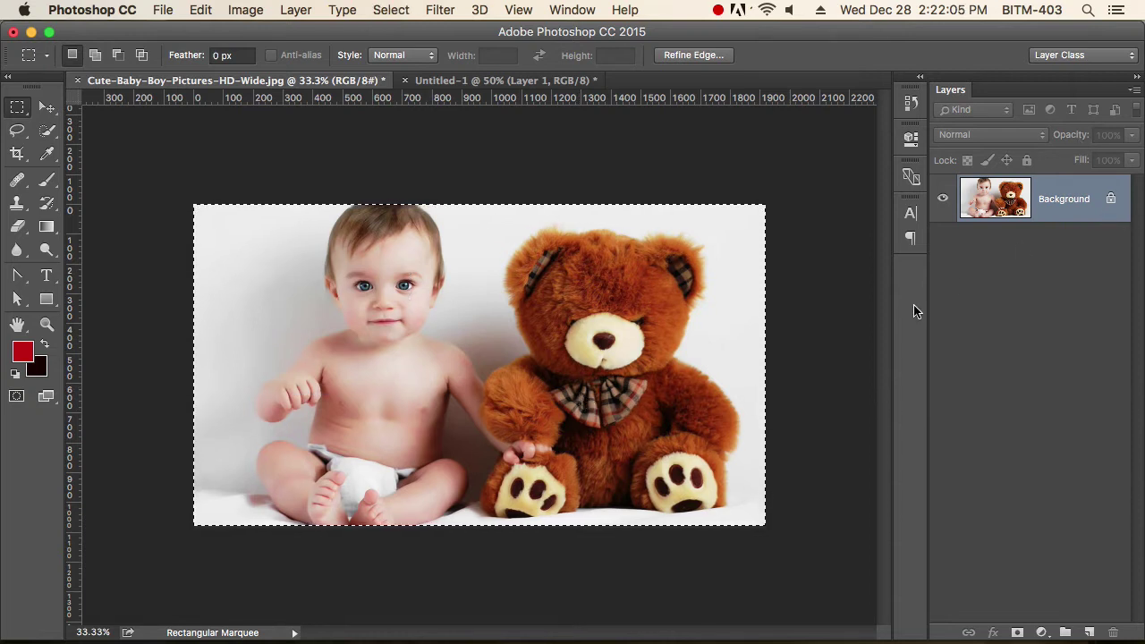
key("super+j")
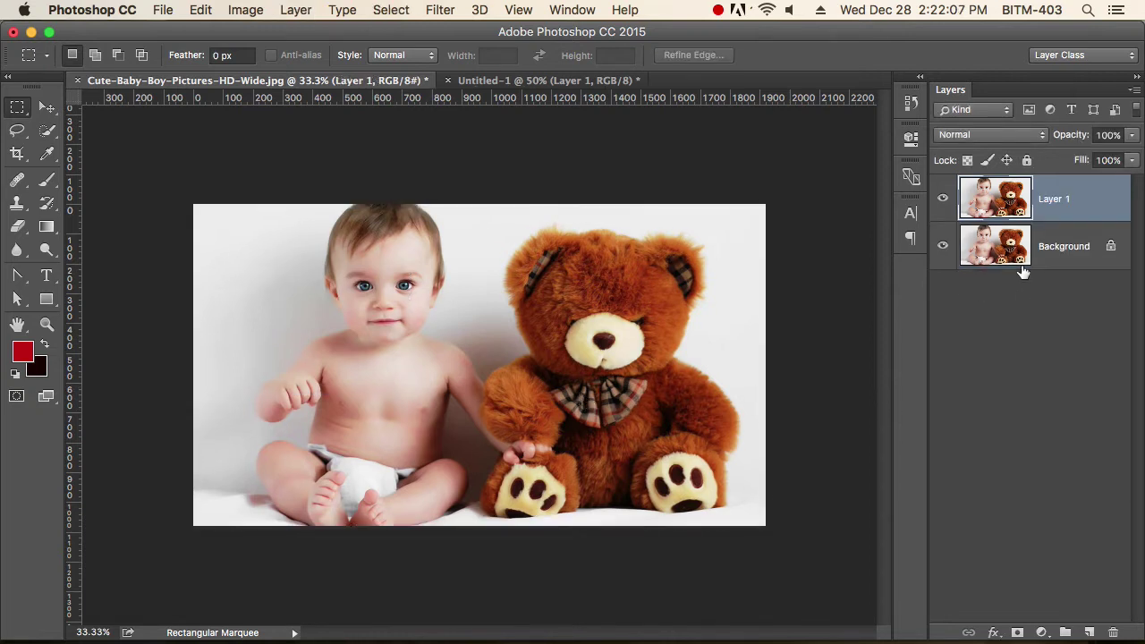
left_click(1079, 243)
key("alt+BackSpace")
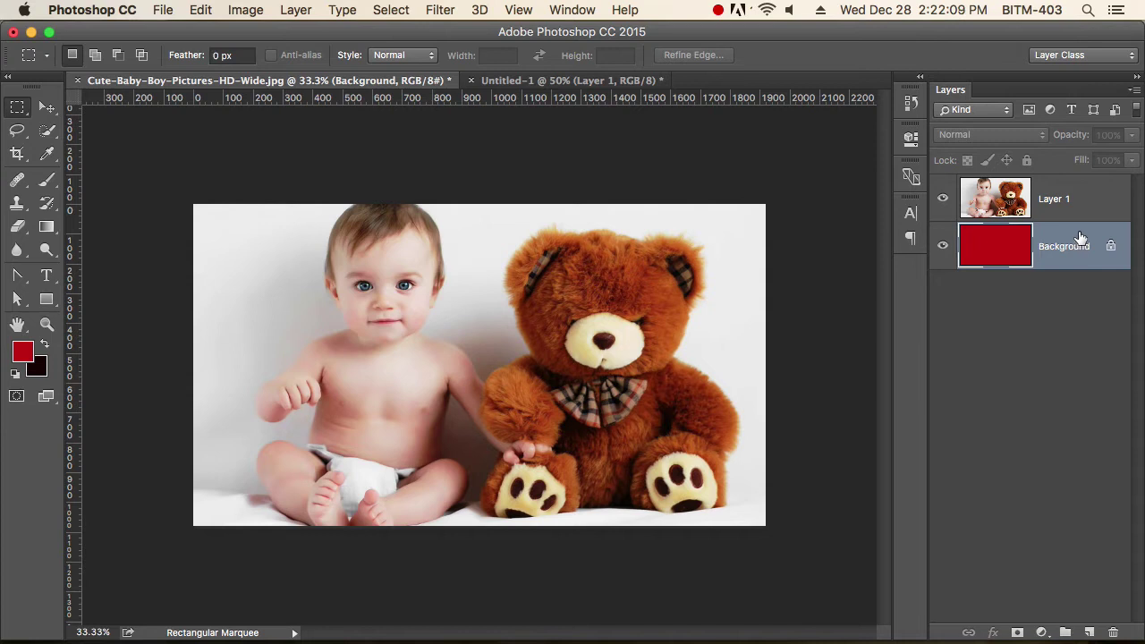
Delete a tall rectangular area over one half of the baby's face from Layer 1, check the layer's visibility, and deselect
left_click(1058, 208)
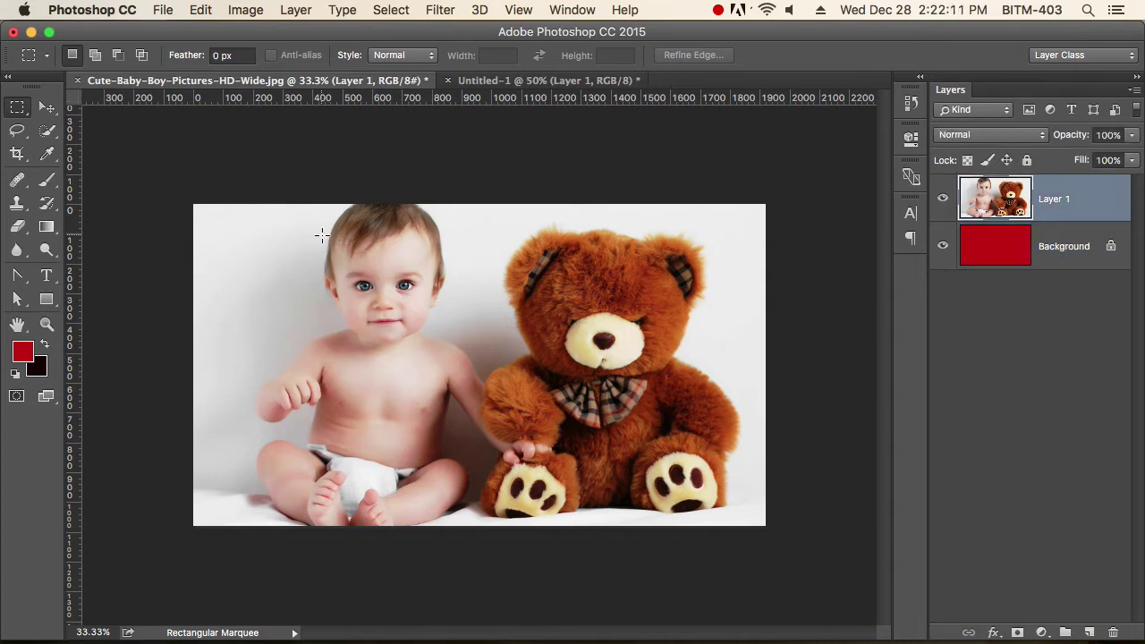
left_click_drag(321, 231, 382, 351)
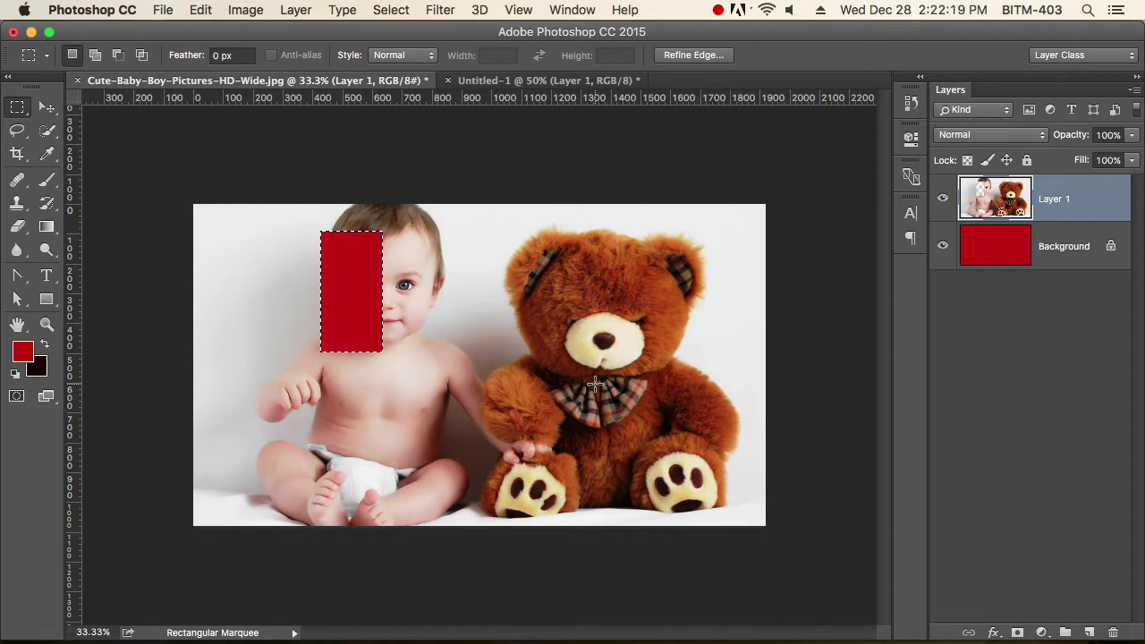
key("alt+BackSpace")
left_click(942, 199)
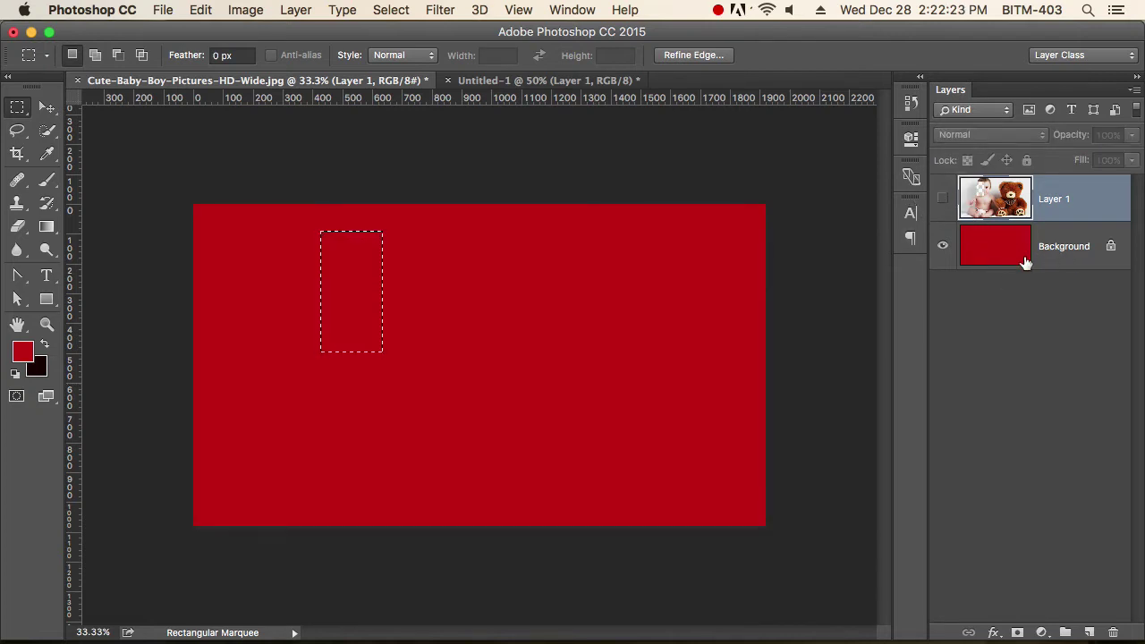
left_click(944, 198)
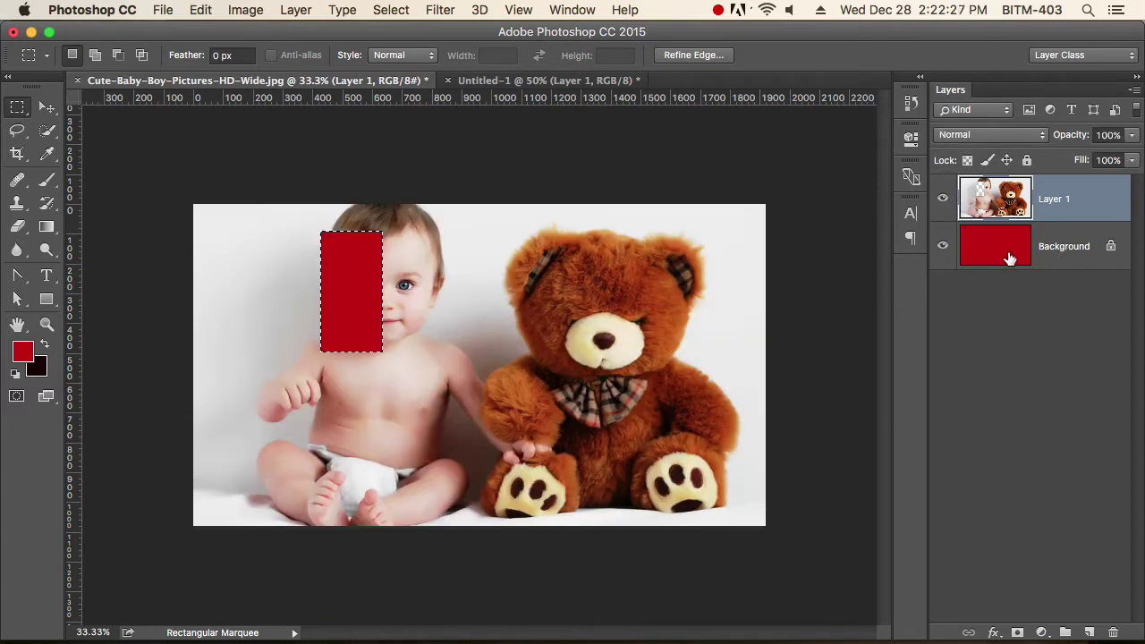
left_click(417, 295)
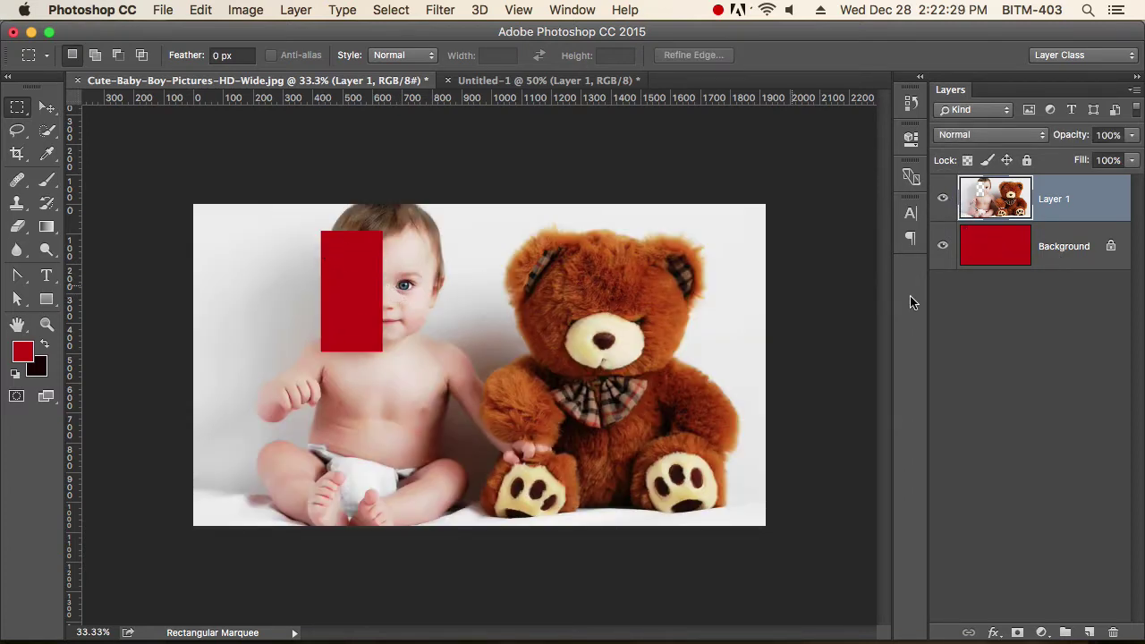
Reset the colors to default black and white, and fill the Background layer with white
key("d")
left_click(1049, 256)
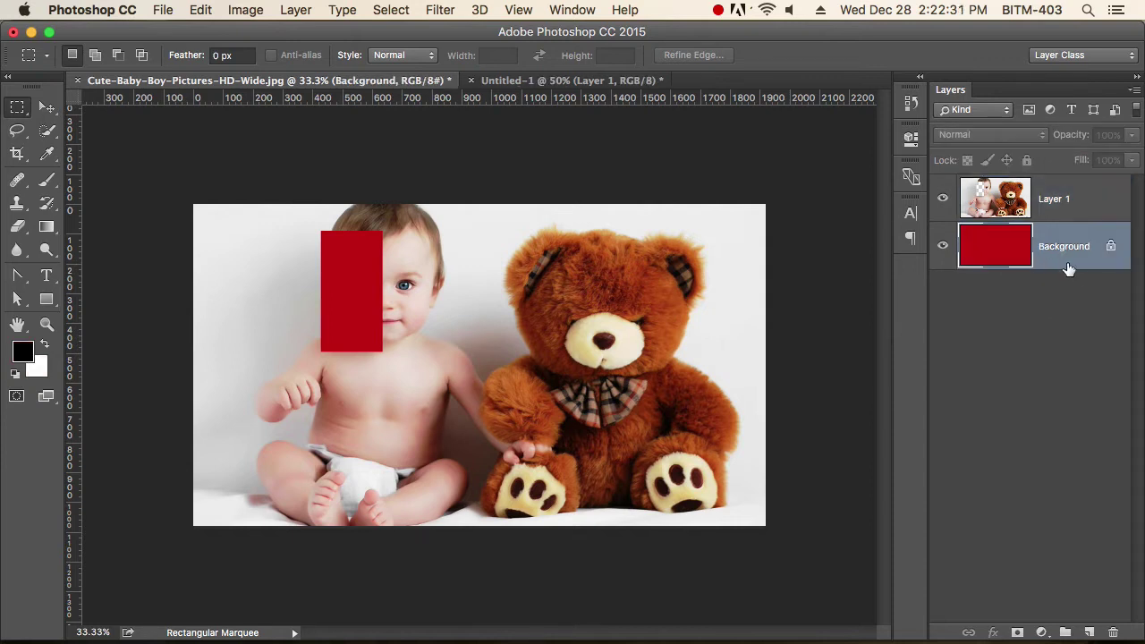
key("super+BackSpace")
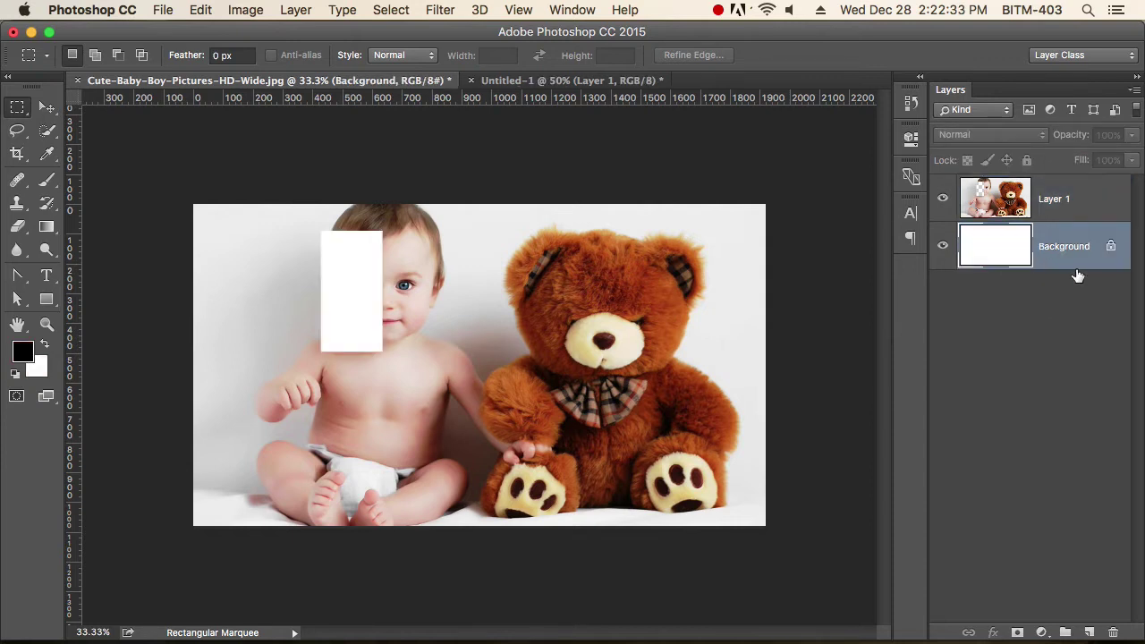
Select a tall rectangle over the remaining half of the baby's face on Layer 1 and copy it
left_click(1065, 198)
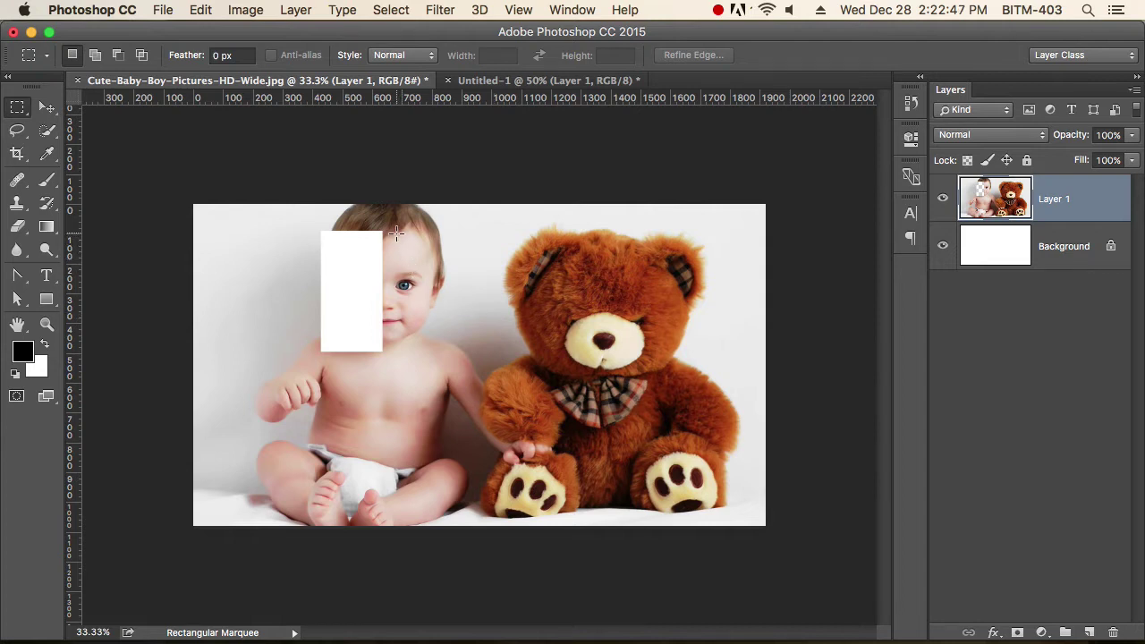
left_click_drag(396, 233, 458, 368)
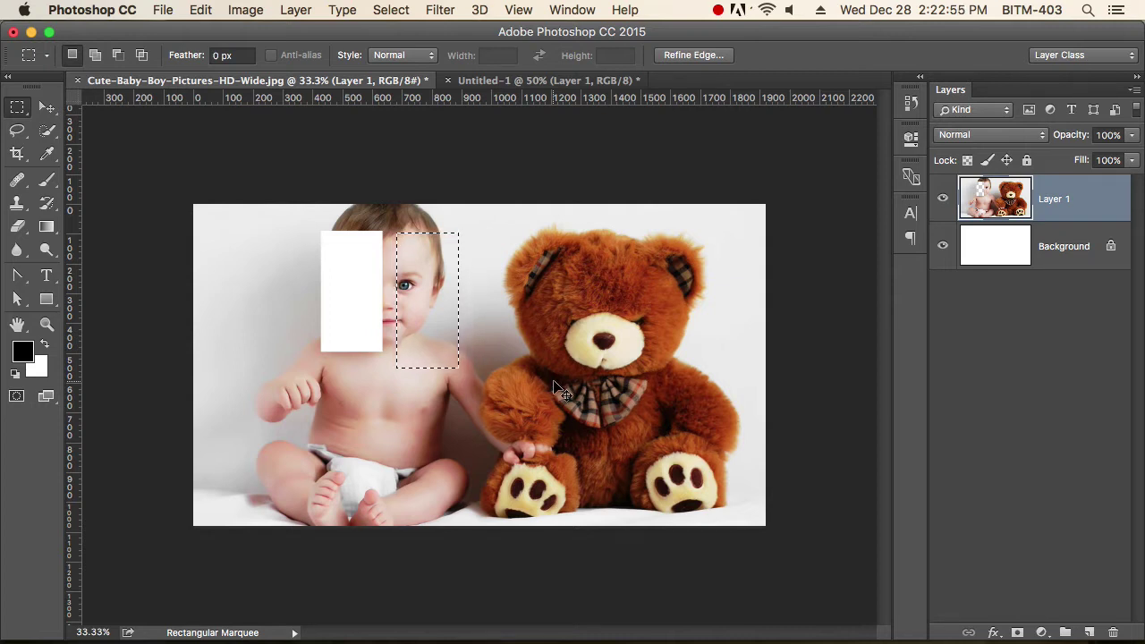
left_click(200, 10)
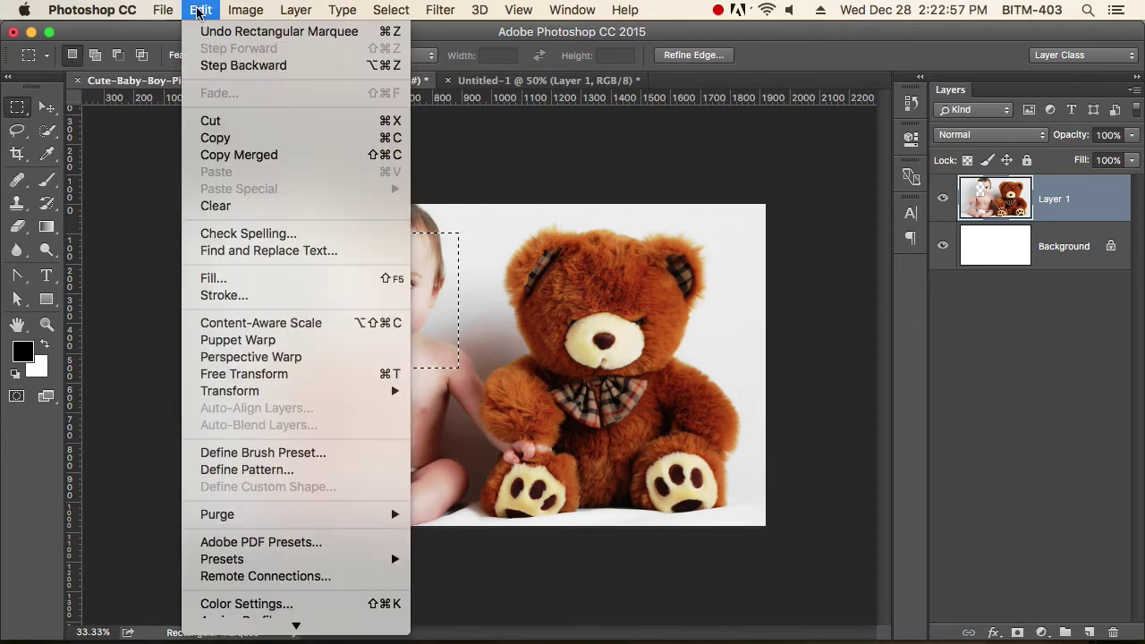
left_click(255, 139)
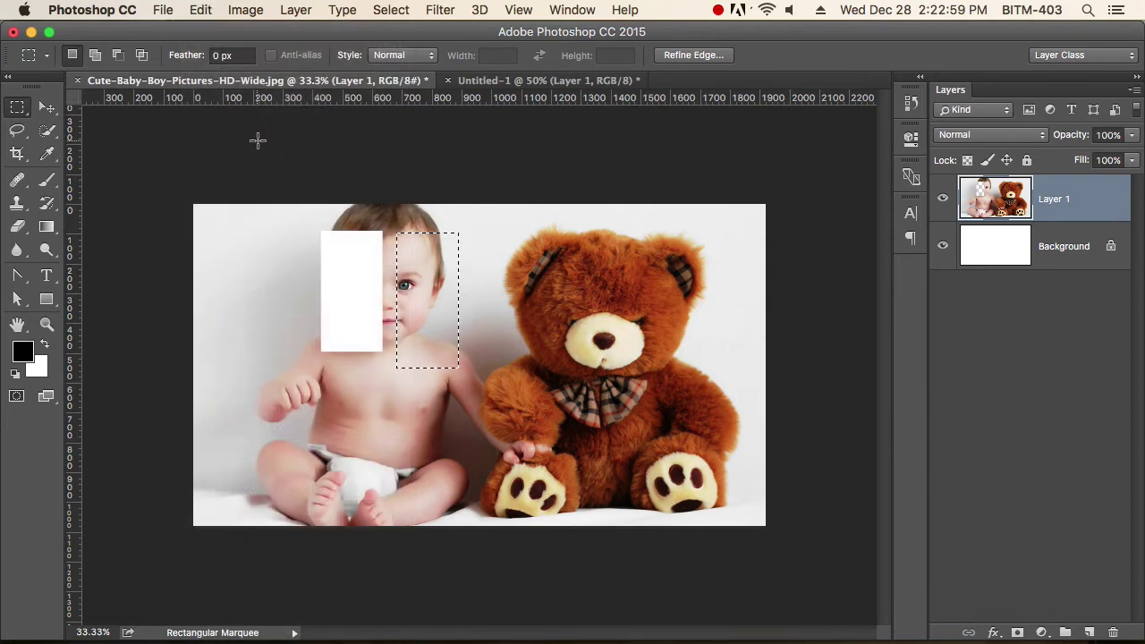
Deselect in the baby and teddy bear photo, and paste the copied face piece as a new layer
left_click(546, 80)
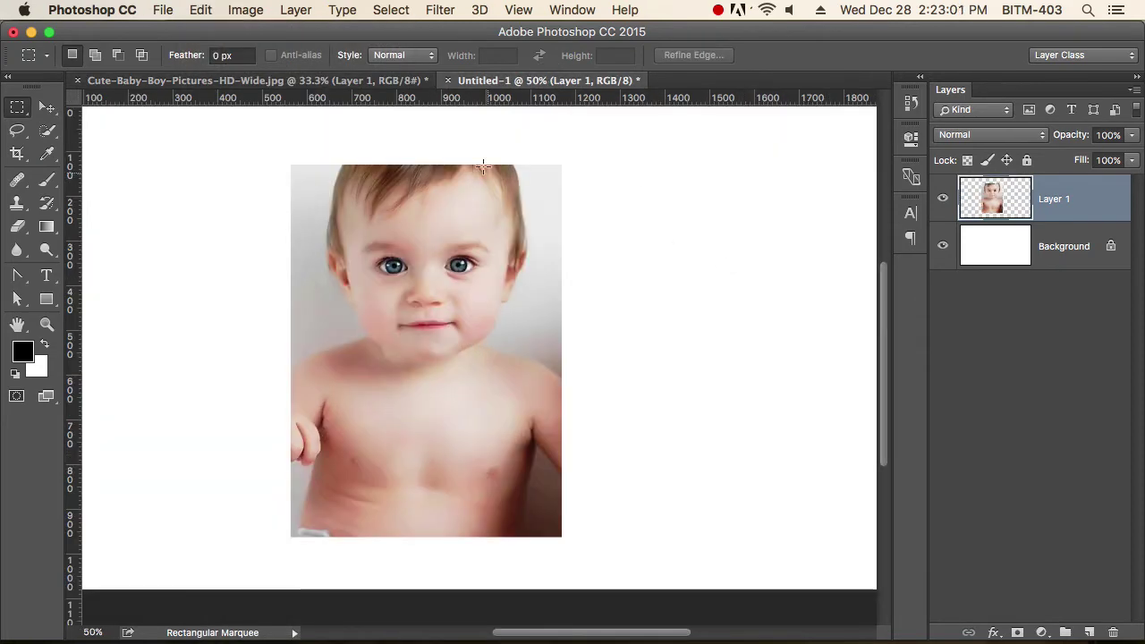
left_click(346, 82)
left_click(644, 252)
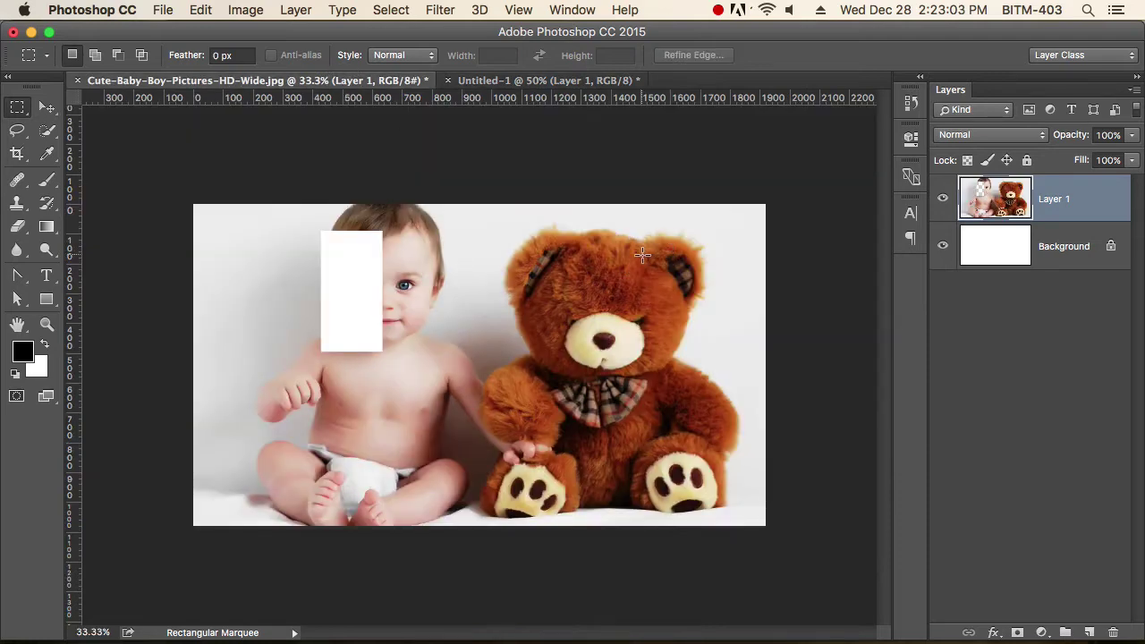
left_click(201, 10)
left_click(261, 172)
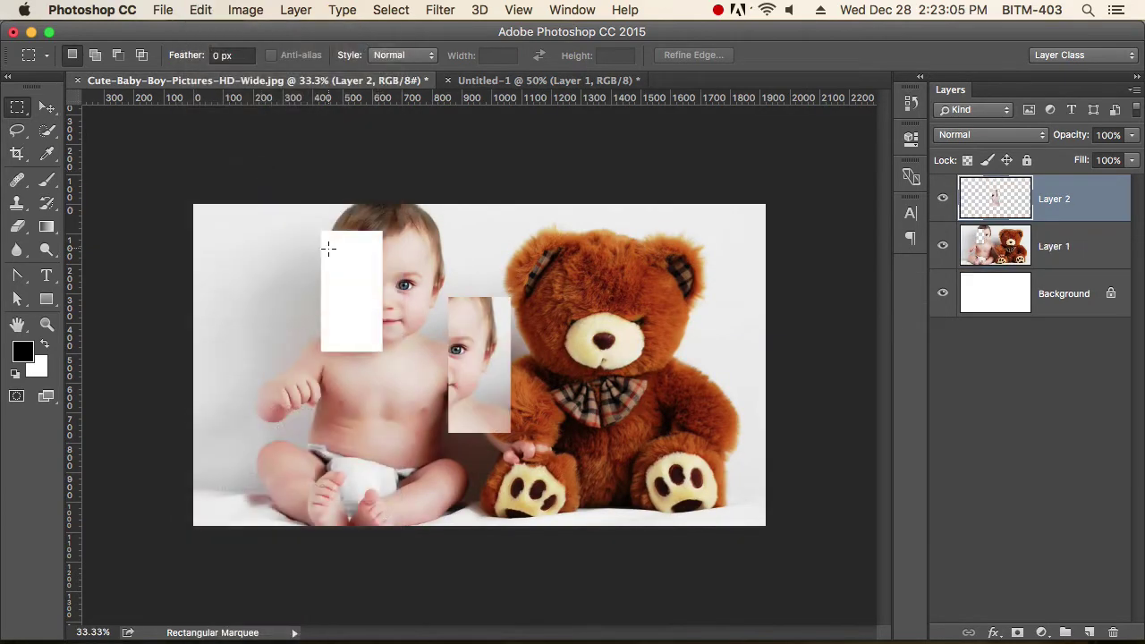
Move the pasted face piece on Layer 2 onto the teddy bear's face, and hide Layer 2
key("v")
left_click_drag(556, 356, 573, 349)
left_click_drag(665, 265, 589, 318)
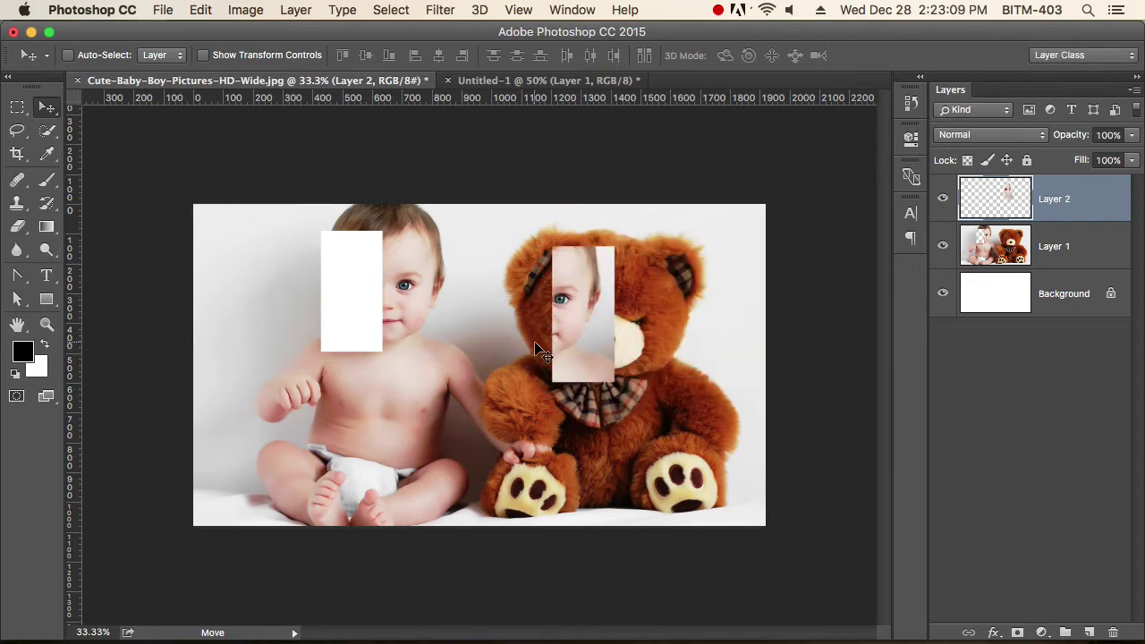
left_click(943, 199)
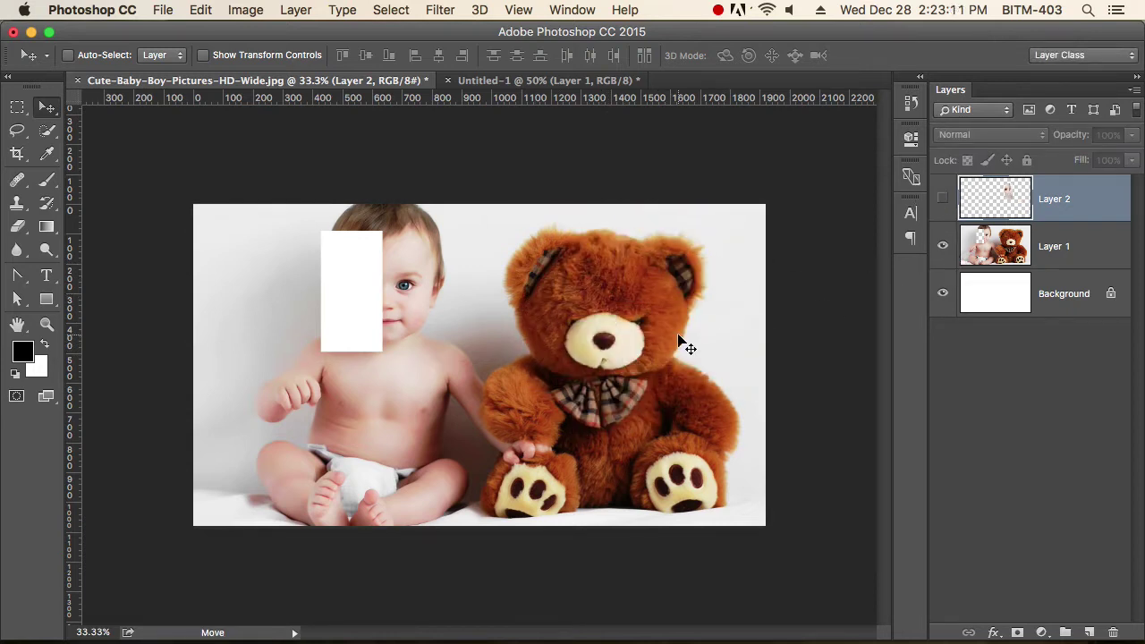
Fill a rectangular selection over the outer edge of the baby's face on Layer 1 with black, and deselect
key("m")
left_click_drag(409, 232, 503, 348)
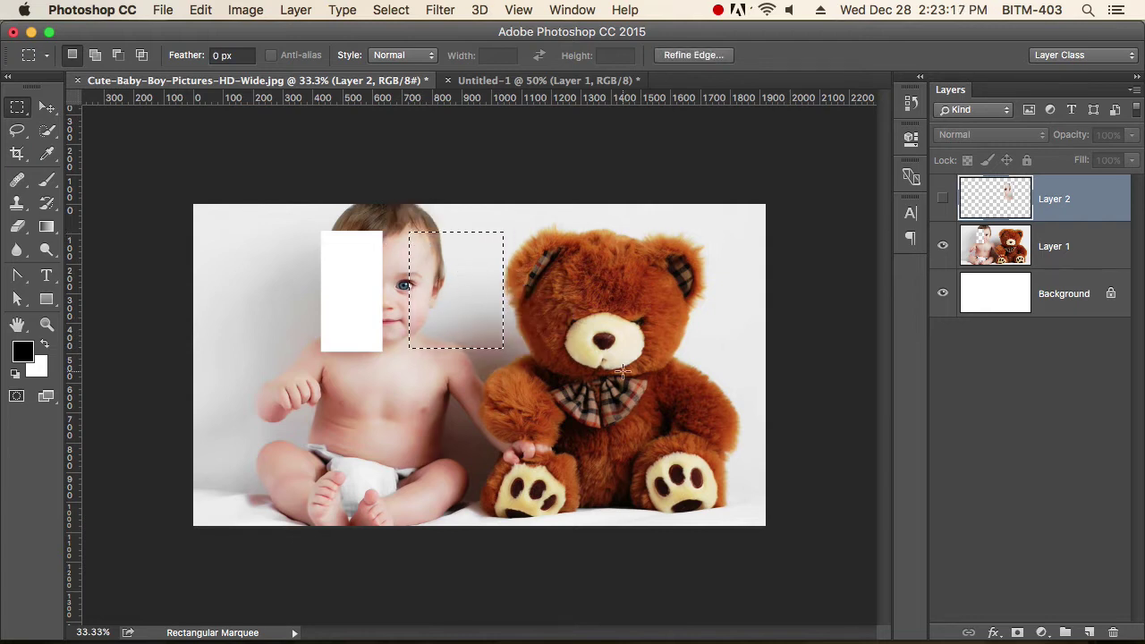
key("alt+BackSpace")
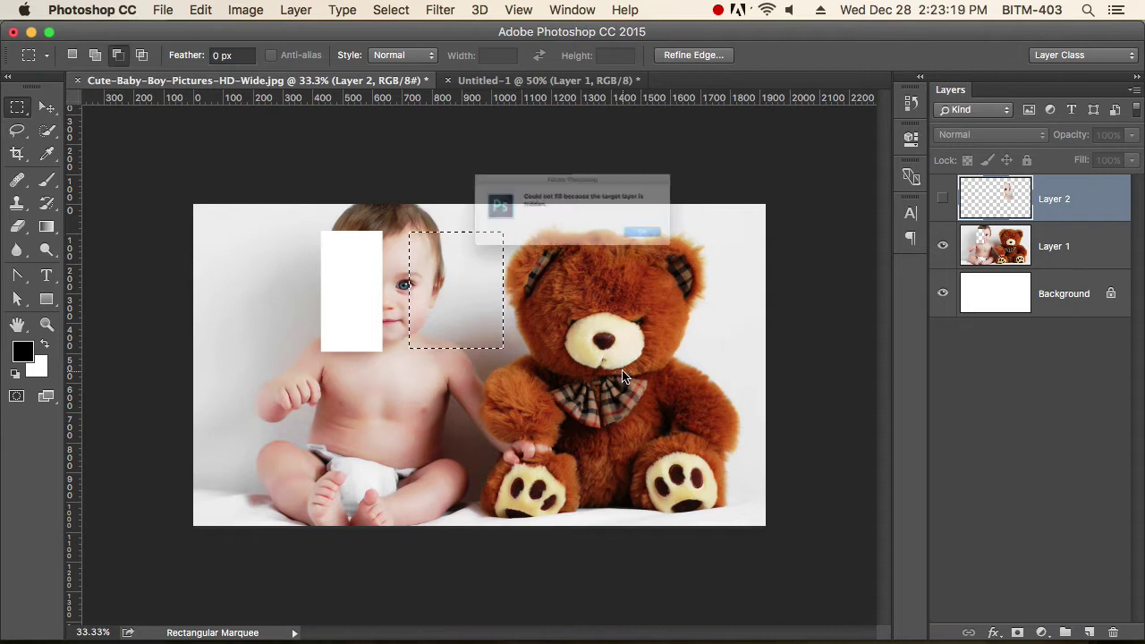
left_click(706, 251)
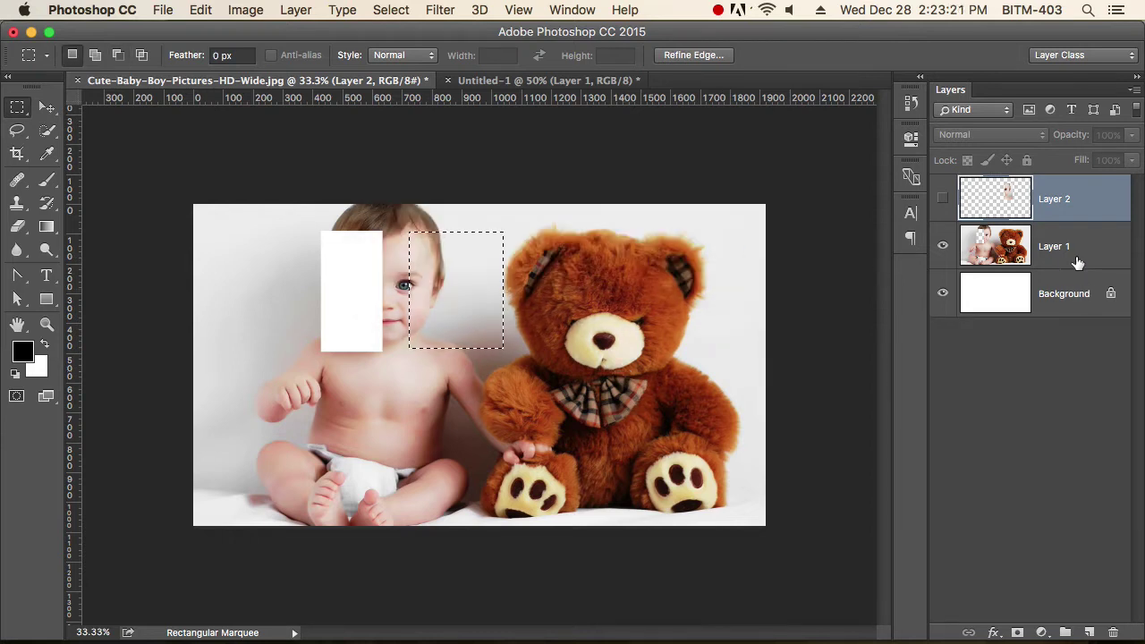
left_click(1073, 259)
key("alt+BackSpace")
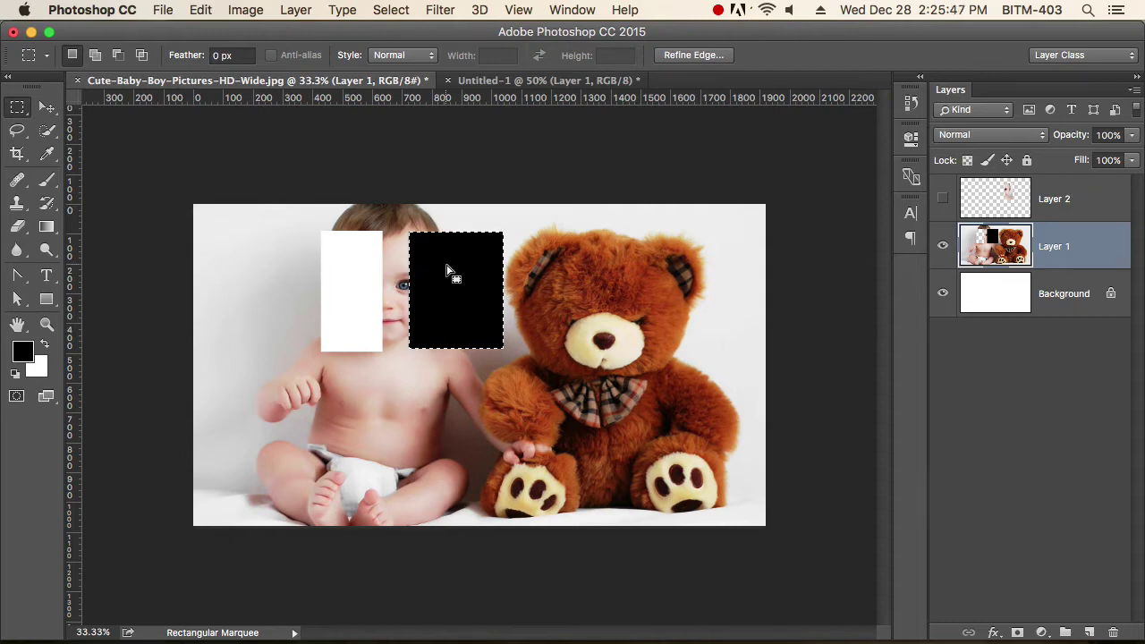
key("super+d")
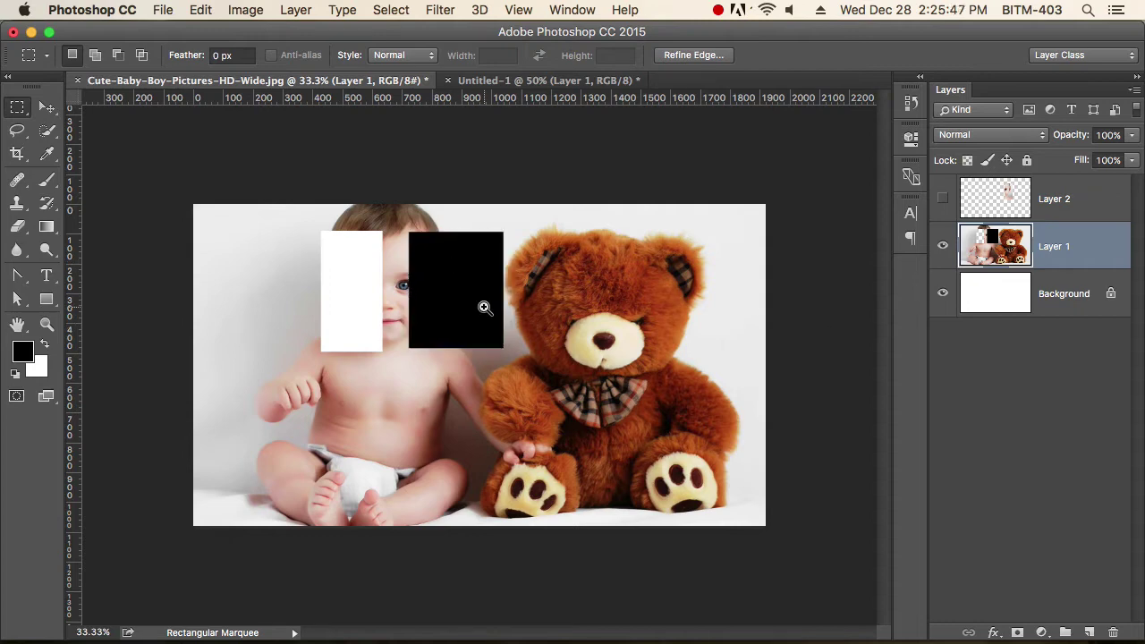
left_click(484, 308)
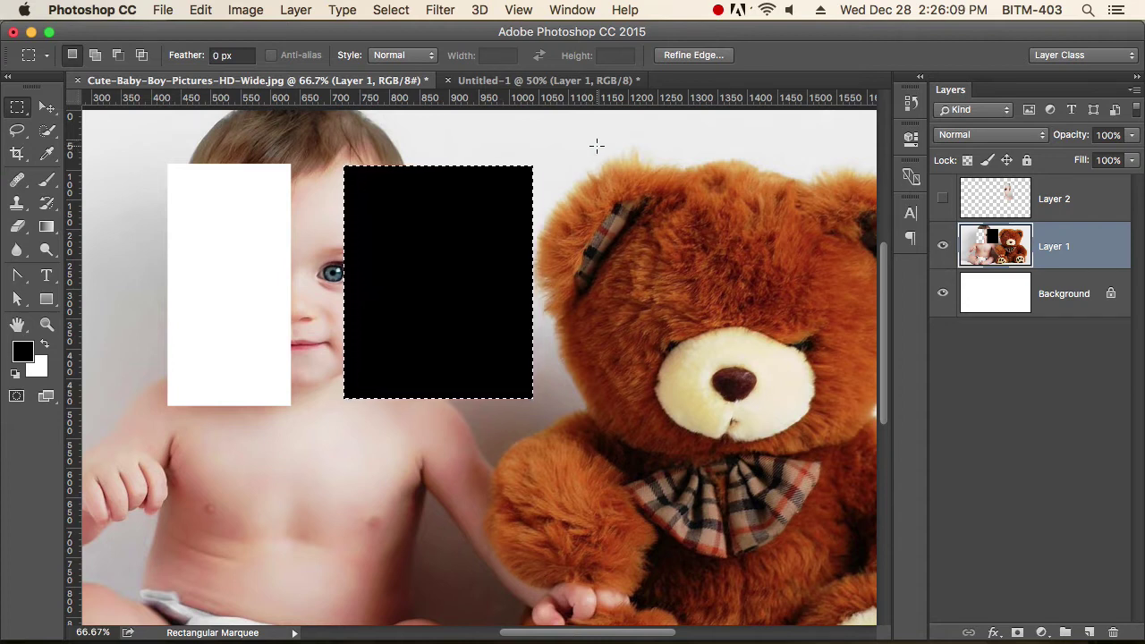
left_click(582, 139)
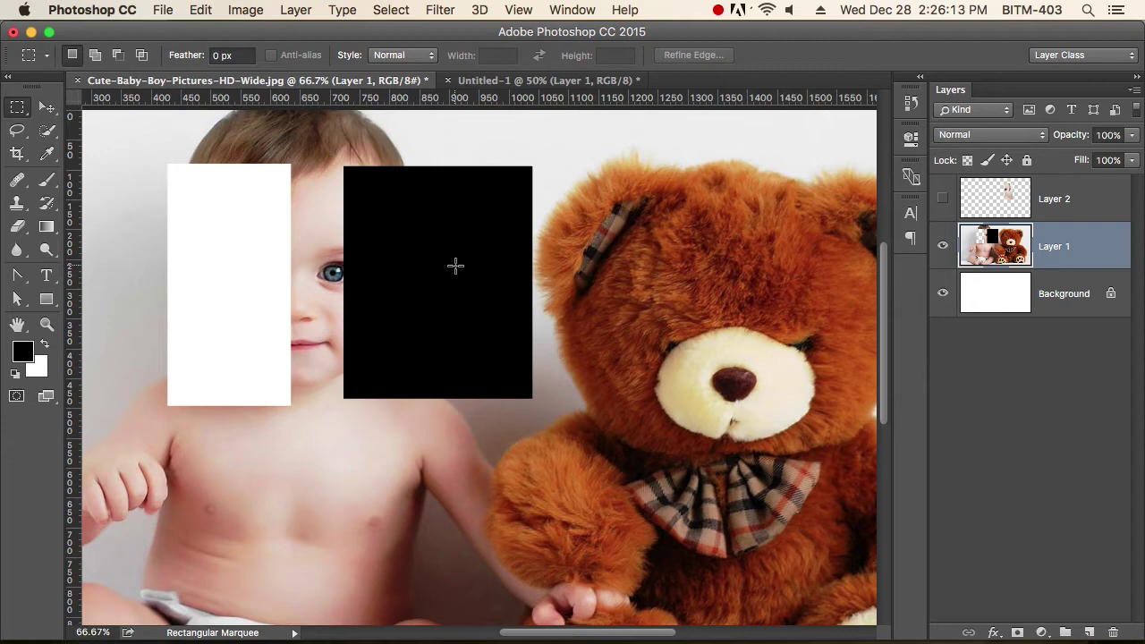
Draw a rectangular selection overlapping the black rectangle and the teddy bear's side, and deselect it
left_click_drag(395, 240, 599, 466)
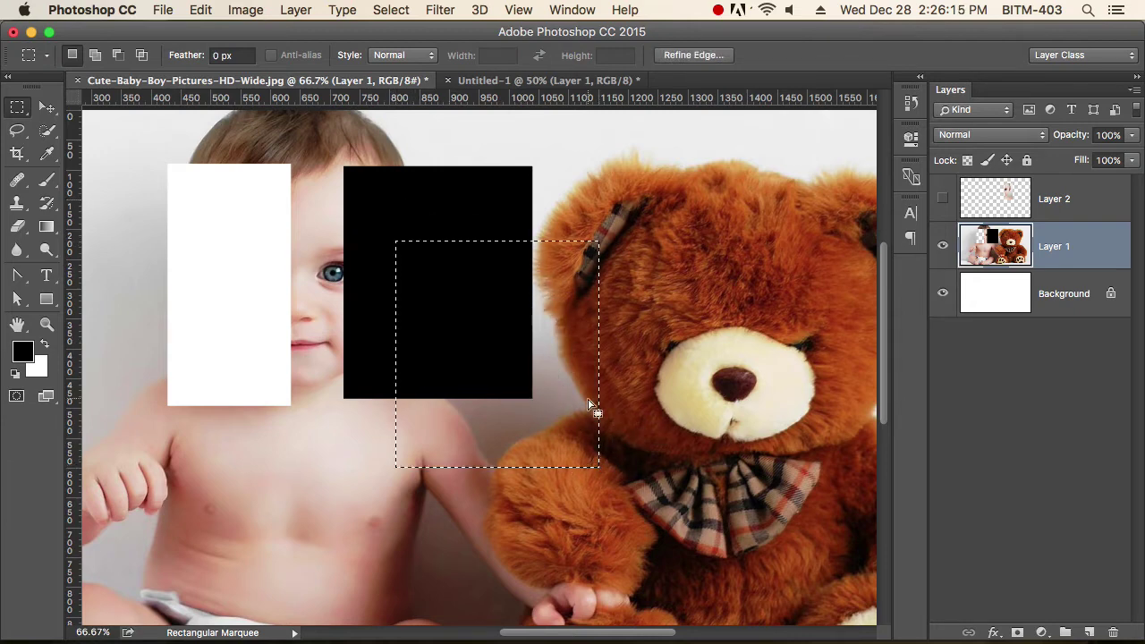
left_click(391, 10)
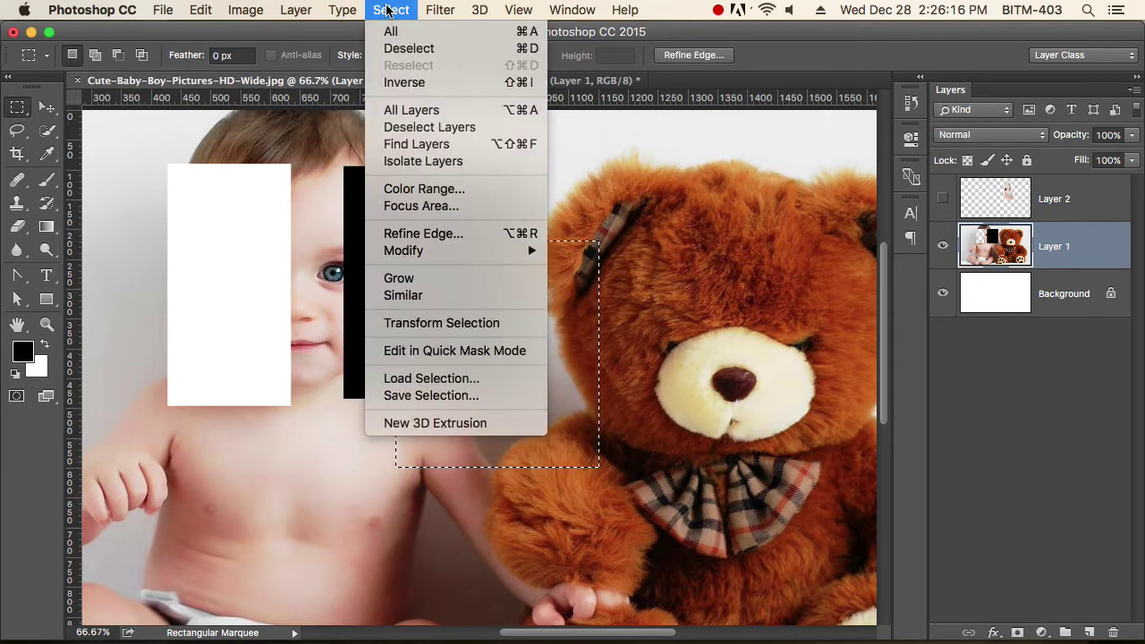
left_click(443, 50)
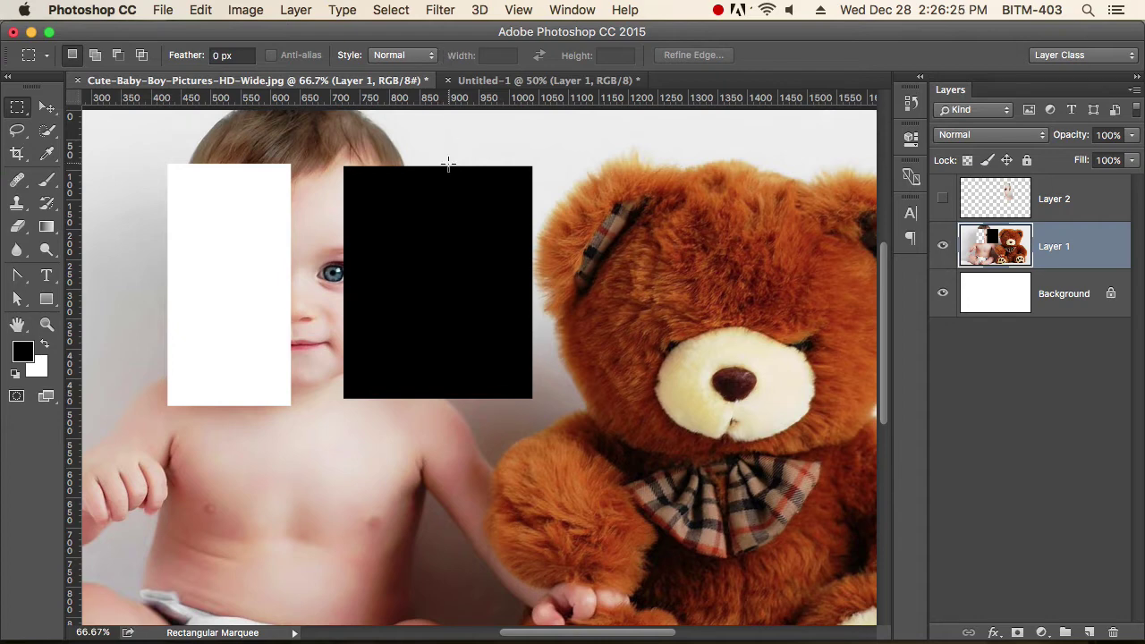
Select a wide rectangle across the baby's torso and the bear's arm, and convert it to a 50-pixel border selection
left_click_drag(439, 385, 627, 261)
scroll(627, 261, "down", 4)
scroll(567, 304, "left", 2)
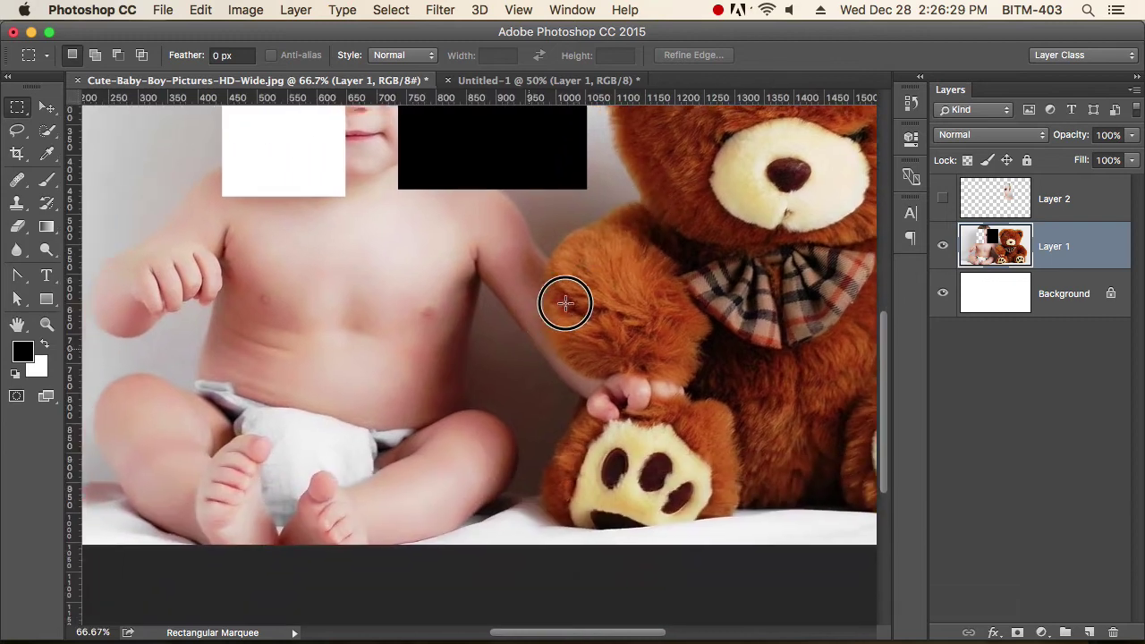
left_click_drag(307, 198, 662, 367)
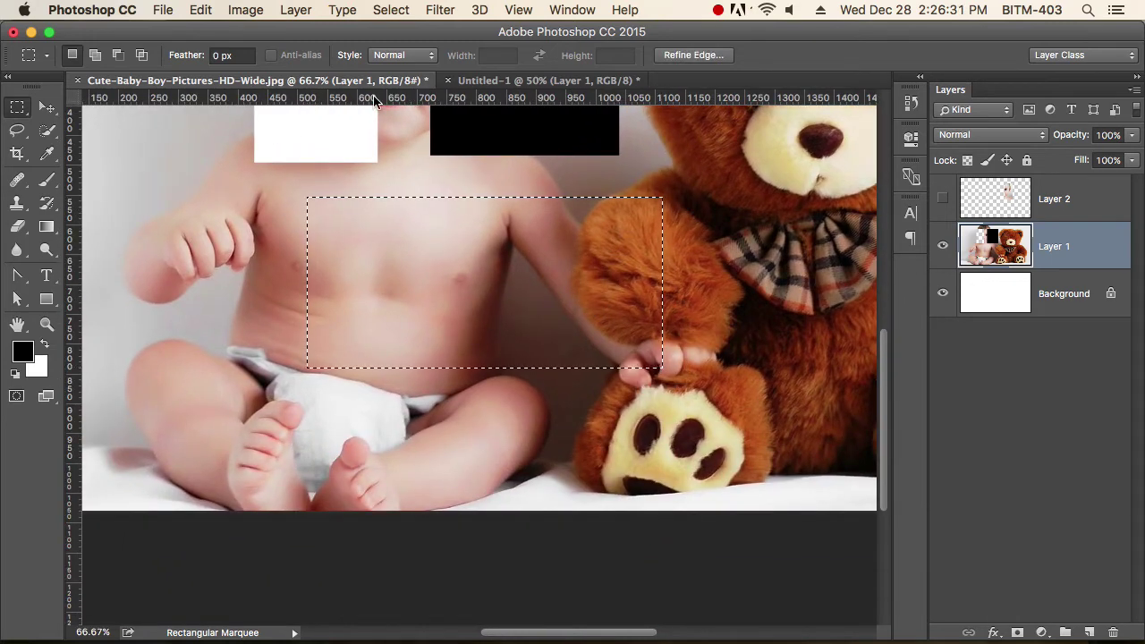
left_click(439, 10)
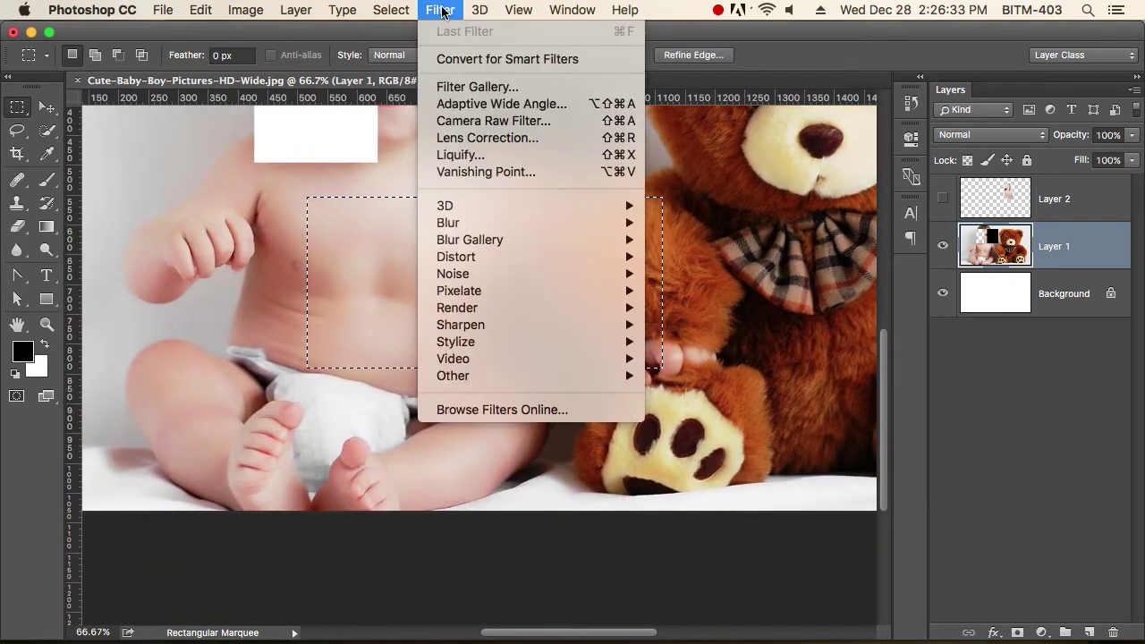
mouse_move(393, 10)
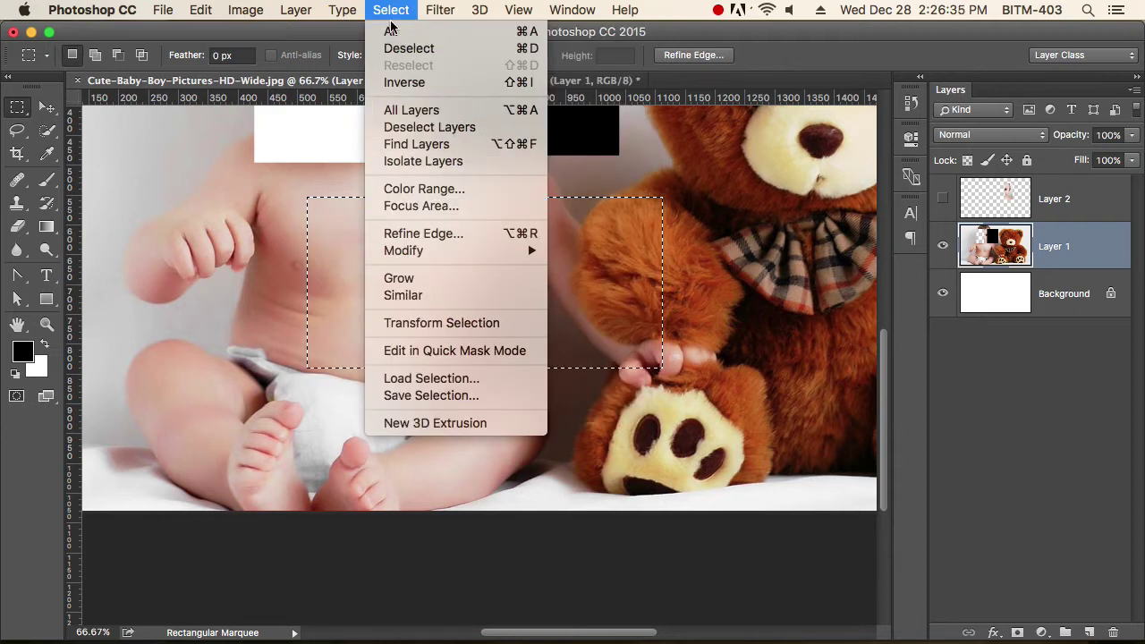
mouse_move(453, 250)
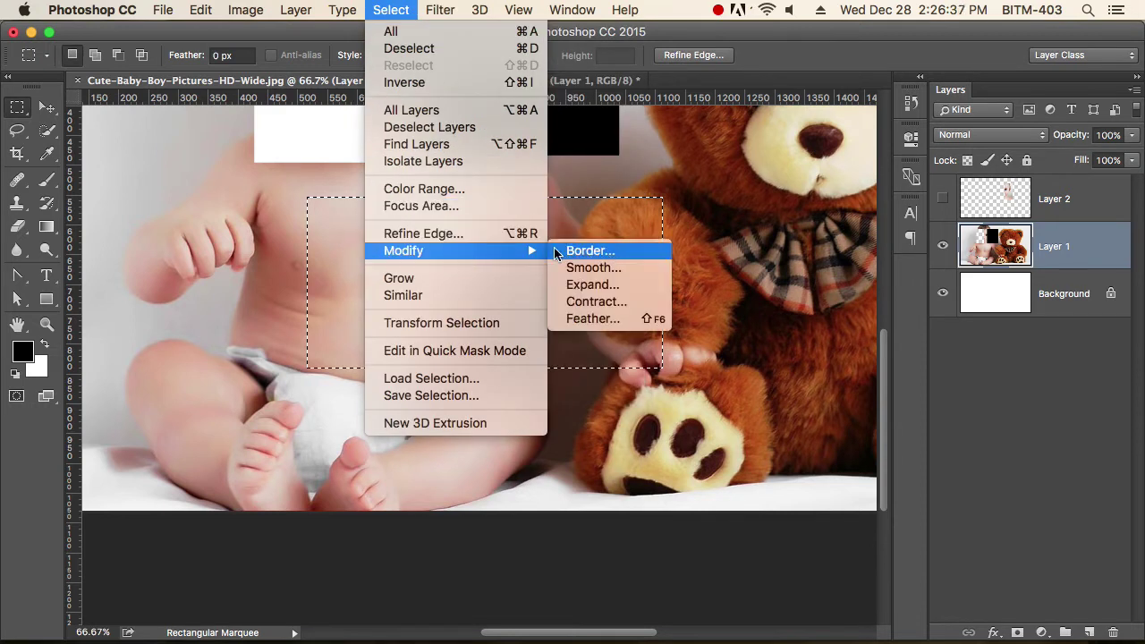
left_click(593, 257)
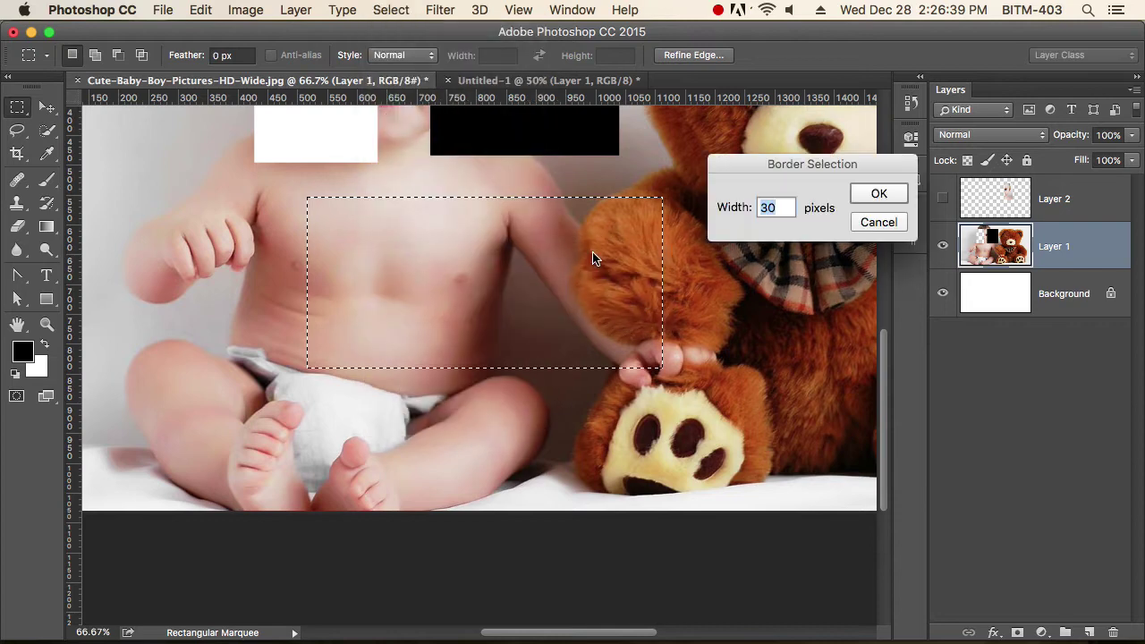
left_click_drag(814, 210, 817, 226)
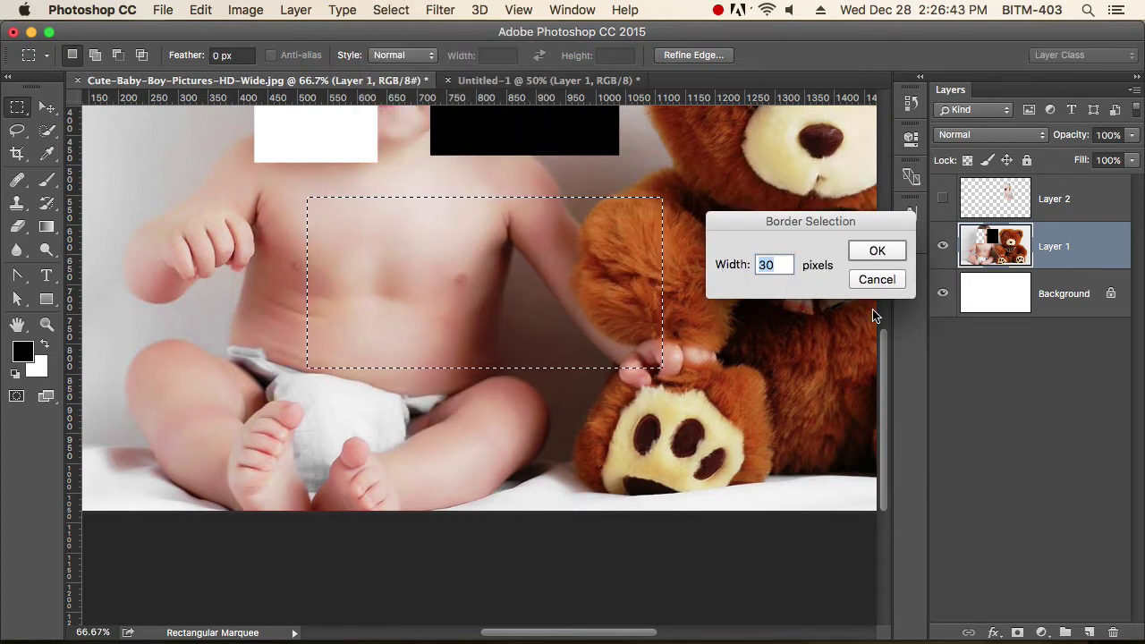
type("50")
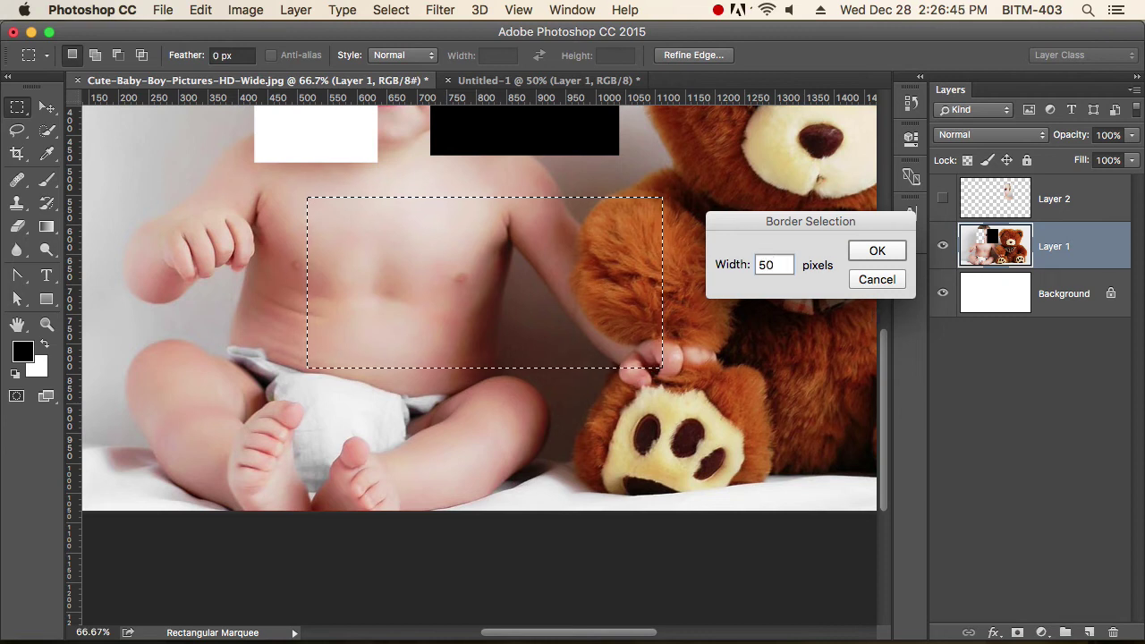
key("Return")
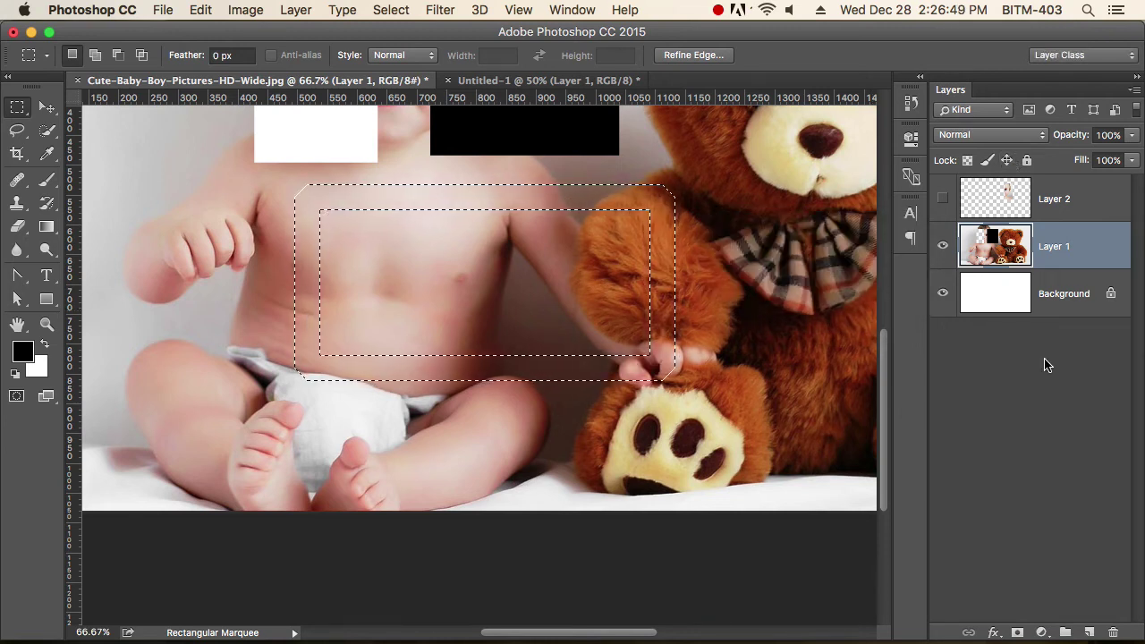
Fill the border selection with red ff0000 on a new layer above Layer 1, and deselect
left_click(1089, 633)
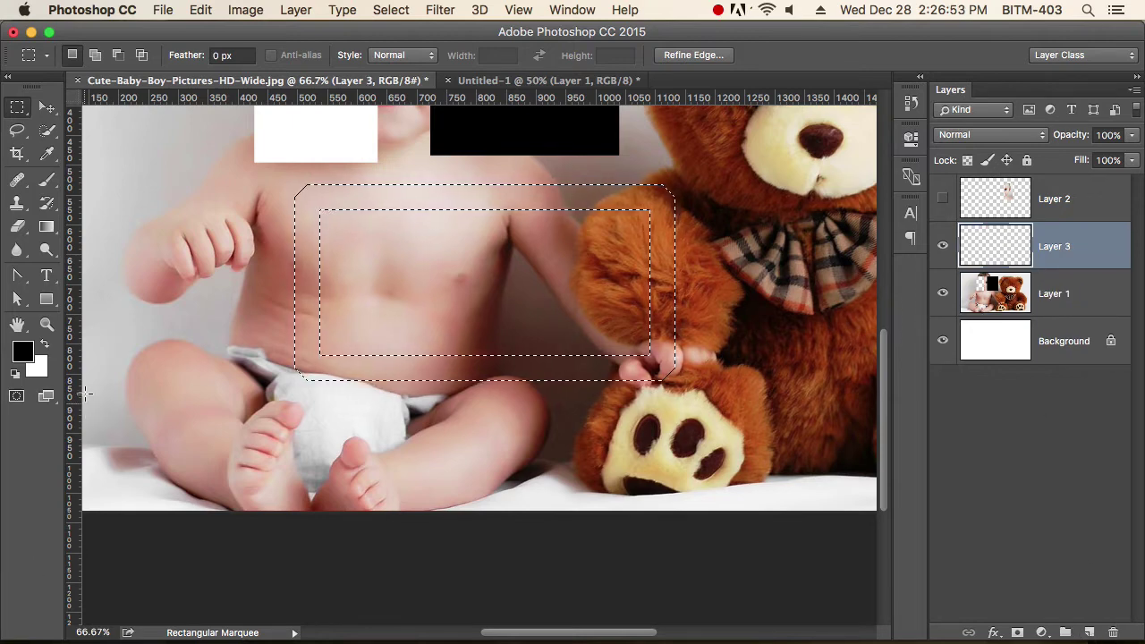
left_click(24, 353)
type("ff0000")
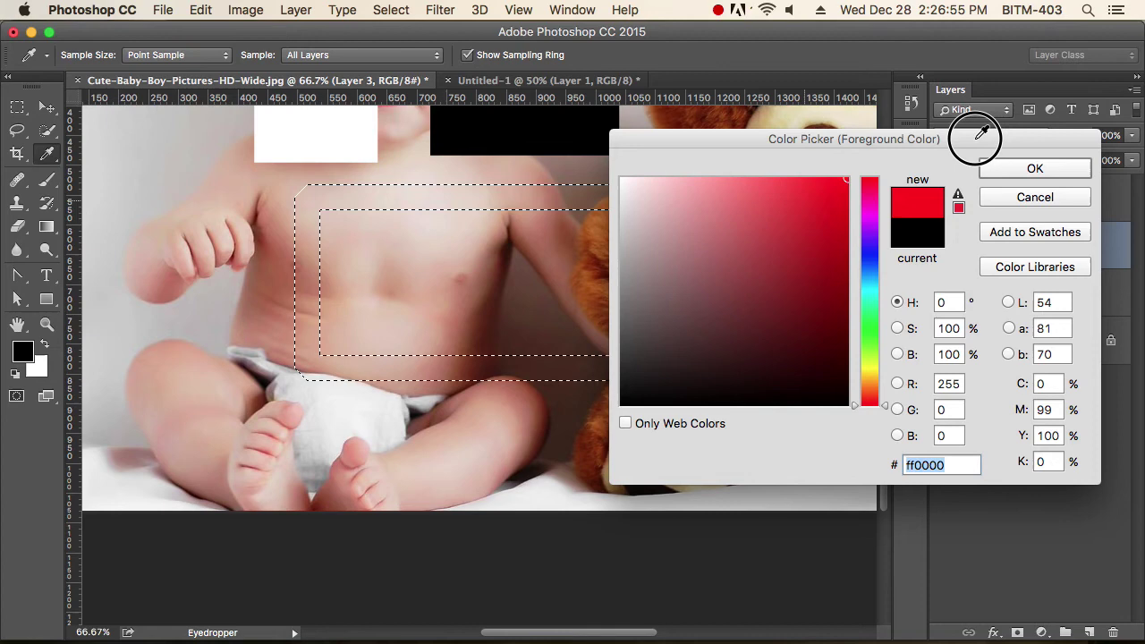
left_click(1058, 168)
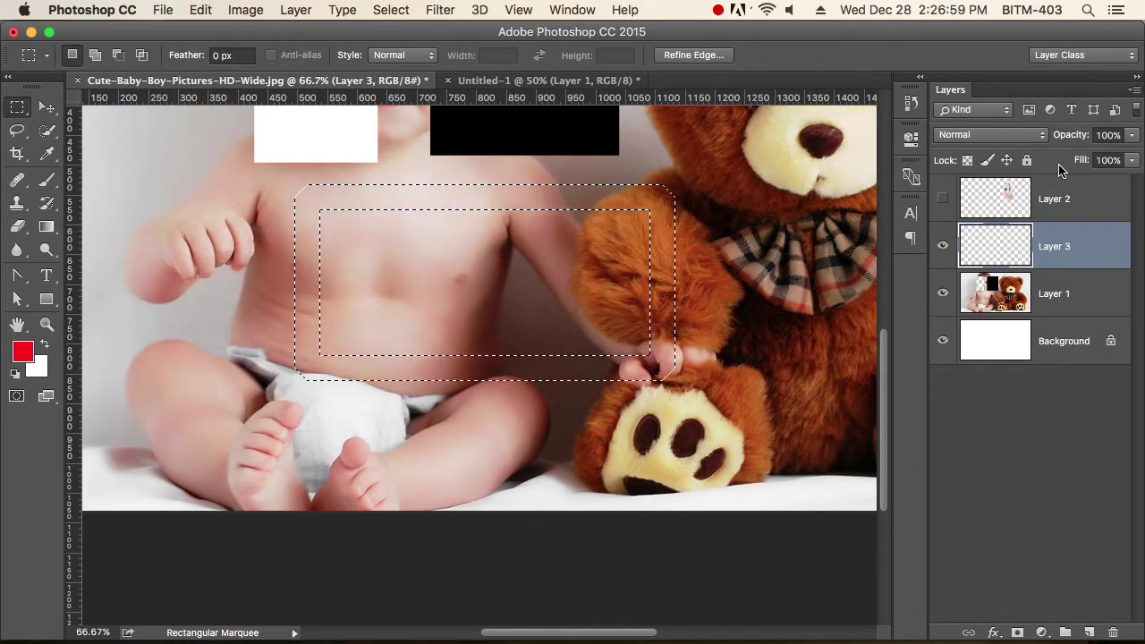
key("alt+BackSpace")
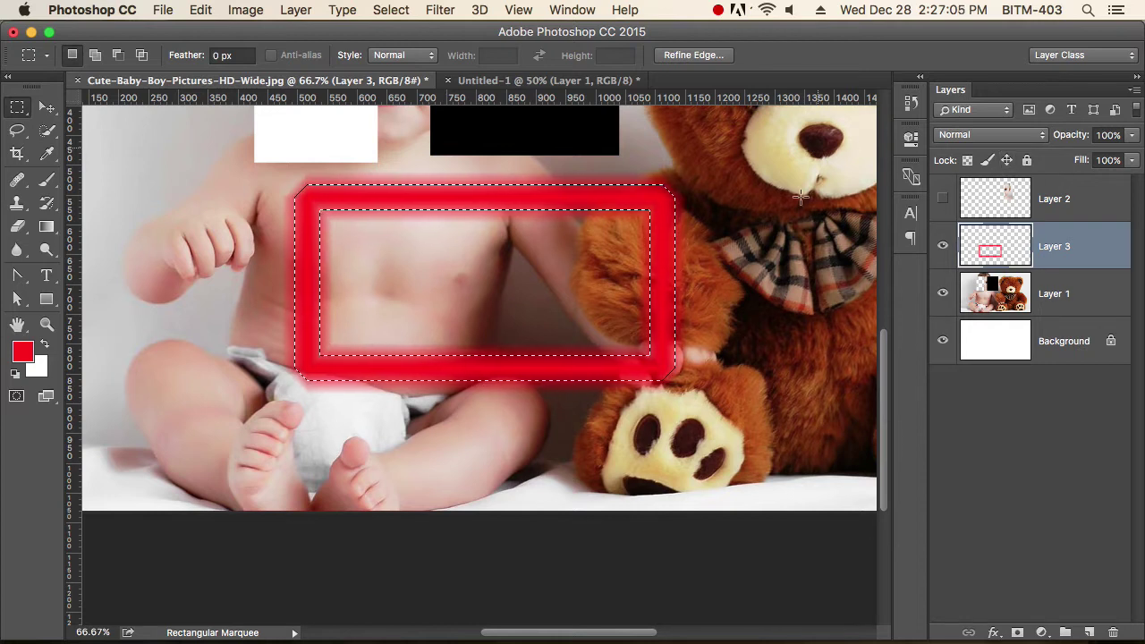
left_click(774, 261)
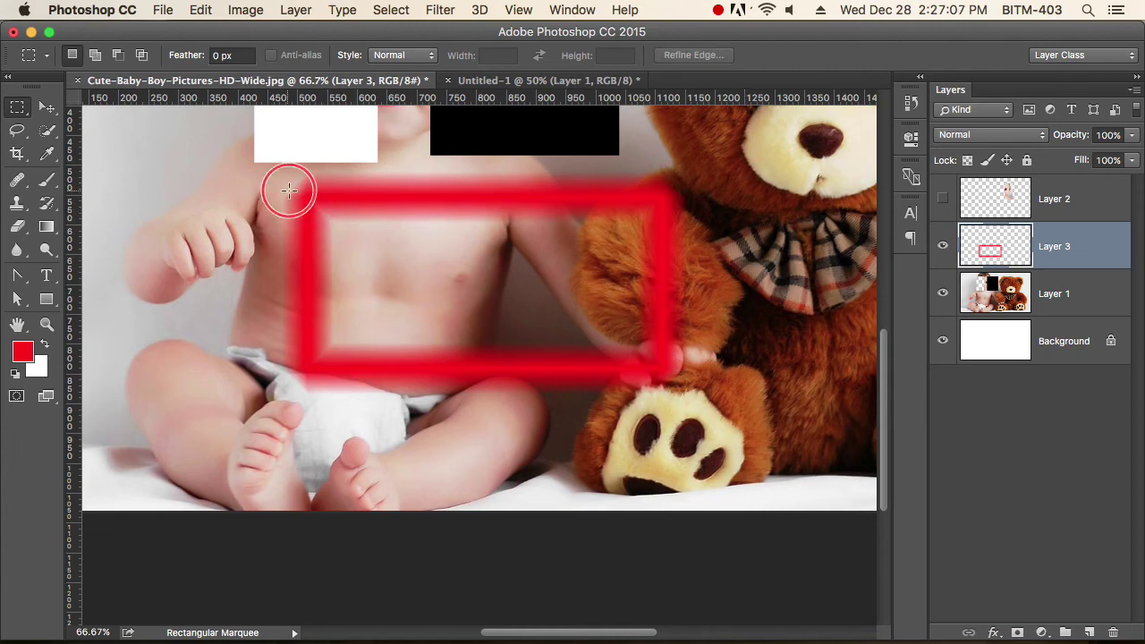
left_click_drag(289, 192, 573, 335)
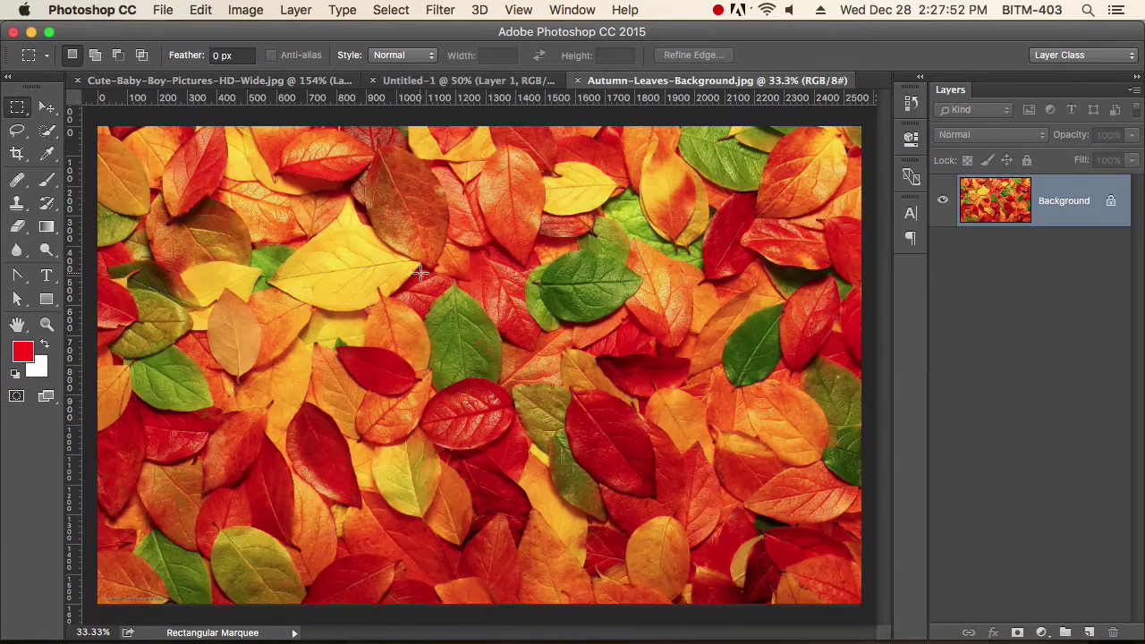
Select the upper half of the dark green leaf near the center of Autumn-Leaves-Background.jpg with the Magic Wand tool
left_click(46, 131)
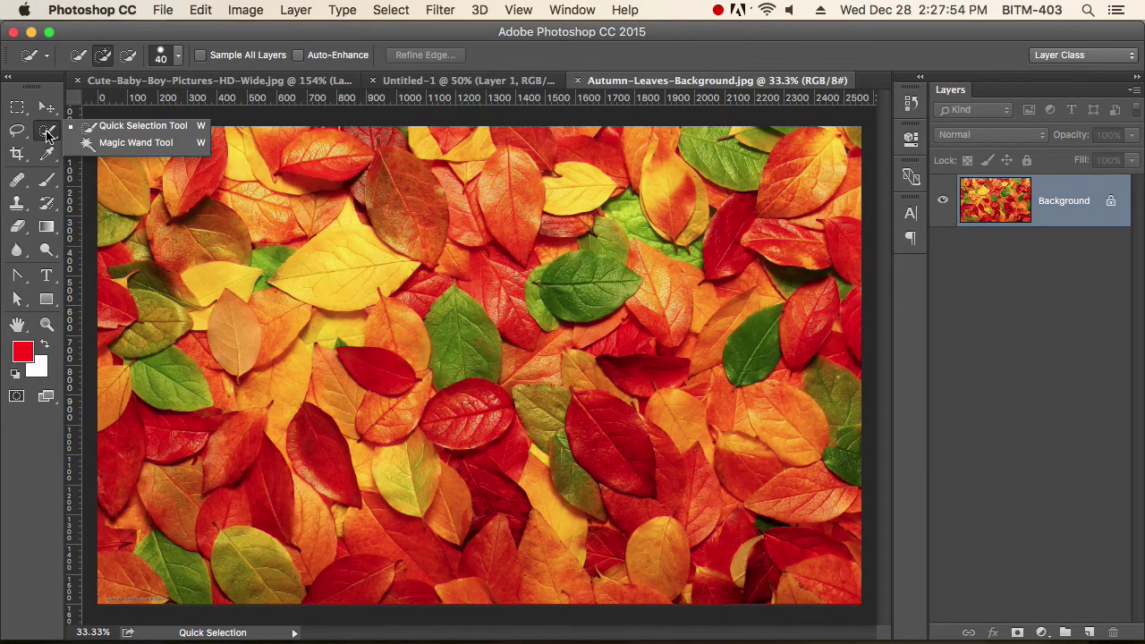
left_click(139, 143)
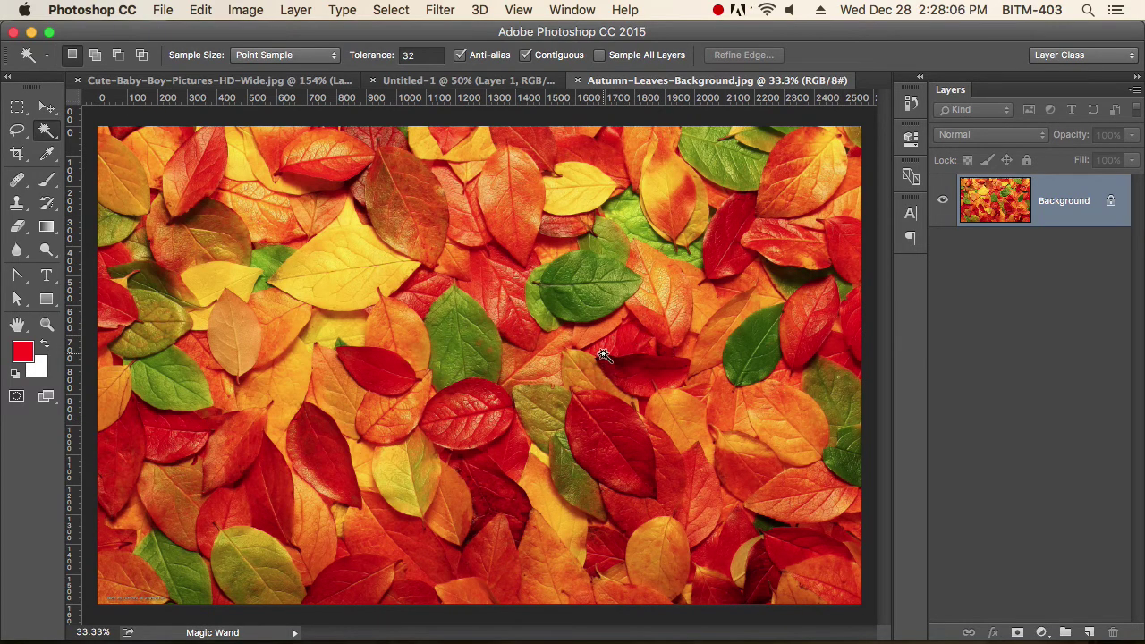
left_click(573, 276)
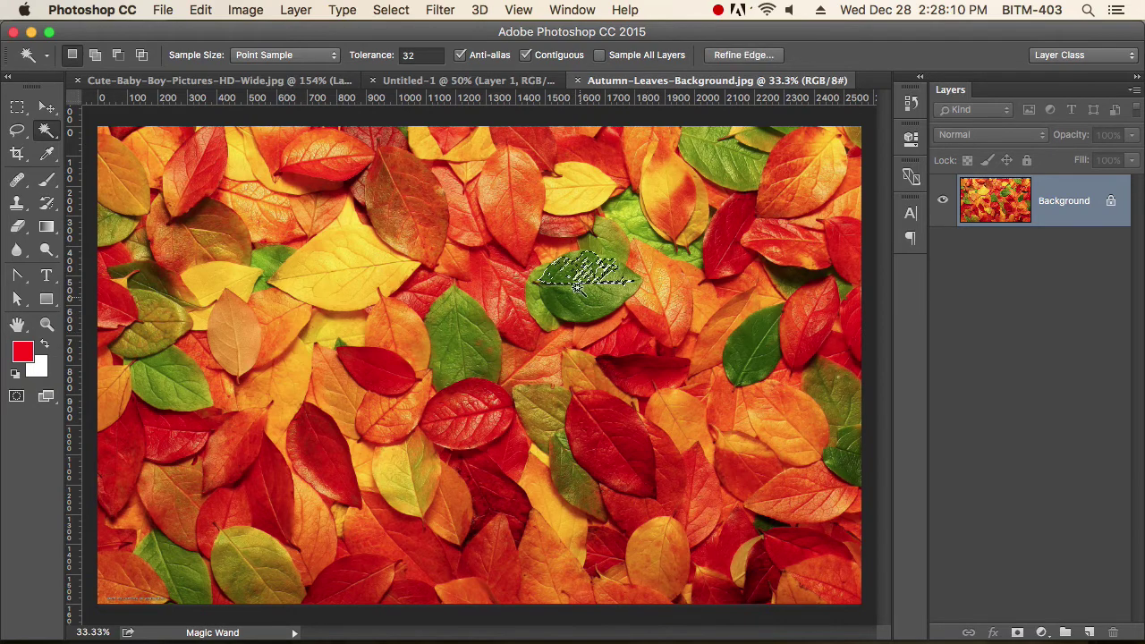
Add the lower half of the dark green leaf to the Magic Wand selection, and remove the excess spilling onto the neighboring leaf
scroll(577, 285, "up", 5)
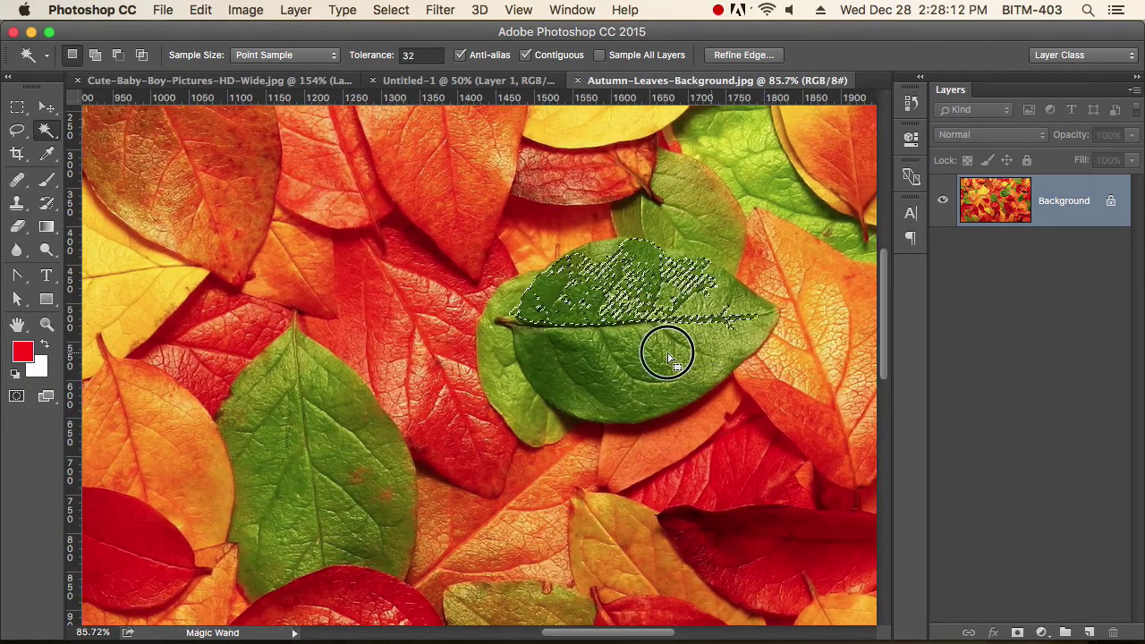
scroll(666, 356, "right", 2)
left_click(569, 360, "shift")
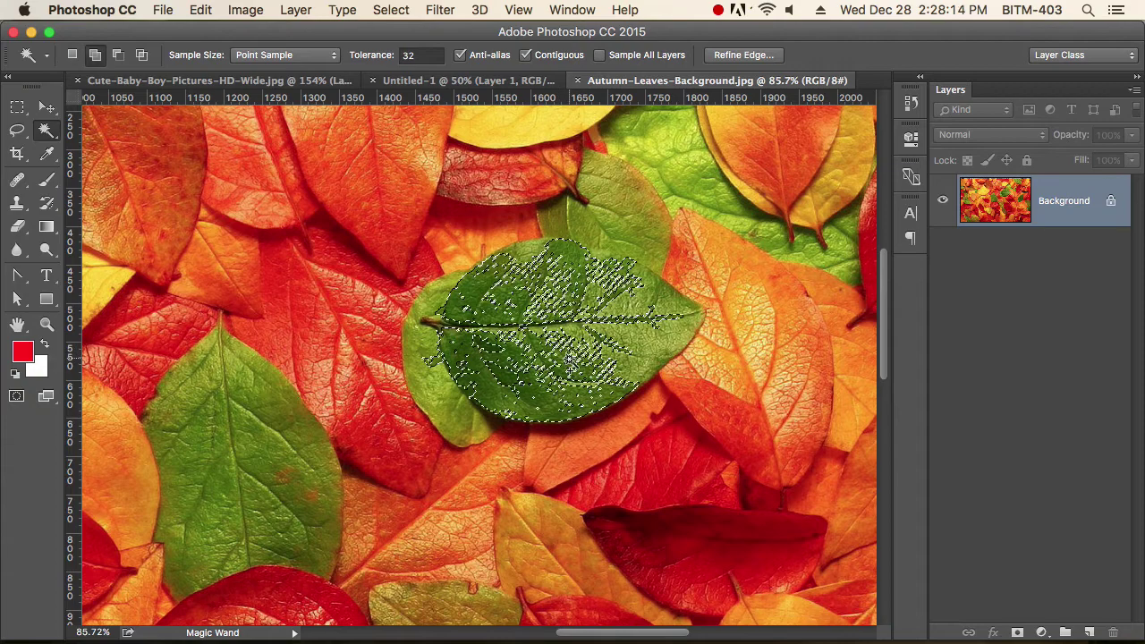
left_click(562, 380, "shift")
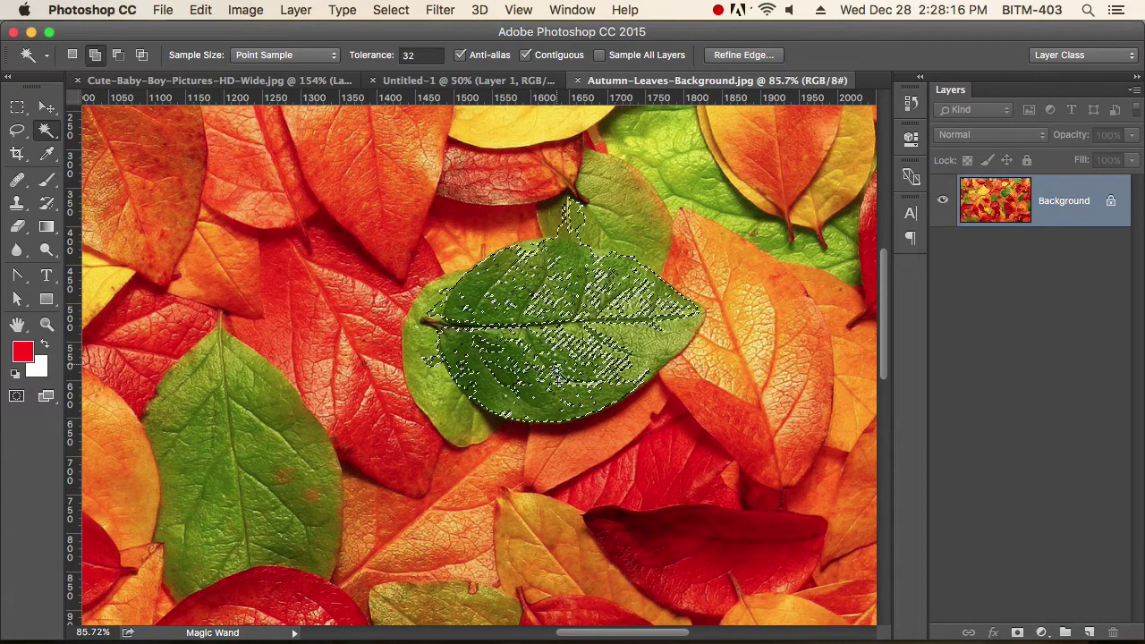
left_click(540, 384, "alt")
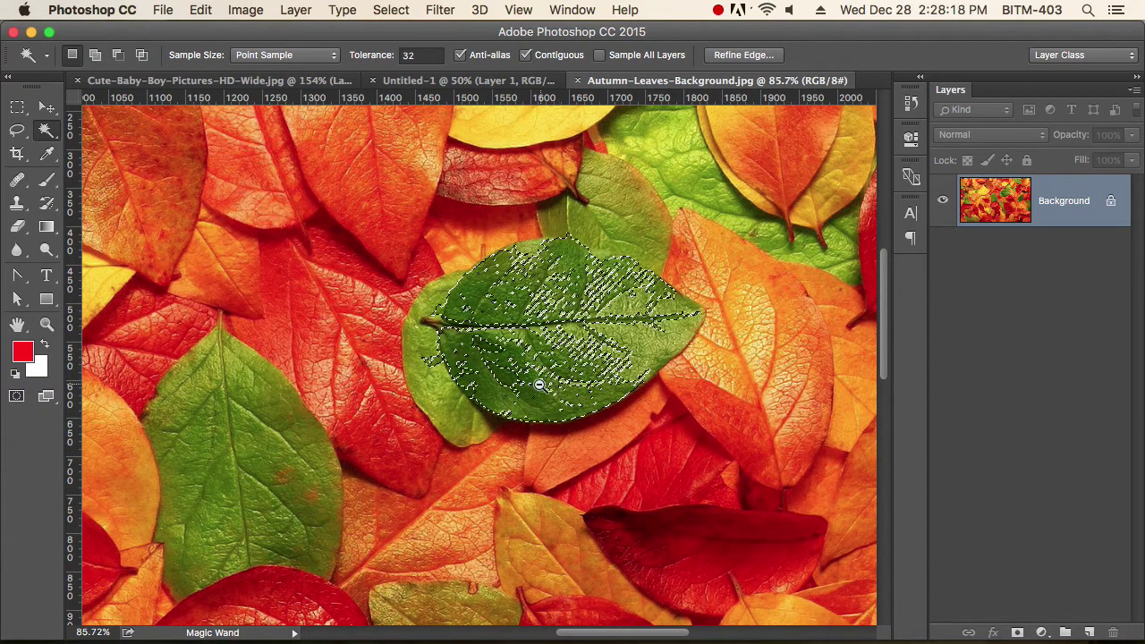
key("super+minus")
key("super+minus")
key("super+minus")
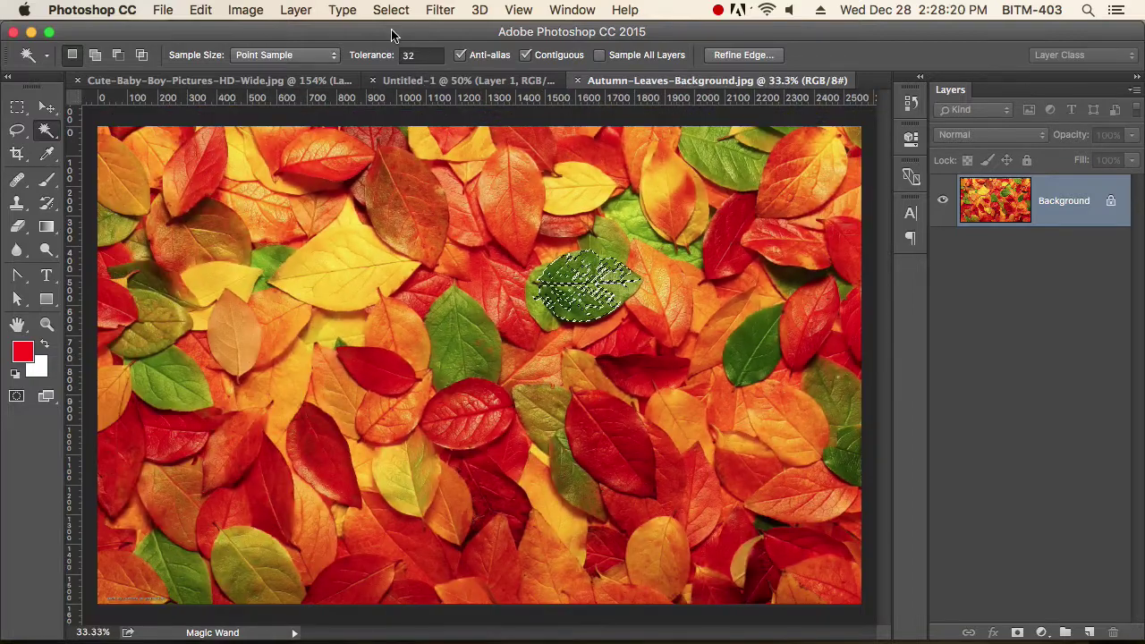
Extend the dark green leaf selection to matching green tones throughout the image with the Similar command
left_click(342, 10)
mouse_move(391, 11)
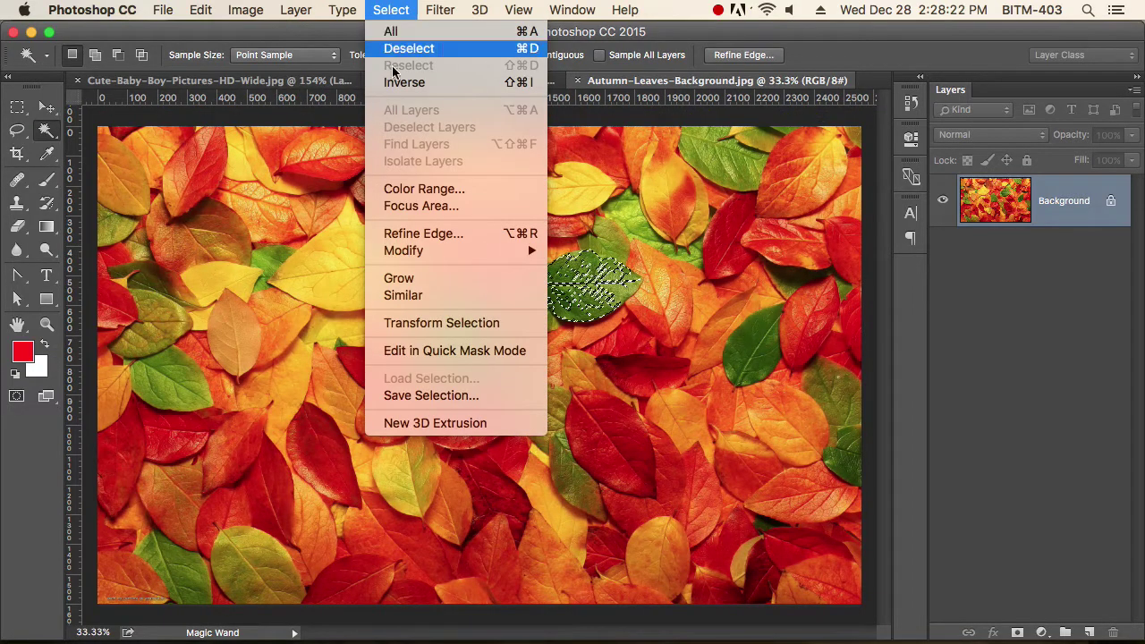
left_click(433, 297)
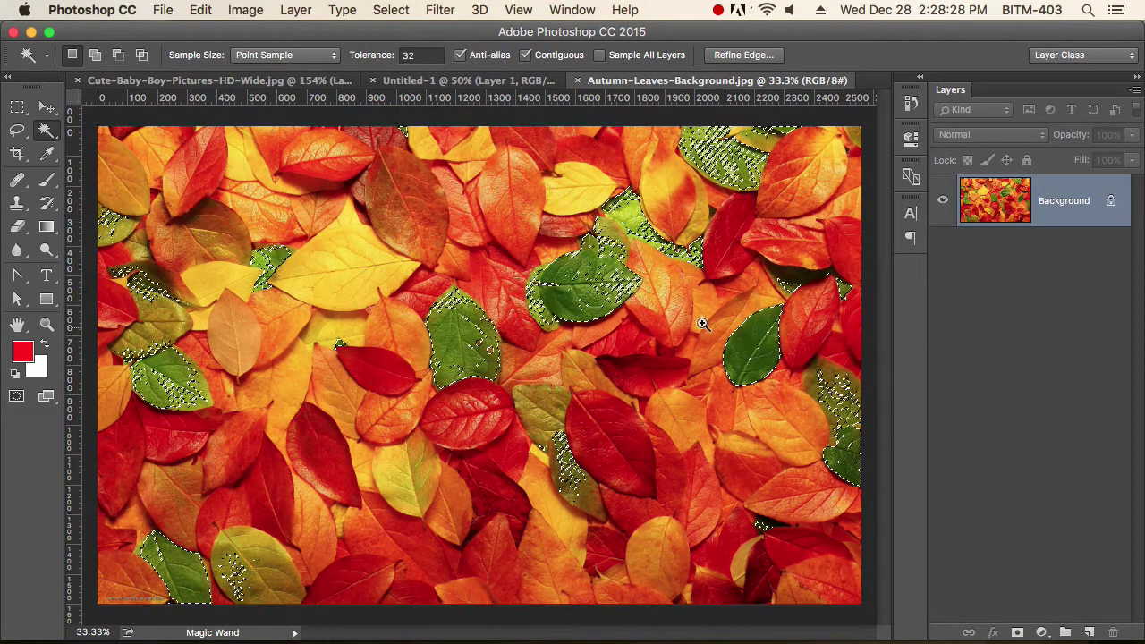
scroll(626, 312, "up", 5)
scroll(516, 313, "right", 10)
scroll(517, 312, "down", 5)
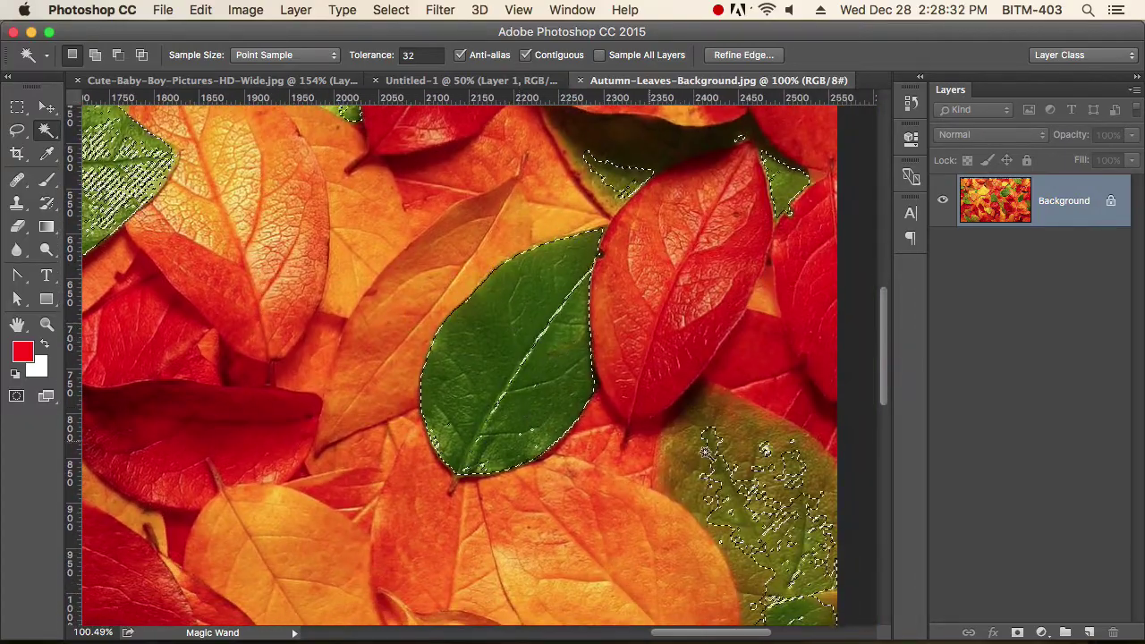
key("super+d")
scroll(436, 315, "down", 3)
key("super+shift+d")
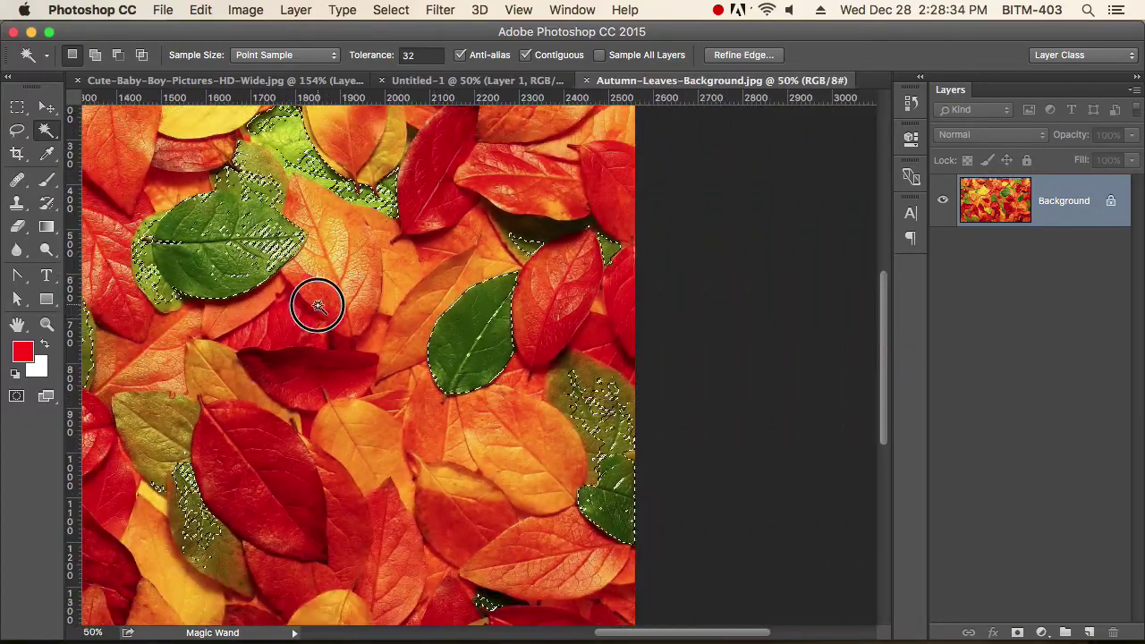
Enlarge the selection into the adjacent green leaf areas by applying the Grow command twice
scroll(315, 299, "up", 2)
scroll(490, 271, "left", 2)
scroll(491, 271, "up", 2)
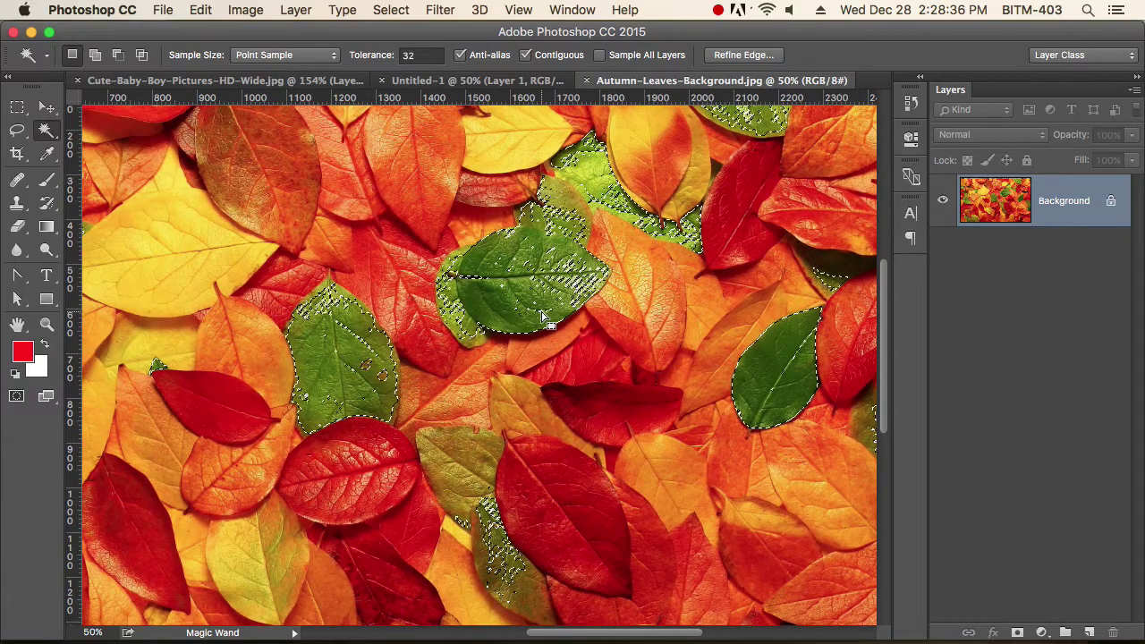
left_click(342, 10)
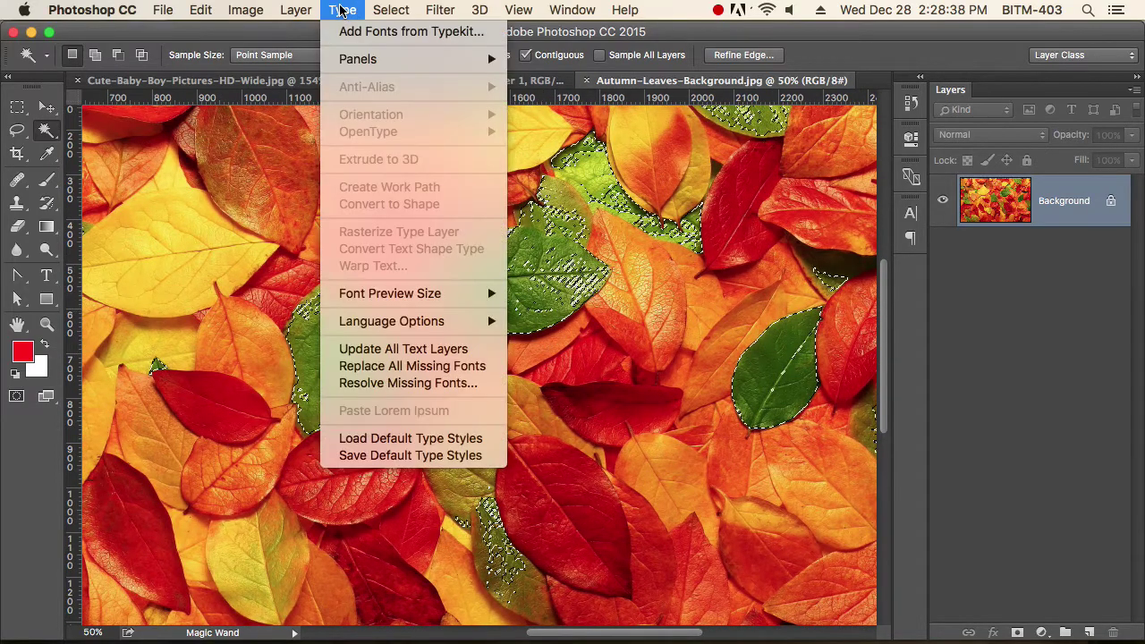
mouse_move(389, 8)
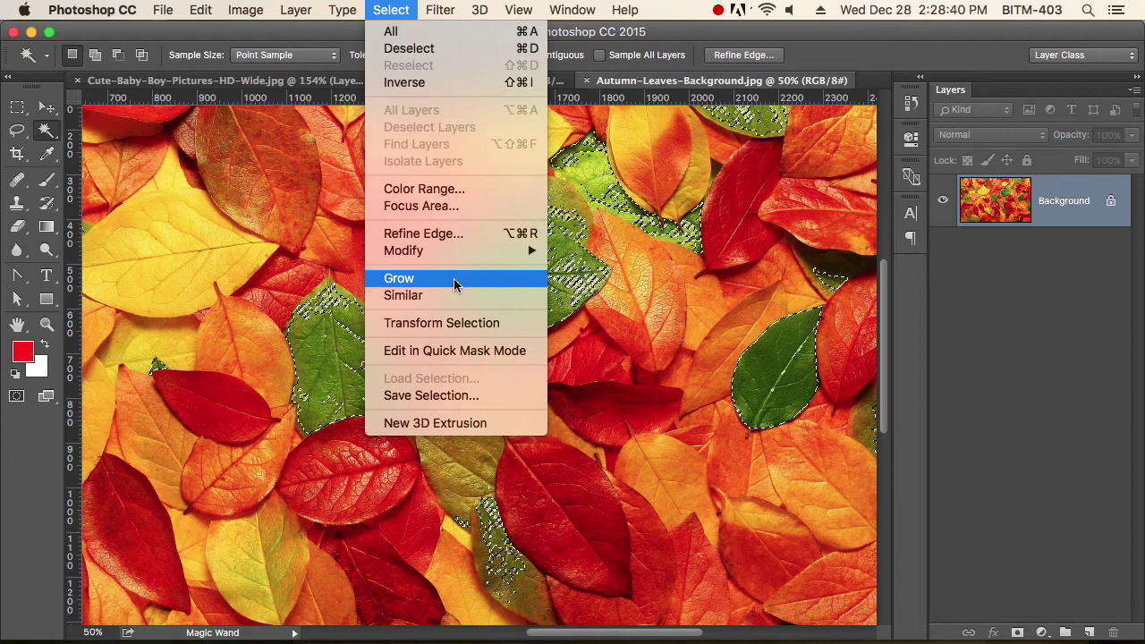
left_click(454, 280)
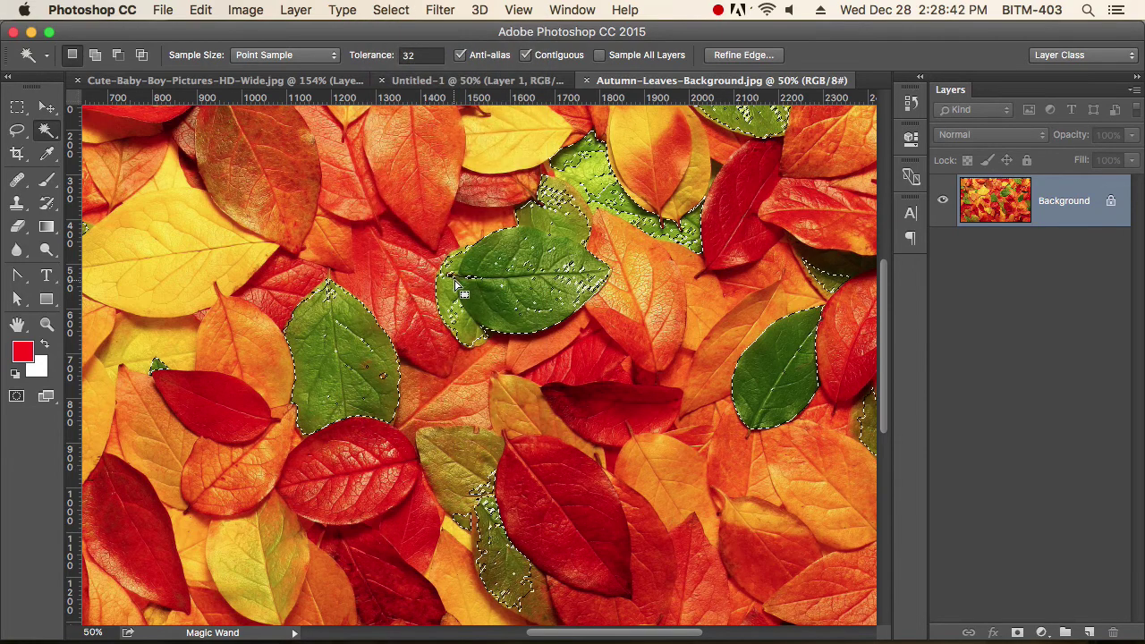
left_click(299, 10)
mouse_move(342, 10)
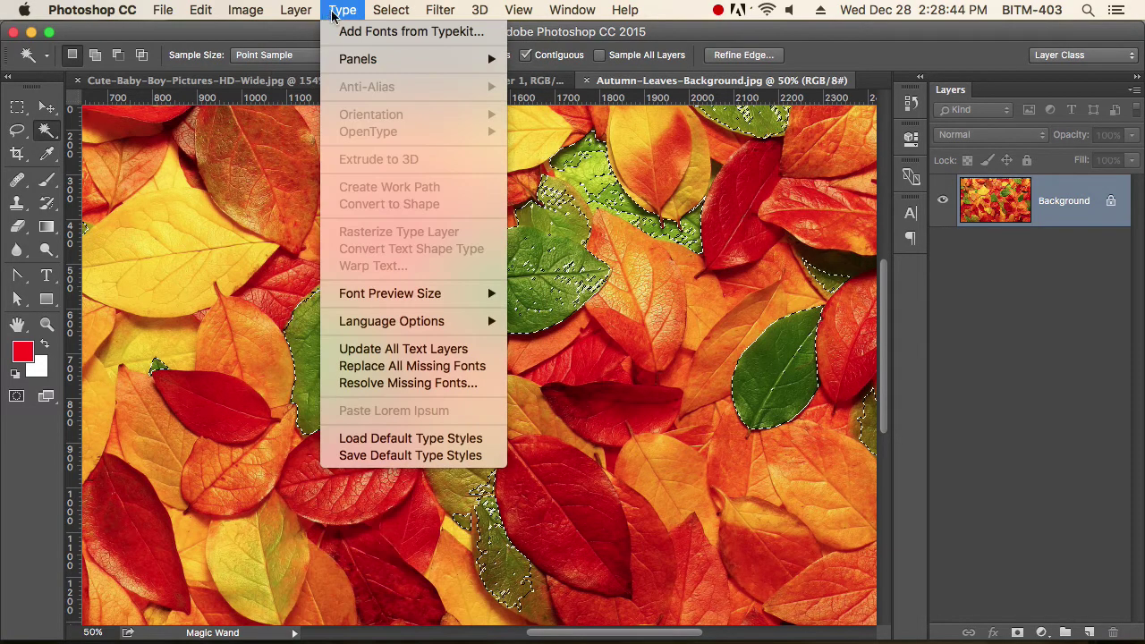
mouse_move(391, 9)
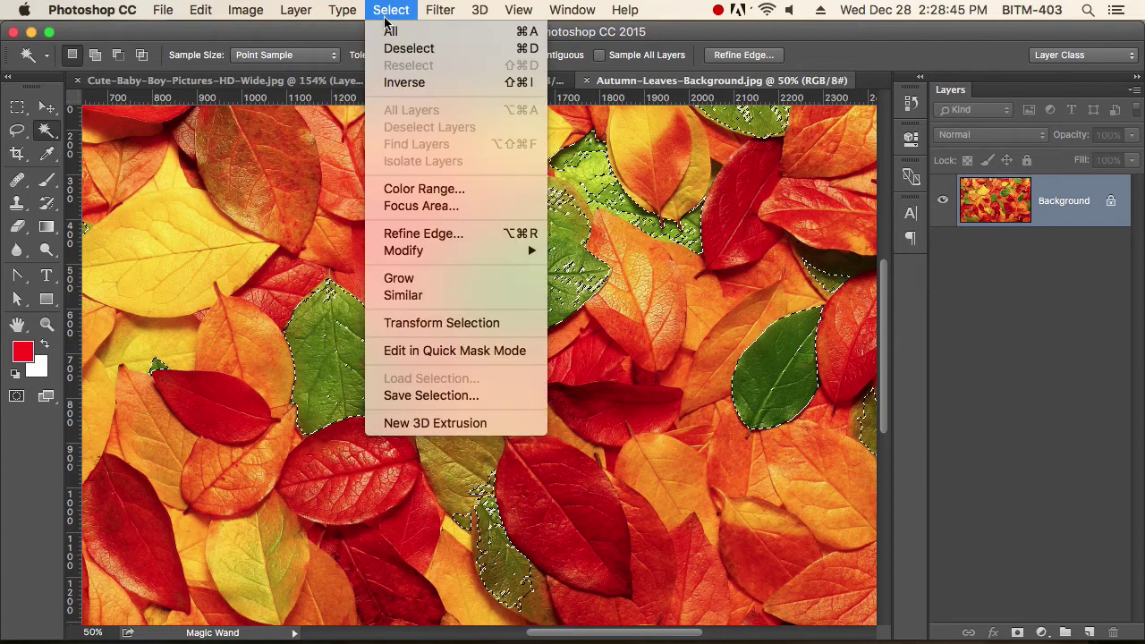
left_click(439, 281)
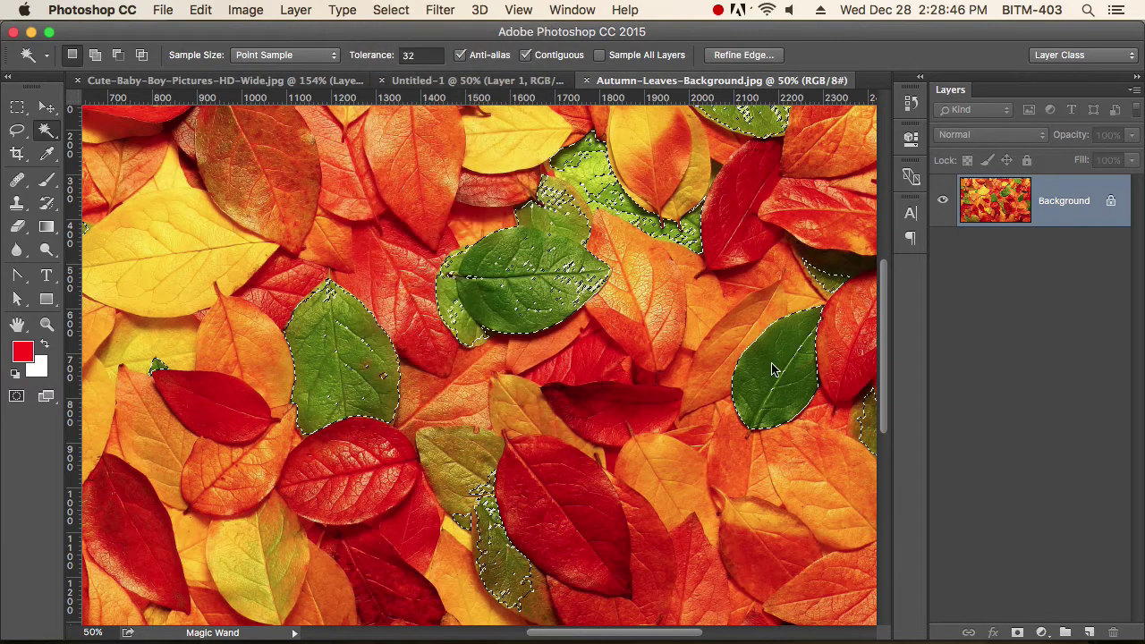
Add the leftover unselected specks inside the central dark green leaf to the selection with the Lasso tool
left_click(625, 335, "alt")
left_click(555, 327, "alt")
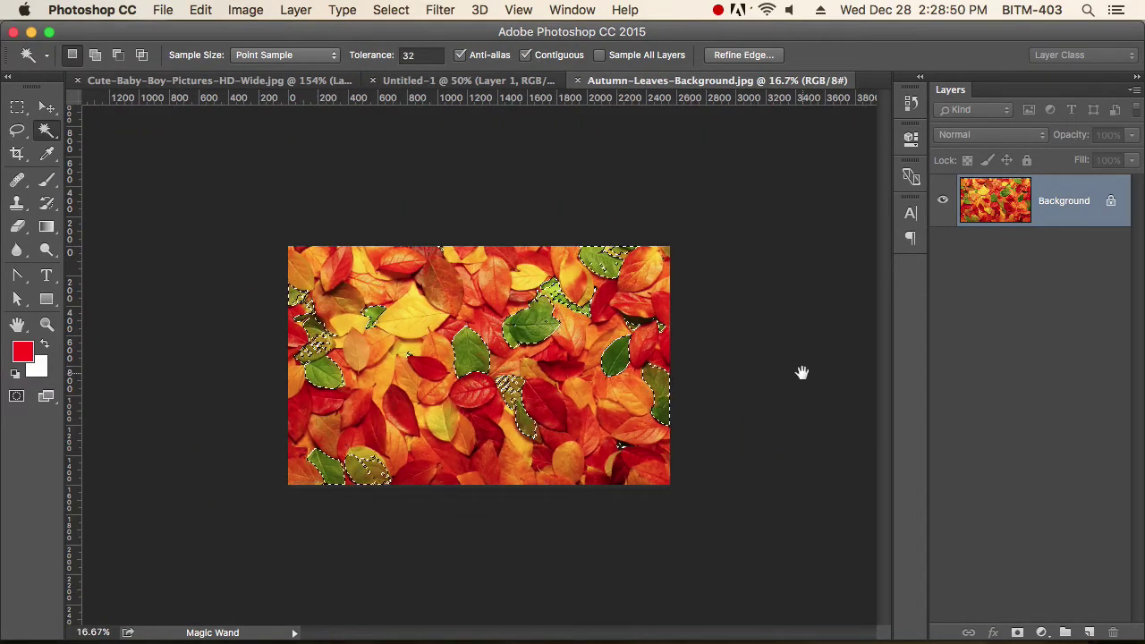
left_click_drag(590, 357, 536, 353)
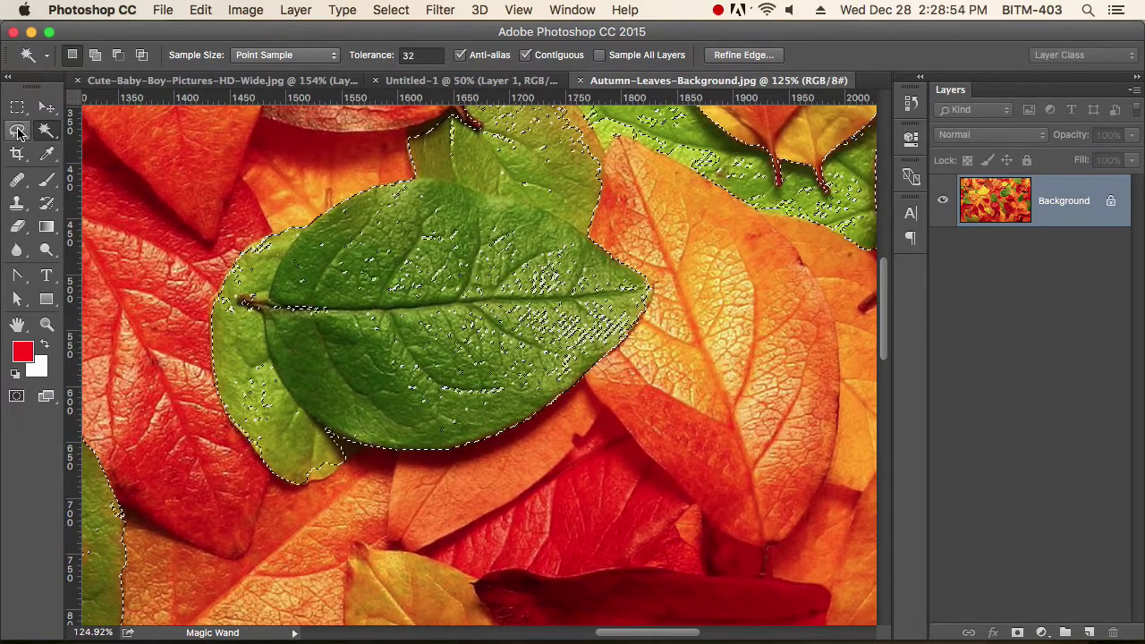
left_click(18, 132)
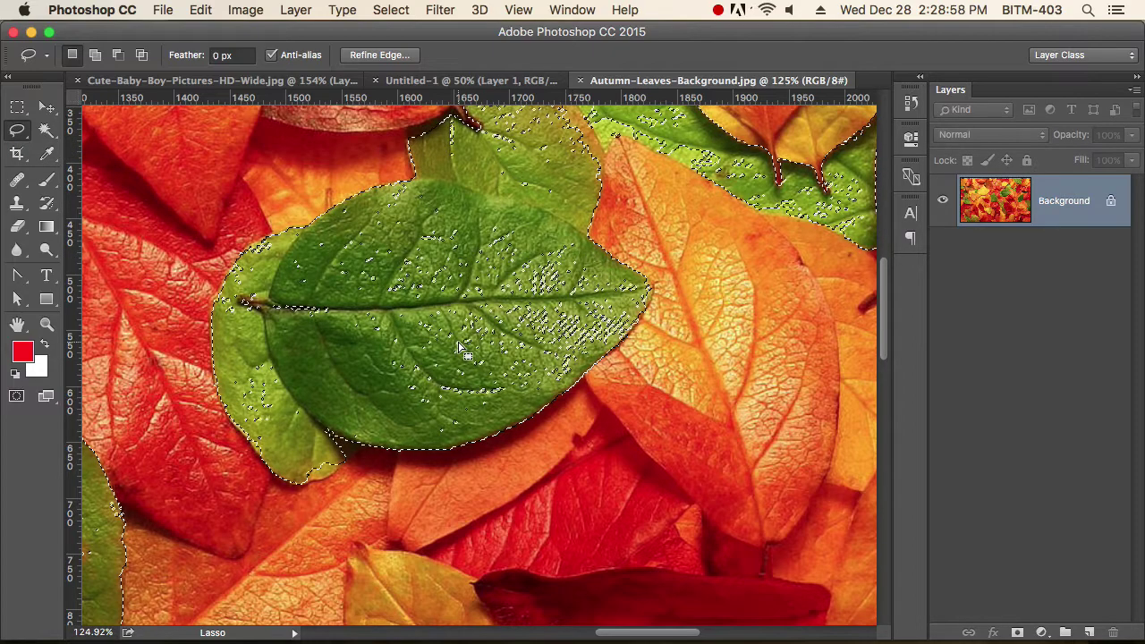
key("shift")
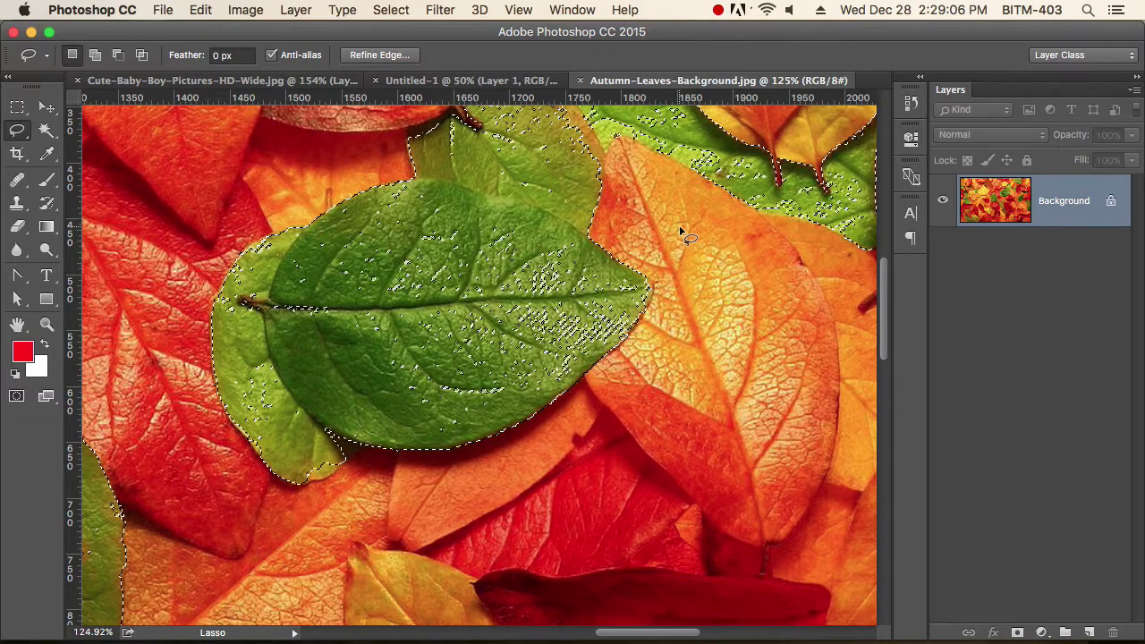
key("alt")
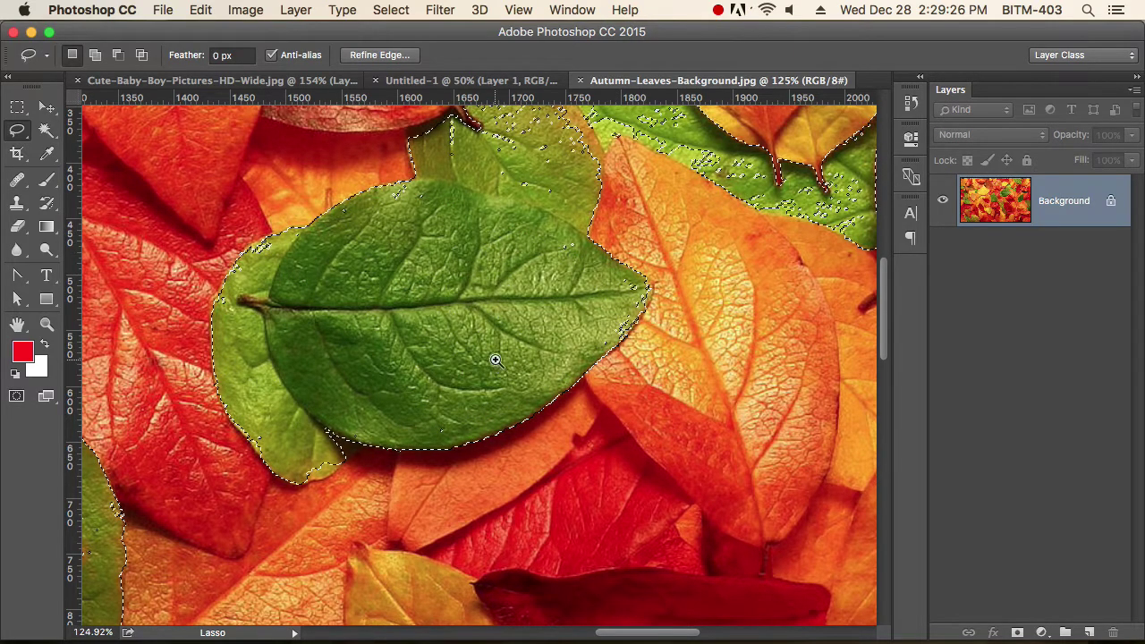
left_click(463, 335)
key("super+minus")
key("super+minus")
key("super+minus")
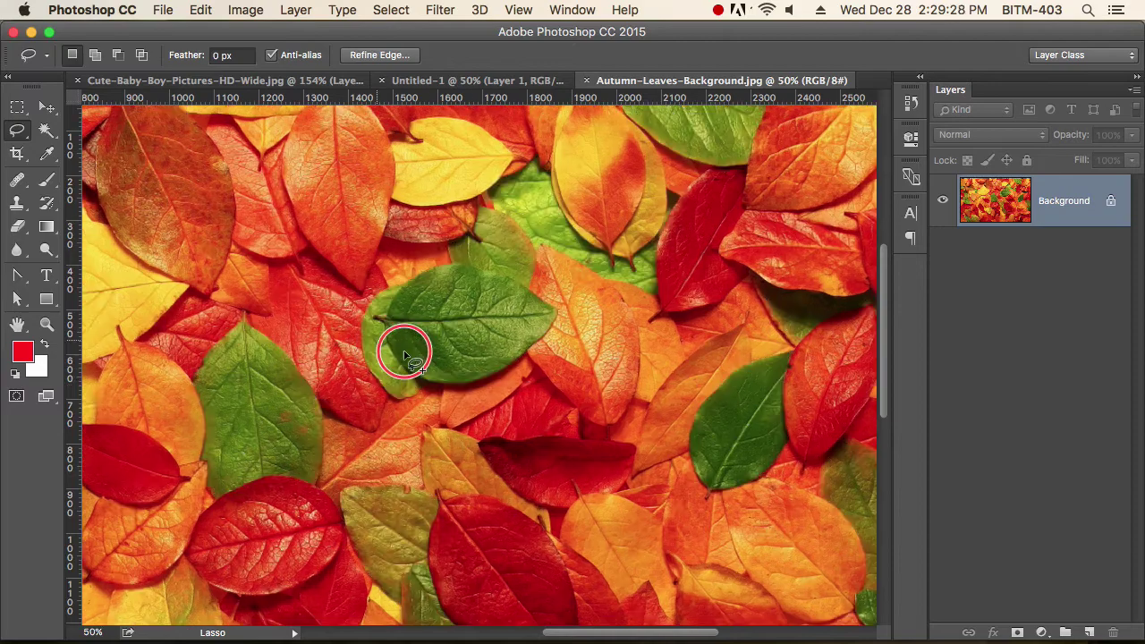
Expand the green leaf selection by 3 pixels
left_click_drag(402, 346, 507, 396)
scroll(295, 205, "down", 2)
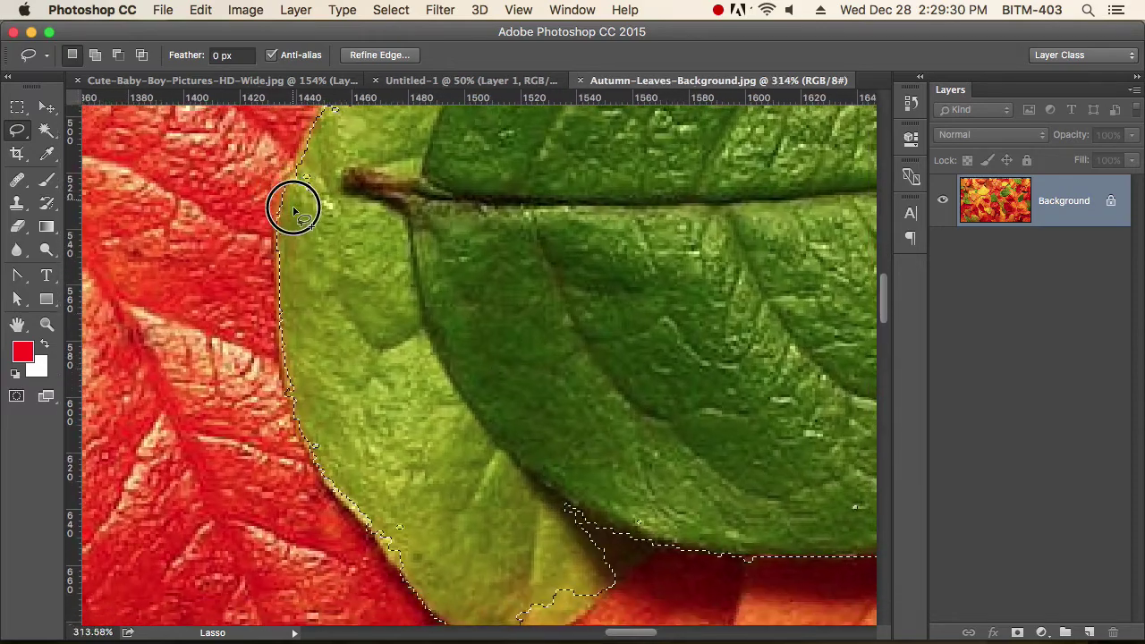
scroll(563, 362, "down", 3)
scroll(557, 442, "up", 2)
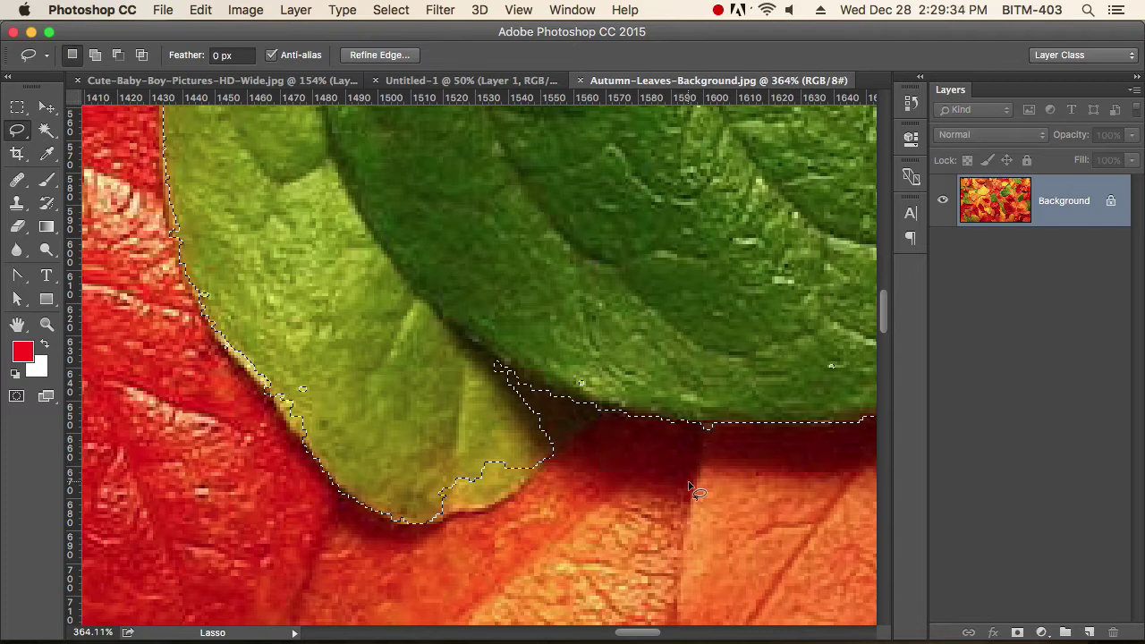
left_click(348, 10)
mouse_move(391, 10)
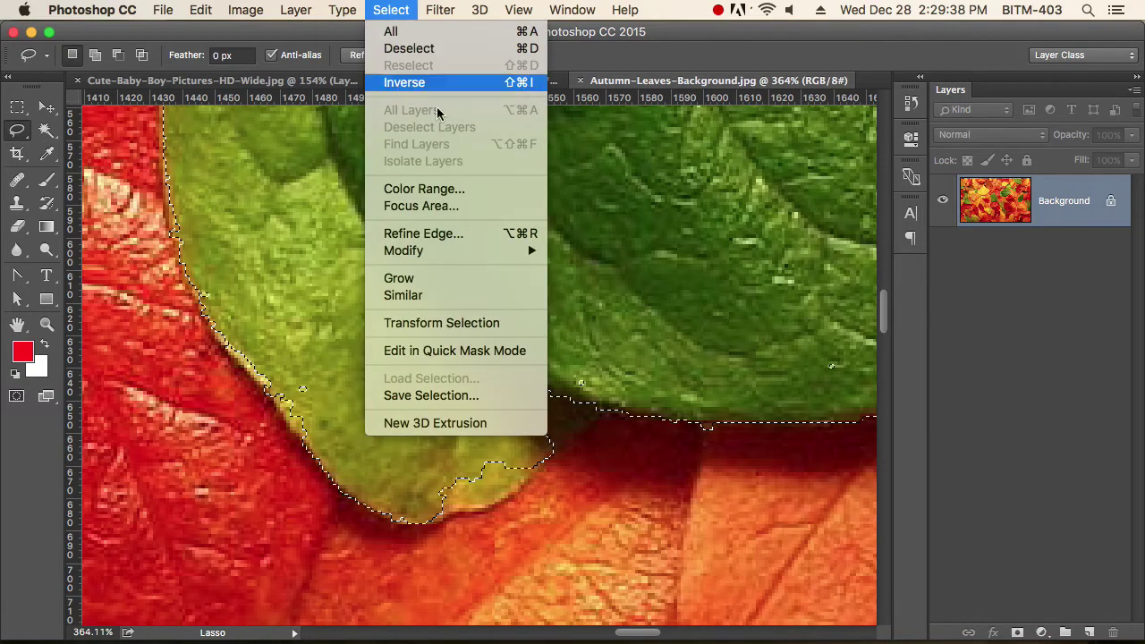
mouse_move(463, 259)
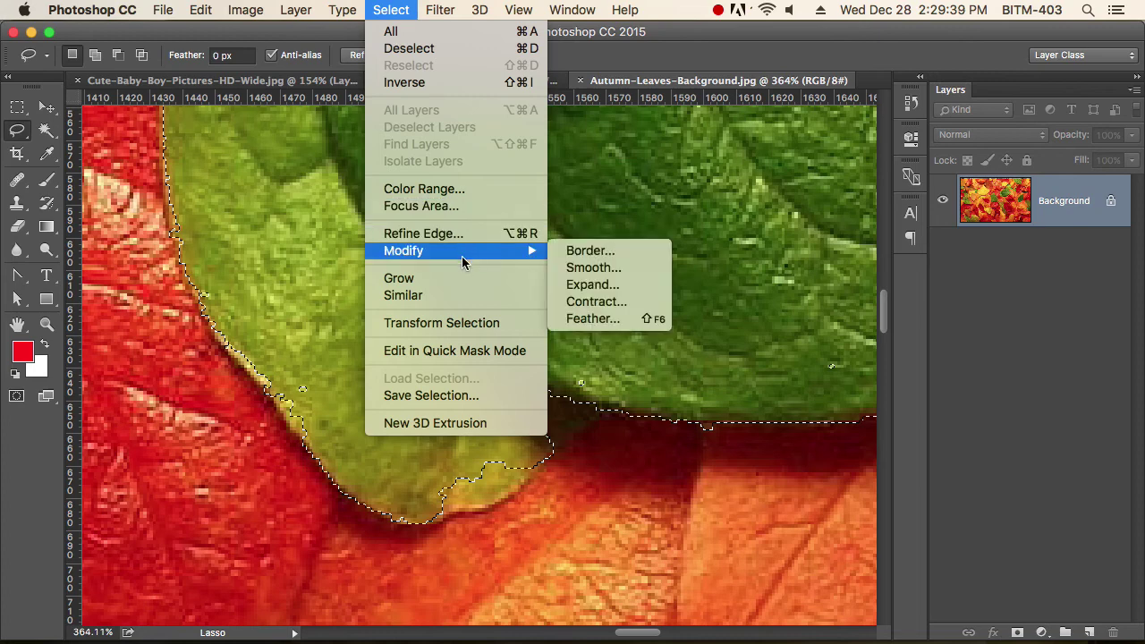
left_click(616, 287)
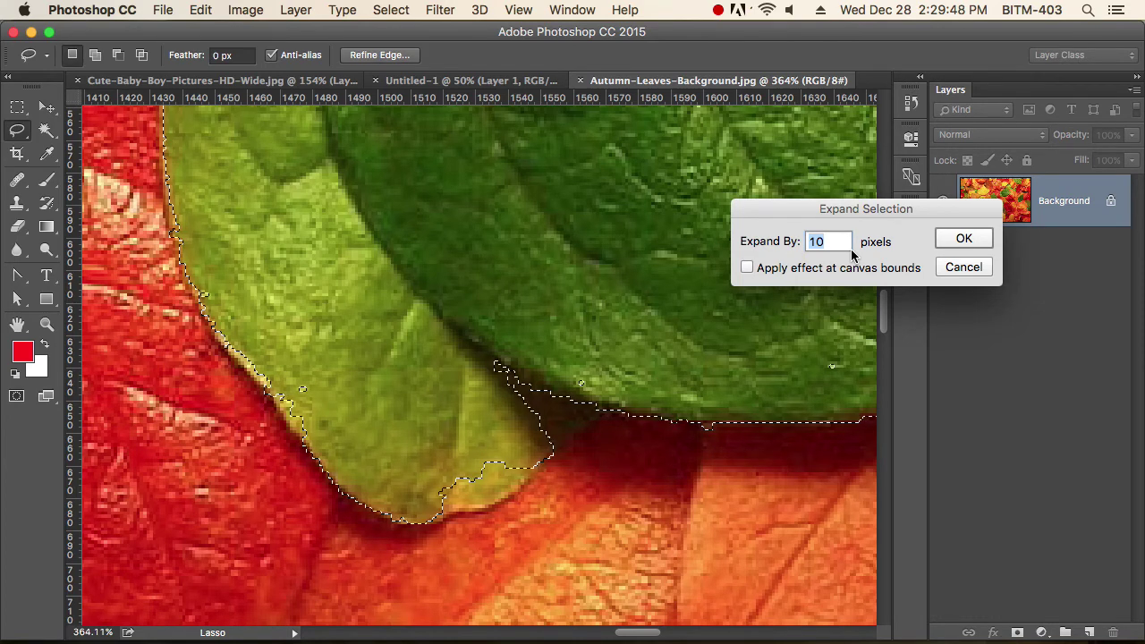
type("3")
left_click(964, 240)
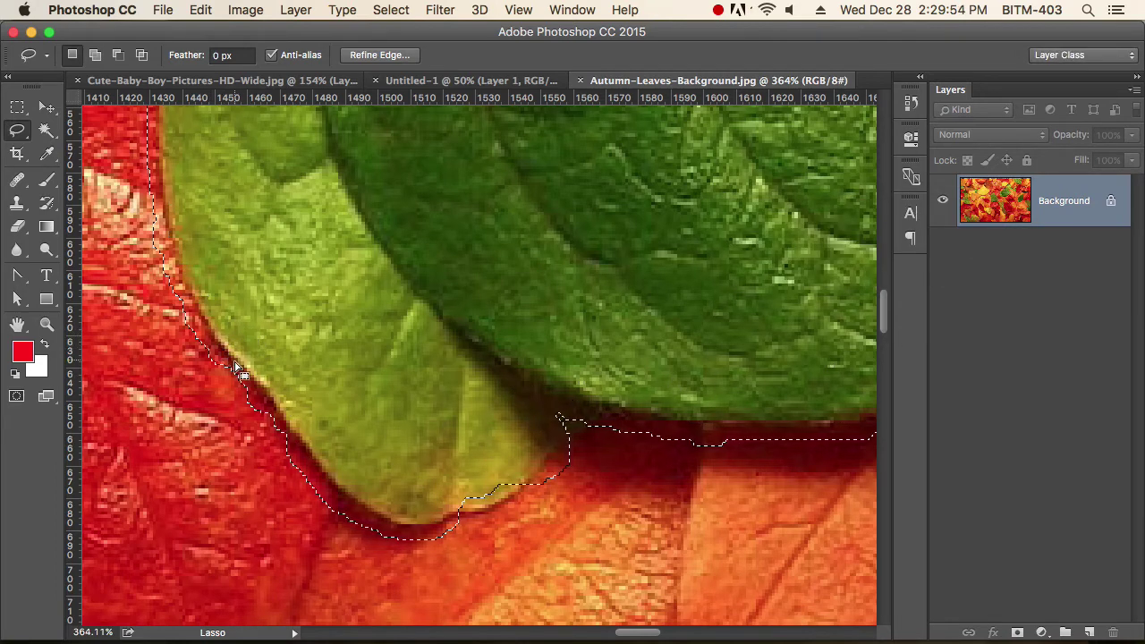
Examine how the expanded selection outline follows the edges of the green leaves across the image
scroll(688, 442, "right", 10)
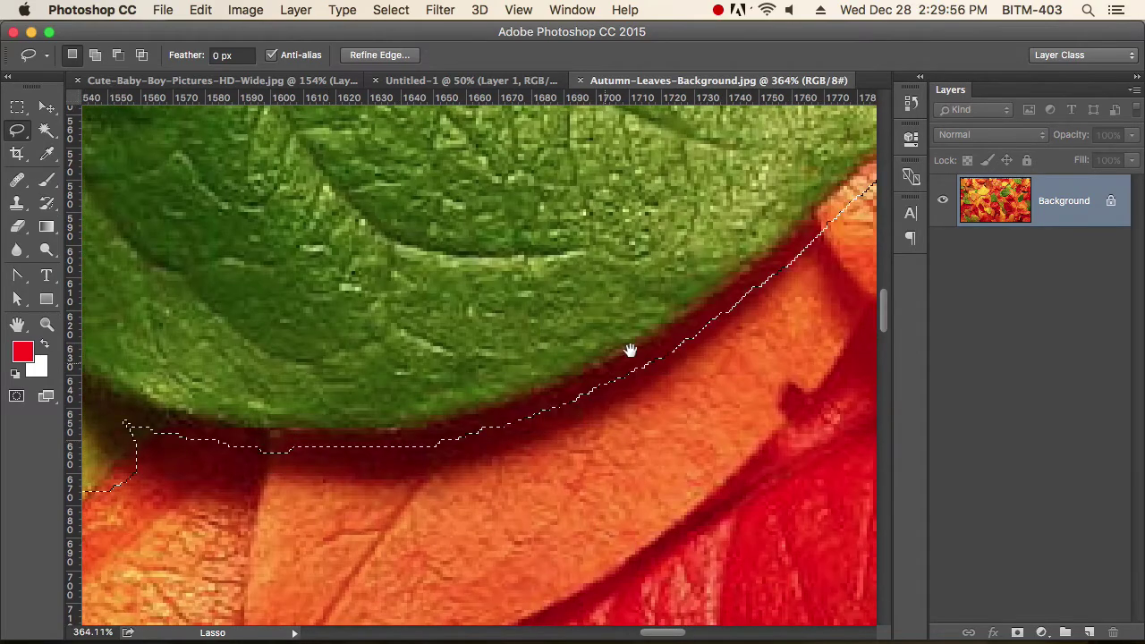
scroll(551, 425, "down", 6)
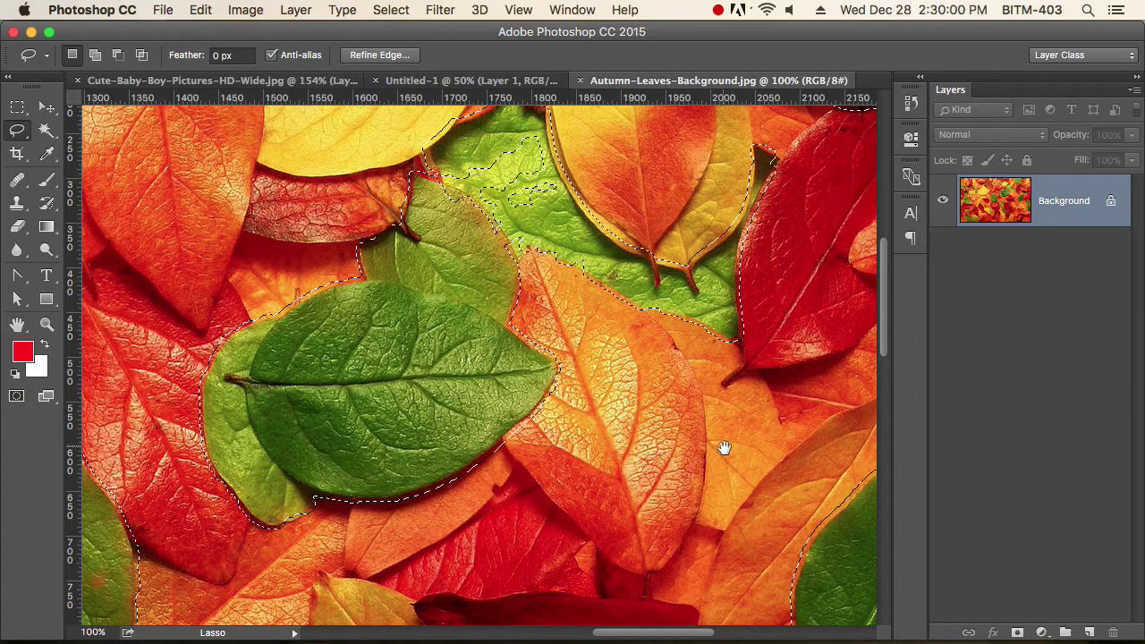
scroll(722, 450, "right", 5)
scroll(723, 450, "down", 4)
scroll(698, 424, "right", 4)
scroll(698, 424, "down", 3)
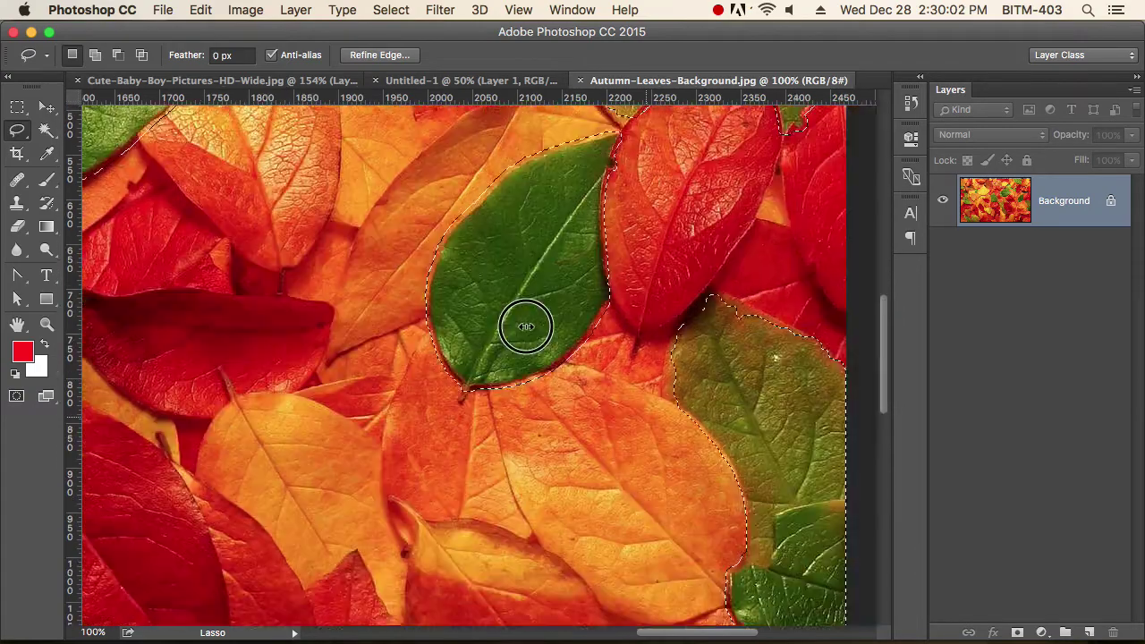
scroll(471, 347, "left", 8)
scroll(471, 347, "up", 3)
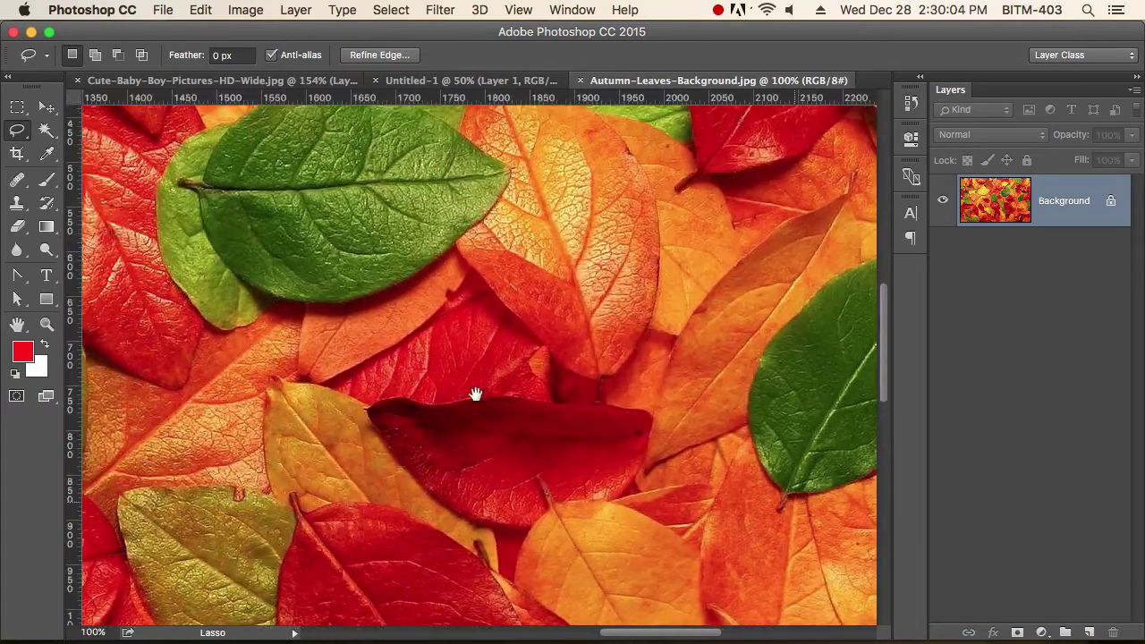
scroll(420, 438, "left", 3)
scroll(420, 438, "down", 3)
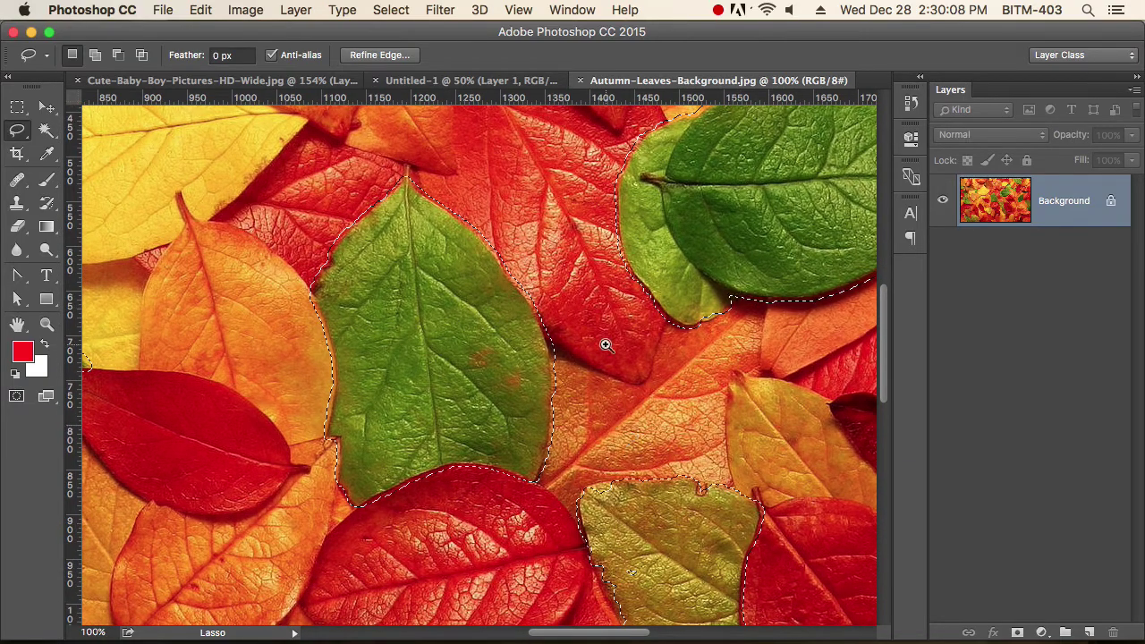
left_click_drag(435, 186, 465, 226)
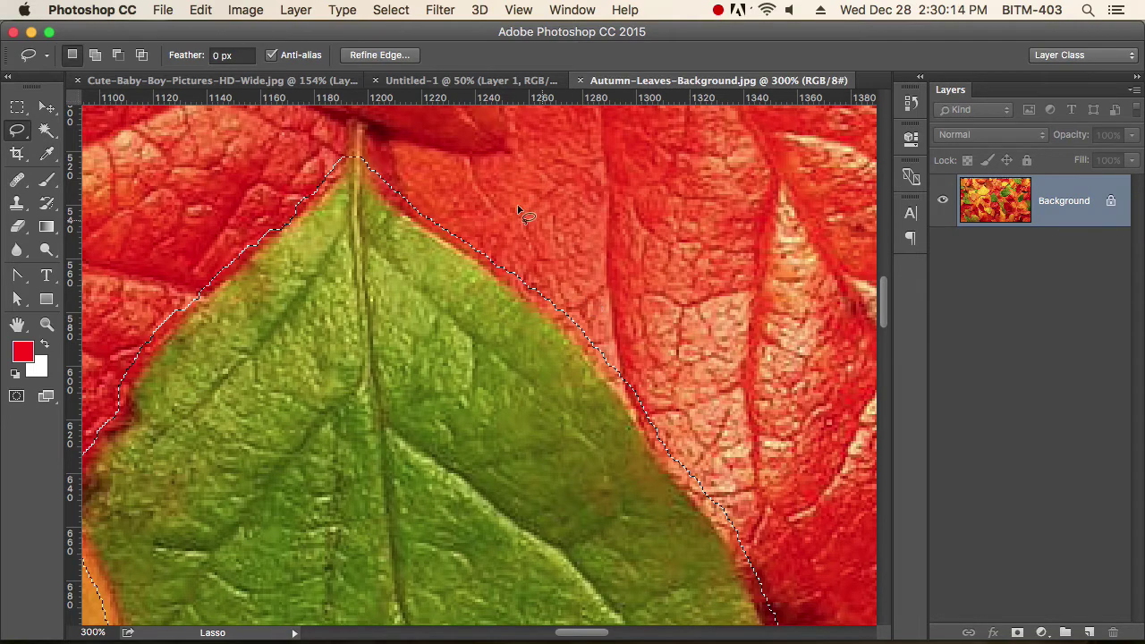
Contract the green leaf selection by 6 pixels
left_click(391, 10)
mouse_move(498, 252)
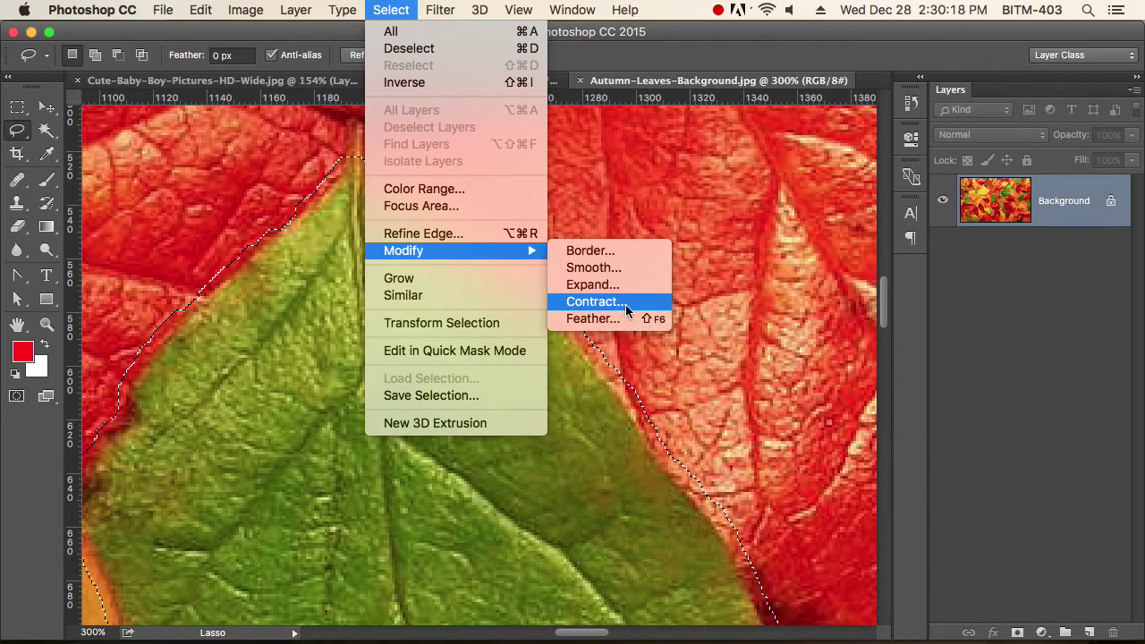
left_click(595, 301)
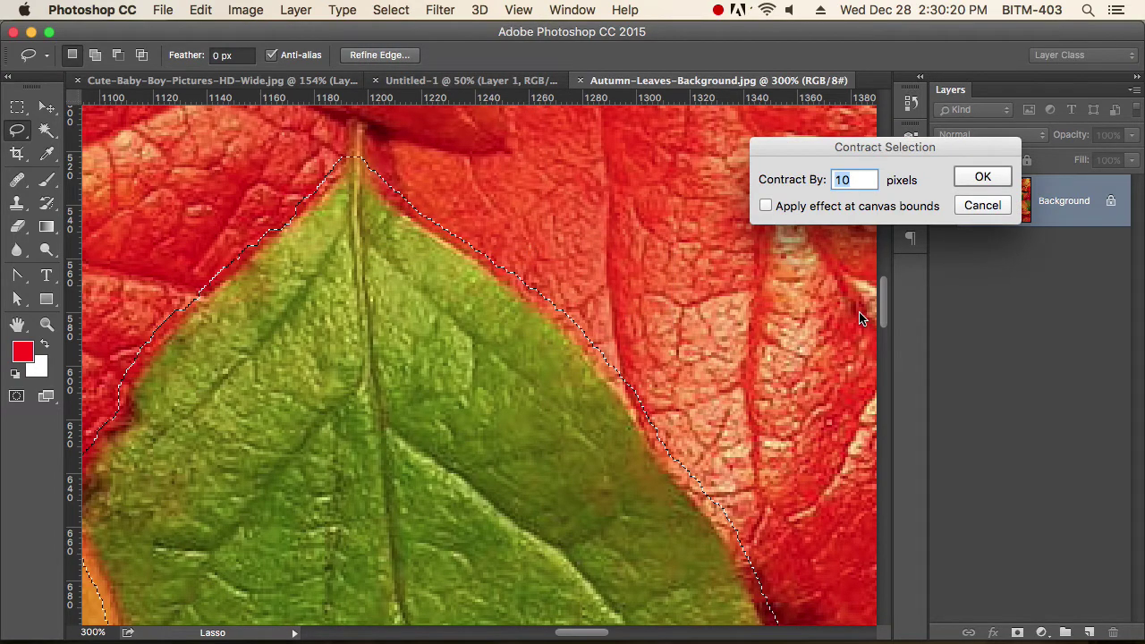
type("6")
left_click(981, 180)
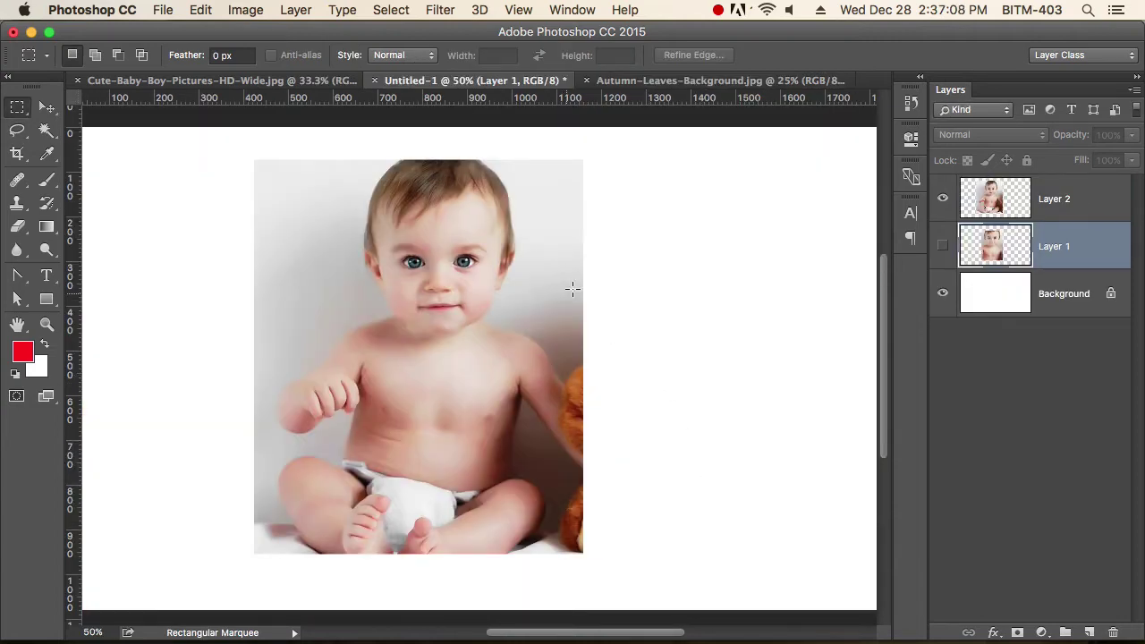
In Untitled-1, select a tall, narrow rectangle across the full canvas height, overlapping the right edge of the baby photo
left_click(457, 360, "alt+super")
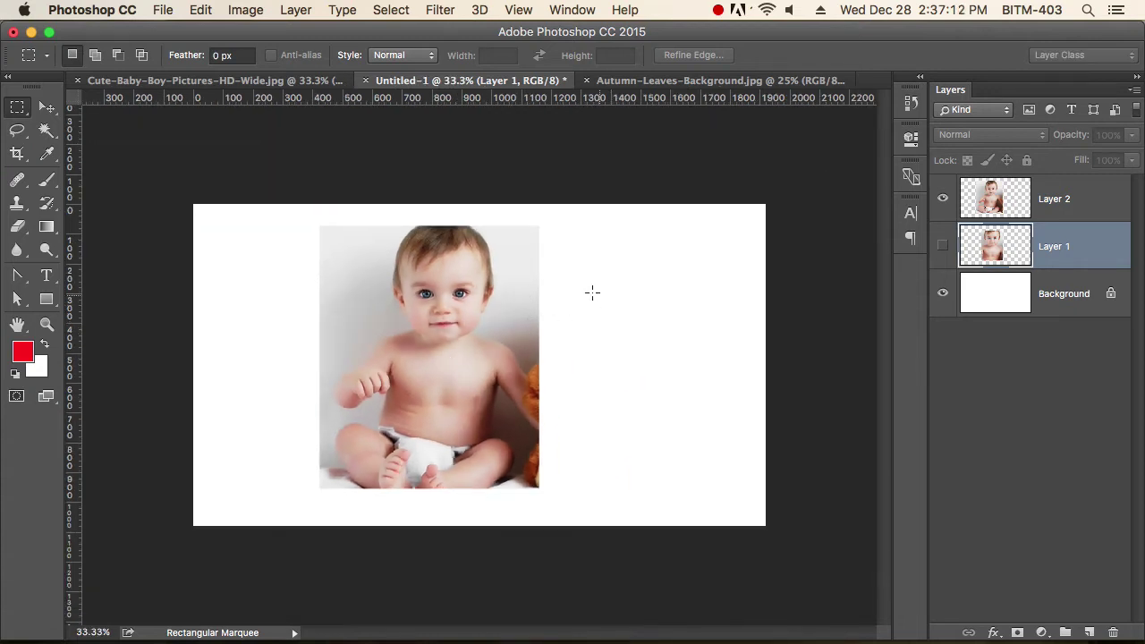
left_click_drag(579, 204, 535, 571)
left_click_drag(531, 296, 605, 350)
left_click(617, 387, "alt")
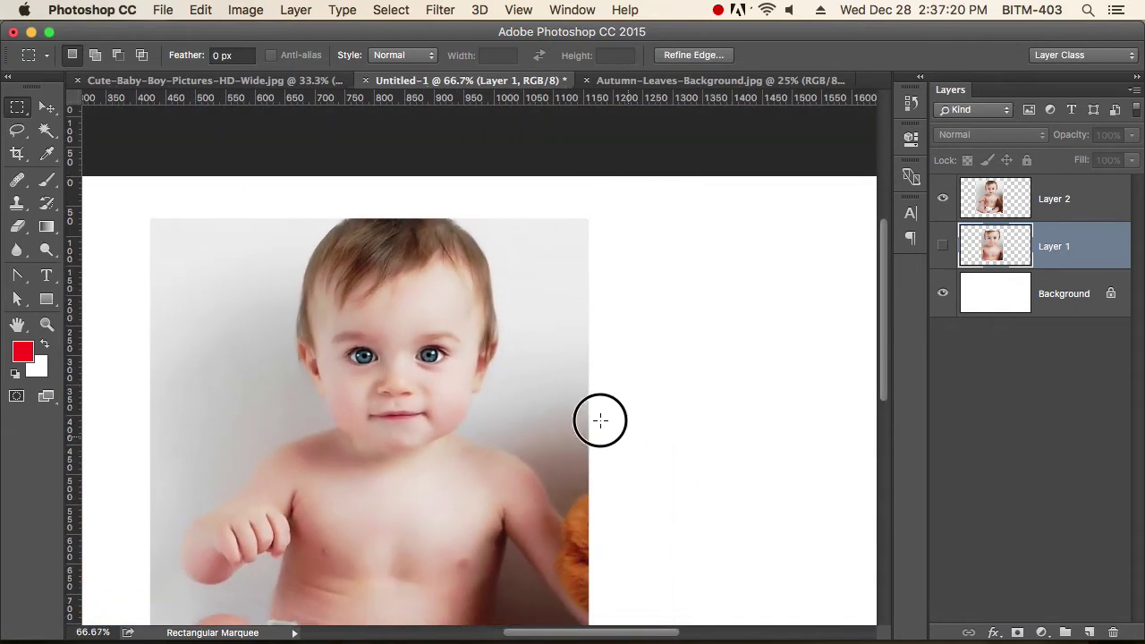
scroll(573, 376, "down", 2)
scroll(573, 375, "right", 2)
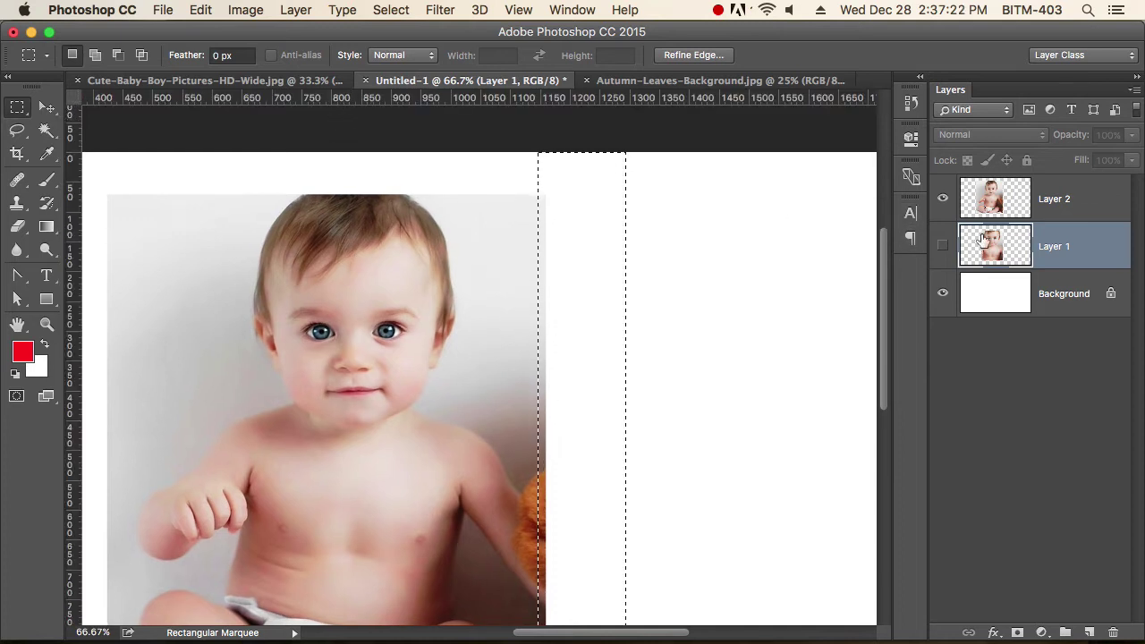
Make Layer 2 the active layer and toggle its visibility off and on to check that it holds the displayed photo
left_click(1040, 198)
left_click(943, 198)
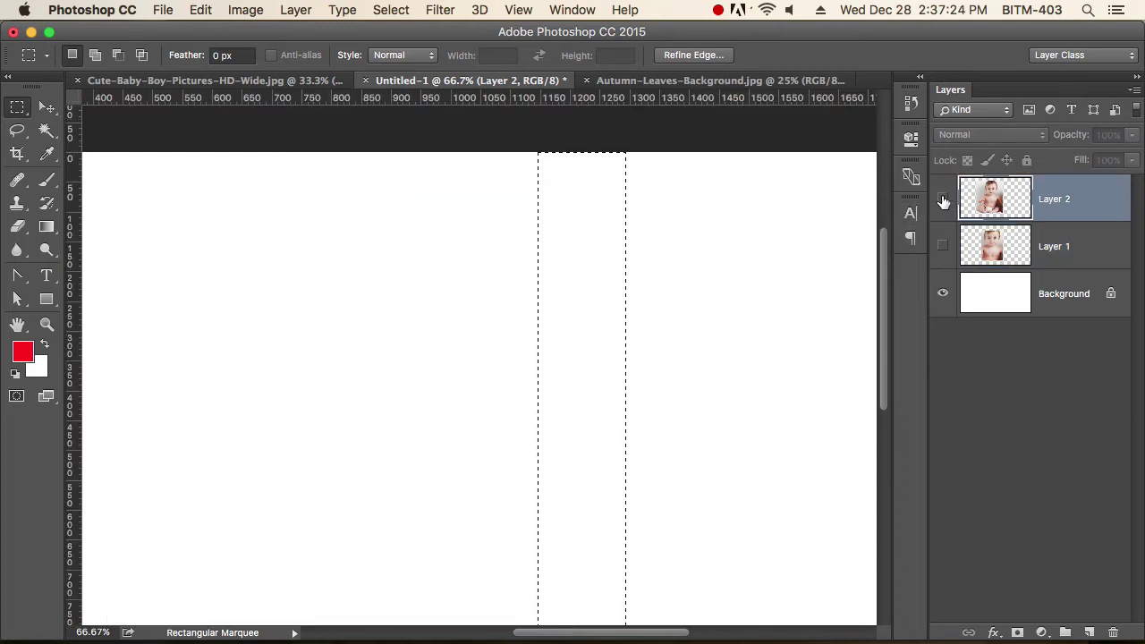
left_click(943, 199)
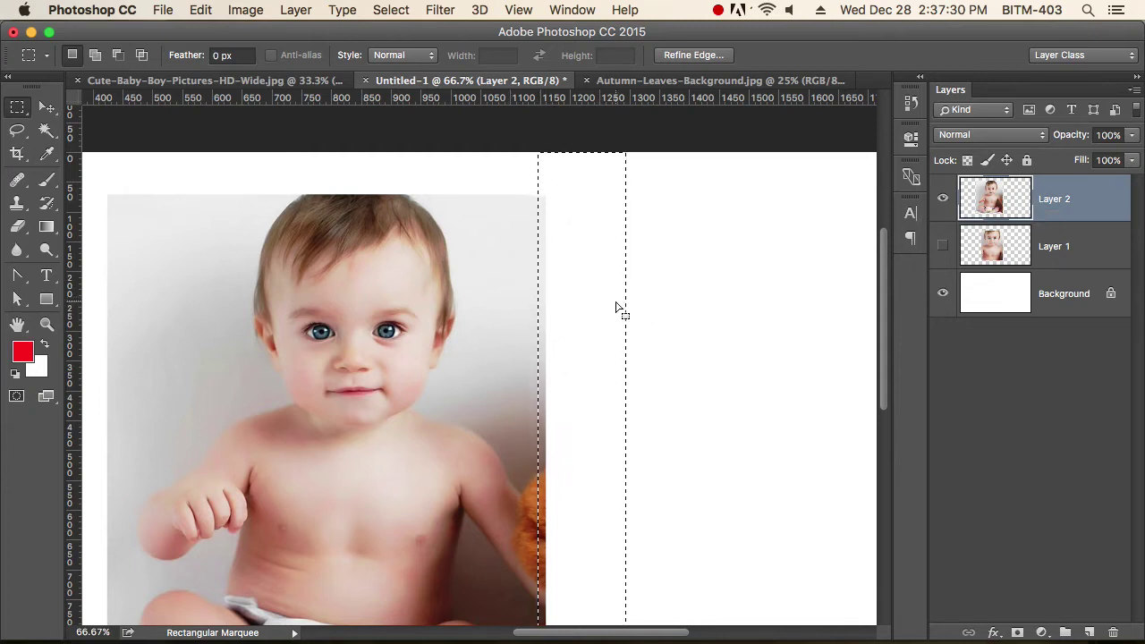
left_click(943, 198)
left_click(943, 198)
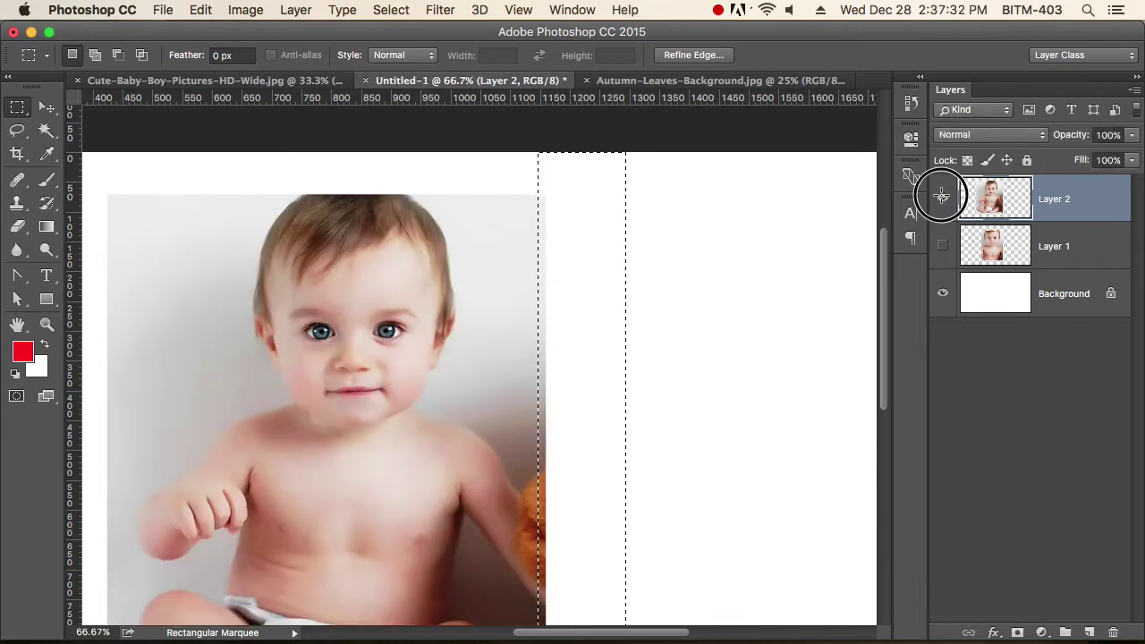
left_click(942, 198)
left_click(943, 199)
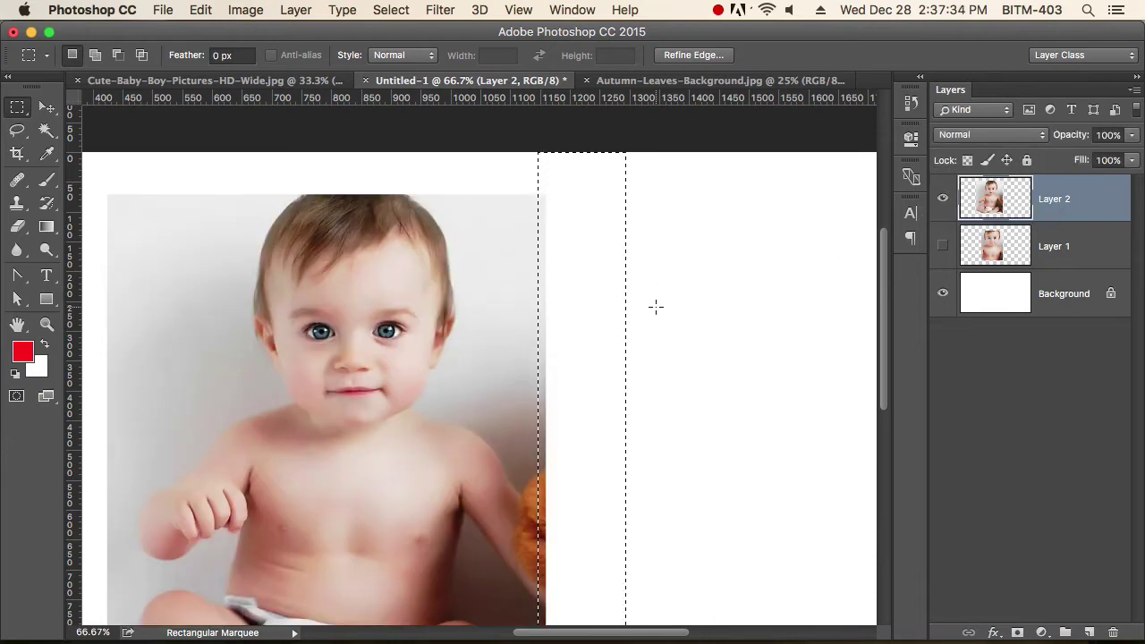
Feather the full-height rectangular selection over the photo's right edge with a radius of 30 pixels
key("super+minus")
key("super+minus")
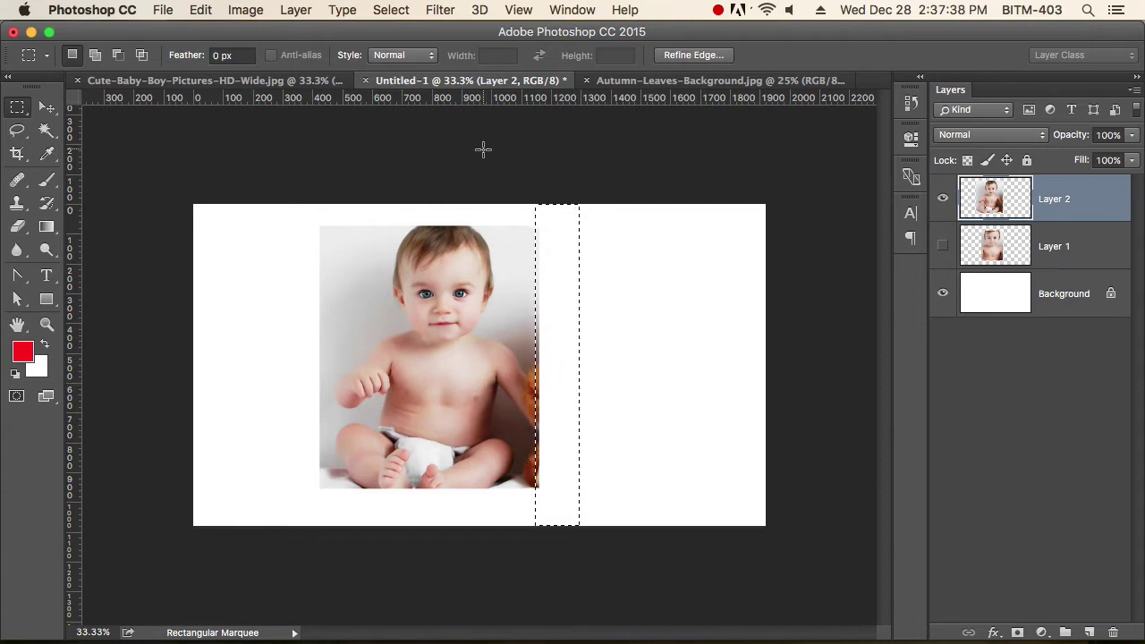
left_click(341, 10)
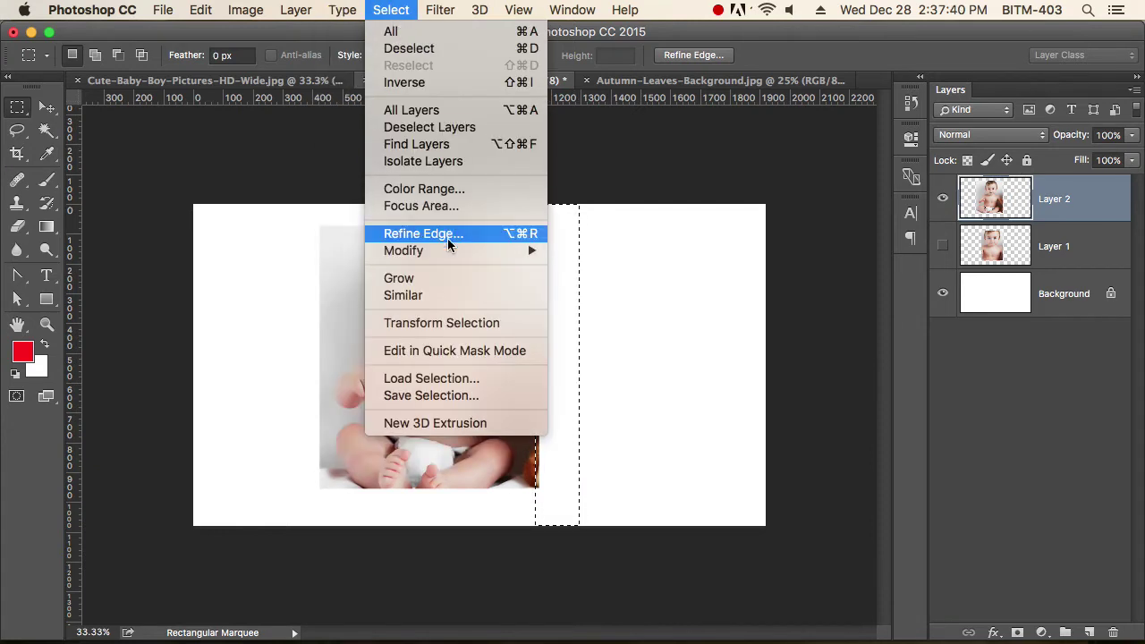
mouse_move(449, 260)
left_click(628, 318)
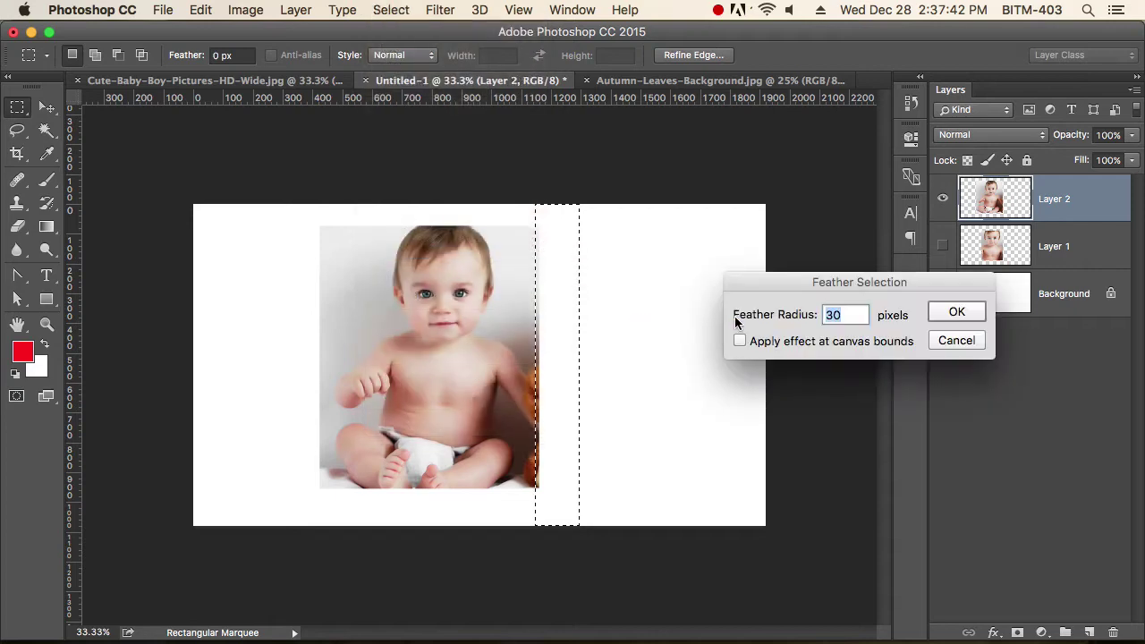
left_click_drag(866, 284, 916, 277)
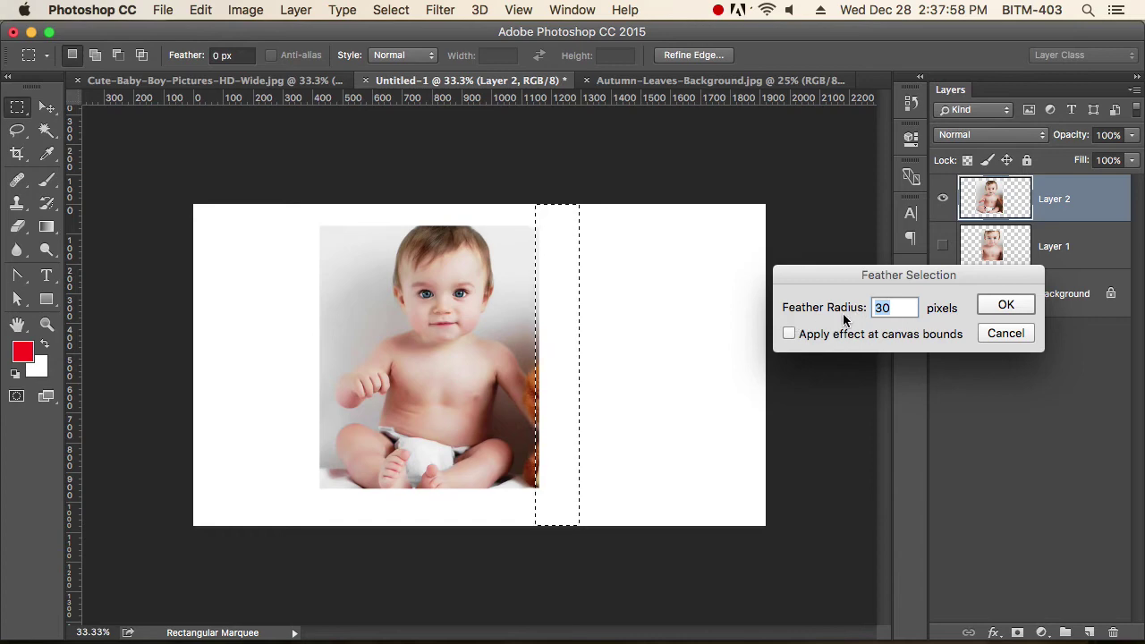
left_click(1007, 306)
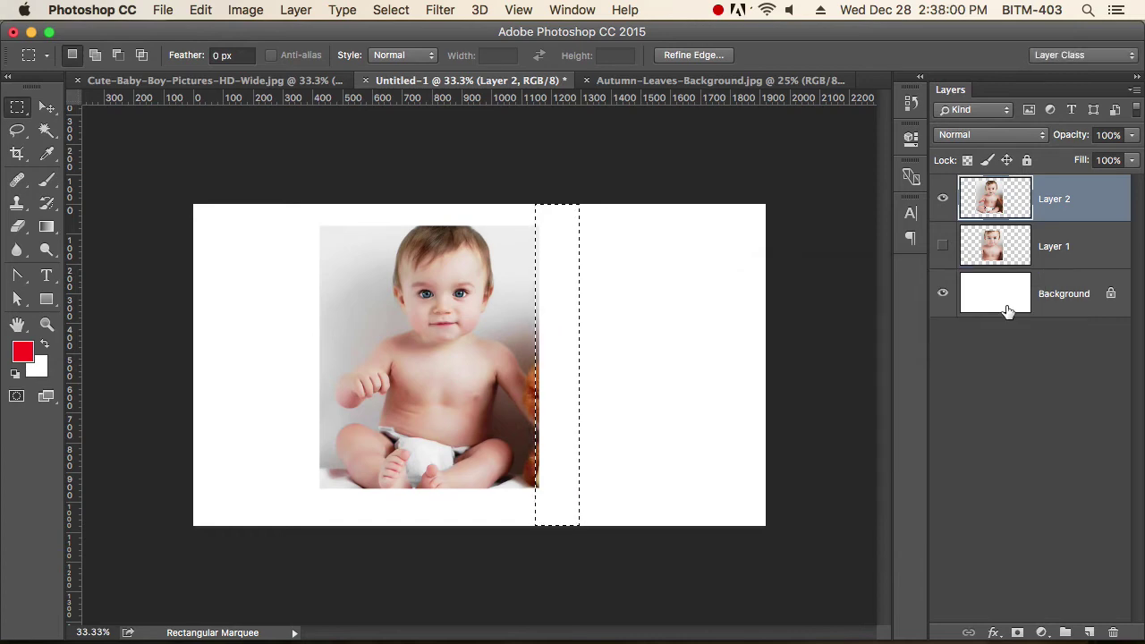
Check the upper corner of the full-height selection up close and apply the 30-pixel feather to it again
left_click(526, 328)
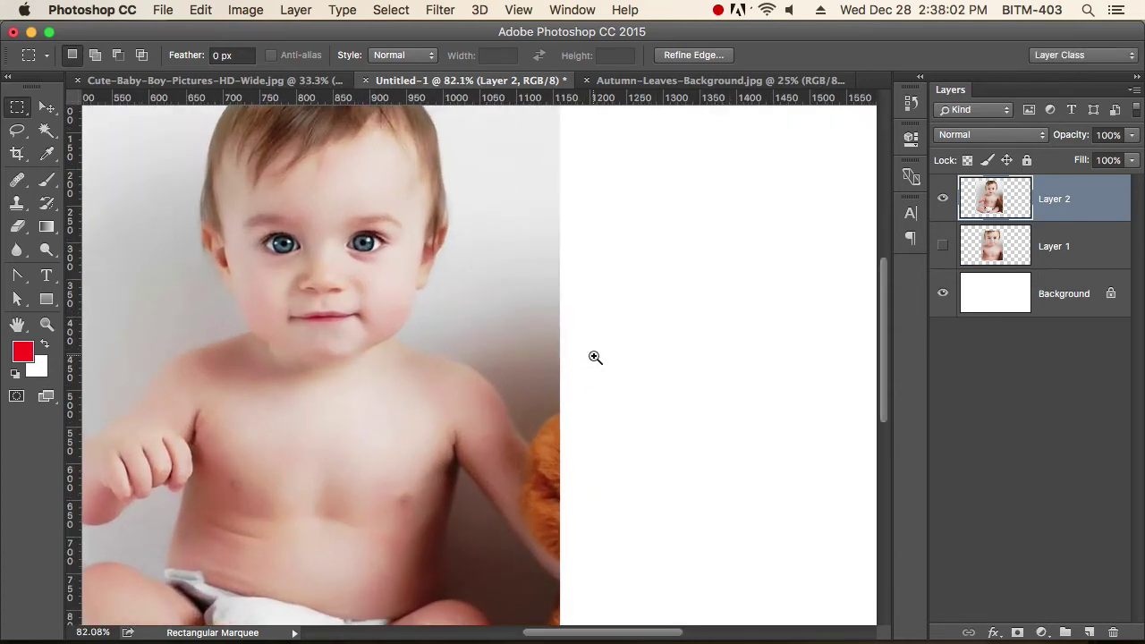
left_click_drag(618, 284, 598, 451)
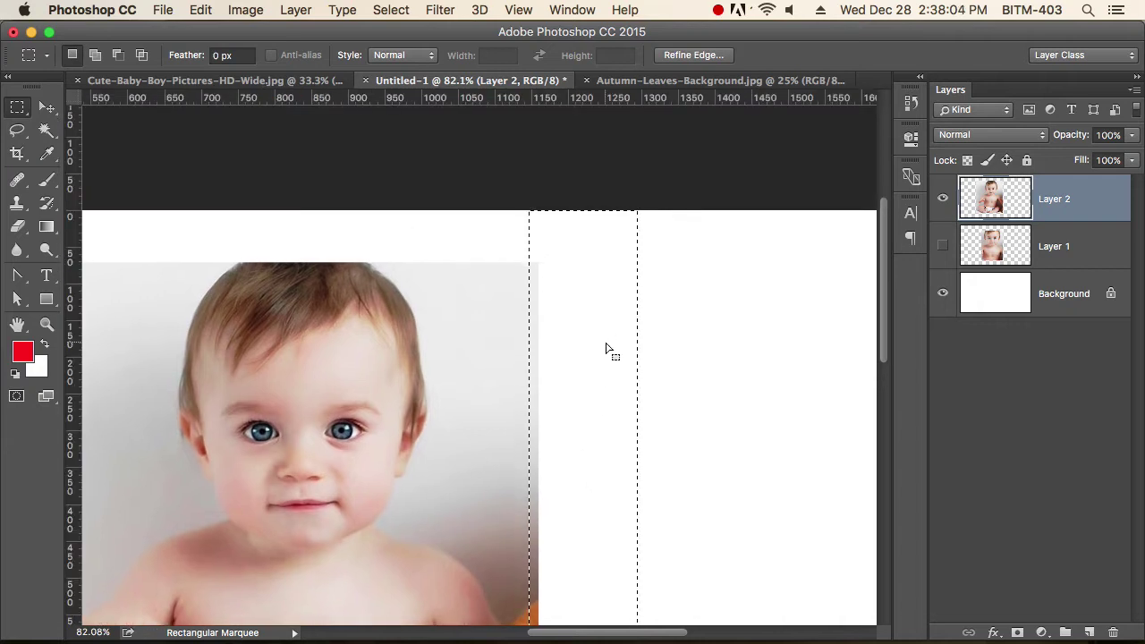
left_click_drag(586, 324, 626, 316)
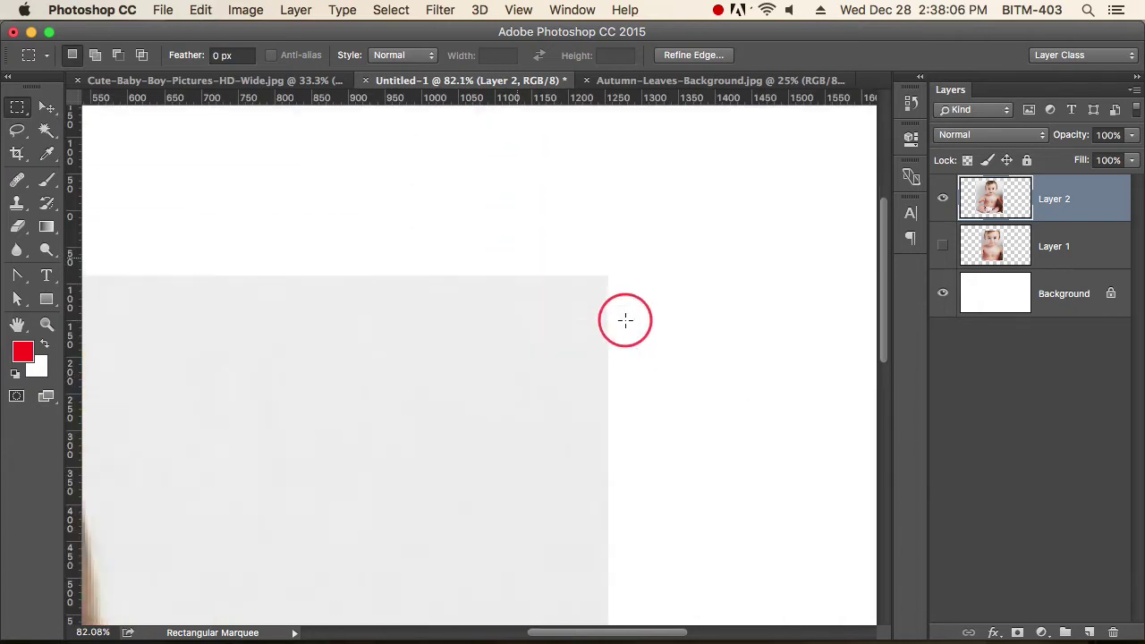
left_click_drag(713, 349, 631, 489)
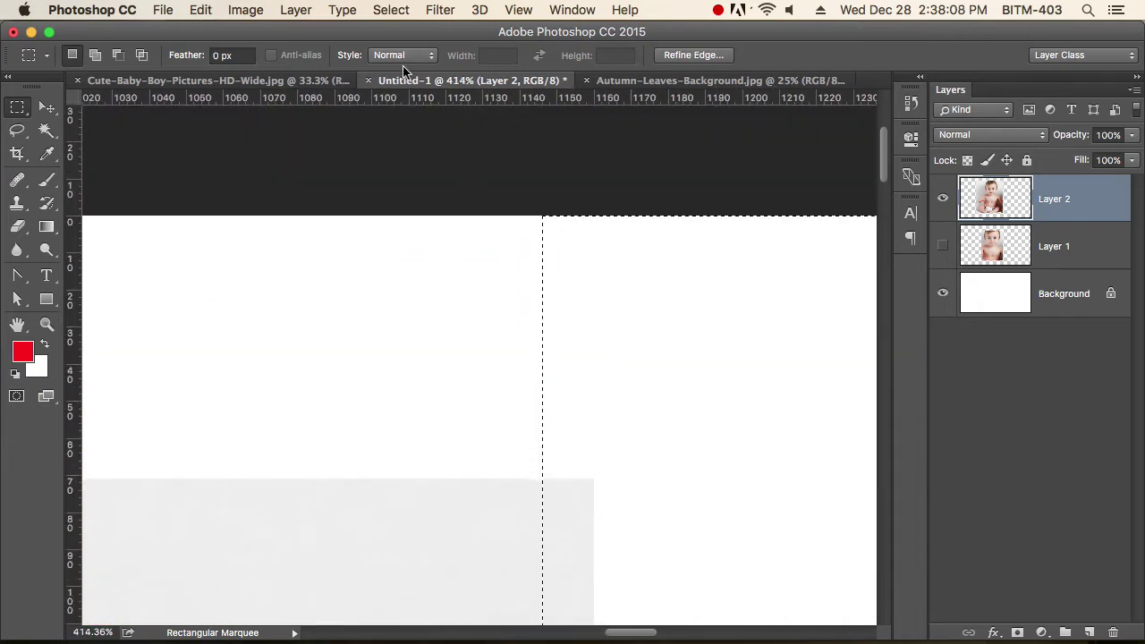
left_click(391, 10)
mouse_move(462, 255)
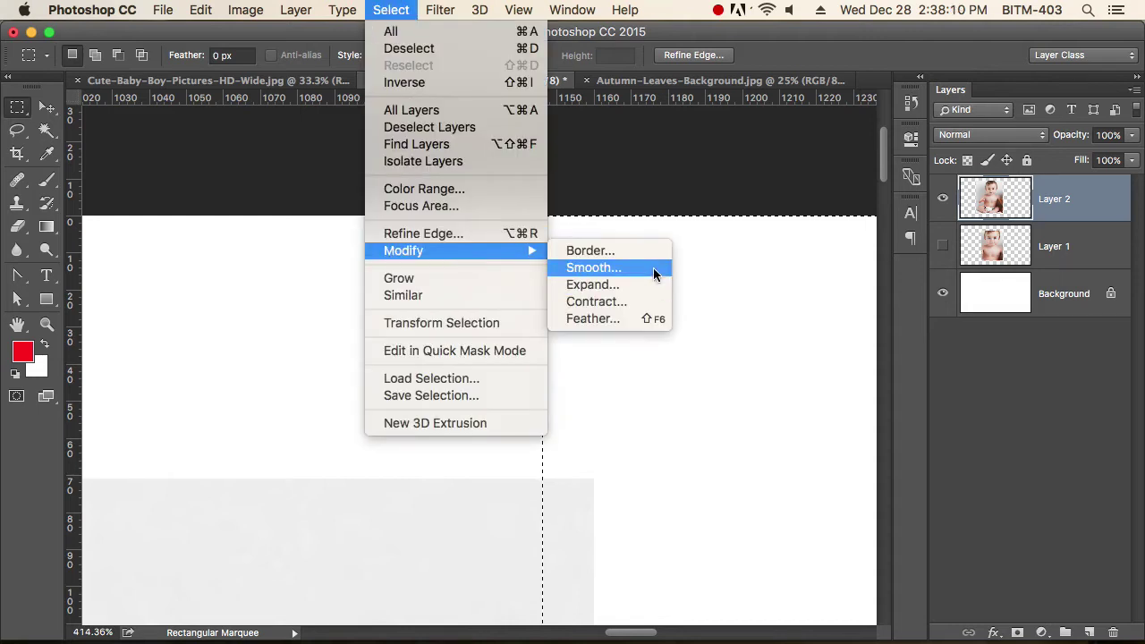
left_click(627, 318)
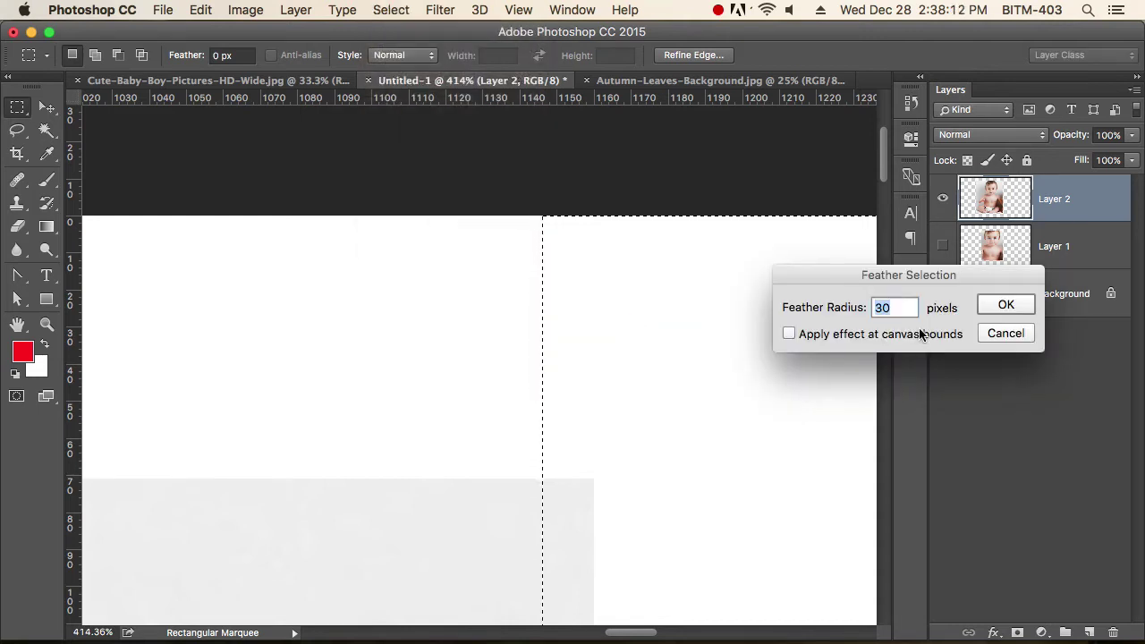
left_click(1004, 304)
left_click(589, 256)
scroll(626, 286, "up", 5)
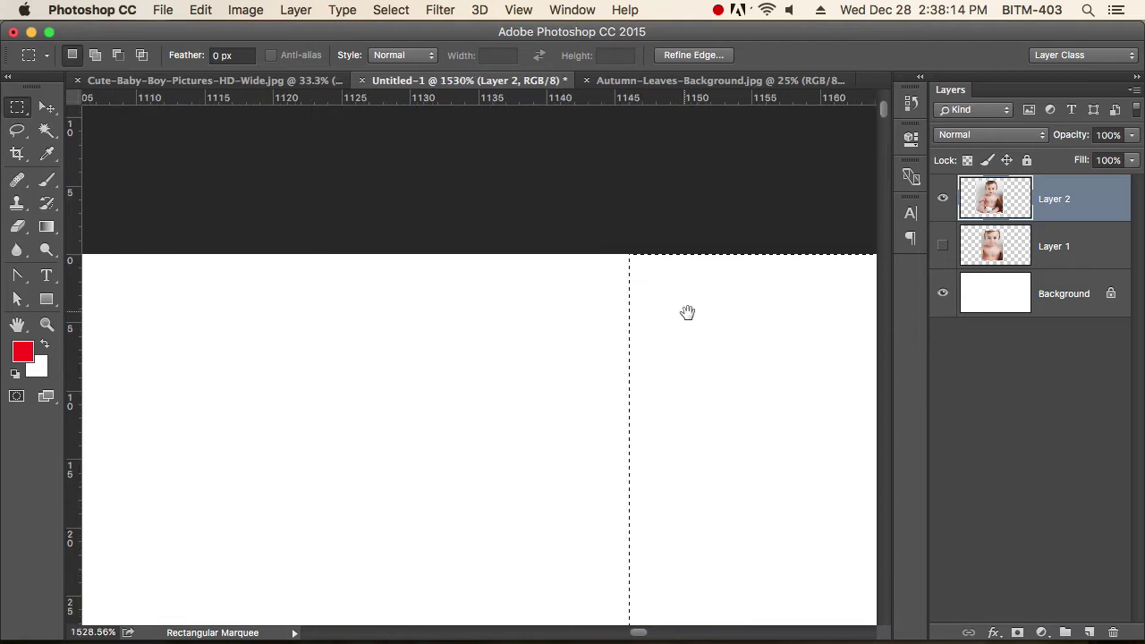
Replace the selection with a tall rectangle inside the canvas that overlaps the whole right edge of the baby photo
left_click(647, 345, "alt+super")
left_click(647, 347, "alt+super")
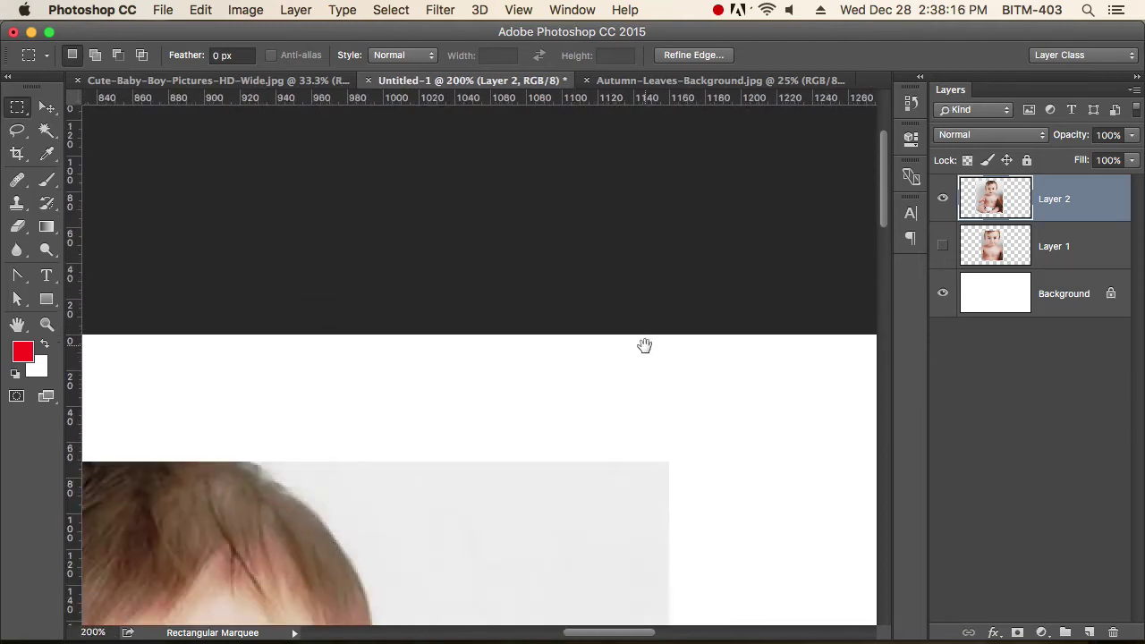
left_click(678, 429, "alt+super")
left_click(511, 230, "alt+super")
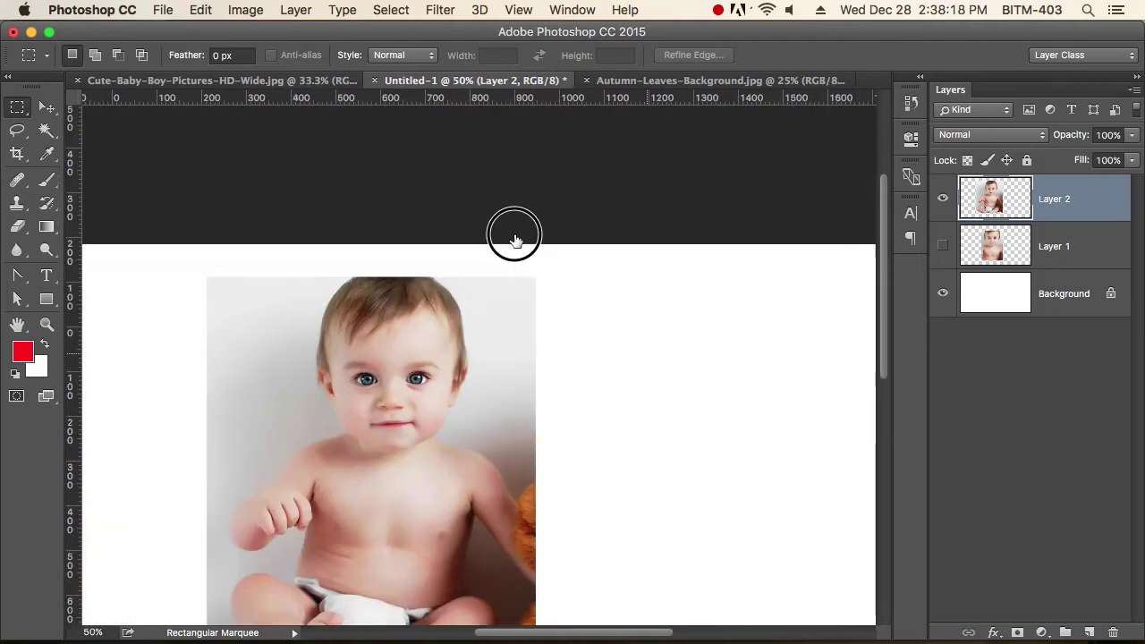
left_click(477, 171, "alt+super")
left_click_drag(442, 161, 554, 581)
Feather the new rectangular selection by 30 pixels
left_click(391, 10)
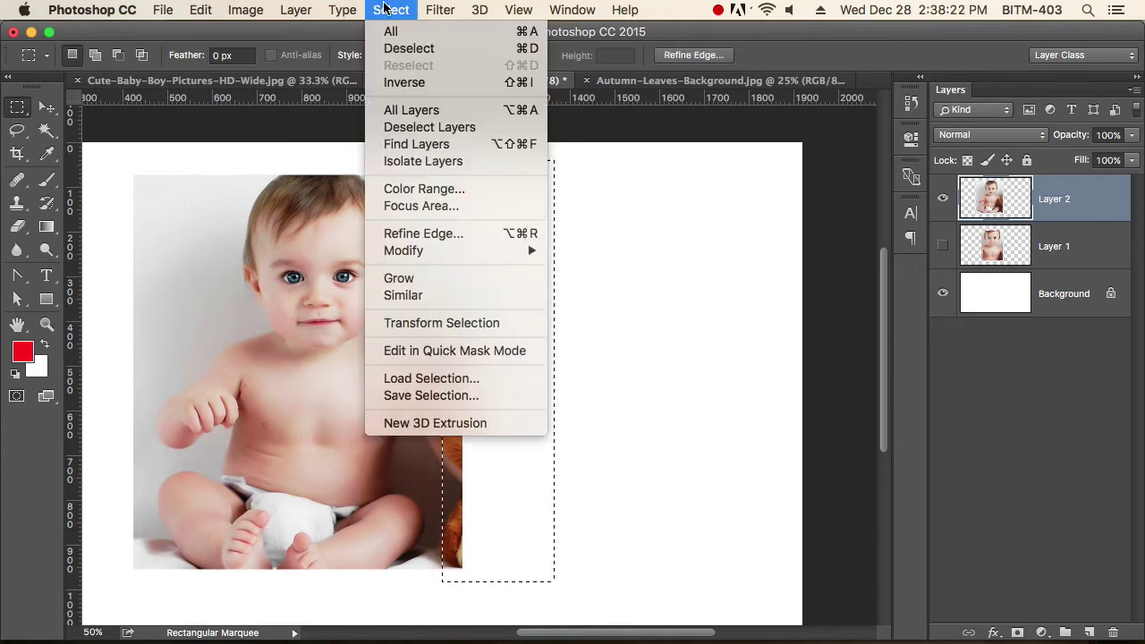
mouse_move(486, 251)
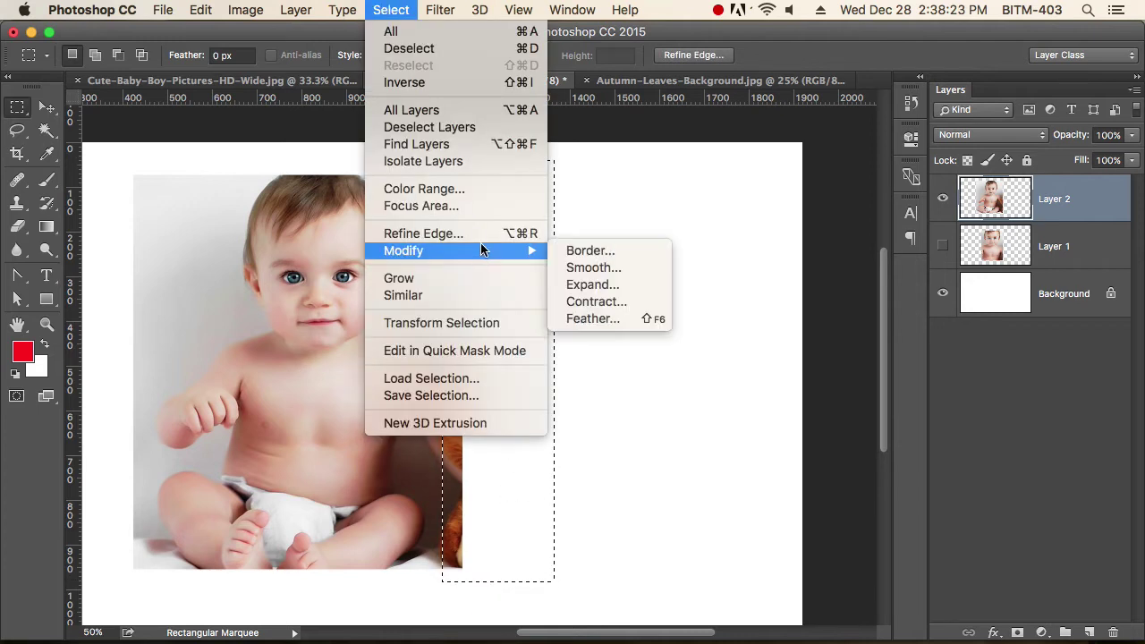
left_click(630, 319)
left_click(1010, 307)
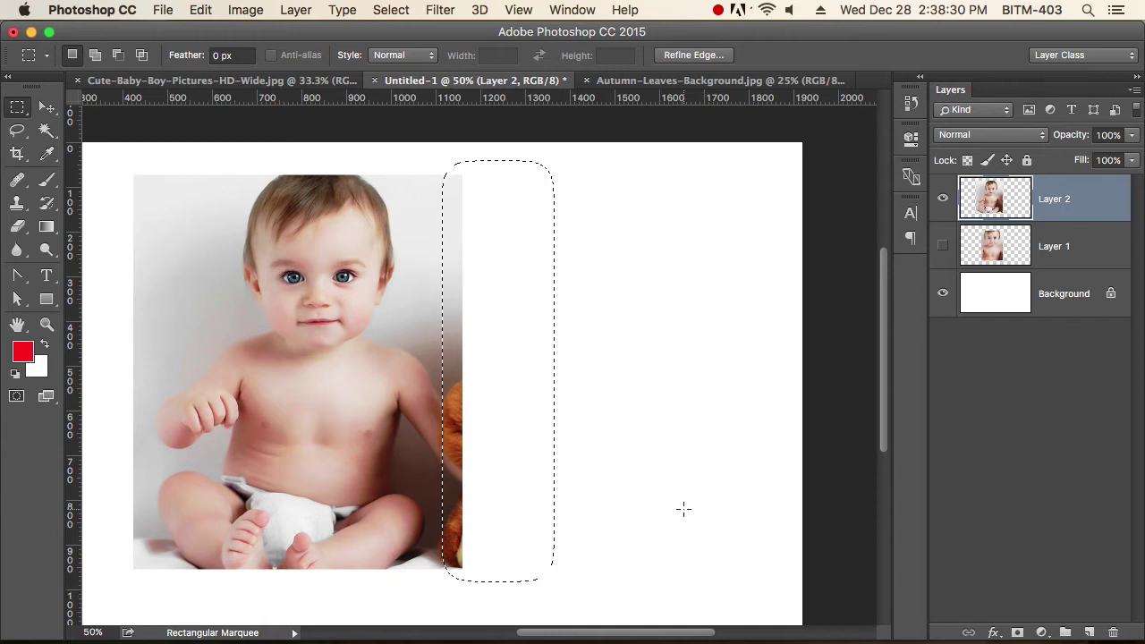
Delete the Layer 2 content inside the feathered selection repeatedly to fade out the photo's right edge
left_click_drag(588, 479, 570, 461)
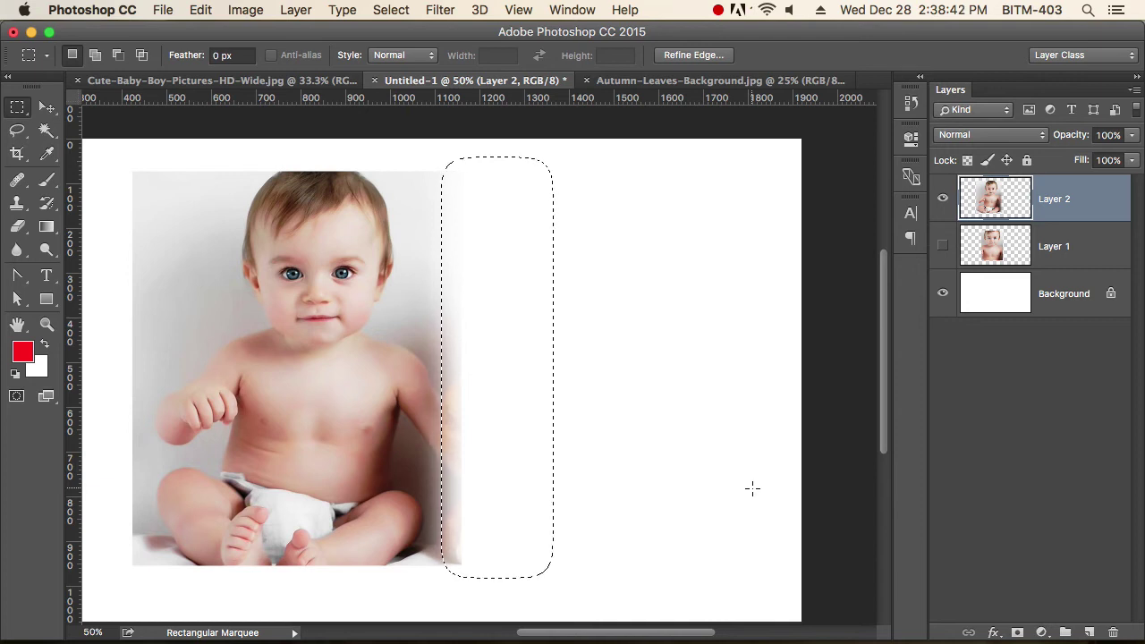
left_click_drag(504, 569, 549, 575)
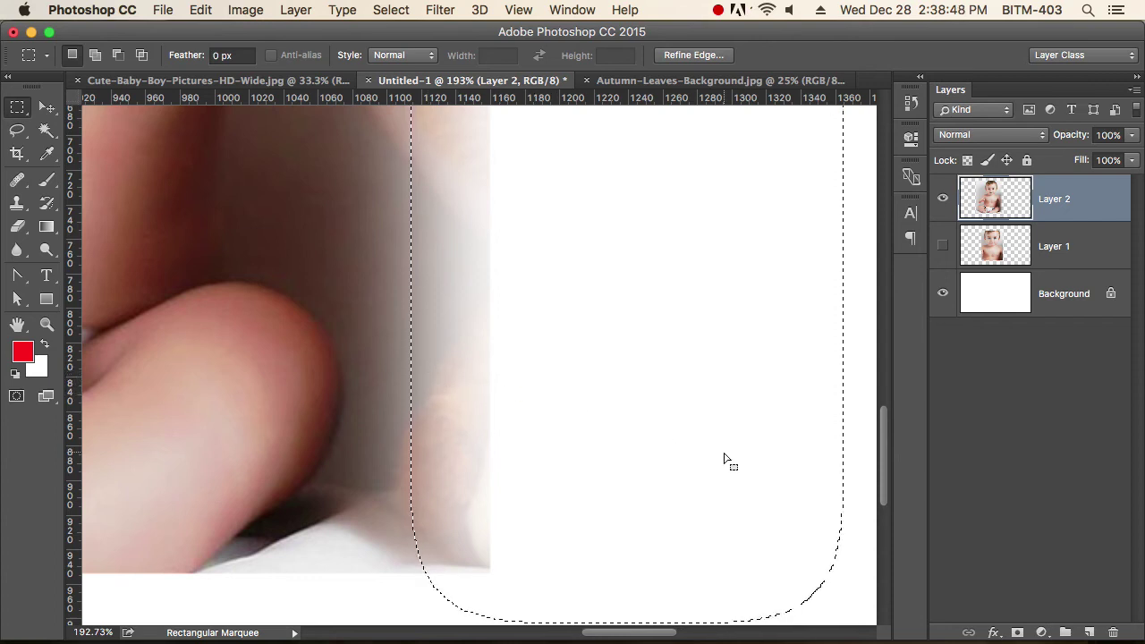
key("Delete")
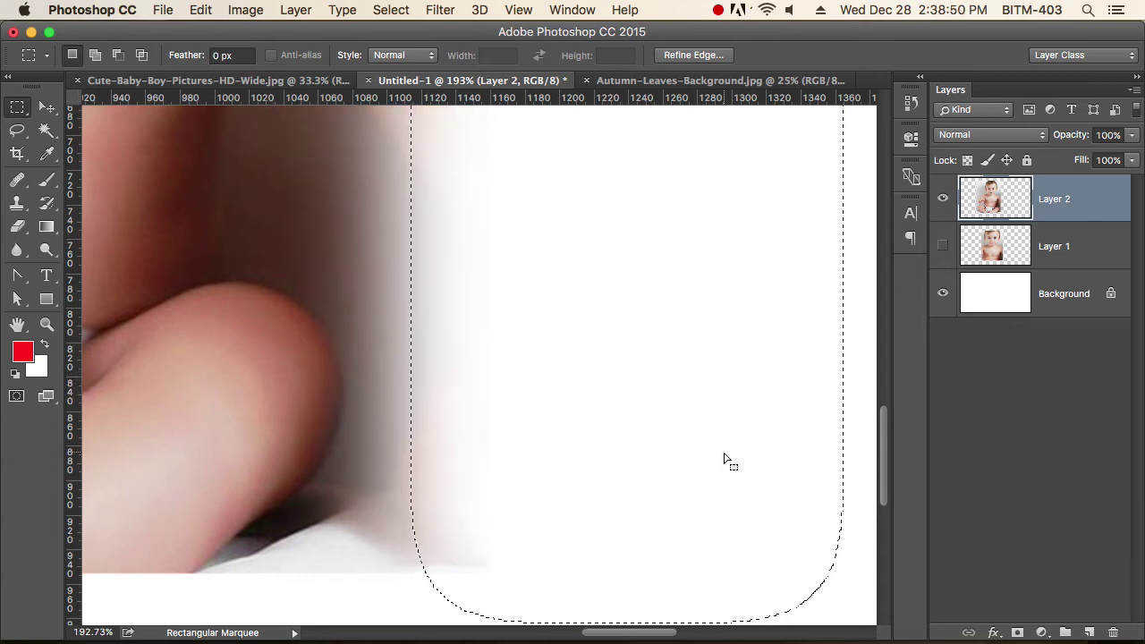
left_click_drag(488, 561, 532, 557)
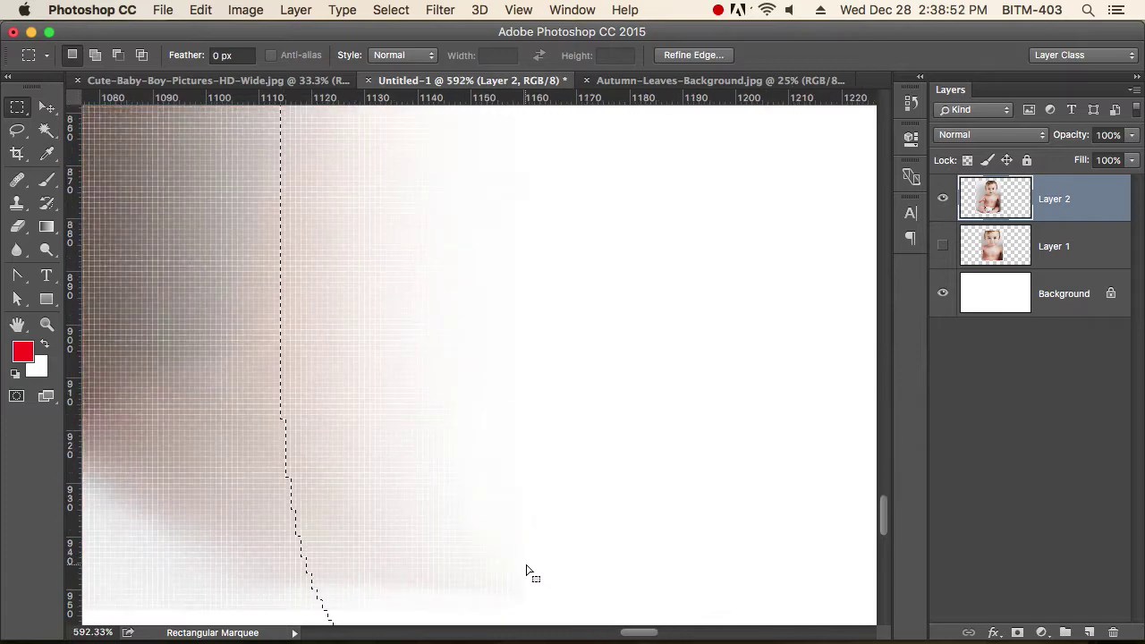
scroll(573, 478, "down", 5)
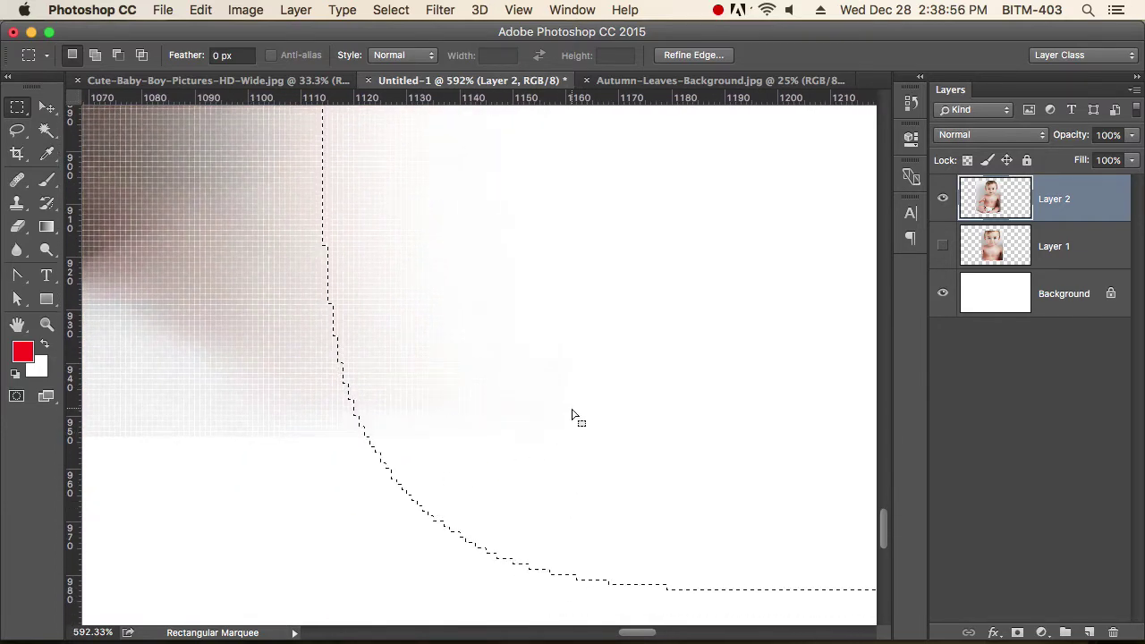
Deselect and examine the faded right edge of the photo, marking the soft transition beside the arm with a small marquee
key("super+d")
left_click(552, 313, "alt+super")
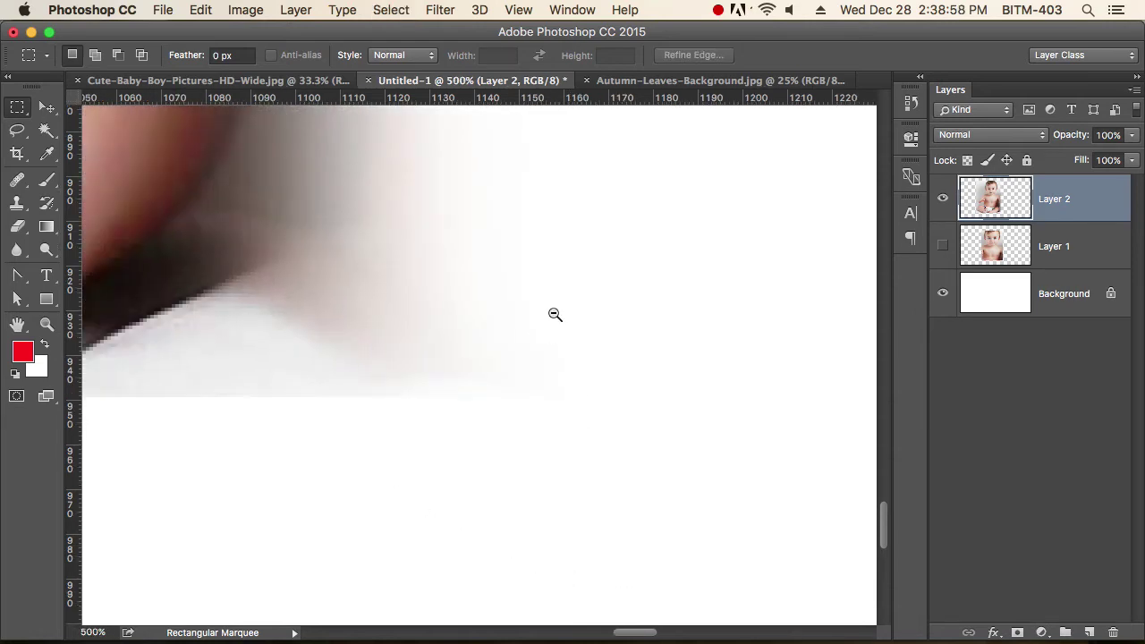
left_click(555, 319, "alt+super")
left_click(555, 319, "alt+super")
left_click(596, 245, "alt+super")
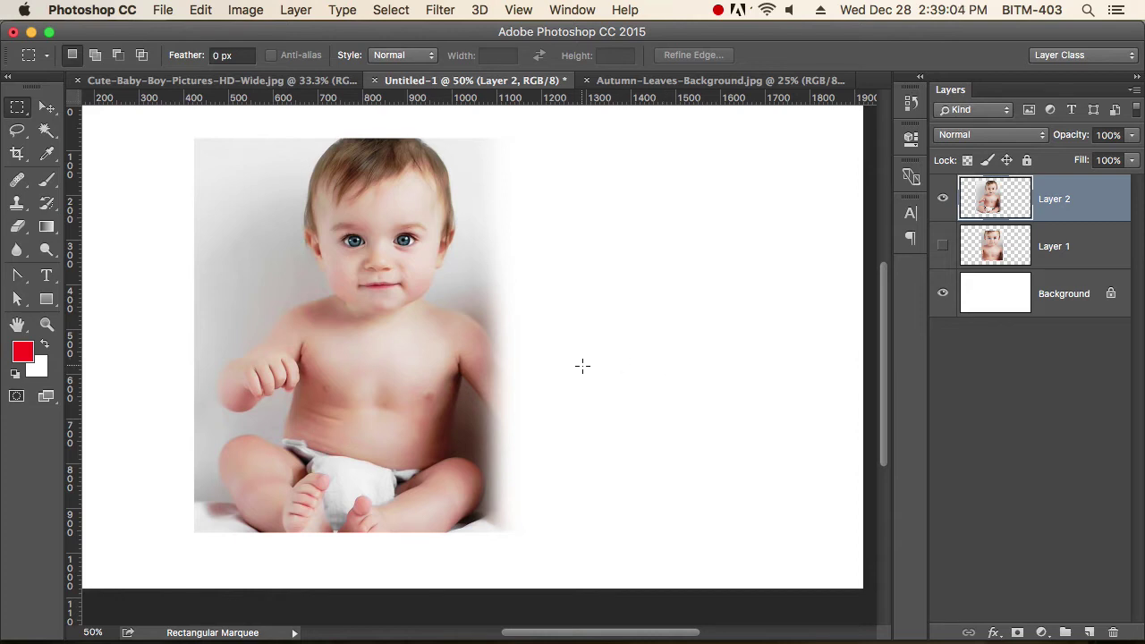
left_click_drag(494, 386, 610, 382)
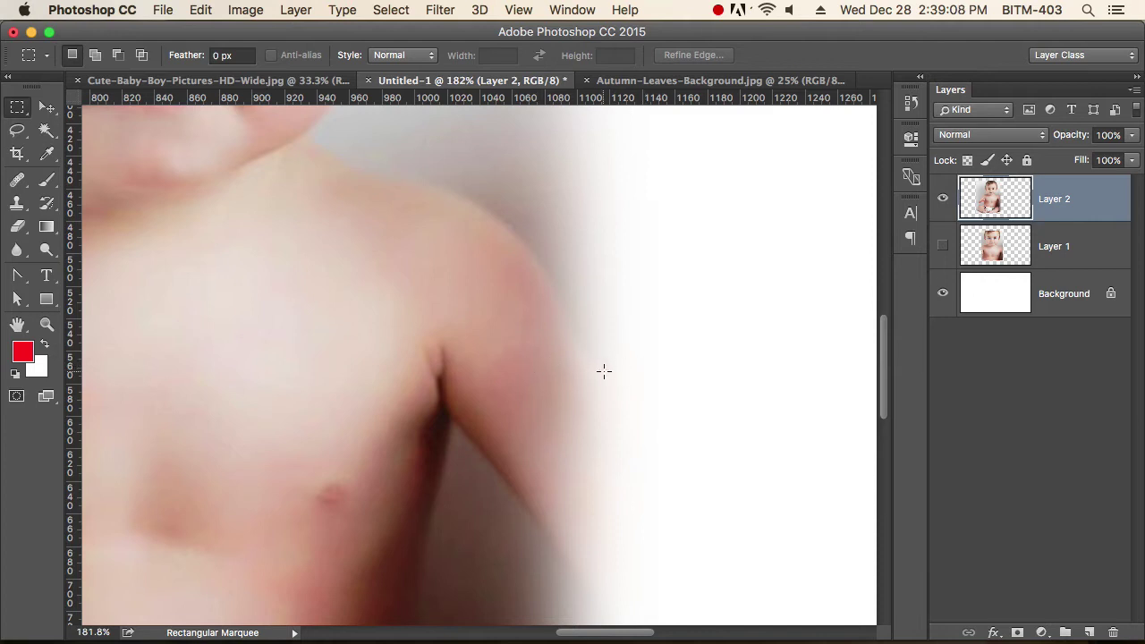
left_click_drag(530, 356, 639, 387)
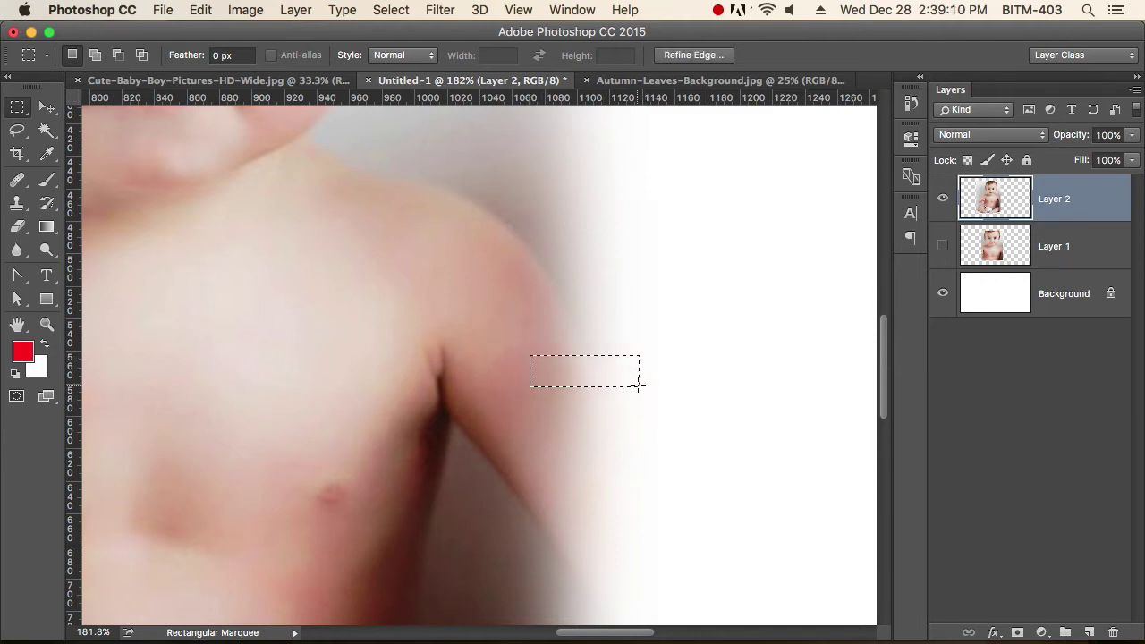
Replace the small marquee with a tall rectangular selection overlapping the photo's left edge beside the baby's hand
left_click(322, 332)
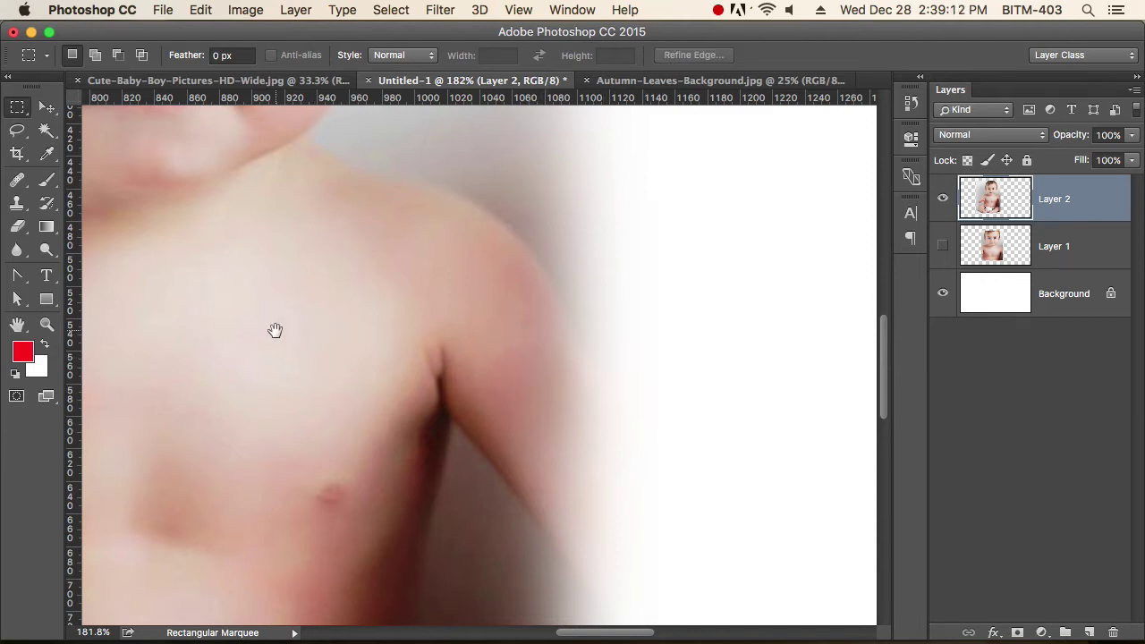
scroll(805, 324, "left", 10)
left_click_drag(333, 166, 444, 470)
Feather the left-edge selection by 5 pixels and delete the photo content inside it
left_click(438, 10)
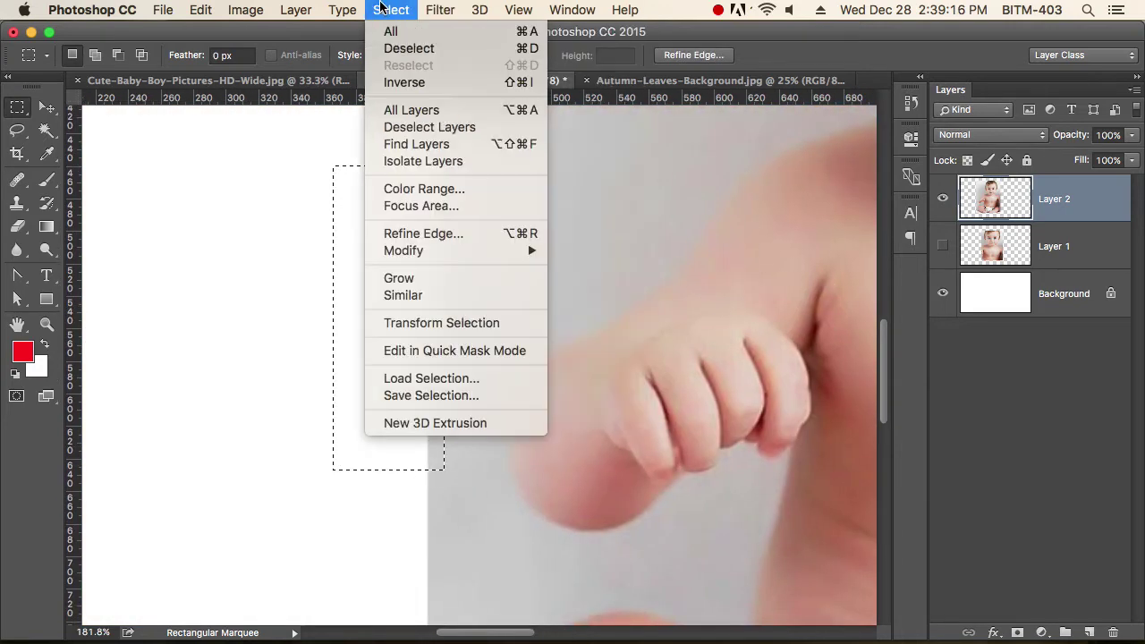
mouse_move(475, 261)
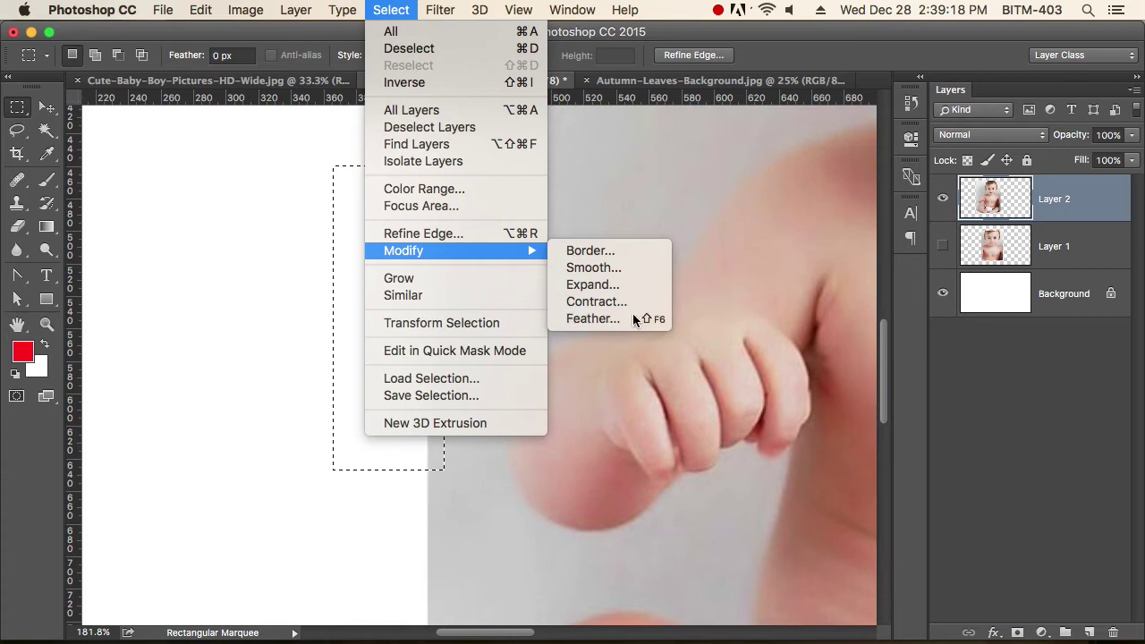
left_click(636, 314)
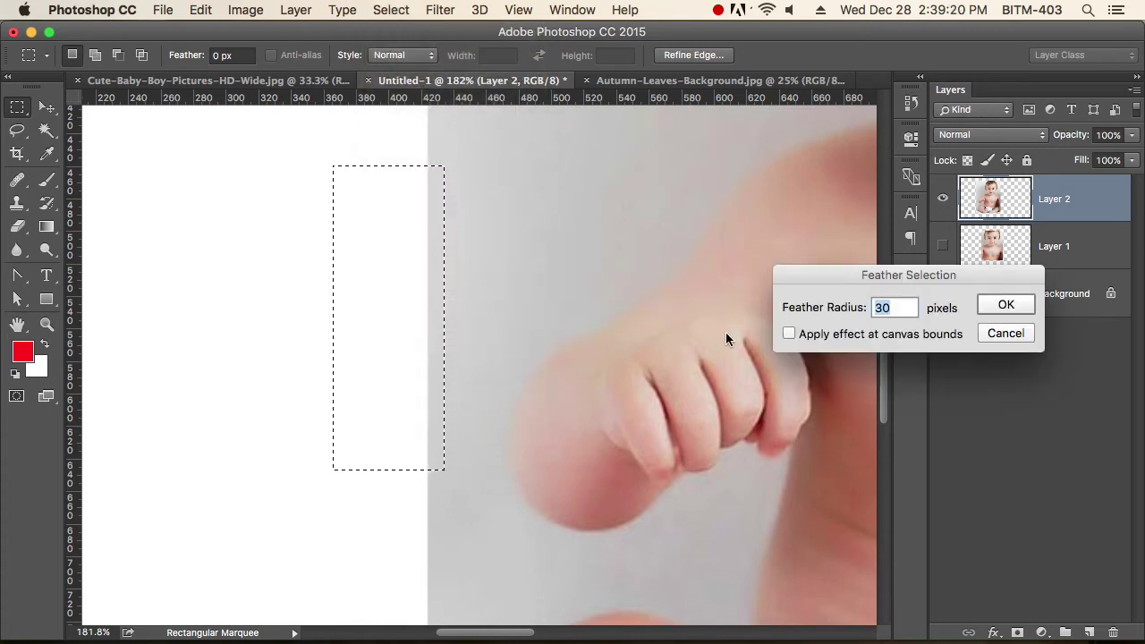
type("5")
key("Return")
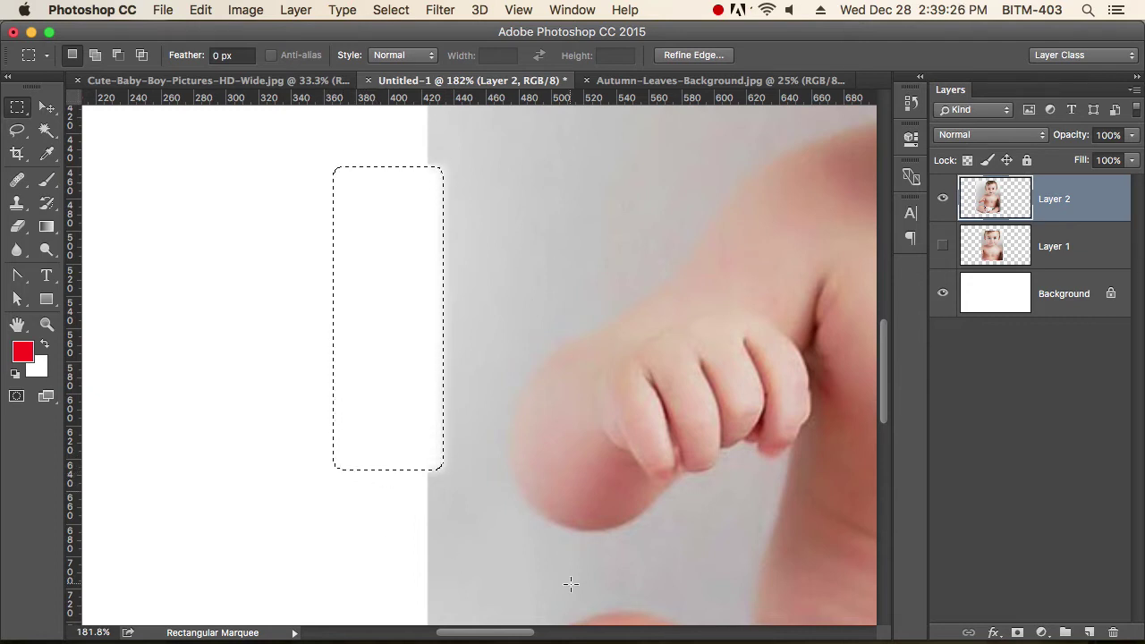
Deselect and compare the softened notch on the photo's left edge with the faded right edge
left_click(421, 557)
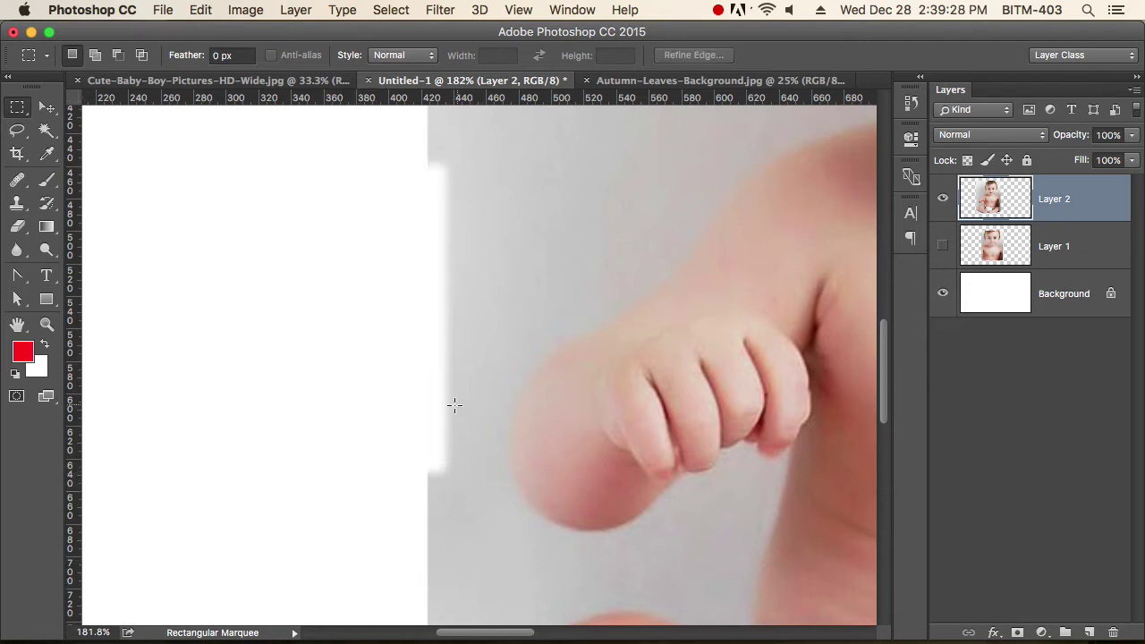
left_click(531, 427, "alt")
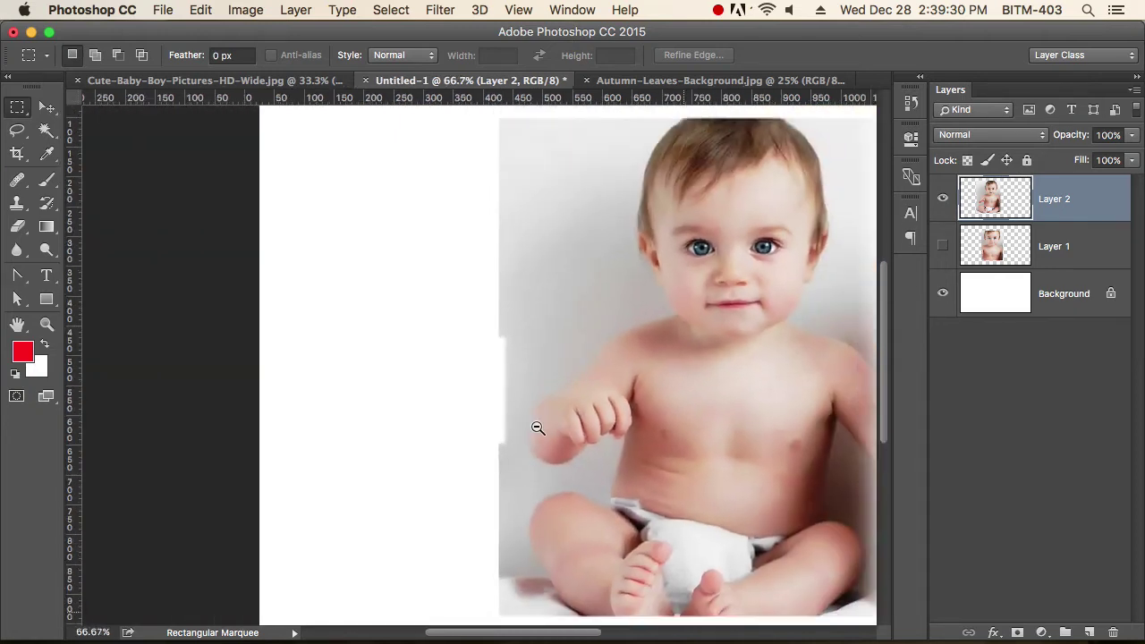
left_click_drag(575, 453, 514, 454)
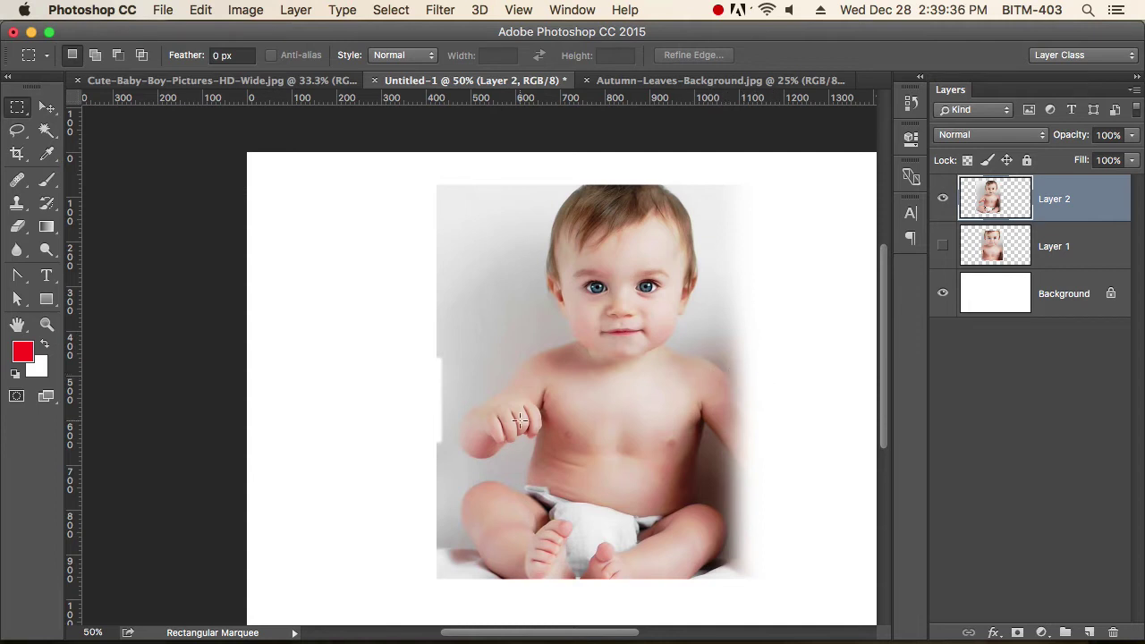
left_click_drag(439, 395, 552, 398)
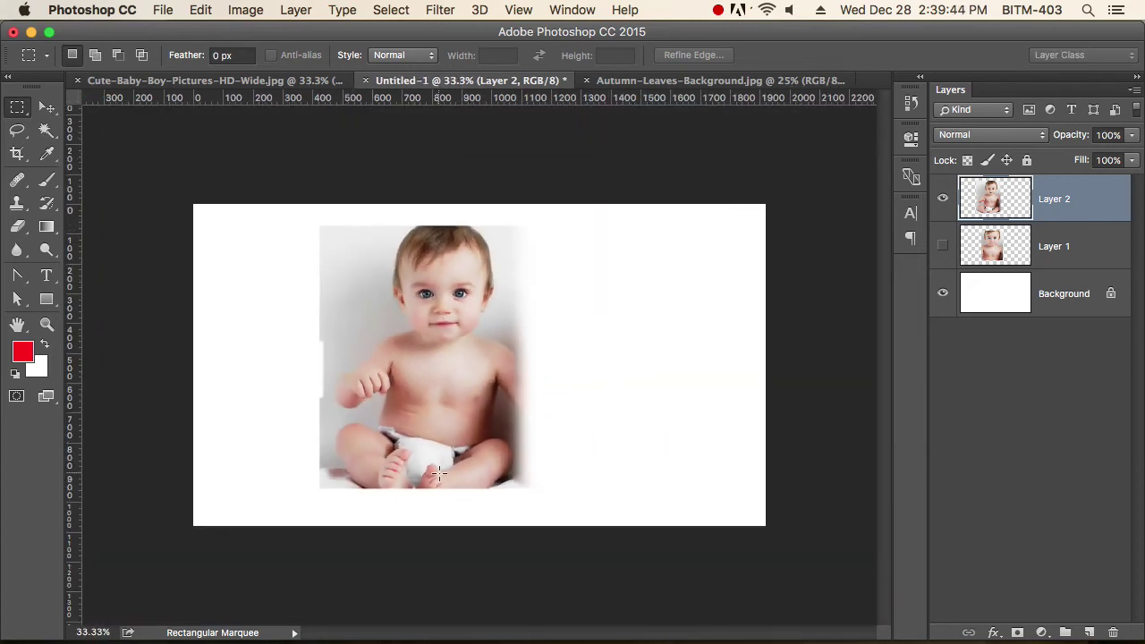
Undo the feathered deletions along both photo edges until Layer 2 is fully restored with no active selection
key("super+z")
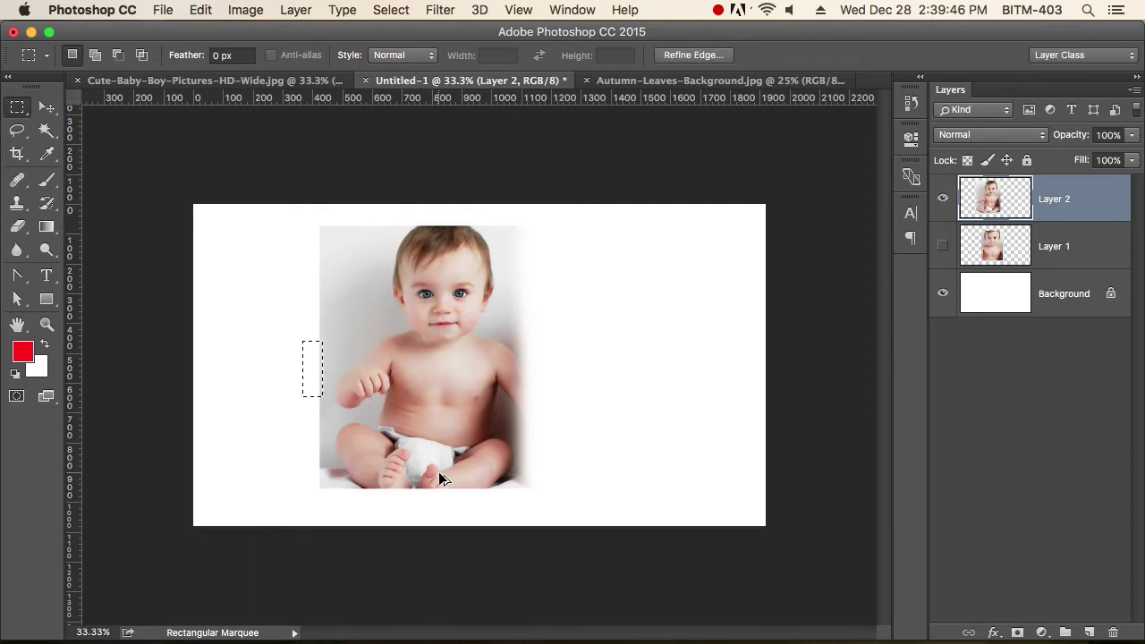
key("super+alt+z")
key("super+alt+z")
key("super+alt+z")
key("super+alt+z")
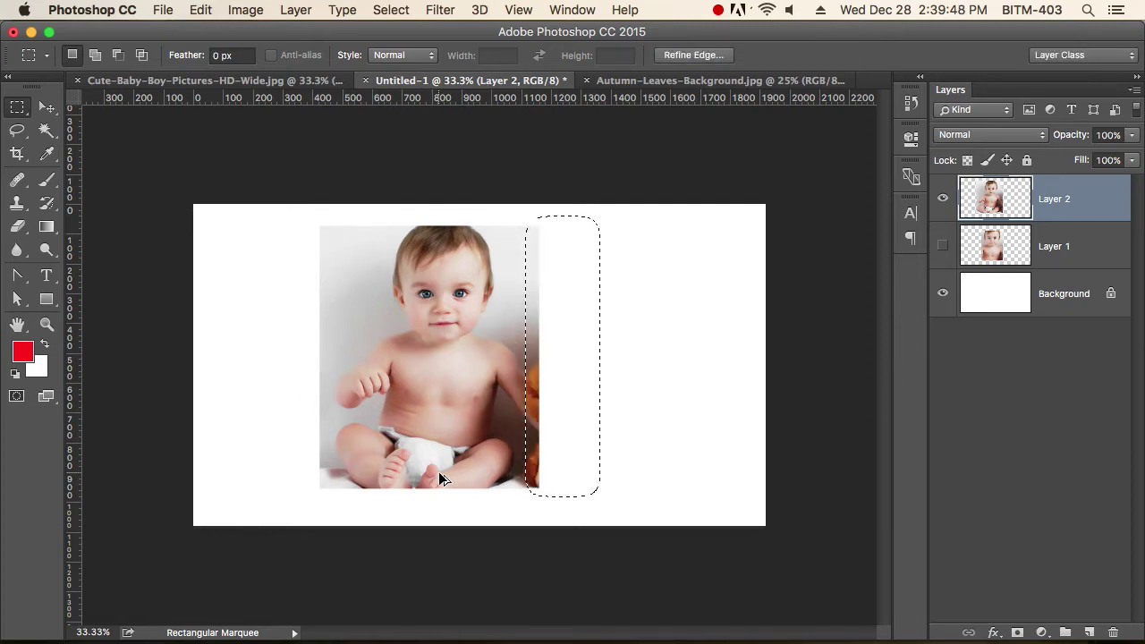
key("super+alt+z")
key("super+alt+z")
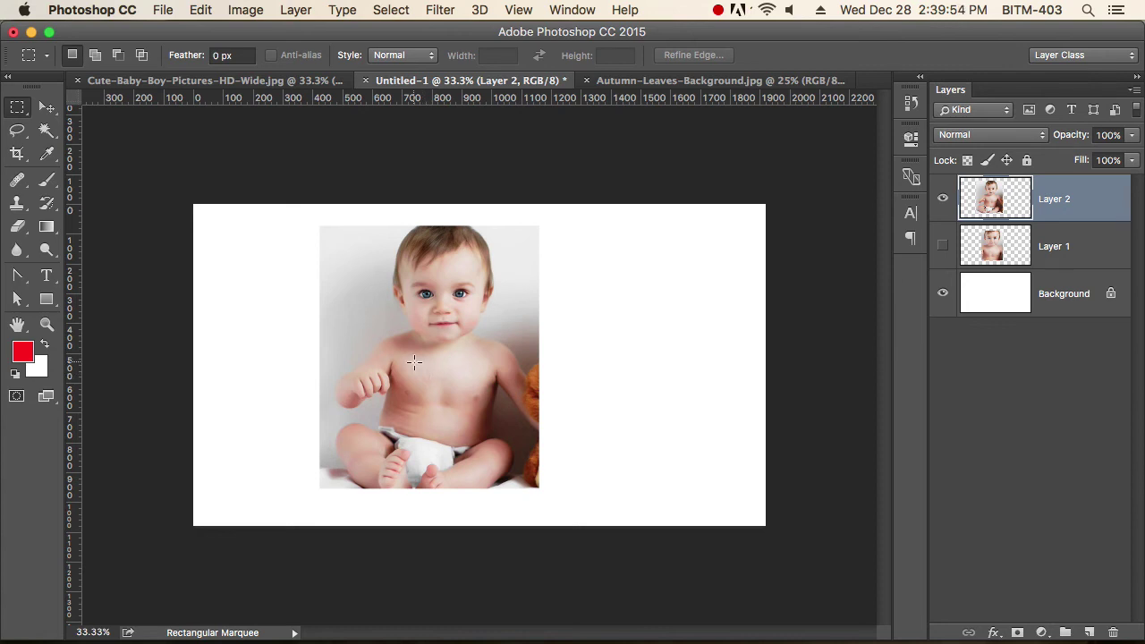
Draw a rectangular selection just inside the photo's borders, trying out and undoing a deletion of its contents
left_click(442, 326, "super")
scroll(486, 345, "left", 1)
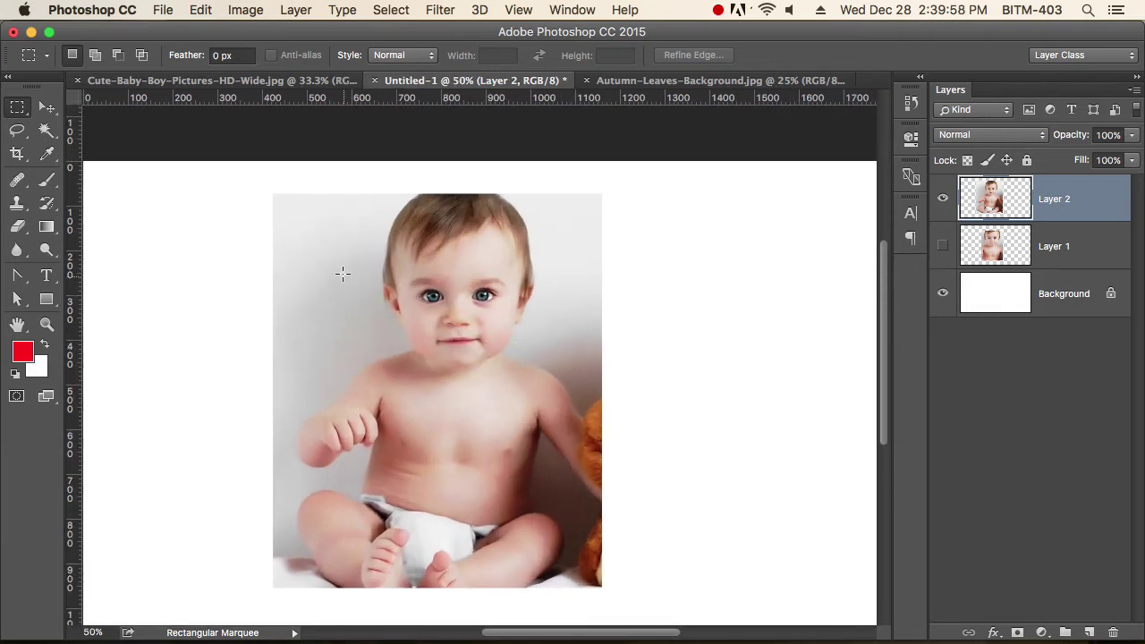
left_click_drag(280, 204, 594, 581)
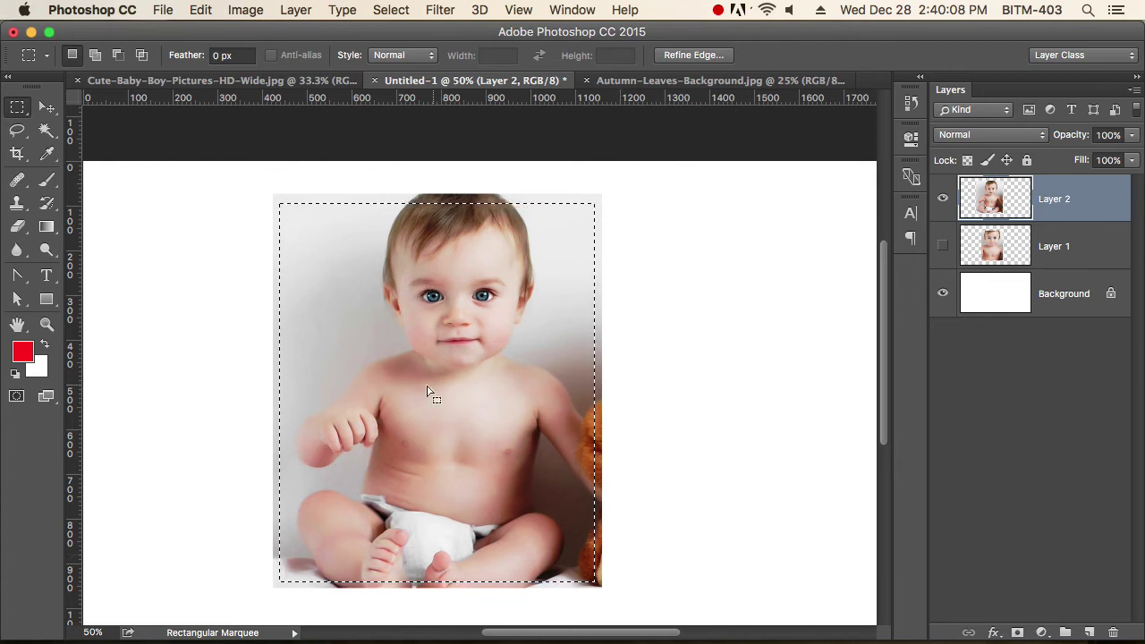
key("Delete")
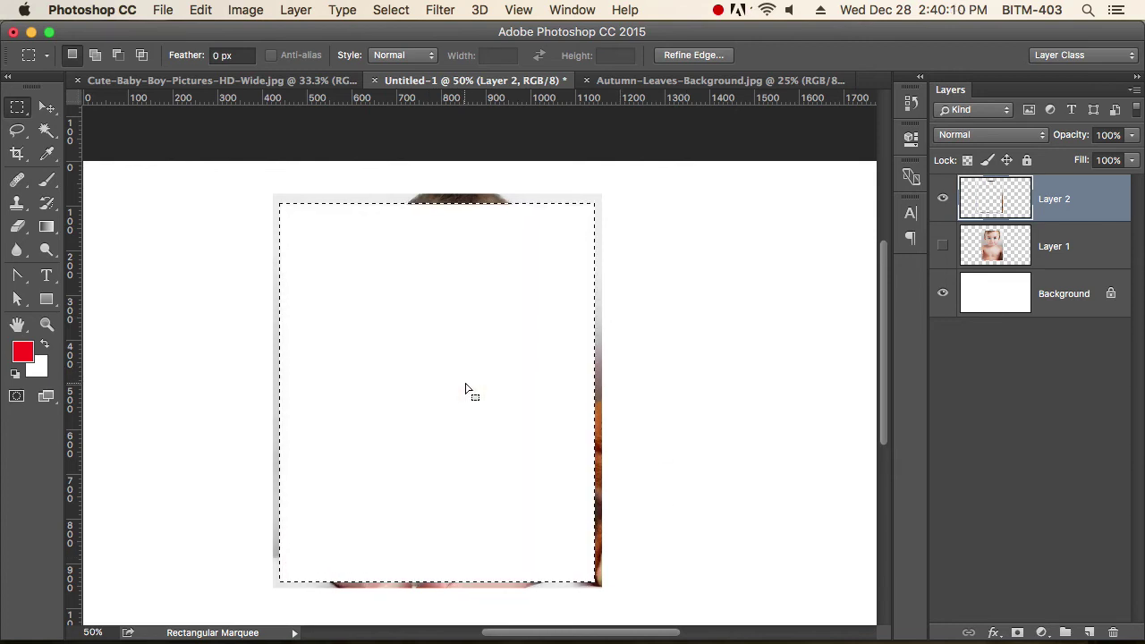
key("super+z")
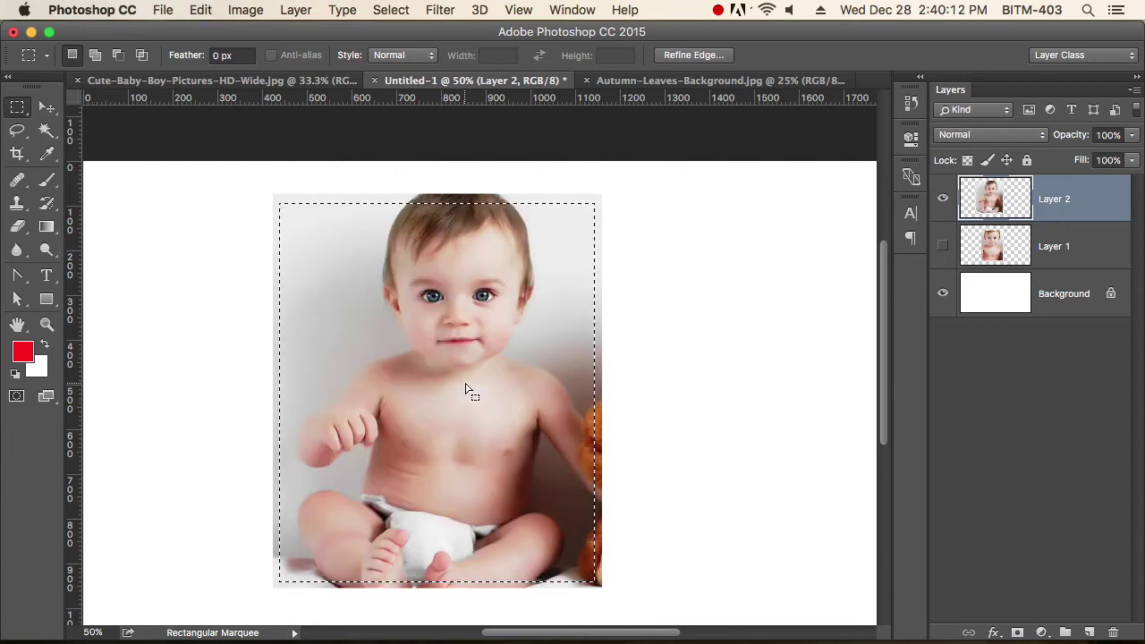
Feather the rectangular selection by 30 pixels, trying out and undoing a deletion of the photo content inside it
left_click(391, 8)
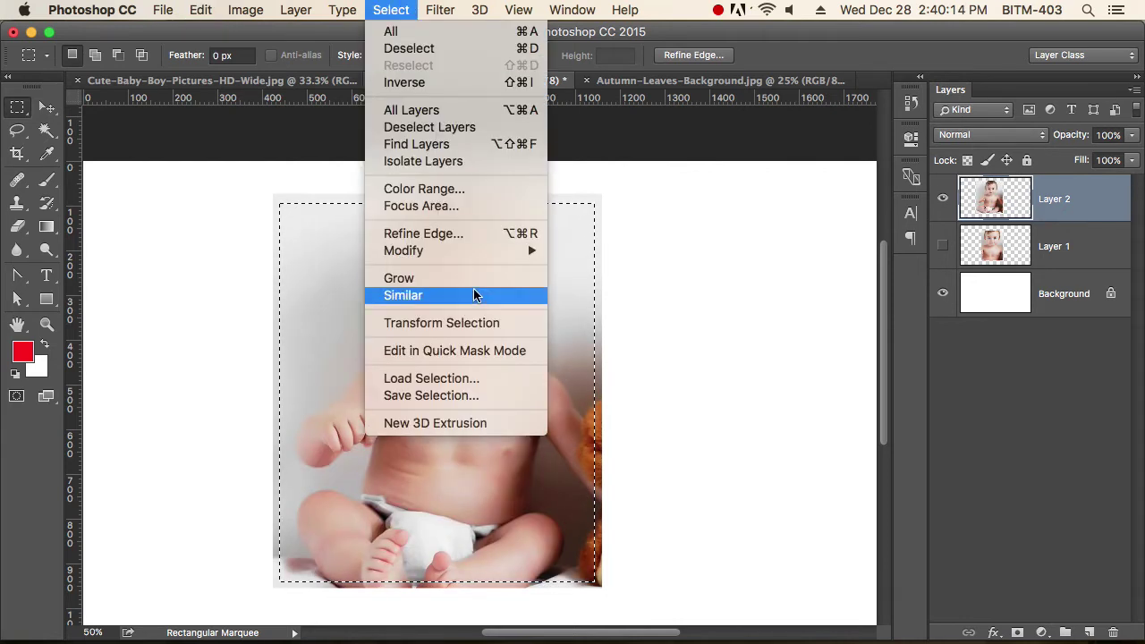
mouse_move(447, 250)
left_click(644, 319)
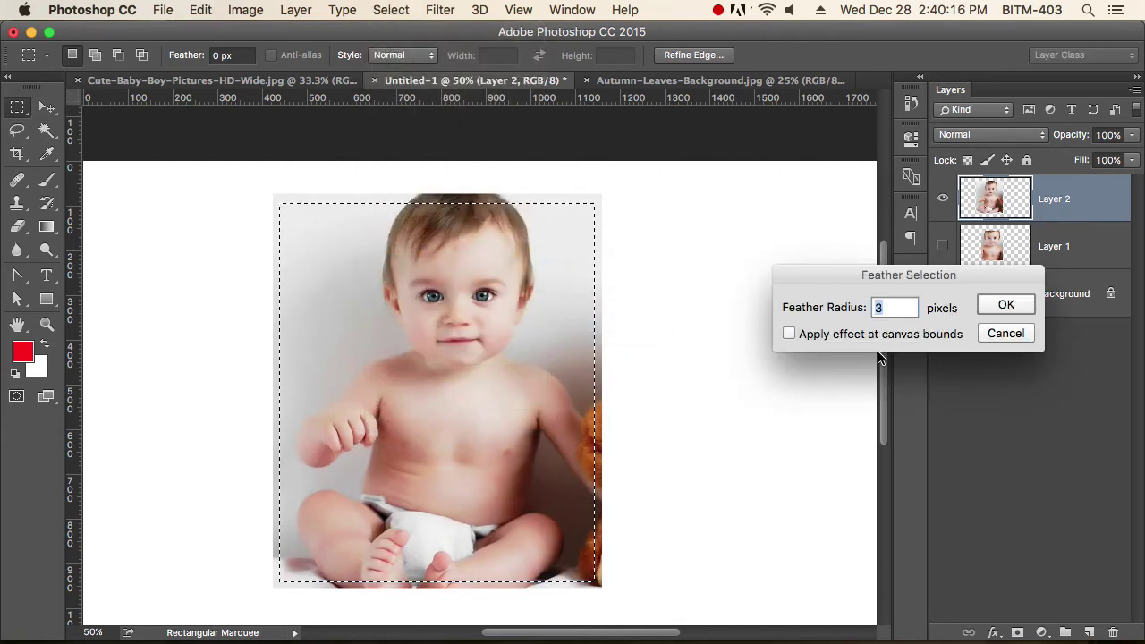
type("30")
key("Return")
key("Delete")
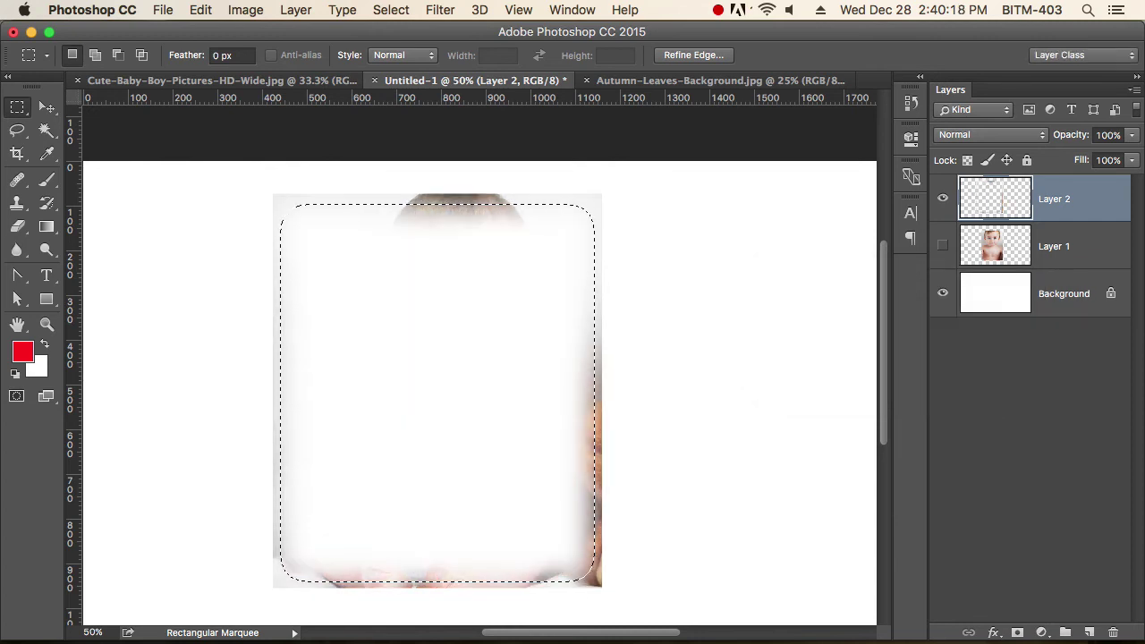
key("super+z")
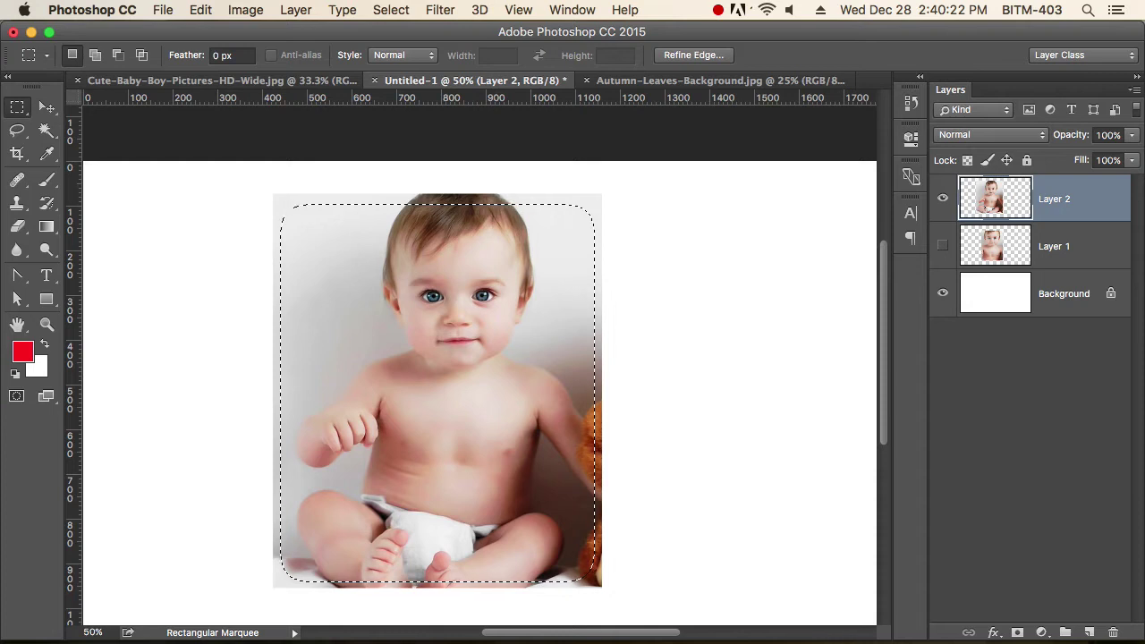
Invert the feathered selection so it covers the area around the photo's outer edges
left_click(395, 11)
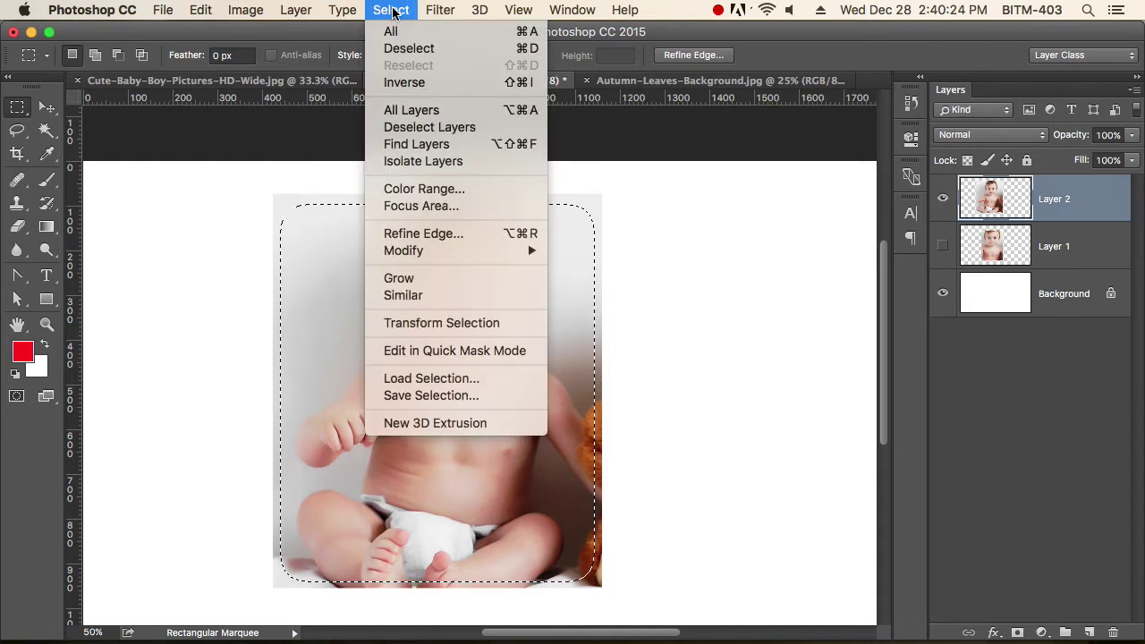
left_click(491, 89)
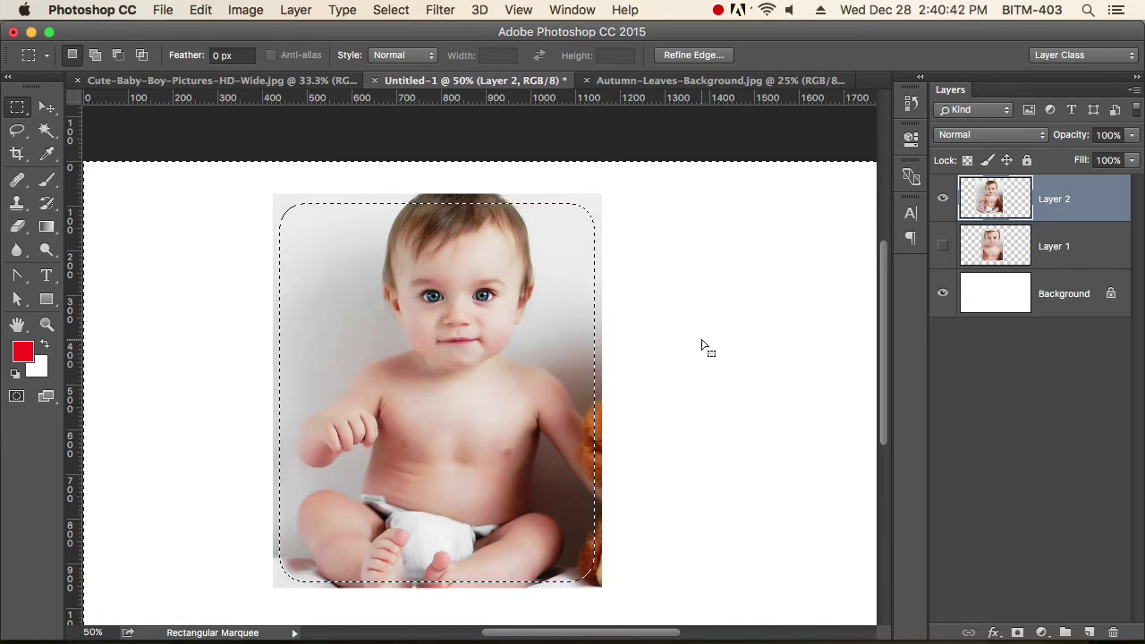
left_click(630, 327, "alt")
left_click(630, 327, "alt")
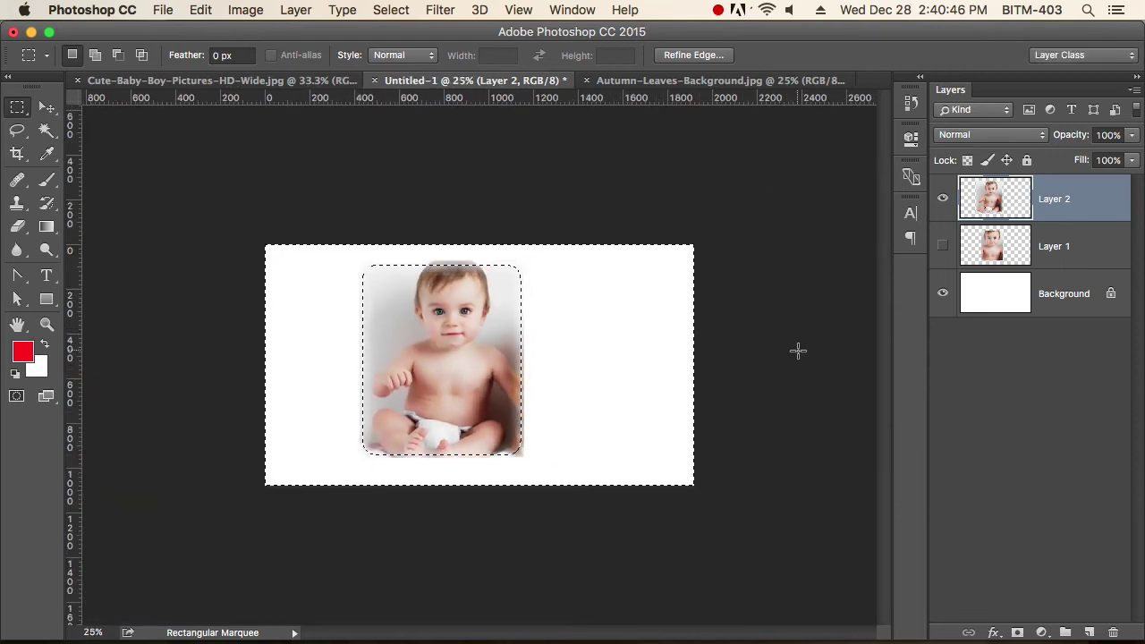
left_click(546, 481)
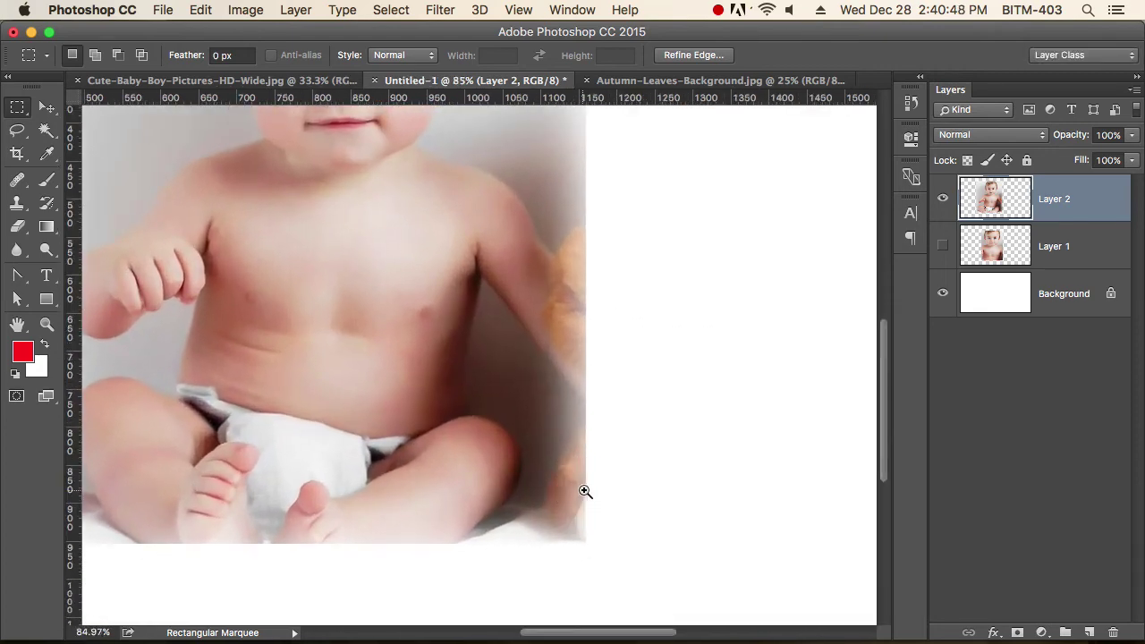
Delete the Layer 2 content in the inverted selection repeatedly to fade the photo's outer edges, and deselect
key("Delete")
key("Delete")
key("Delete")
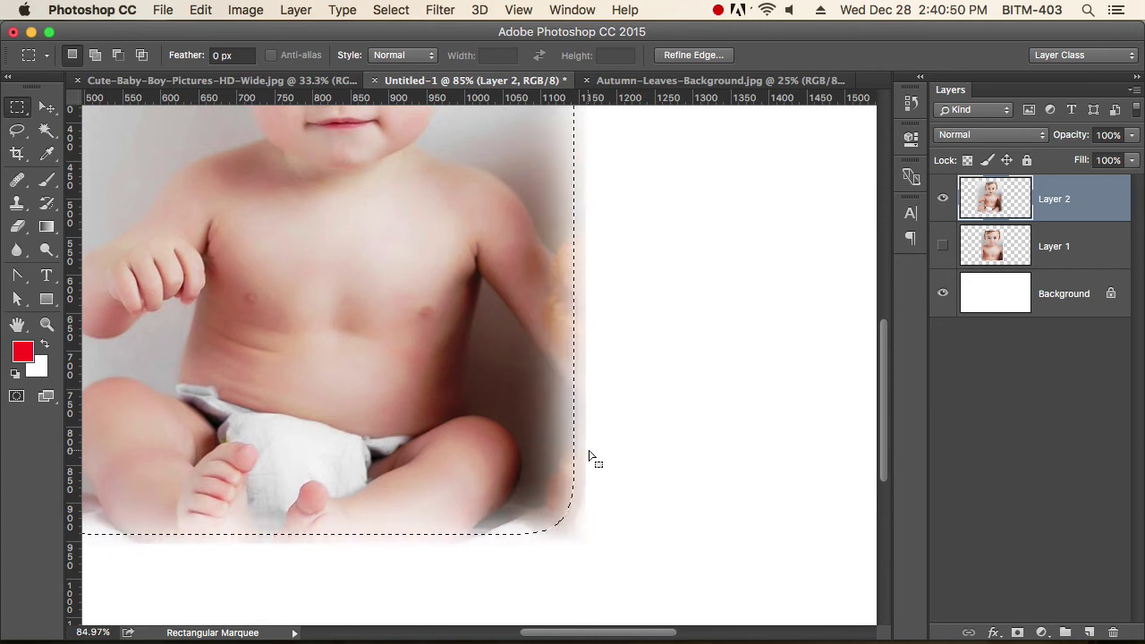
key("super+d")
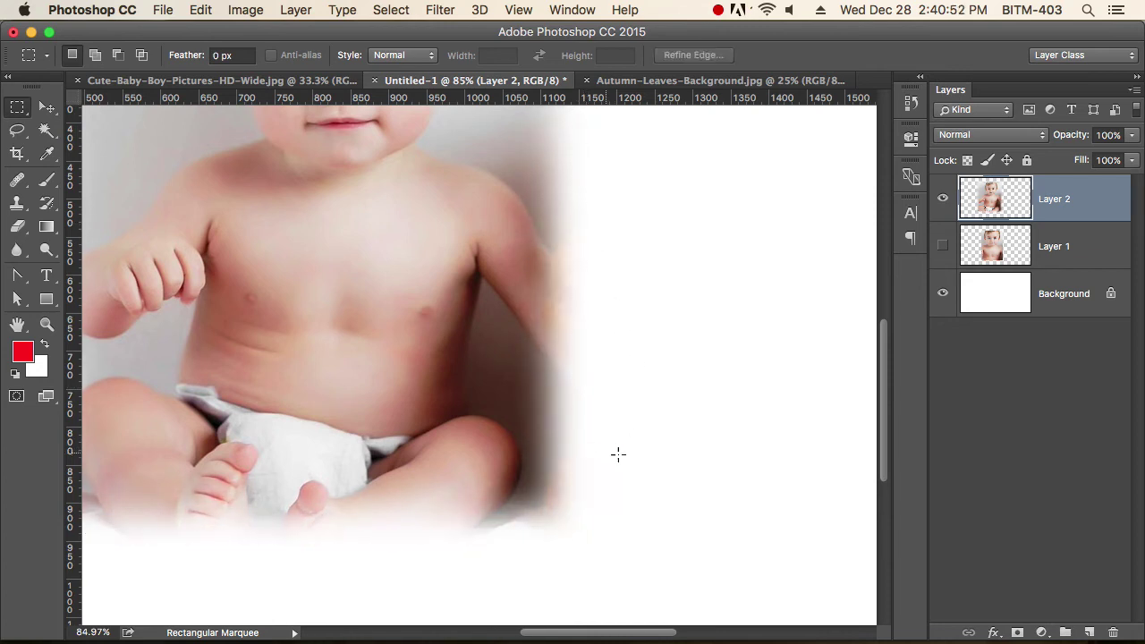
key("super+minus")
key("super+minus")
key("super+minus")
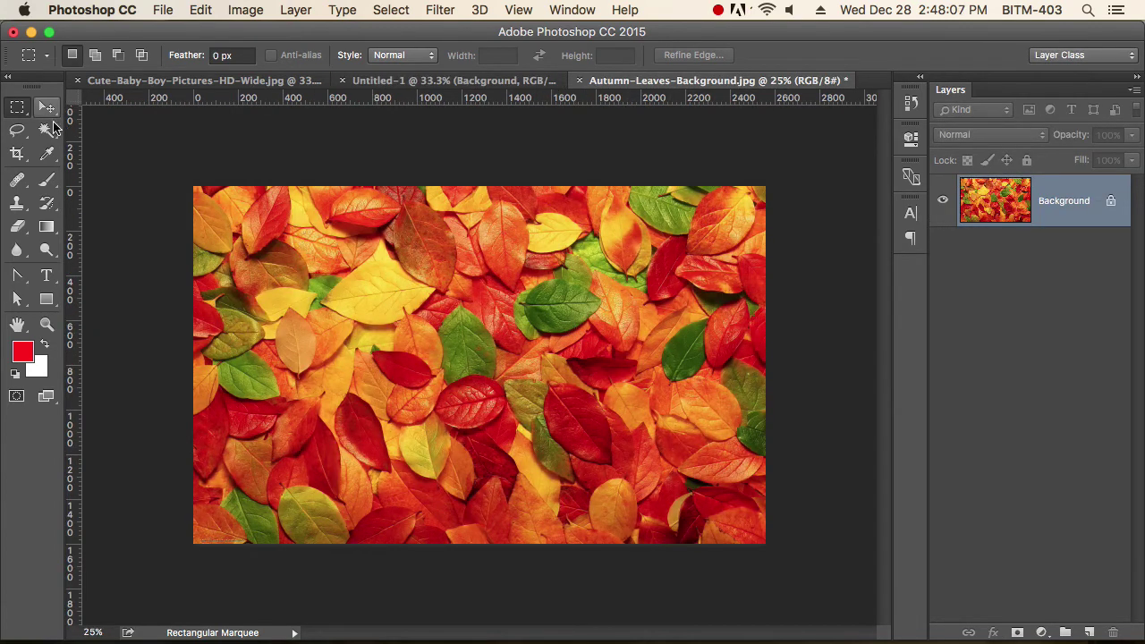
Activate the standard Lasso tool and switch to the Cute-Baby-Boy-Pictures-HD-Wide.jpg document
left_click(18, 130)
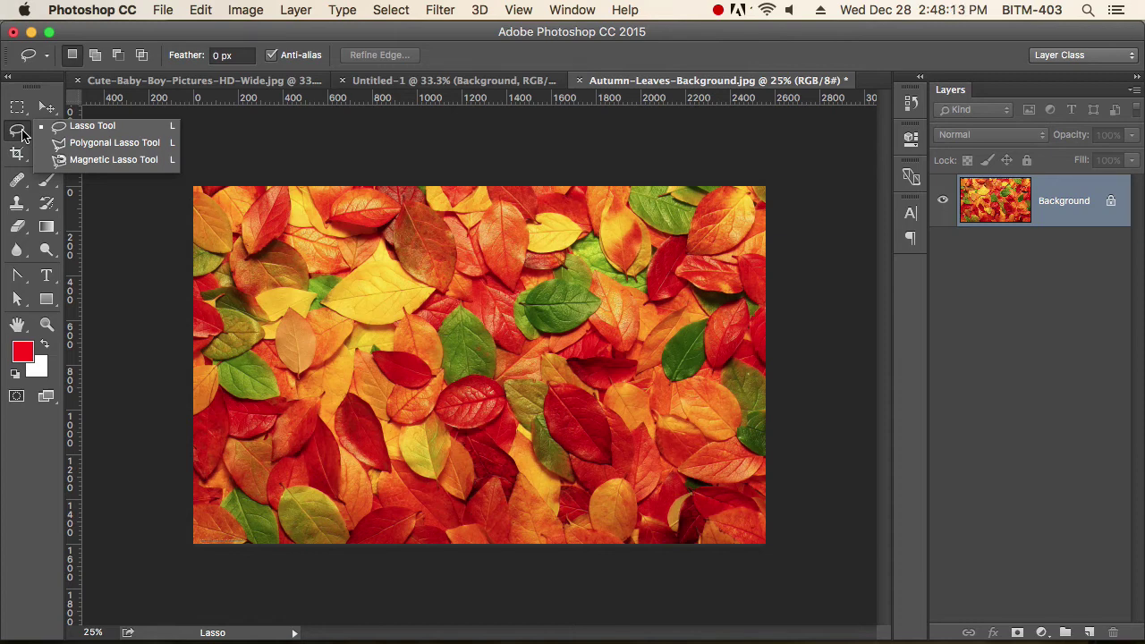
left_click(95, 133)
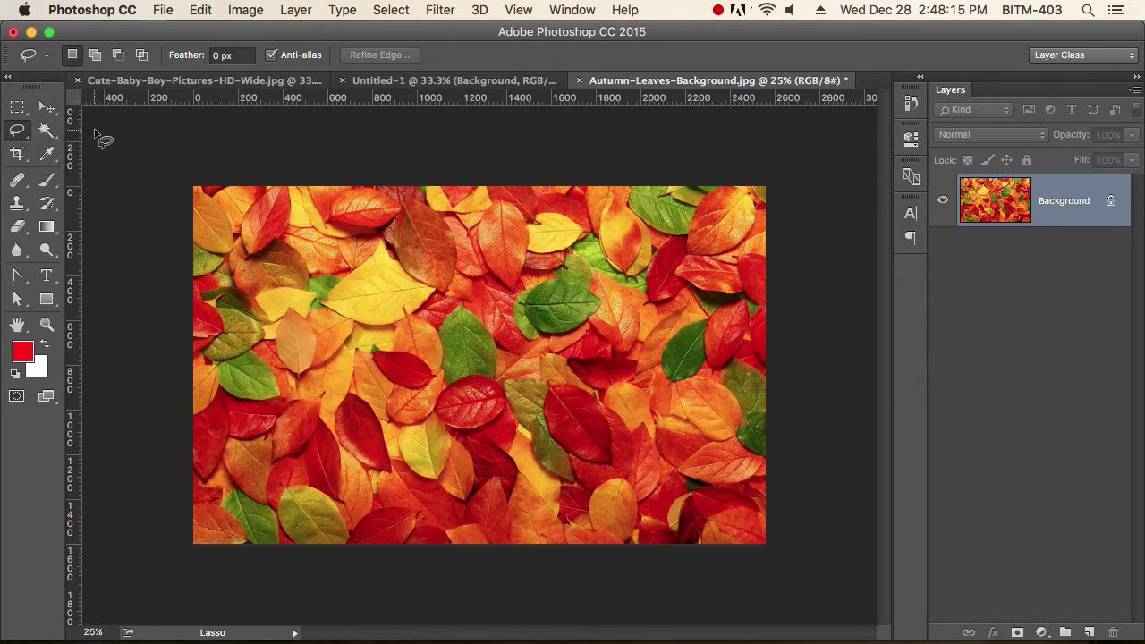
left_click(161, 82)
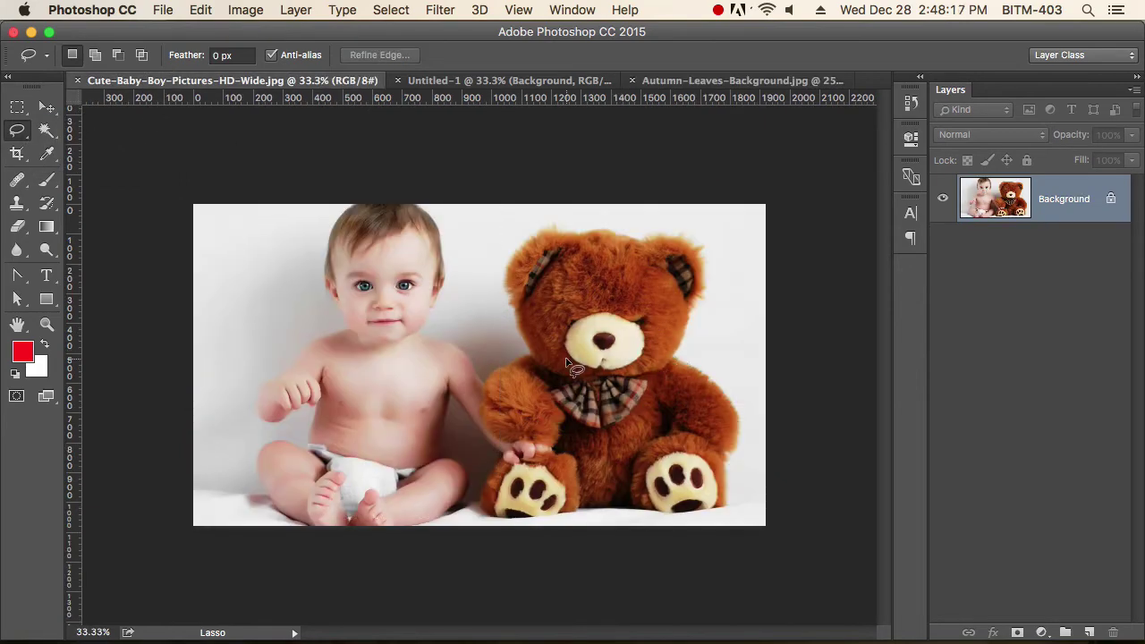
Trace a freehand Lasso selection around the teddy bear's cream-coloured muzzle
left_click(342, 259, "super")
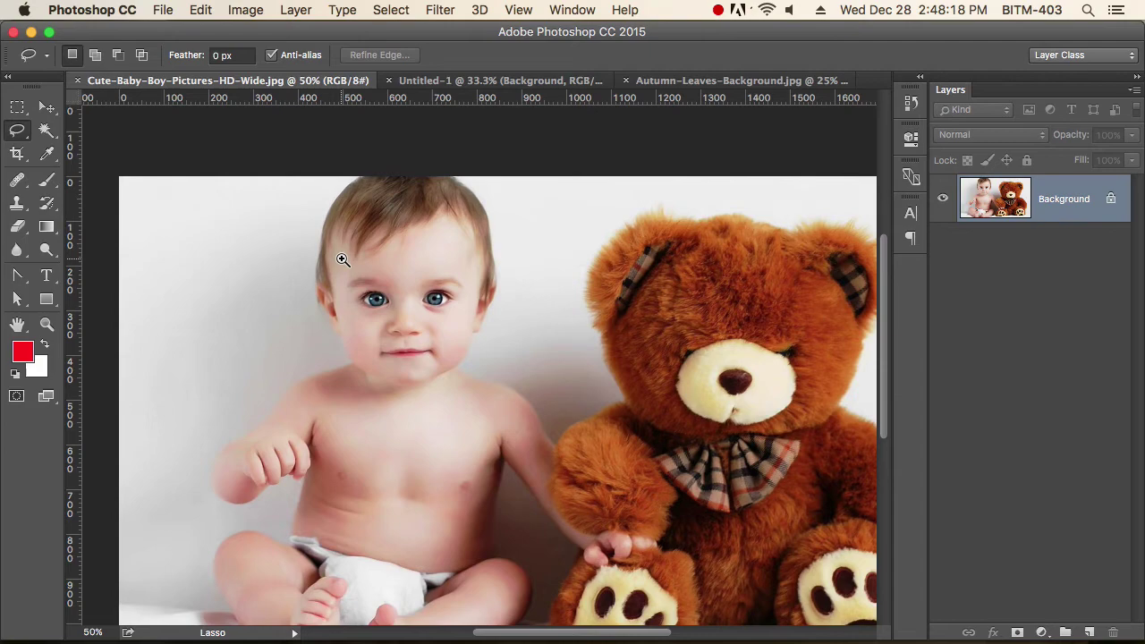
left_click(736, 375, "super")
left_click(574, 322, "super")
left_click(575, 322, "super")
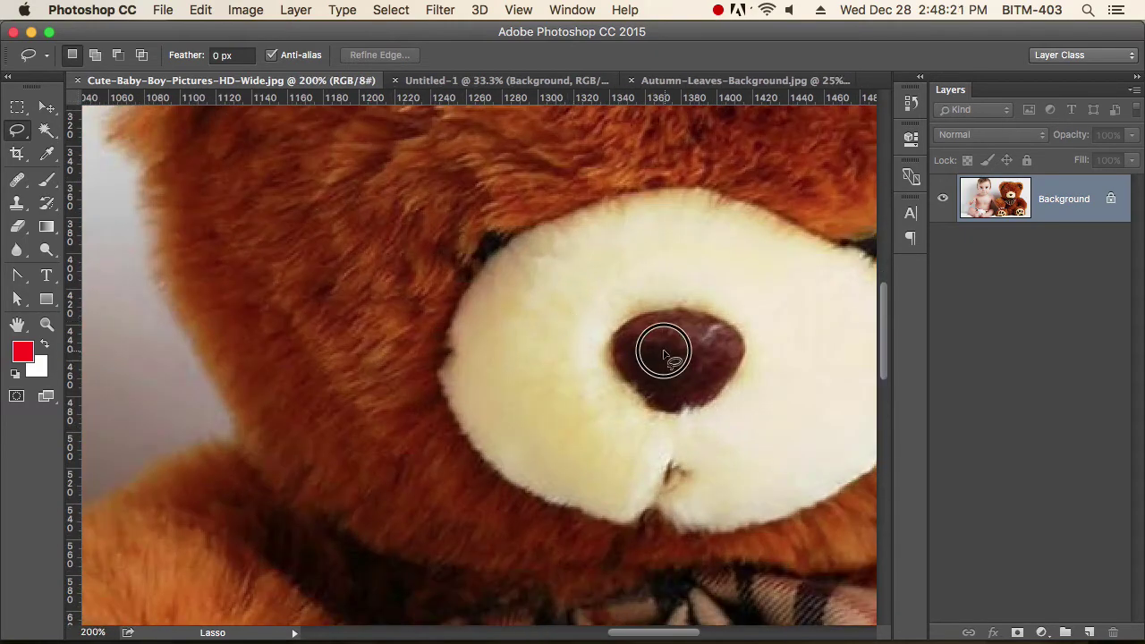
left_click_drag(659, 345, 480, 332)
left_click(480, 332, "alt+super")
mouse_move(592, 295)
left_mouse_down()
mouse_move(496, 258)
mouse_move(463, 260)
mouse_move(396, 296)
mouse_move(373, 325)
mouse_move(366, 366)
mouse_move(411, 409)
mouse_move(462, 429)
mouse_move(557, 427)
mouse_move(605, 384)
mouse_move(615, 329)
mouse_move(577, 285)
left_mouse_up()
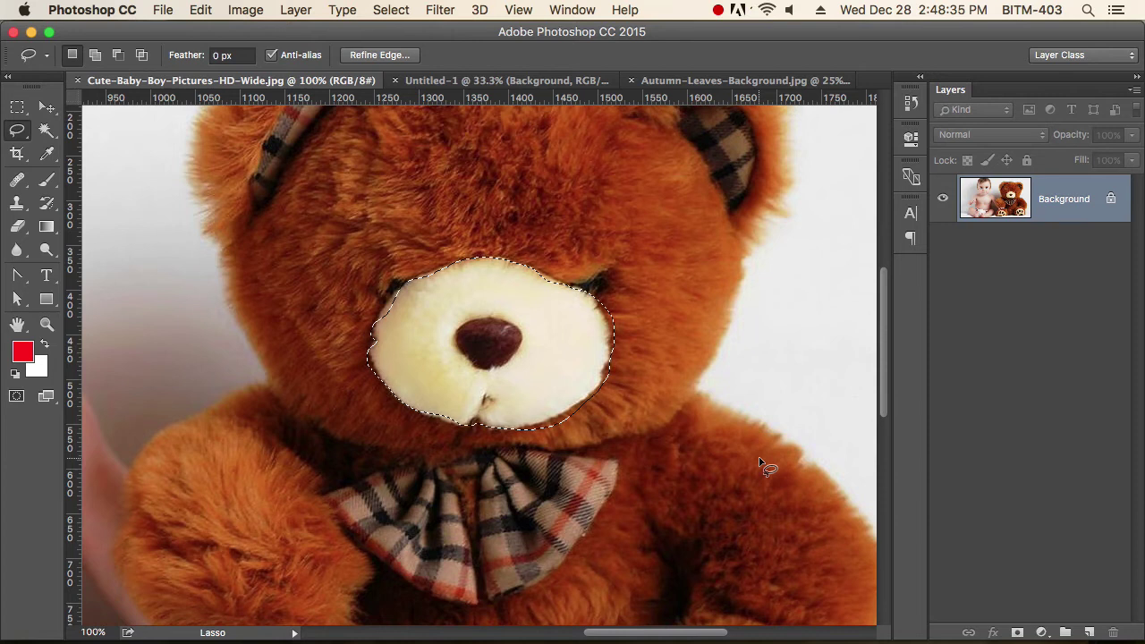
Fill the muzzle selection with the red foreground colour and deselect
key("alt+BackSpace")
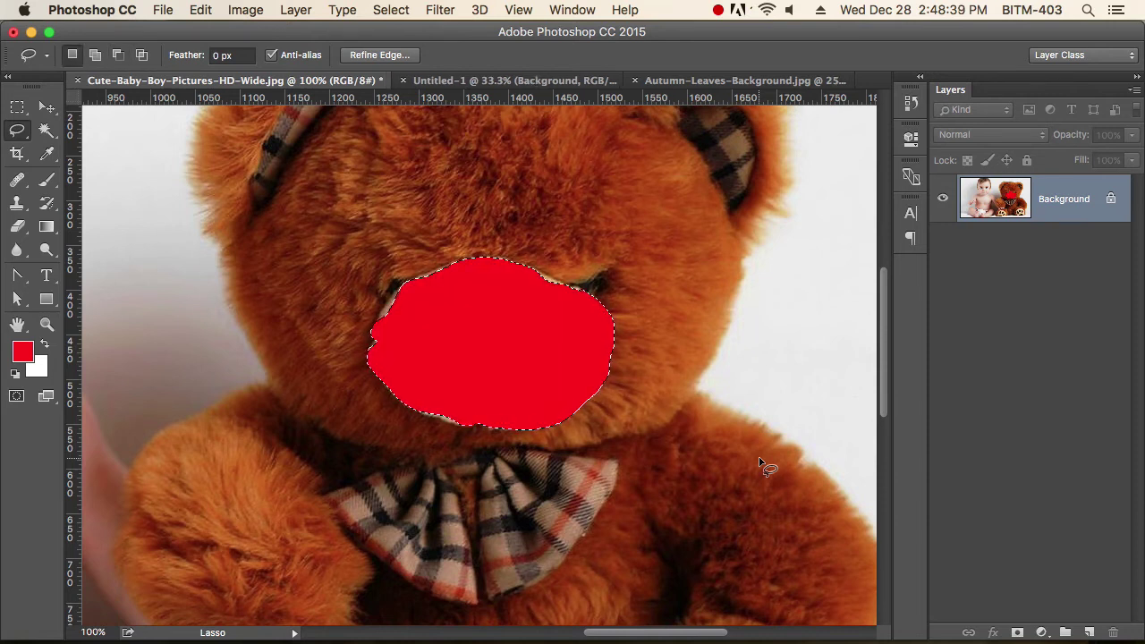
left_click(759, 462)
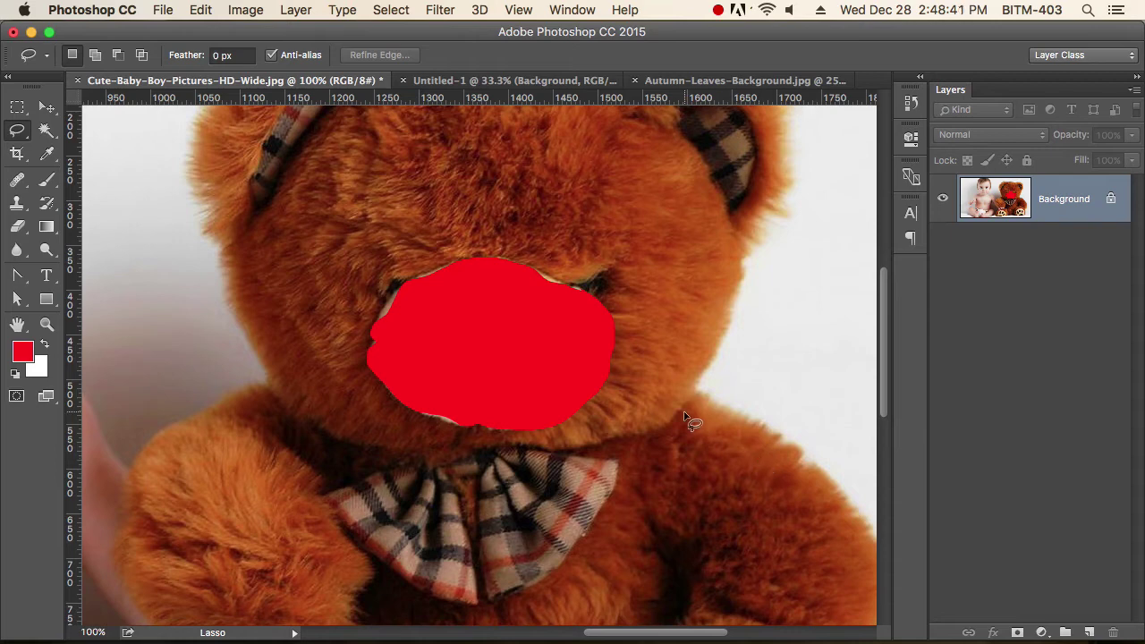
left_click(523, 340)
scroll(523, 337, "down", 3)
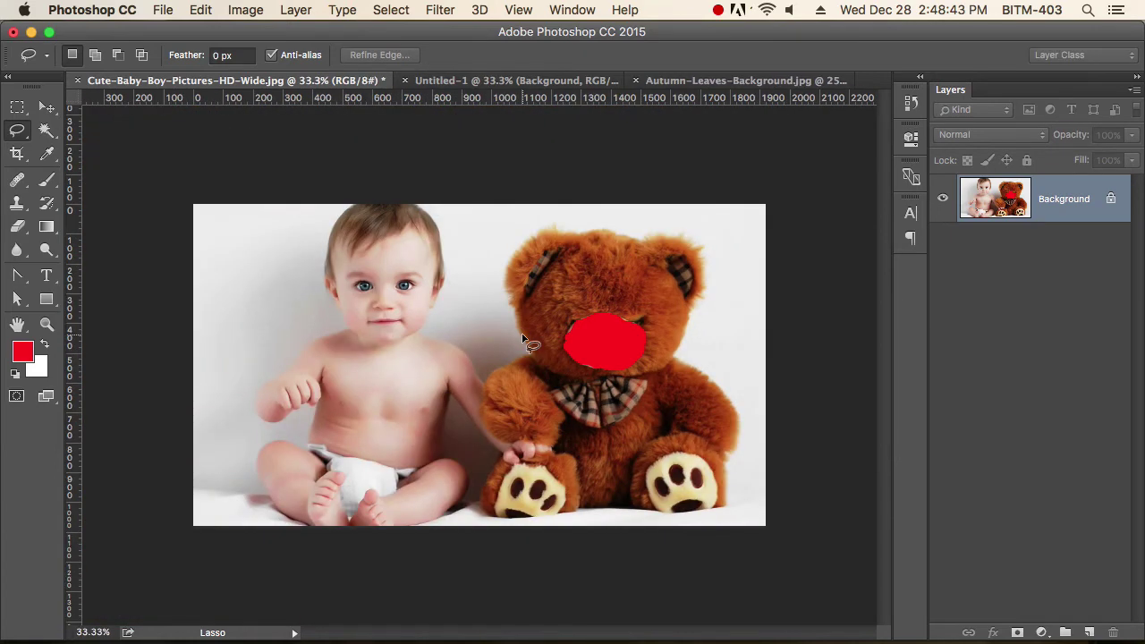
Try out freehand Lasso selections over the teddy bear and the wall beside the baby, and deselect
mouse_move(17, 132)
left_mouse_down()
mouse_move(20, 142)
mouse_move(99, 135)
left_mouse_up()
mouse_move(572, 262)
left_mouse_down()
mouse_move(785, 312)
mouse_move(707, 394)
left_mouse_up()
left_click(499, 242)
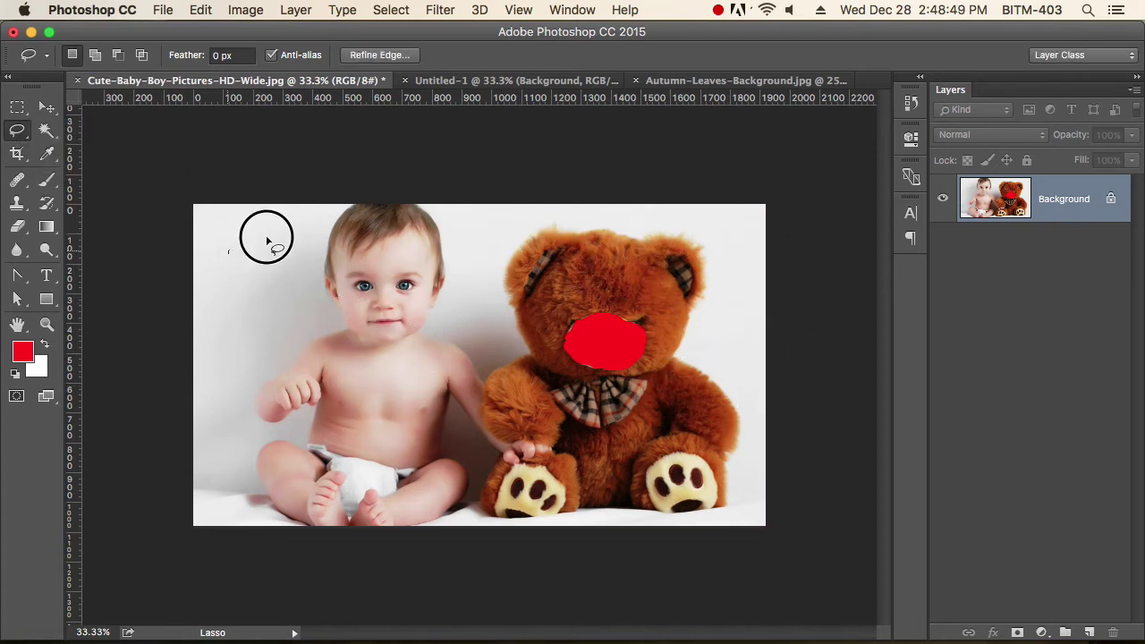
mouse_move(266, 238)
left_mouse_down()
mouse_move(280, 307)
mouse_move(224, 279)
left_mouse_up()
left_click(331, 309)
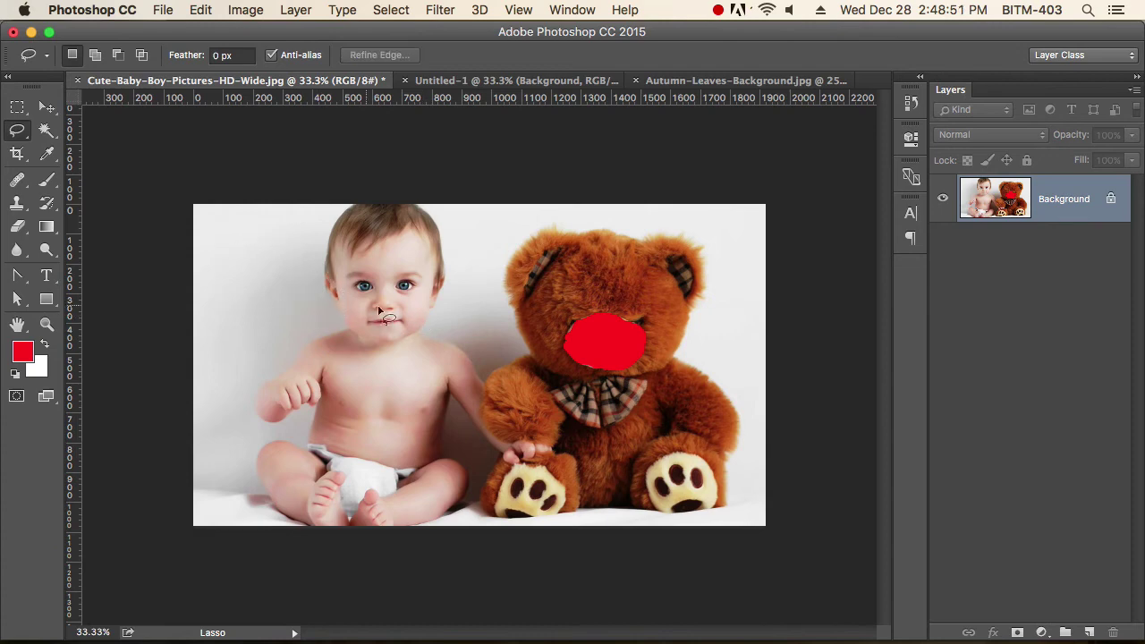
Trace a freehand Lasso selection across the wall and the baby's ear, and add an area above it
left_click(394, 331, "super")
mouse_move(344, 376)
left_mouse_down()
mouse_move(250, 245)
mouse_move(289, 220)
mouse_move(367, 292)
mouse_move(360, 365)
left_mouse_up()
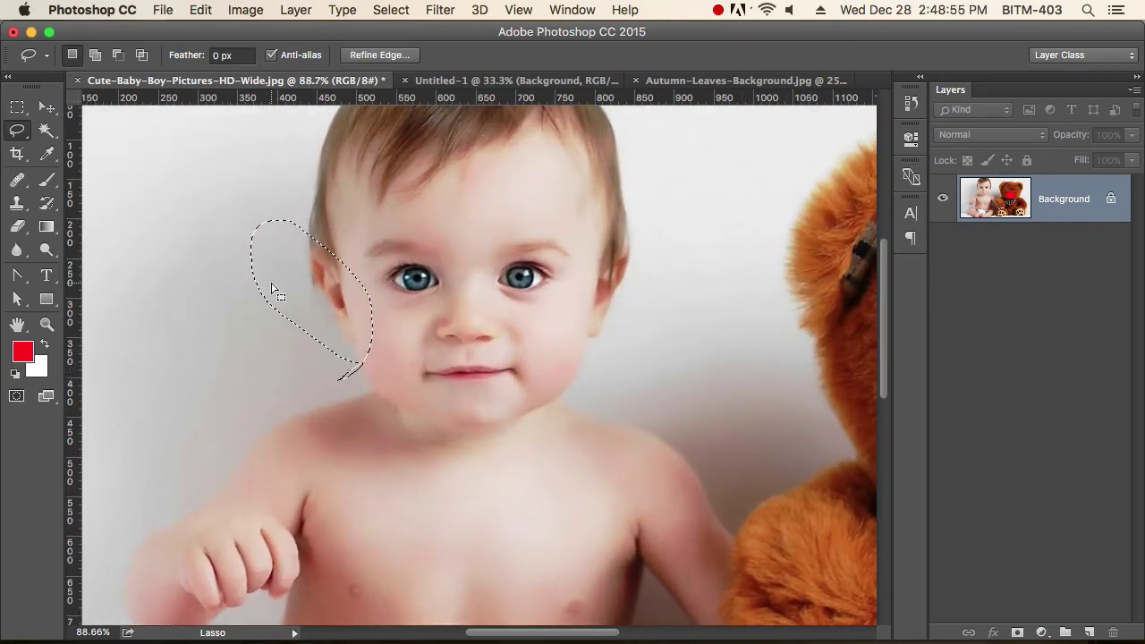
key("shift")
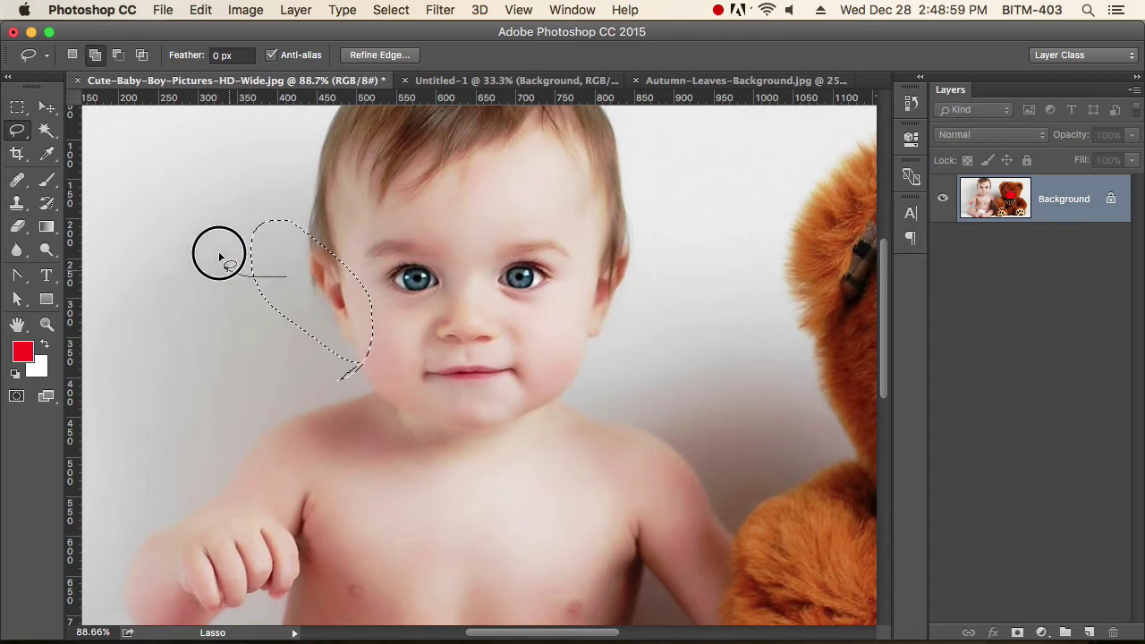
mouse_move(219, 258)
left_mouse_down()
mouse_move(255, 173)
mouse_move(330, 200)
mouse_move(320, 352)
left_mouse_up()
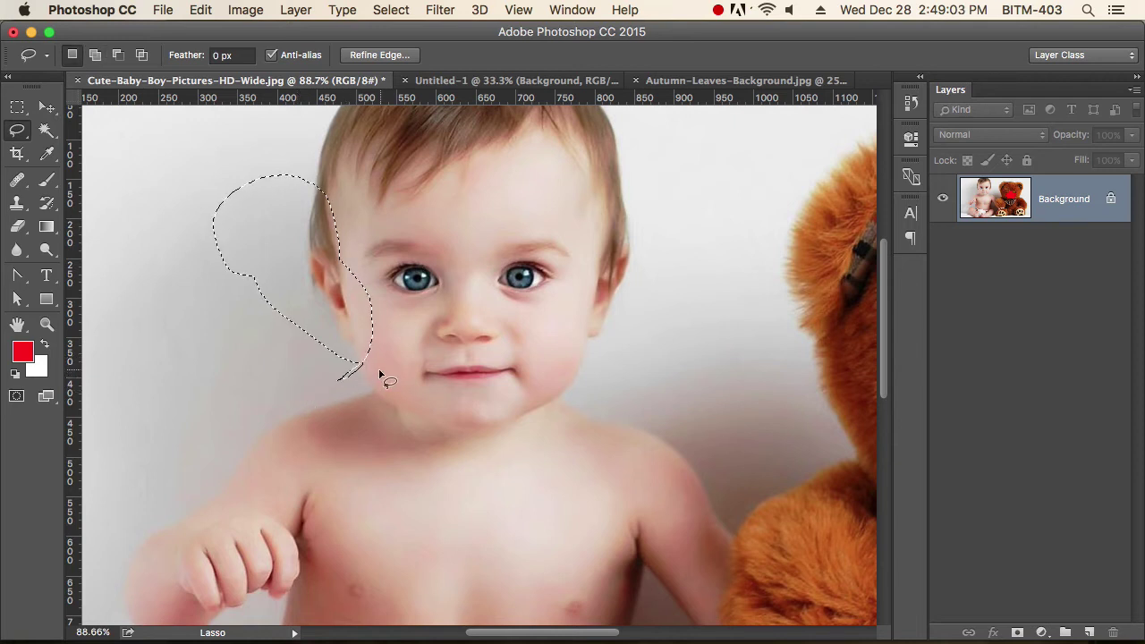
Subtract the thin stray tip at the lower end of the Lasso selection and deselect
key("alt")
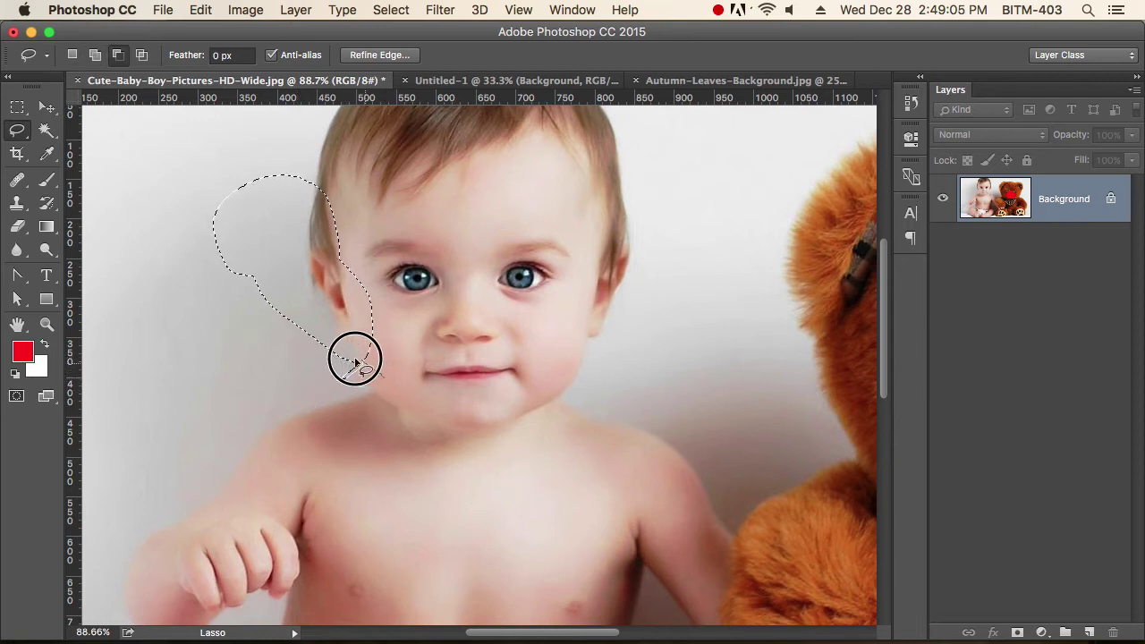
mouse_move(356, 362)
left_mouse_down()
mouse_move(313, 388)
mouse_move(426, 402)
left_mouse_up()
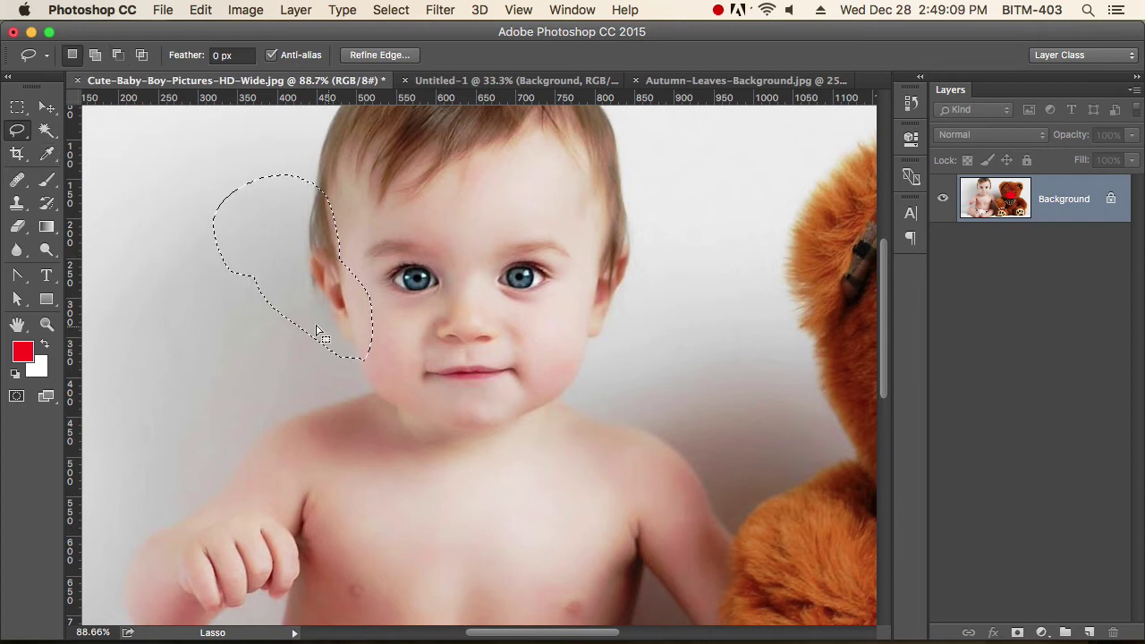
left_click(114, 243)
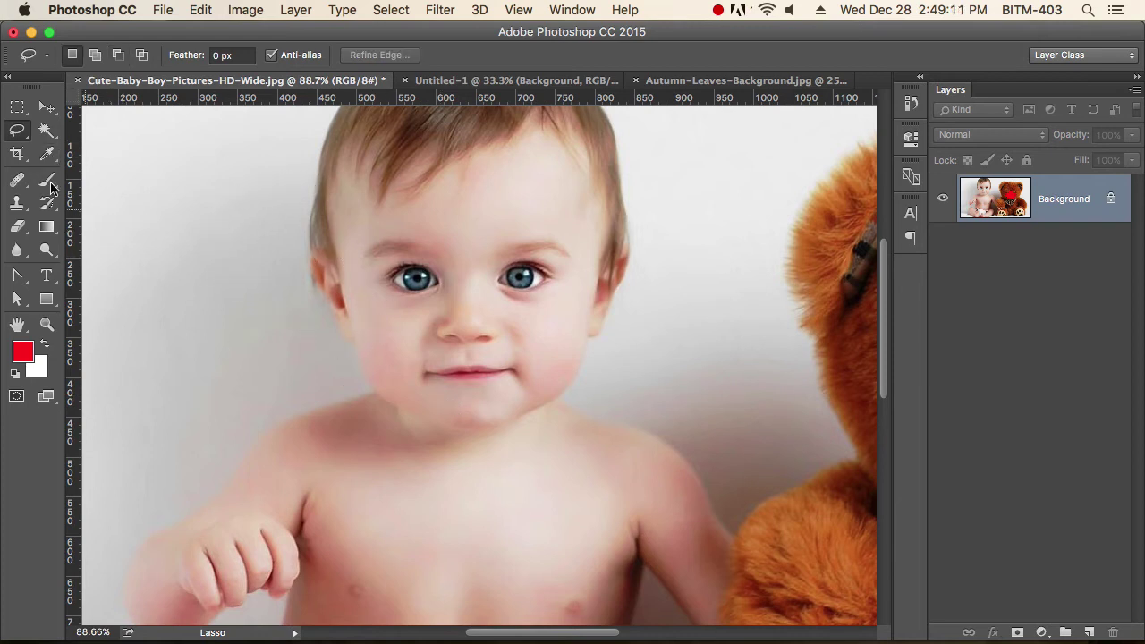
Activate the Polygonal Lasso tool
left_click(20, 133)
left_click_drag(20, 133, 122, 156)
left_click(125, 148)
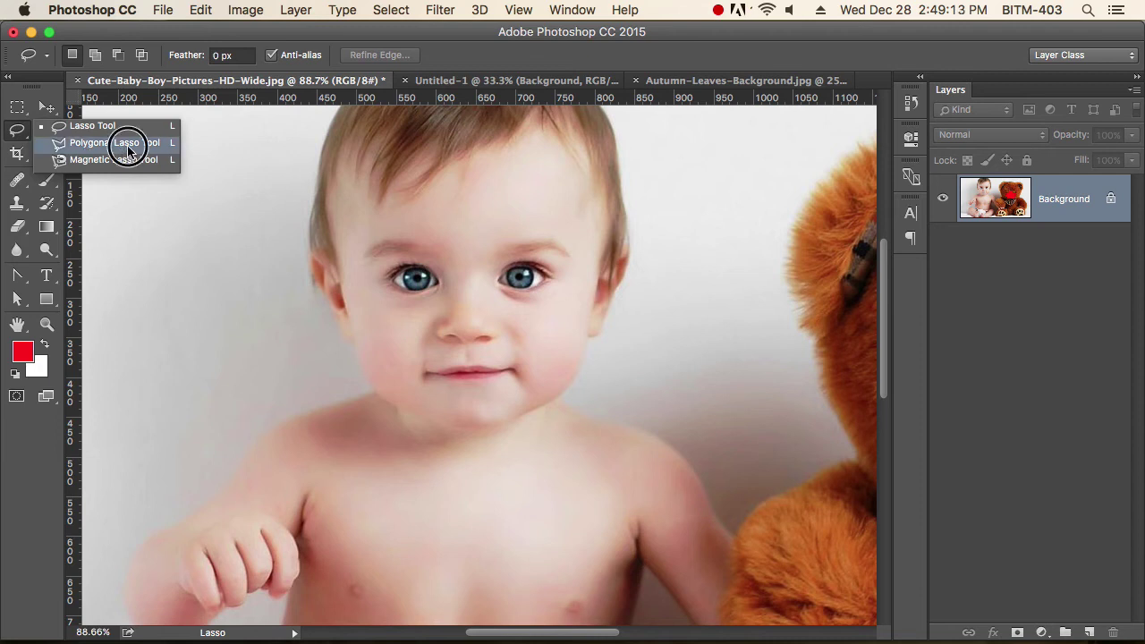
Draw a closed, irregular straight-edged selection across the baby's face, shoulders and the wall, and deselect
left_click(230, 238)
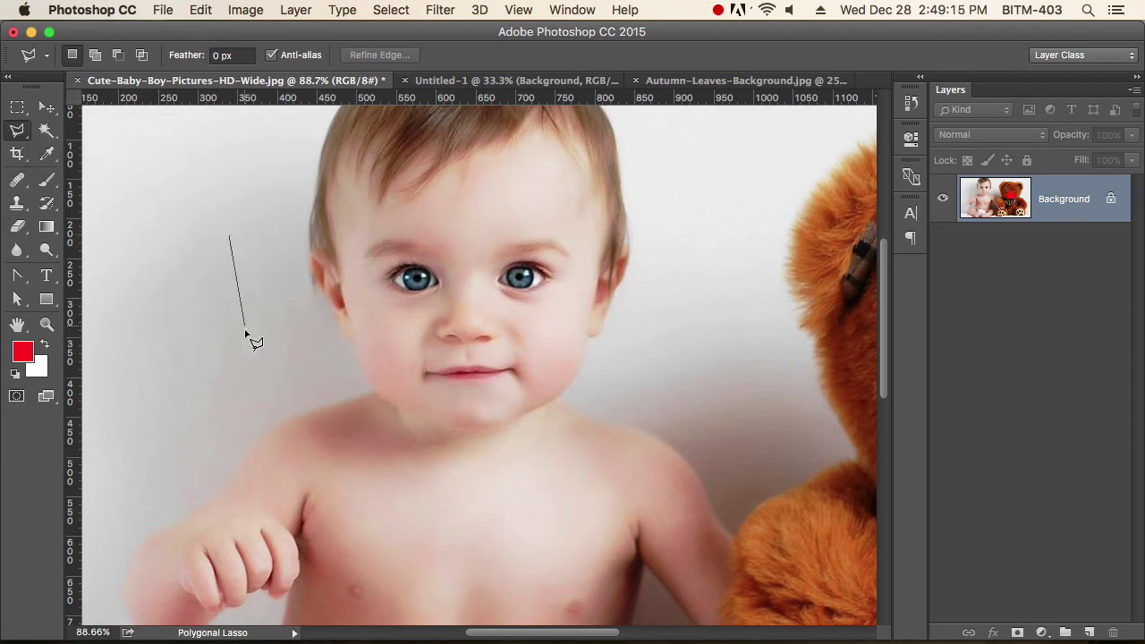
left_click(245, 330)
left_click(455, 317)
left_click(390, 199)
left_click(678, 218)
left_click(651, 472)
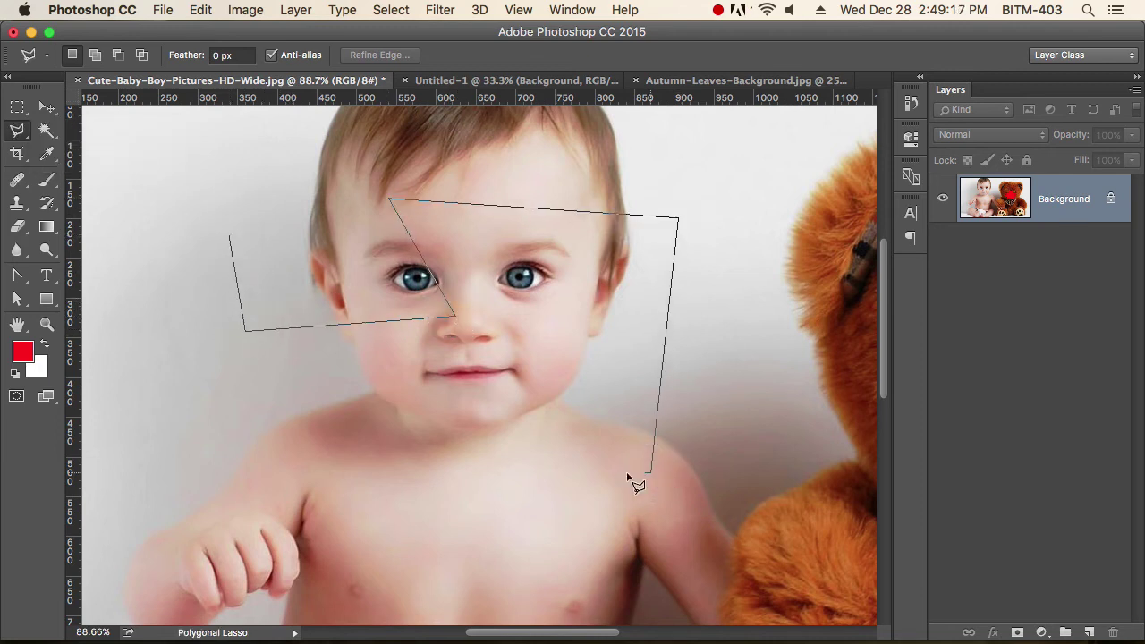
left_click(284, 459)
left_click(96, 320)
left_click(186, 164)
left_click(300, 186)
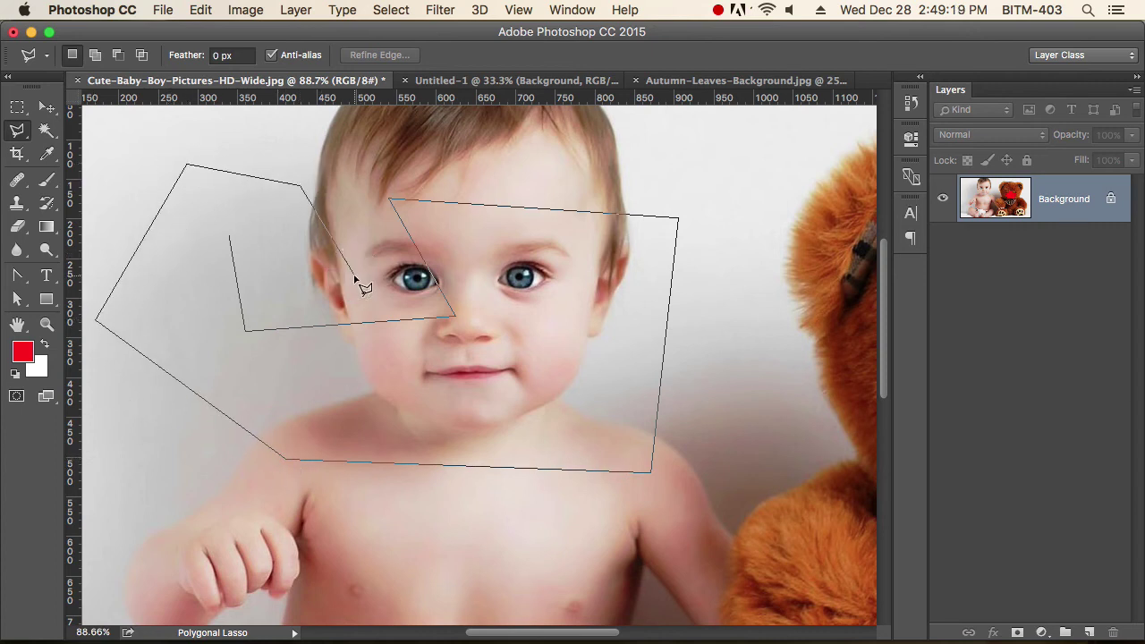
left_click(354, 274)
left_click(231, 241)
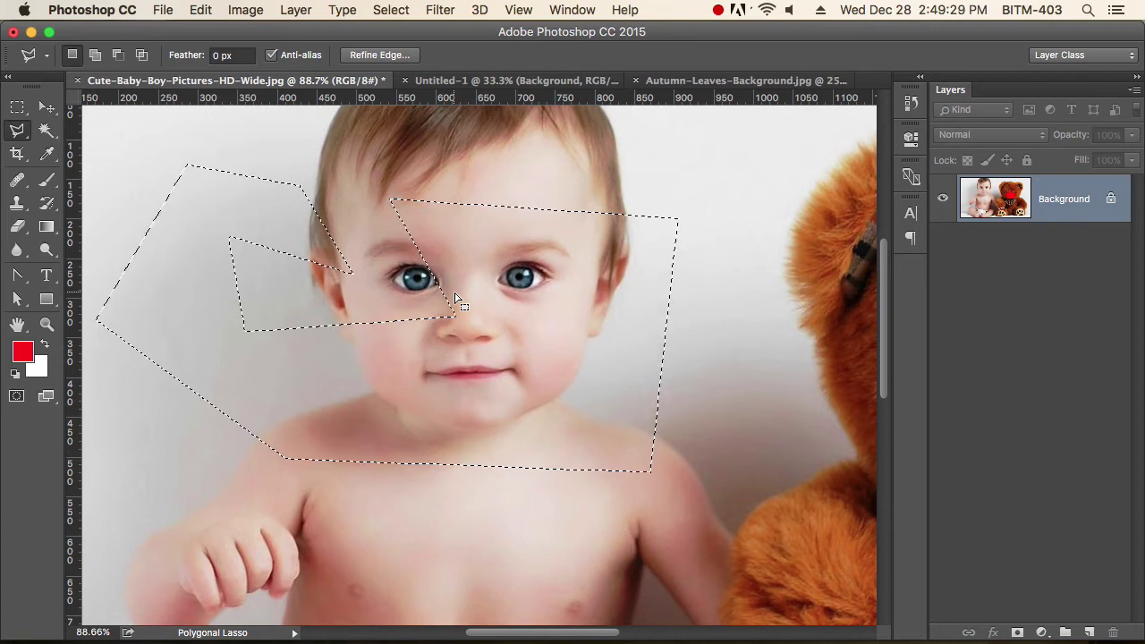
key("super+d")
Draw a self-crossing polygonal selection over the baby's face and chest, closing it from a point on the forehead
left_click(614, 222)
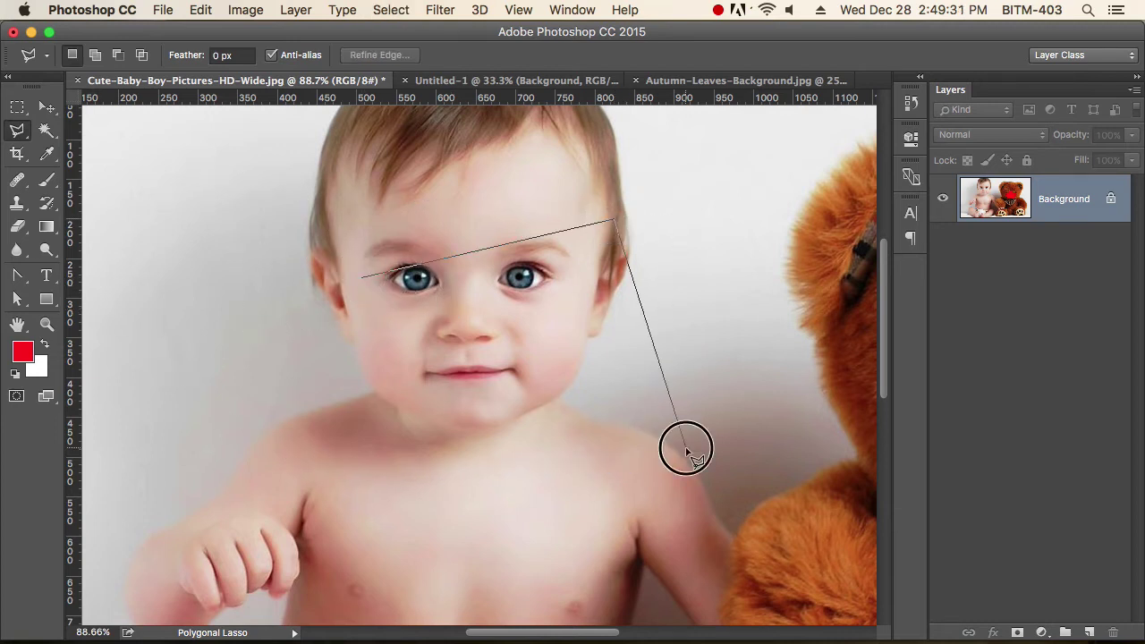
left_click(685, 445)
left_click(324, 437)
left_click(313, 164)
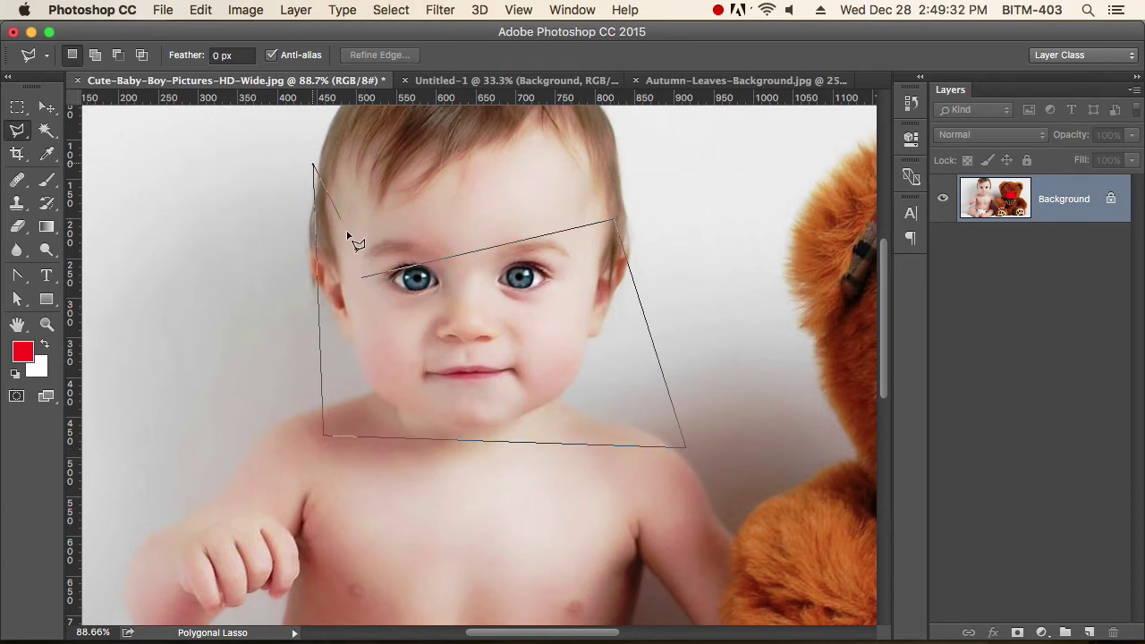
left_click(374, 314)
left_click(744, 369)
left_click(539, 526)
left_click(127, 458)
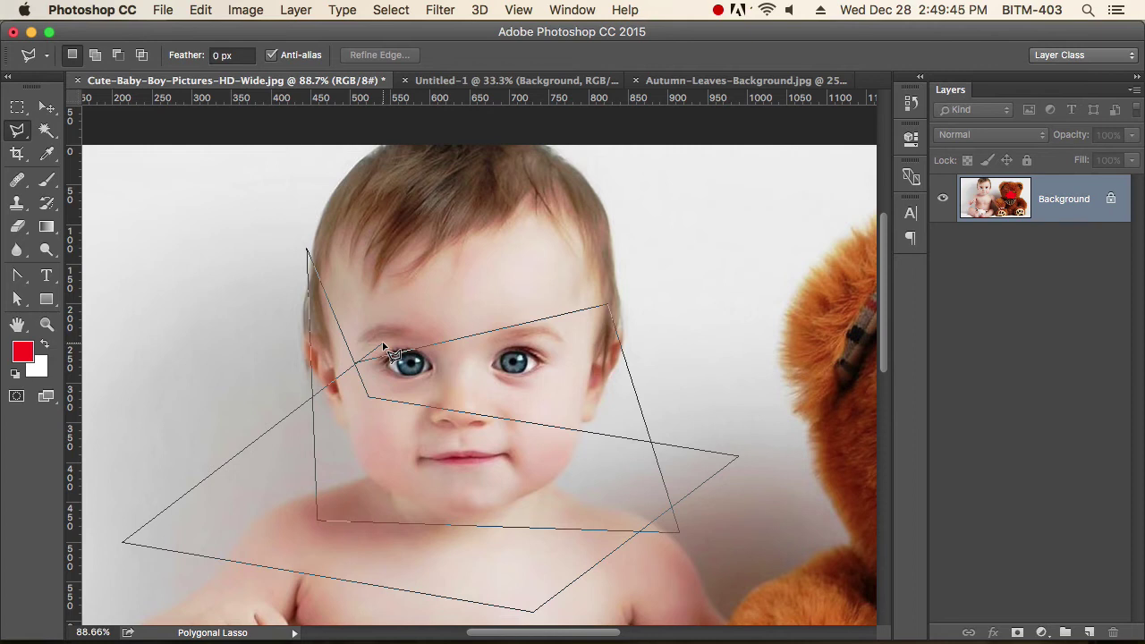
double_click(463, 299)
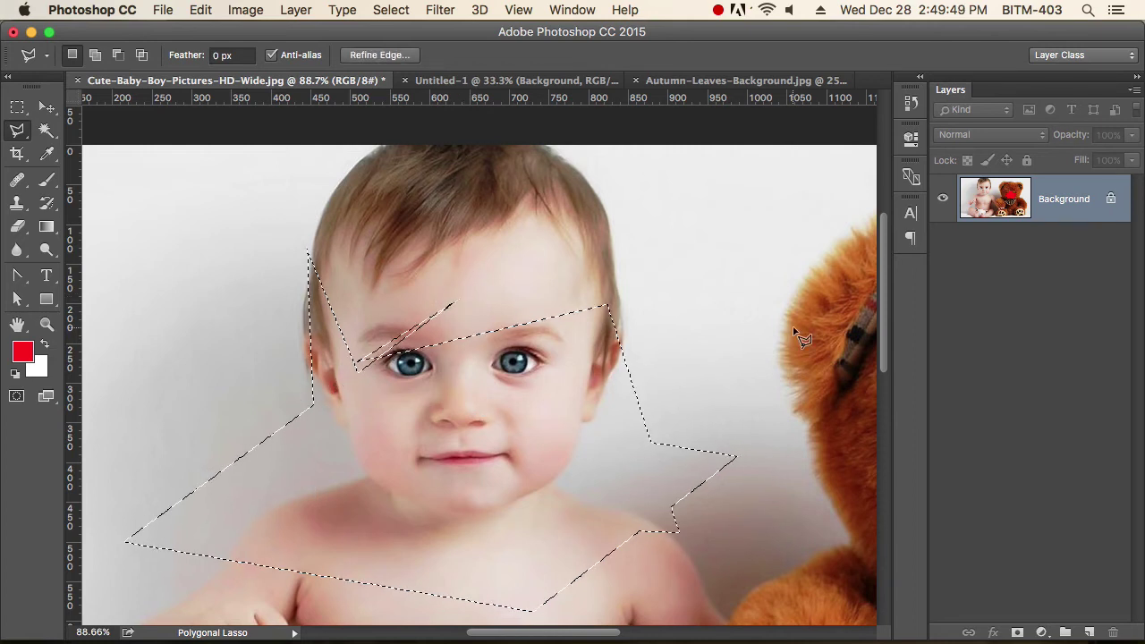
Activate the Magnetic Lasso tool and remove the polygonal selection
left_click_drag(535, 436, 583, 345)
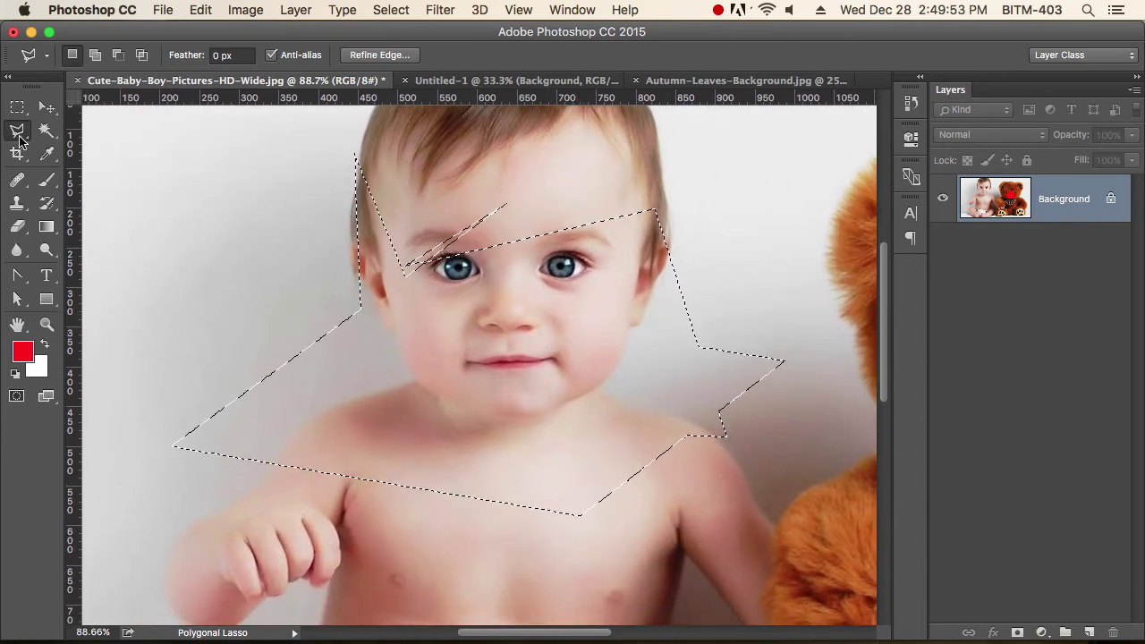
left_click_drag(17, 131, 126, 167)
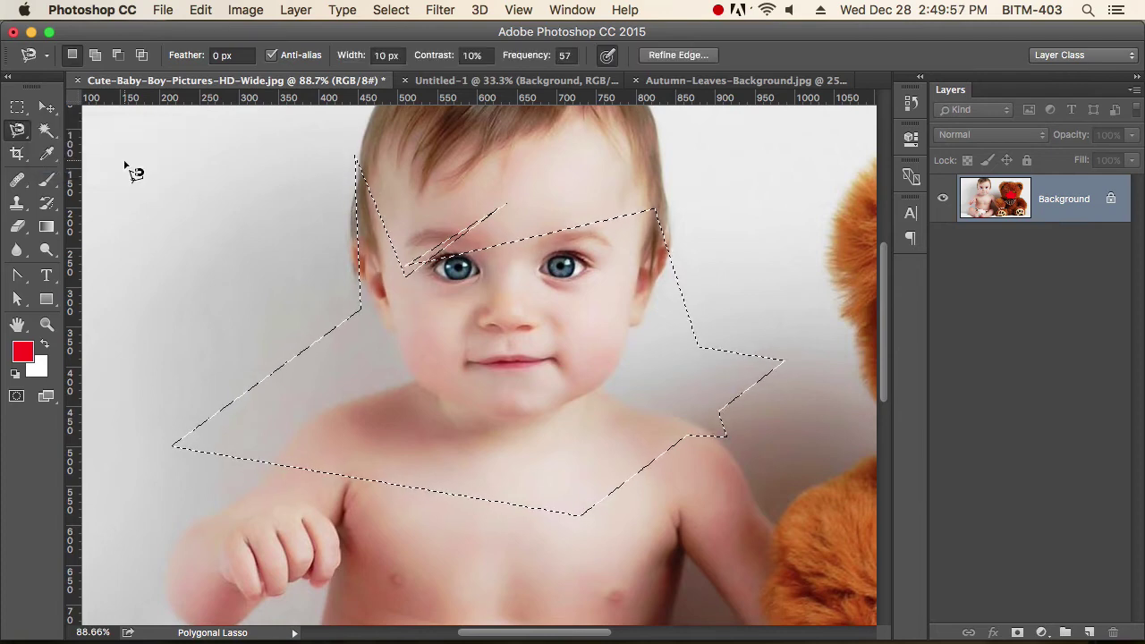
key("super+d")
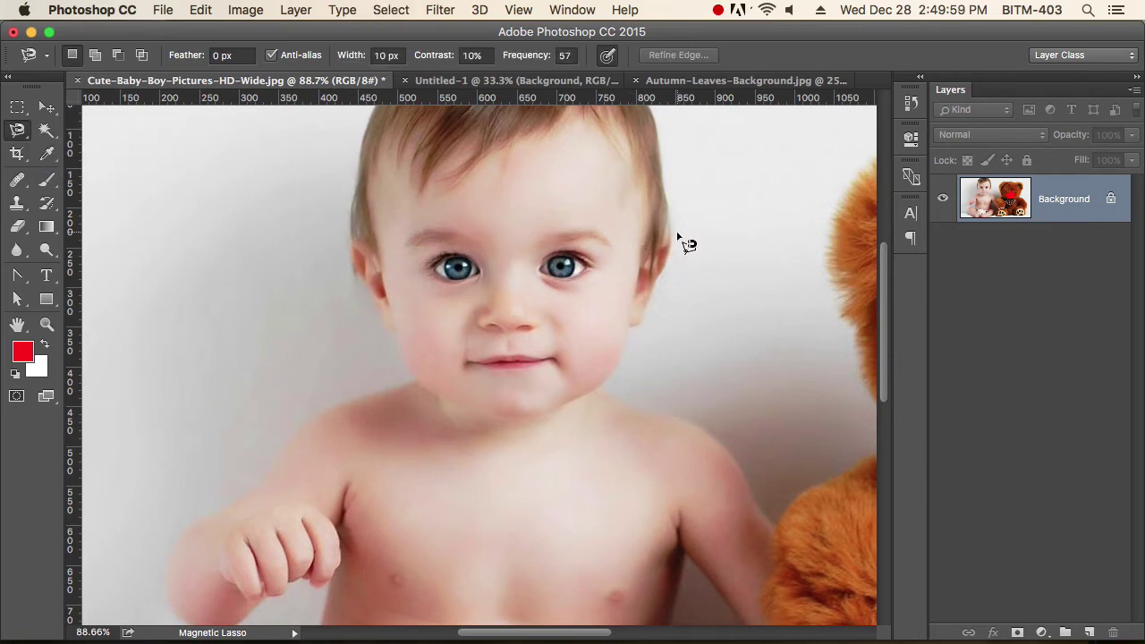
Revert the baby photo to its last saved version, discarding the red fill on the teddy bear's muzzle
left_click(549, 277, "alt")
left_click(549, 276, "alt")
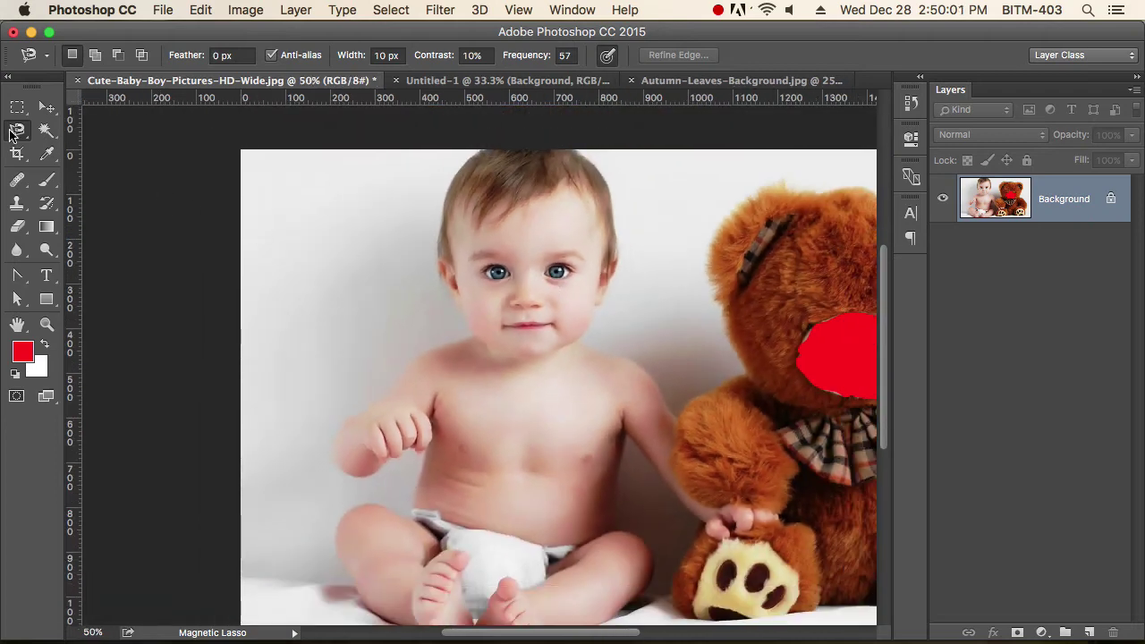
left_click_drag(12, 134, 125, 166)
left_click(162, 10)
left_click(243, 229)
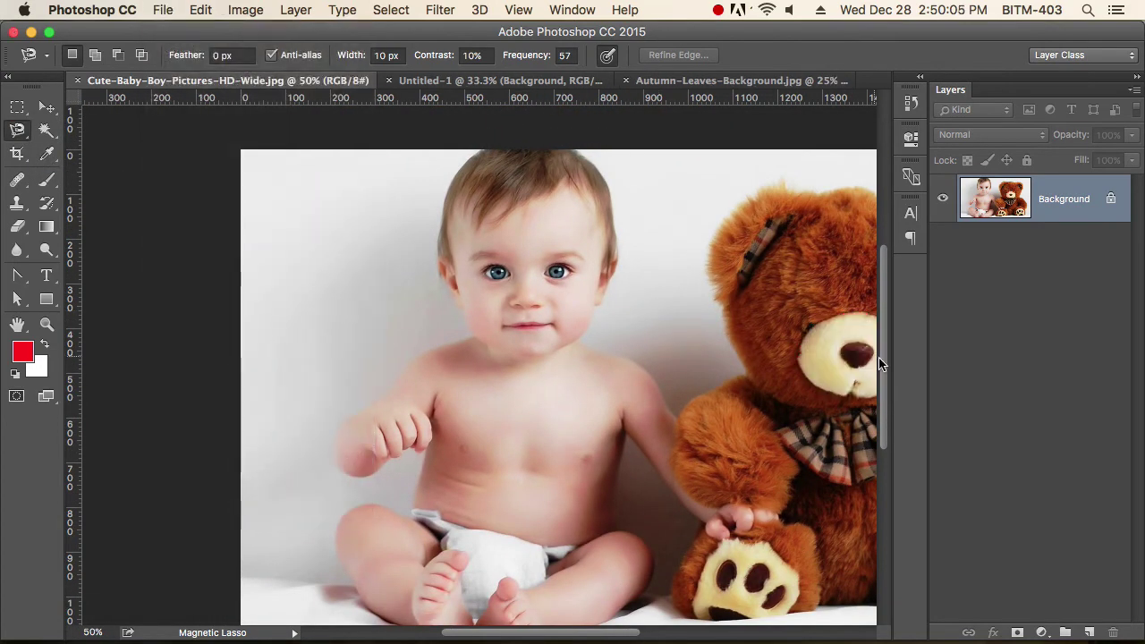
Trace the teddy bear's cream-coloured muzzle with the Magnetic Lasso and close the selection at its starting point
left_click_drag(714, 301, 389, 299)
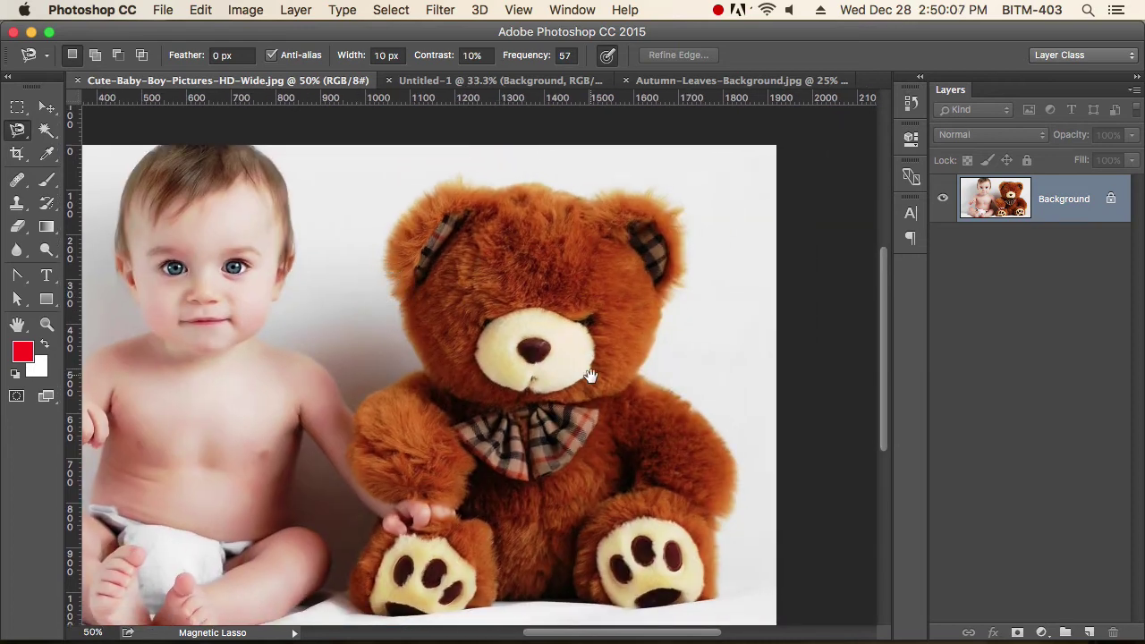
left_click_drag(626, 473, 575, 368)
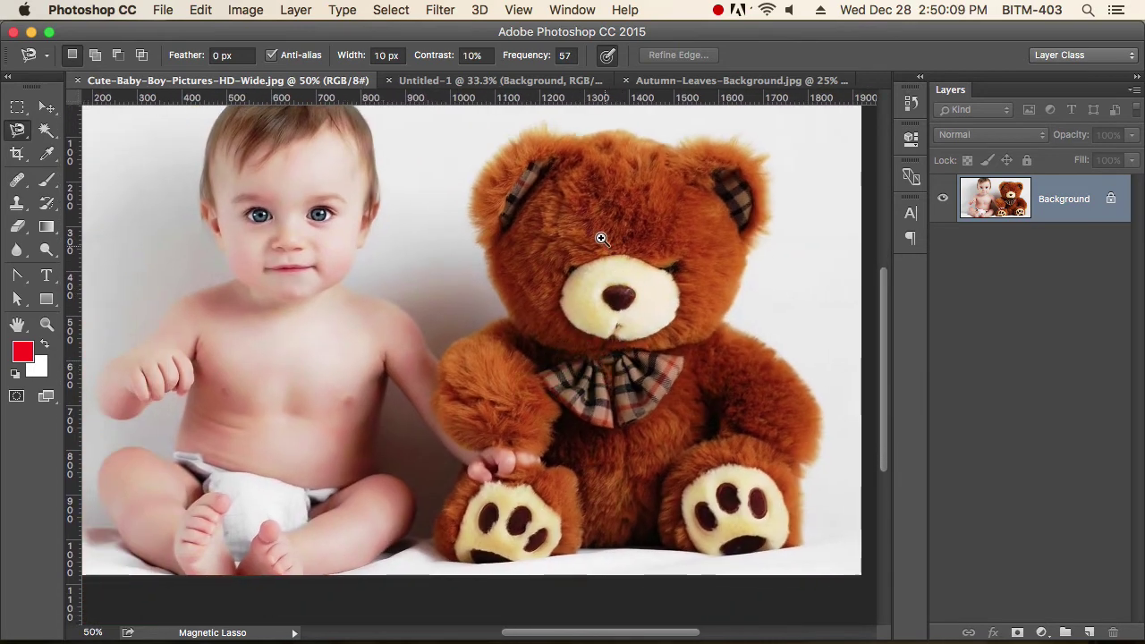
left_click_drag(608, 298, 511, 281)
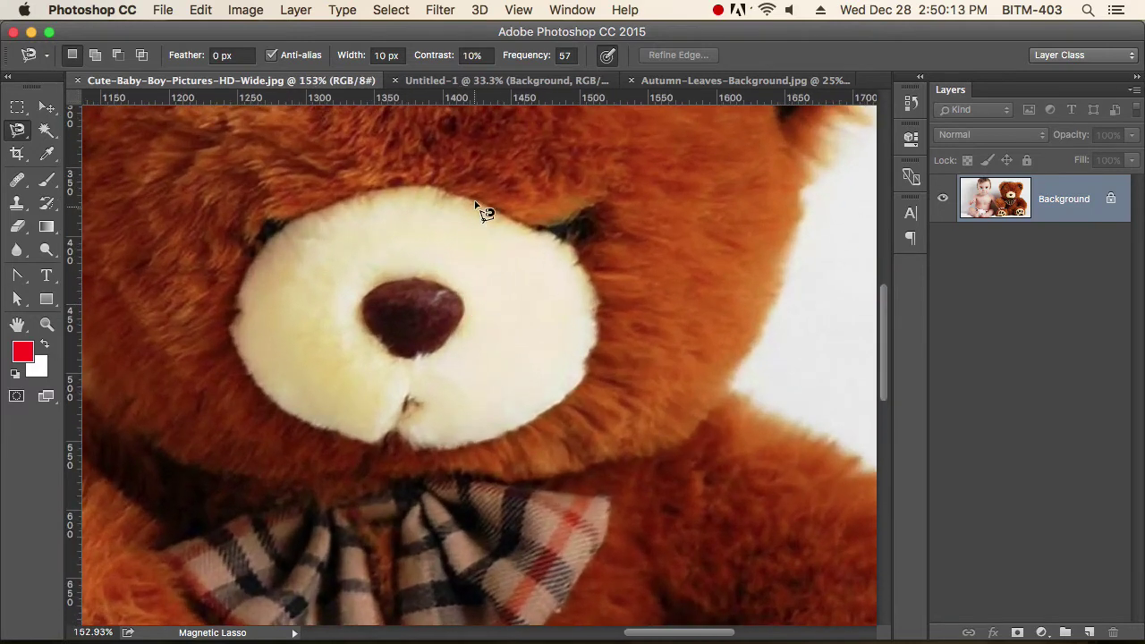
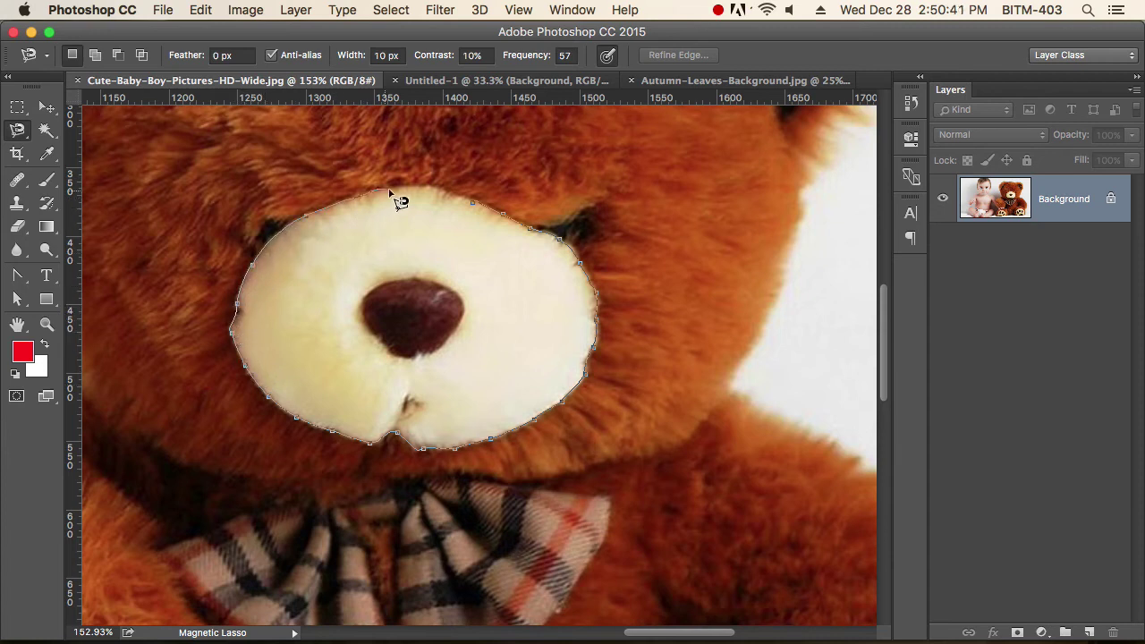
left_click(475, 198)
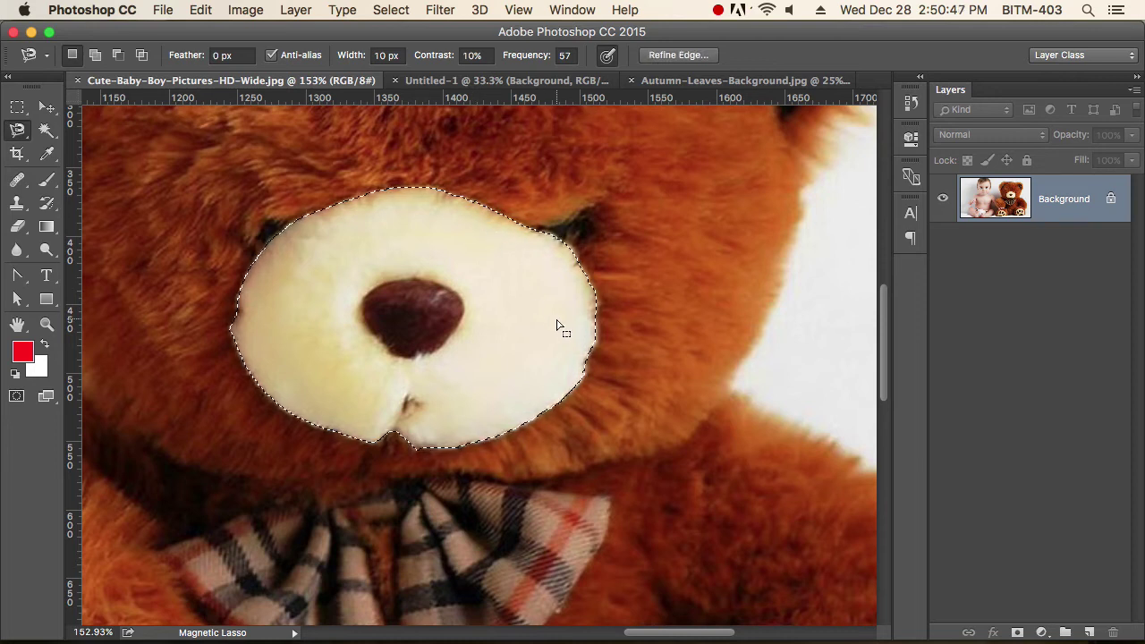
Switch to the Quick Selection tool and paint a selection over the baby and the adjoining wall
key("shift")
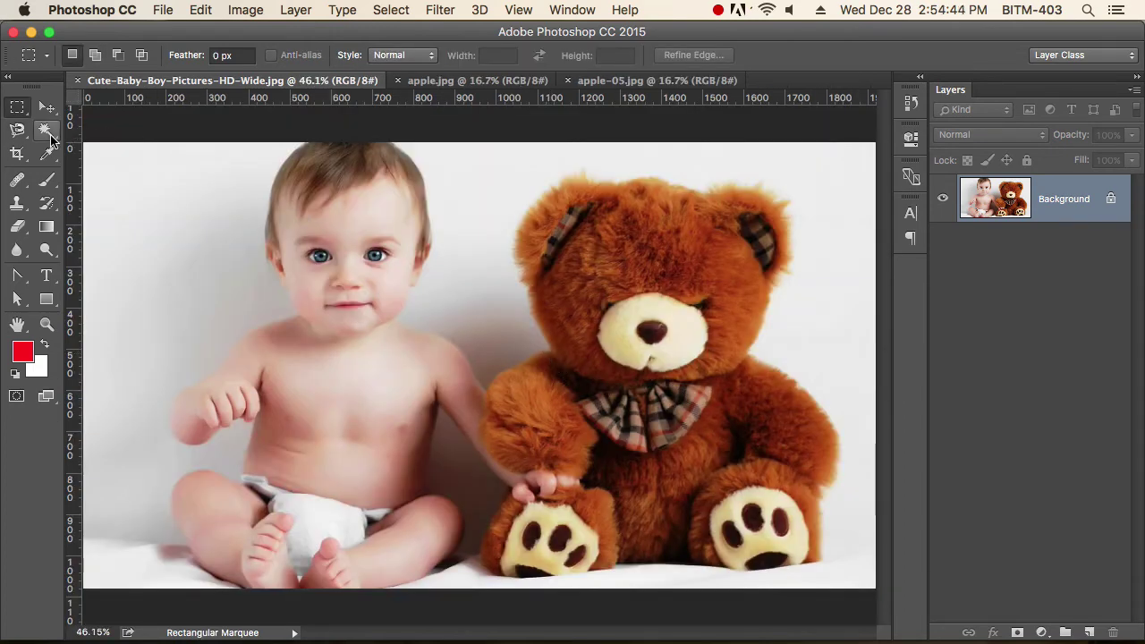
left_click(47, 130)
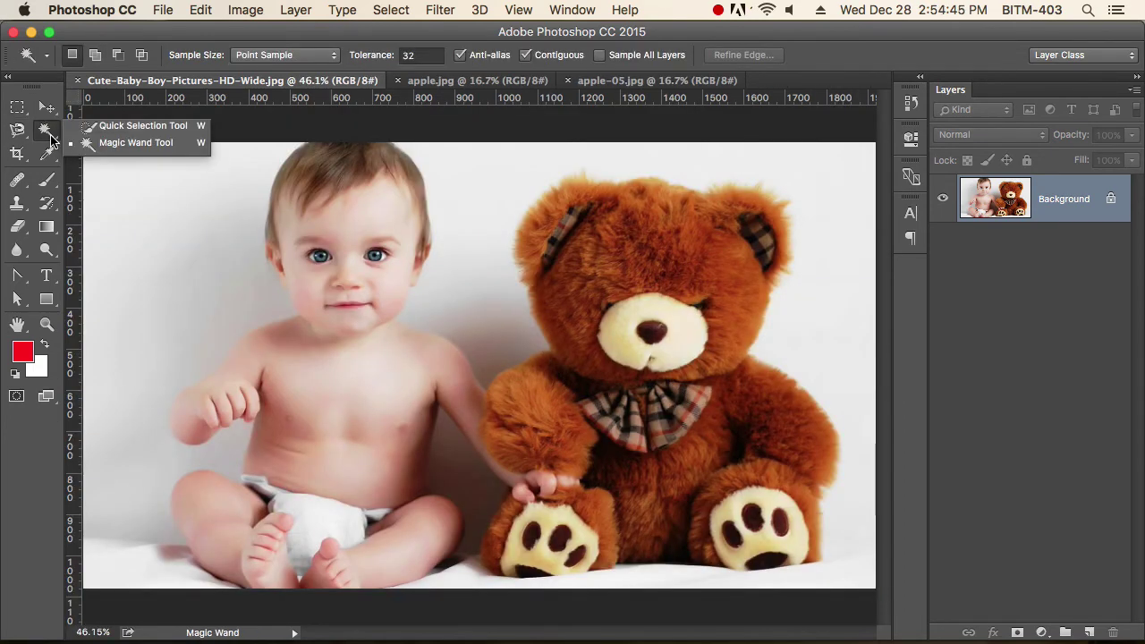
left_click(132, 126)
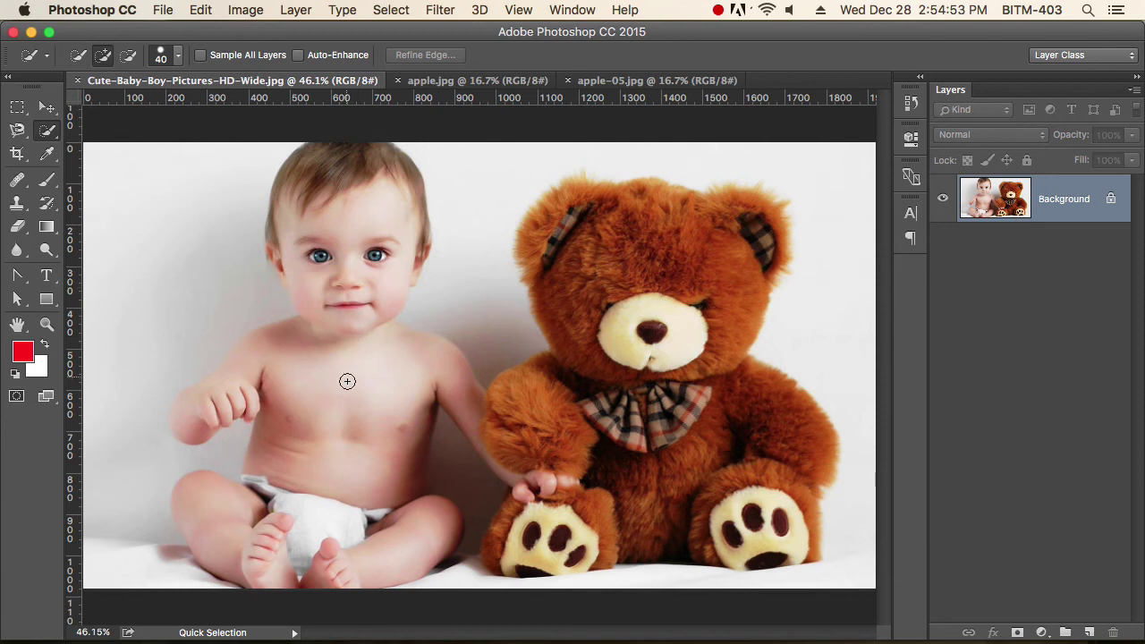
mouse_move(348, 381)
left_mouse_down()
mouse_move(340, 317)
mouse_move(378, 197)
mouse_move(313, 289)
mouse_move(294, 356)
mouse_move(230, 376)
mouse_move(194, 414)
left_mouse_up()
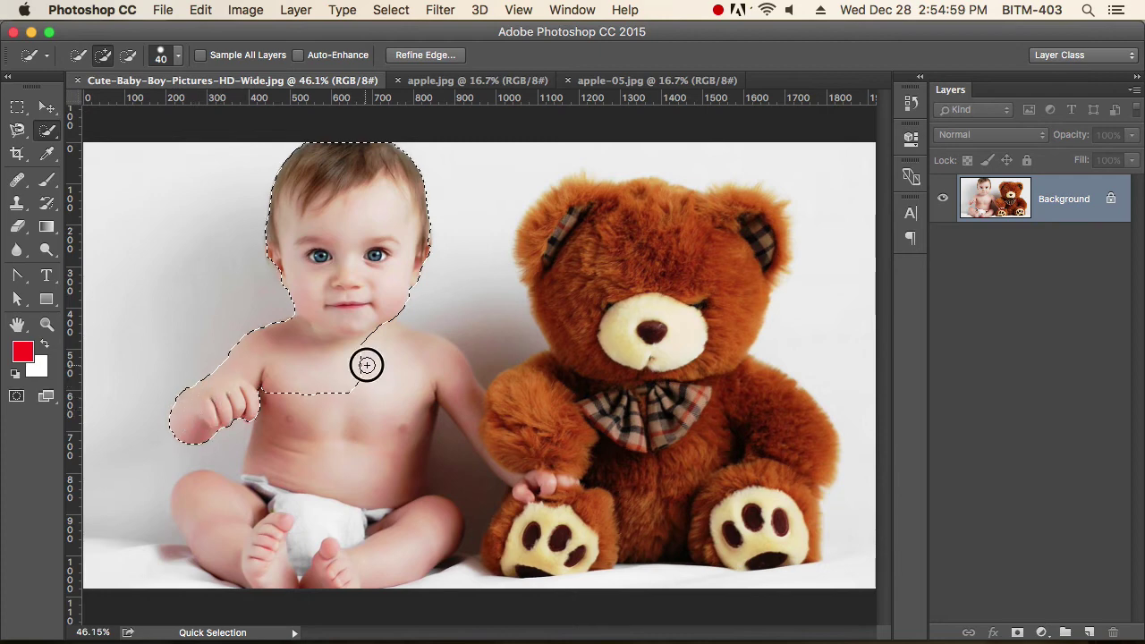
mouse_move(366, 364)
left_mouse_down()
mouse_move(393, 442)
mouse_move(386, 499)
mouse_move(421, 542)
mouse_move(386, 459)
left_mouse_up()
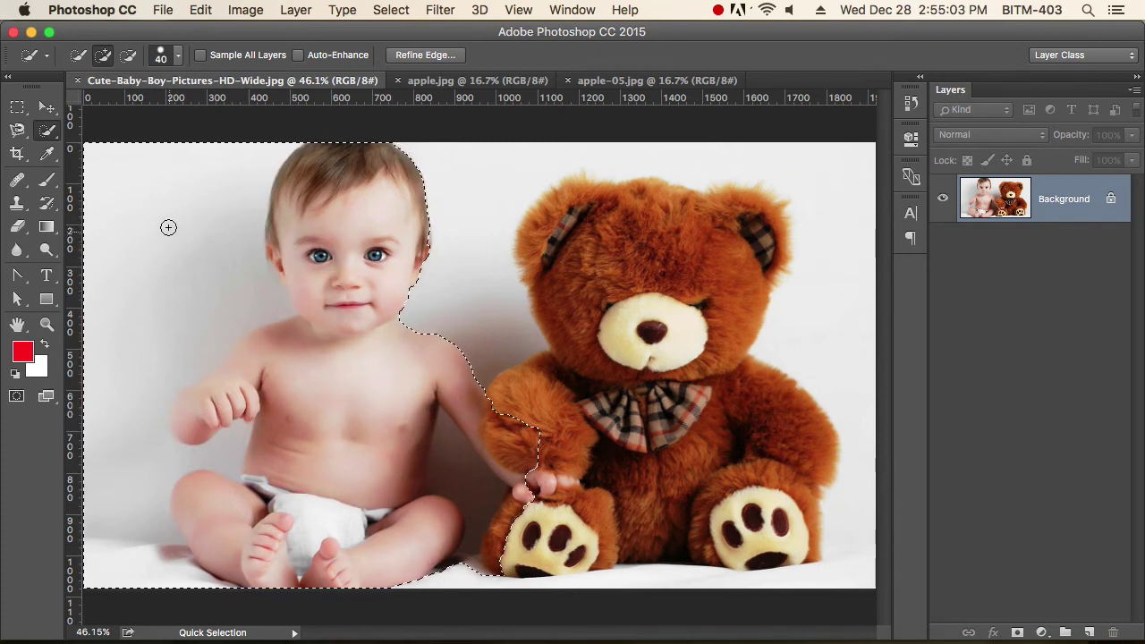
Subtract the wall area beside the baby's head, arm and knee from the quick selection
key("super+minus")
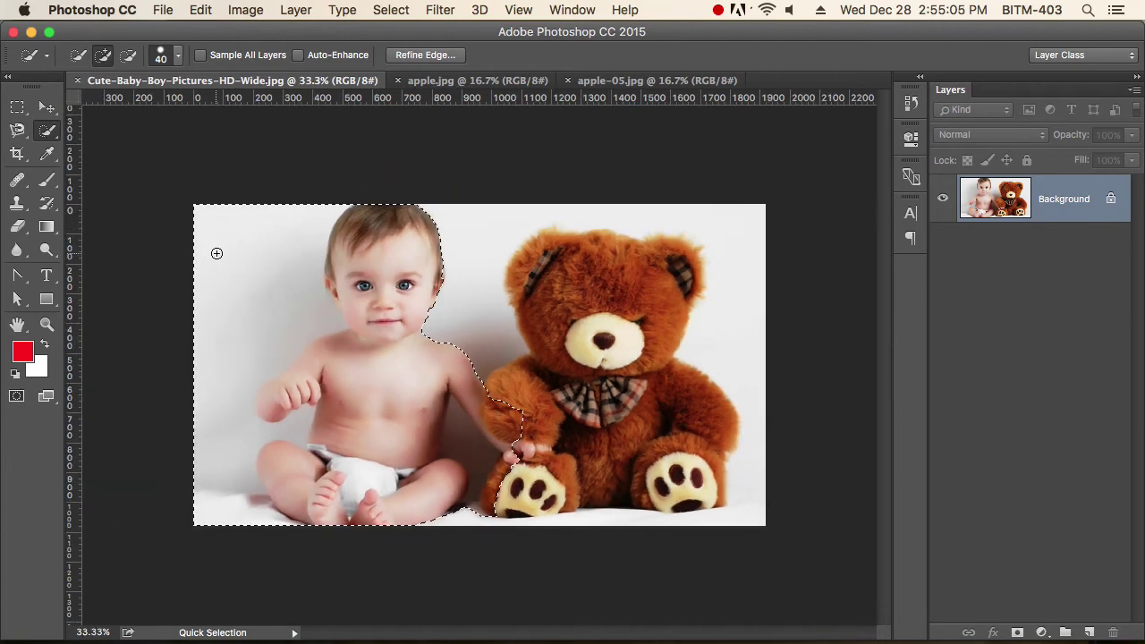
key("alt")
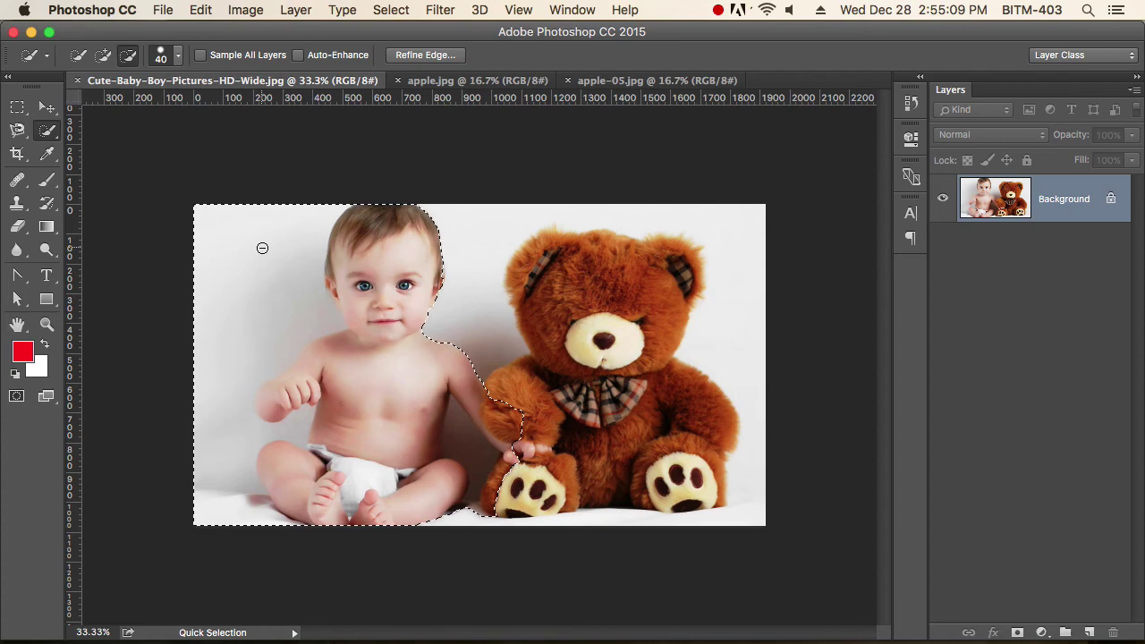
mouse_move(262, 249)
left_mouse_down()
mouse_move(233, 374)
mouse_move(210, 398)
mouse_move(226, 451)
mouse_move(241, 469)
mouse_move(297, 438)
mouse_move(359, 459)
left_mouse_up()
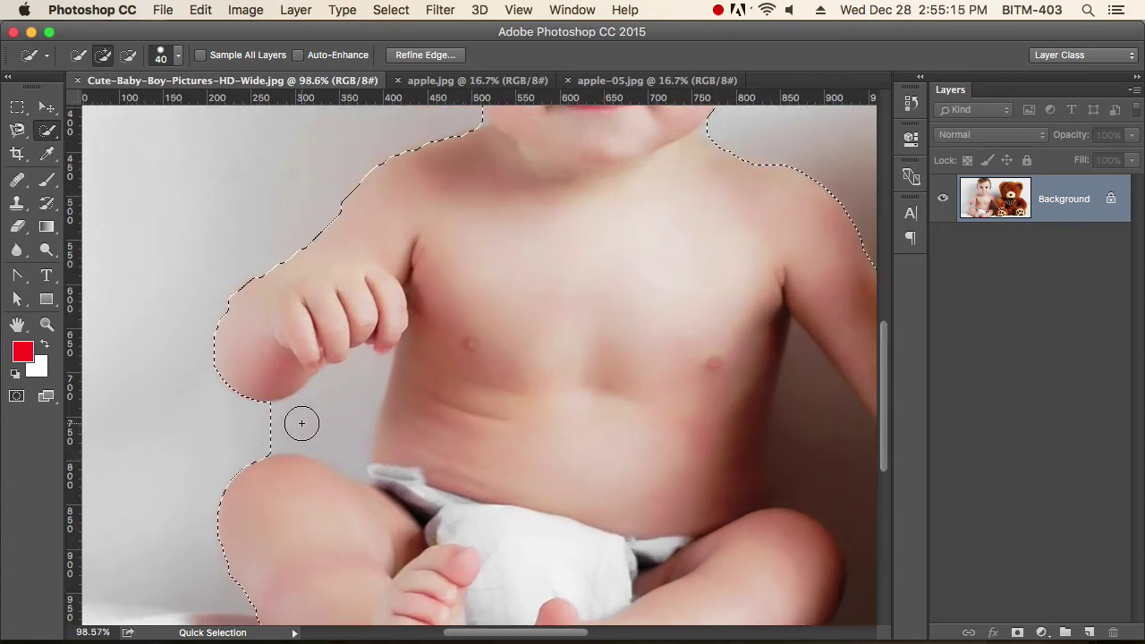
Reduce the Quick Selection brush size to 20 and subtract the wall gap between the baby's raised arm and leg
key("bracketleft")
key("bracketleft")
key("bracketleft")
key("bracketleft")
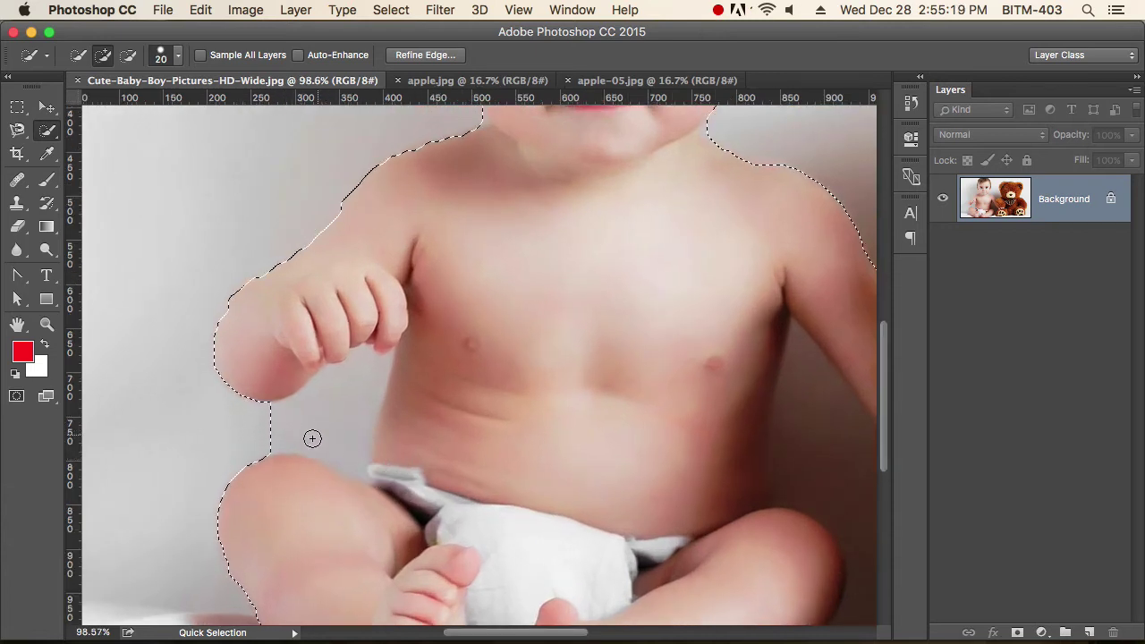
left_click(269, 435, "alt")
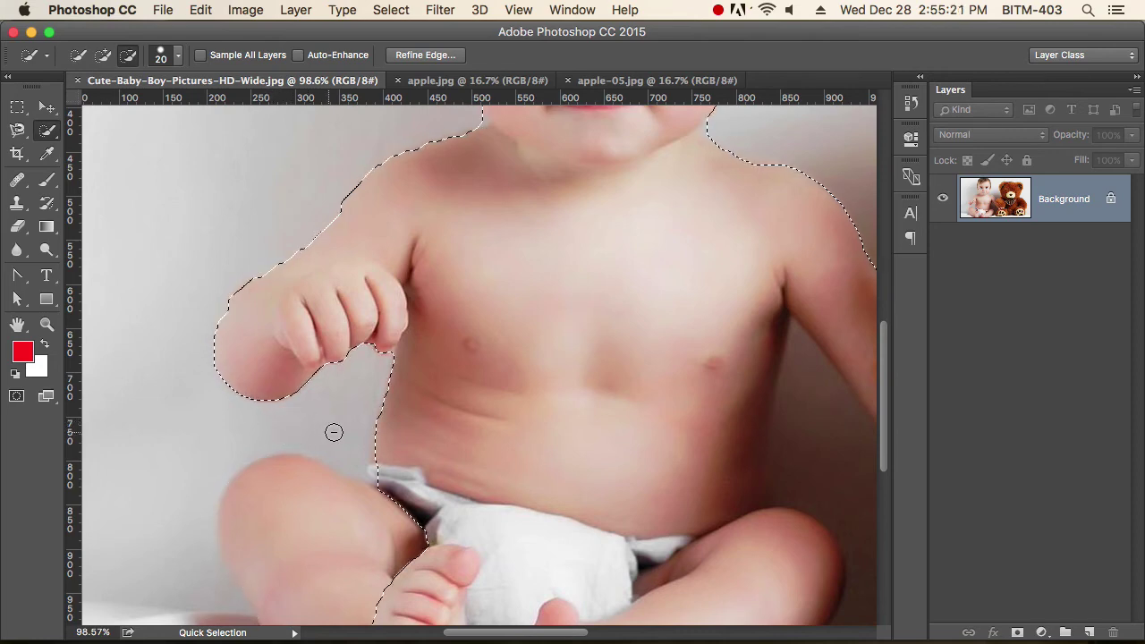
Check the quick selection around the baby's body and head, and deselect it
scroll(378, 481, "down", 5)
mouse_move(402, 418)
left_mouse_down()
mouse_move(298, 385)
mouse_move(456, 418)
left_mouse_up()
key("super+minus")
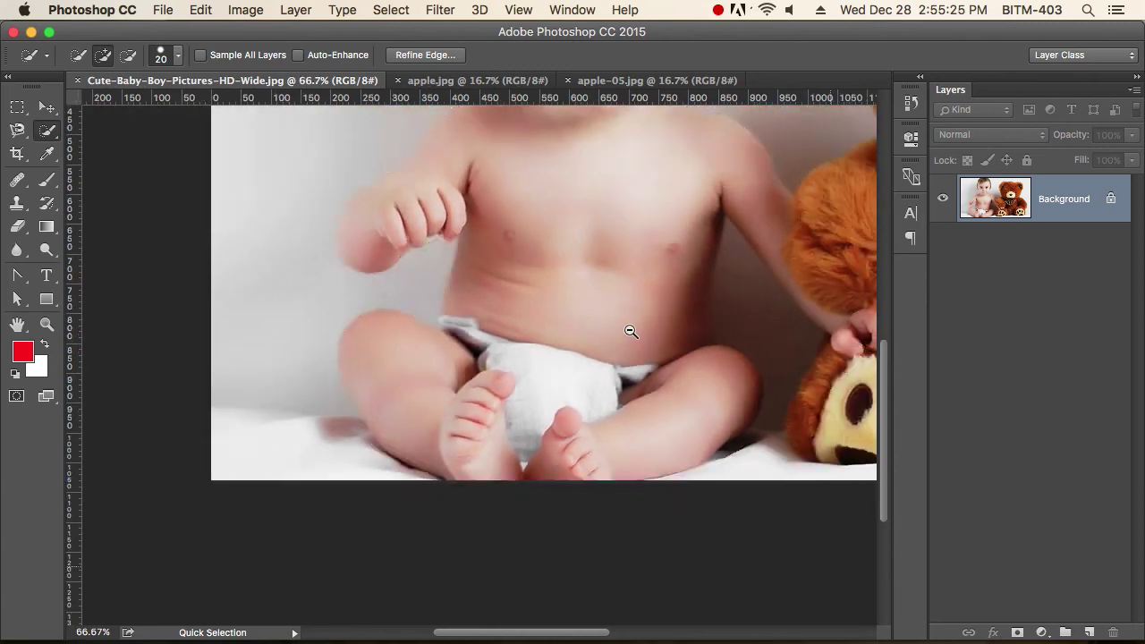
scroll(588, 477, "up", 4)
mouse_move(636, 311)
left_mouse_down()
mouse_move(589, 335)
mouse_move(568, 434)
left_mouse_up()
left_click(568, 435)
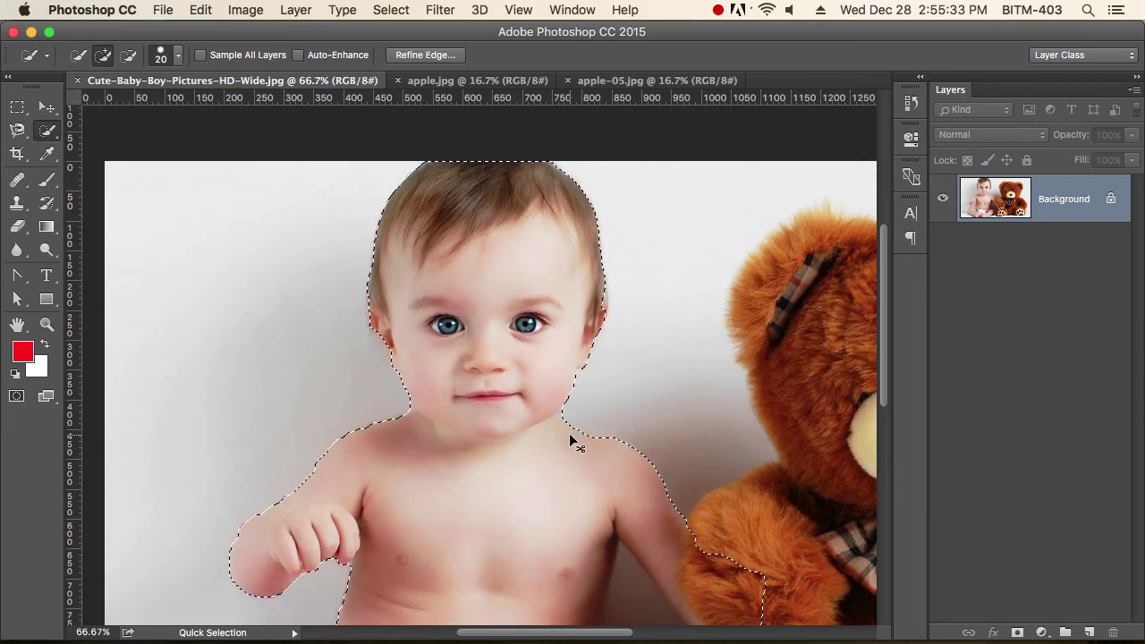
key("super+d")
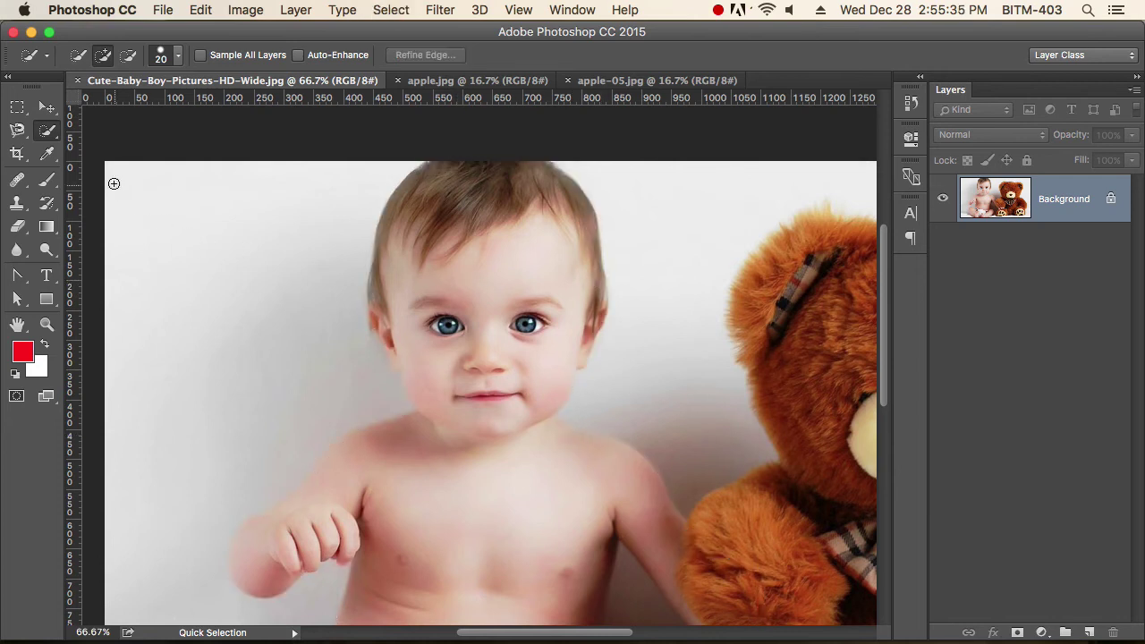
Switch to the Magic Wand and select the baby's upper chest with a tolerance of 32
left_click(47, 130)
left_click(141, 144)
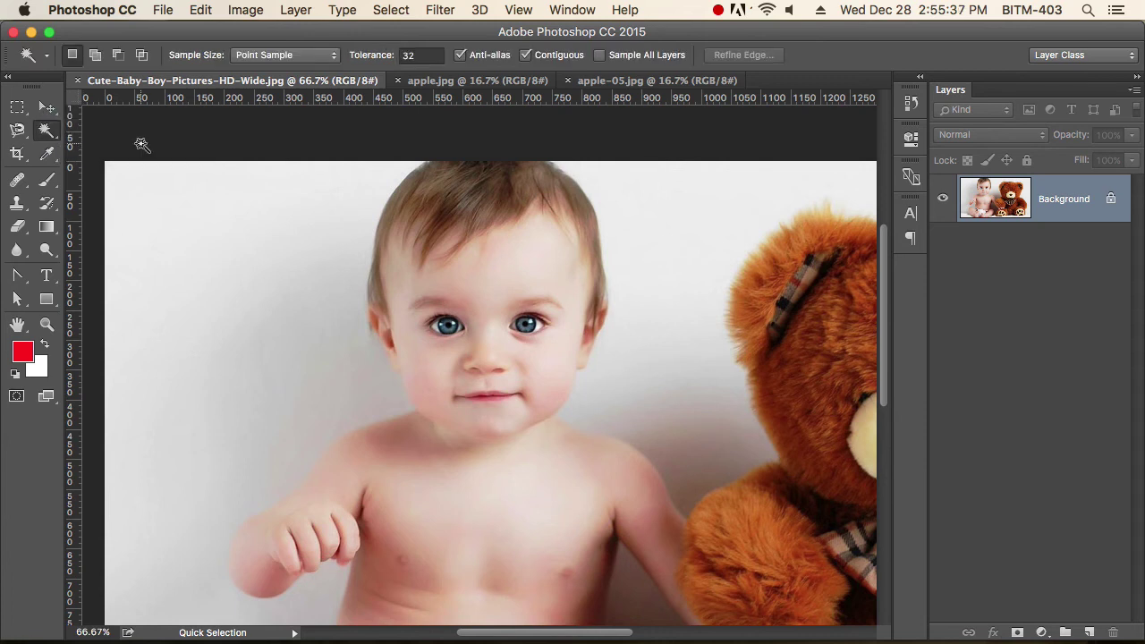
left_click(380, 55)
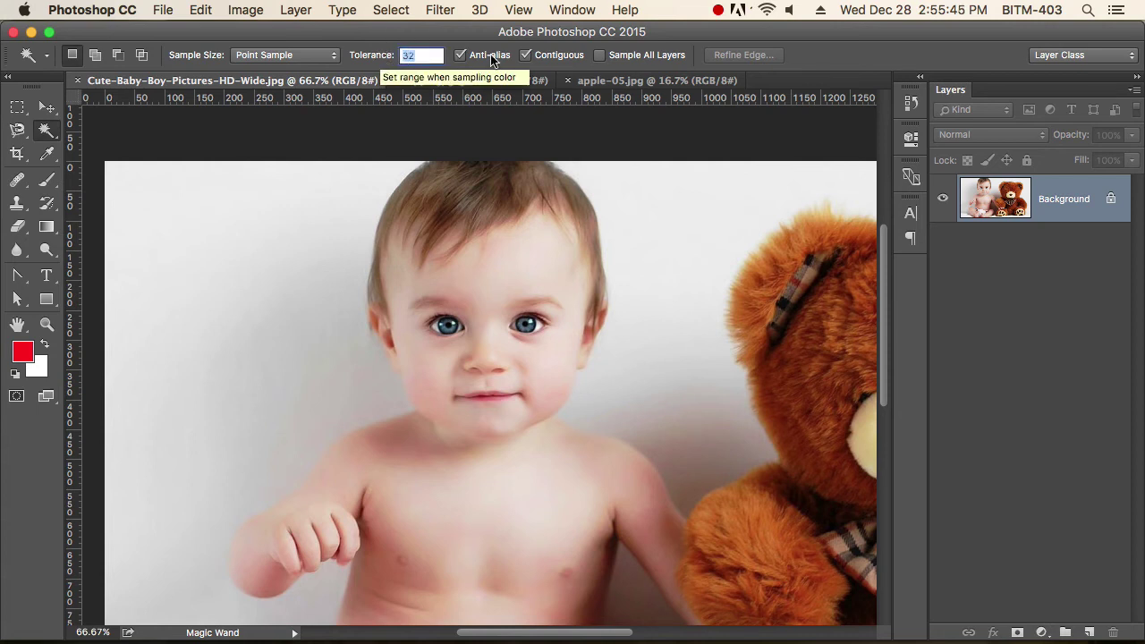
key("Return")
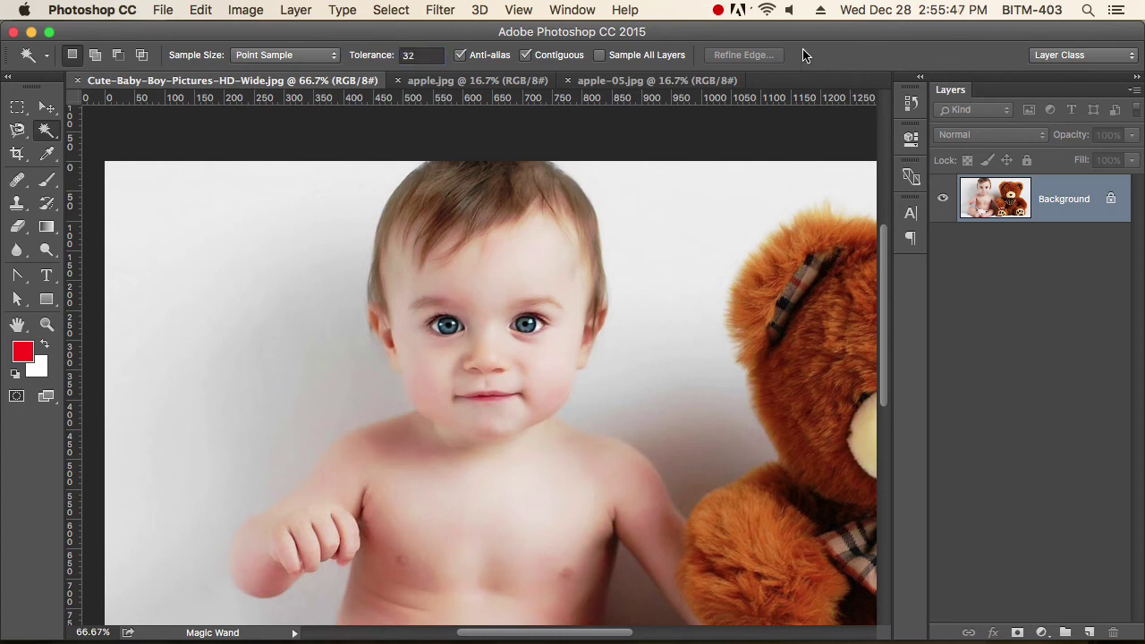
left_click_drag(504, 403, 500, 356)
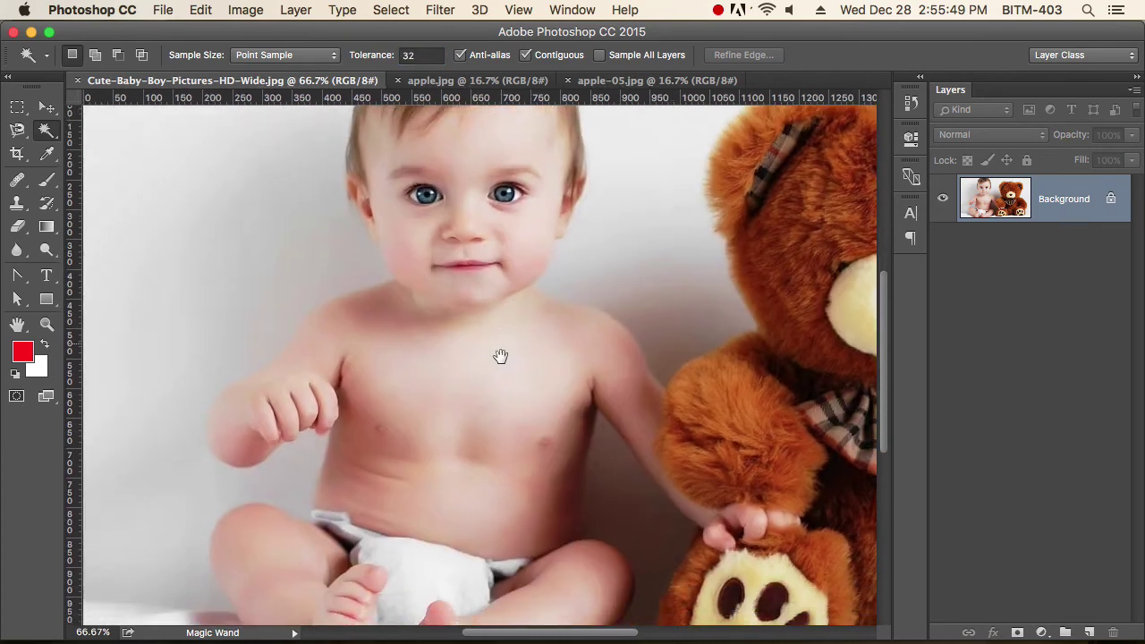
left_click(456, 375)
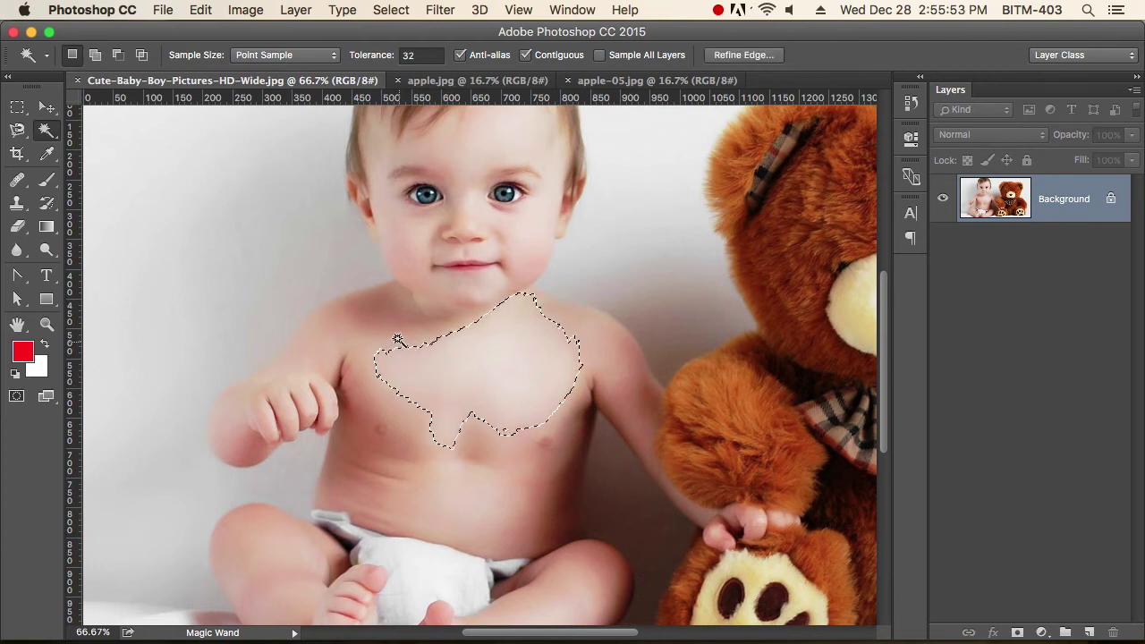
Set the Magic Wand tolerance to 5 and select a patch of the baby's chest
left_click(368, 55)
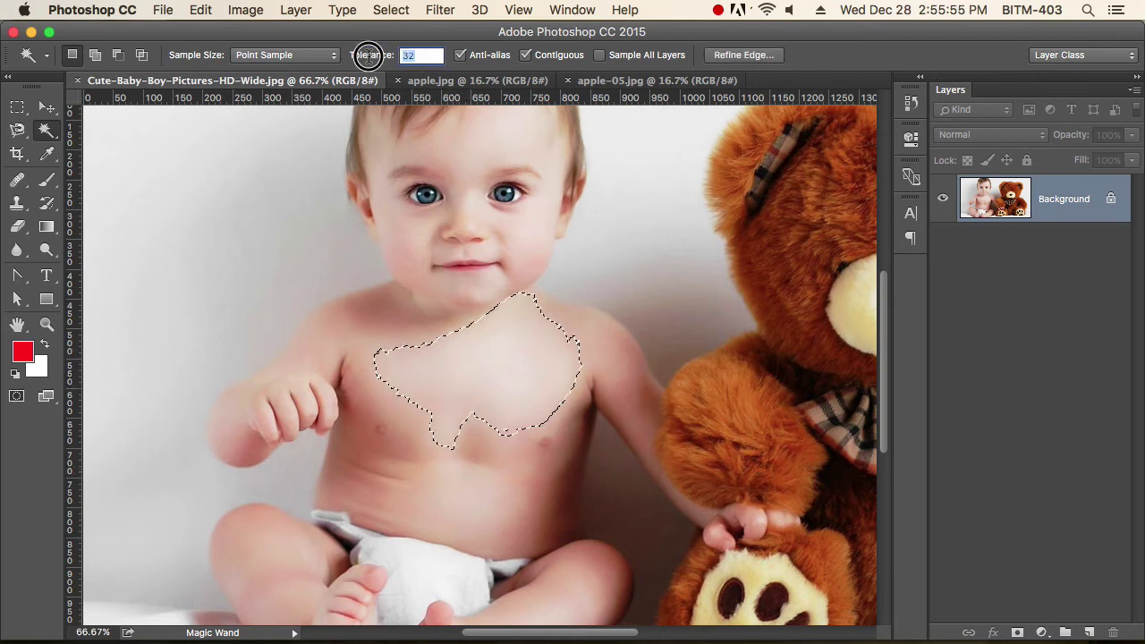
type("5")
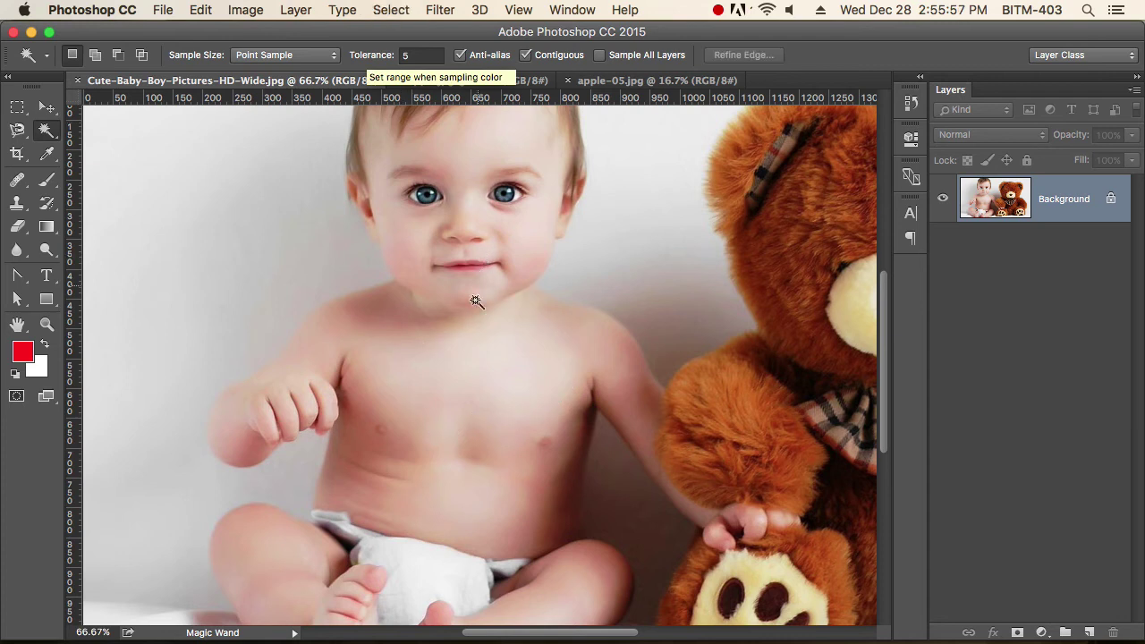
left_click(483, 367)
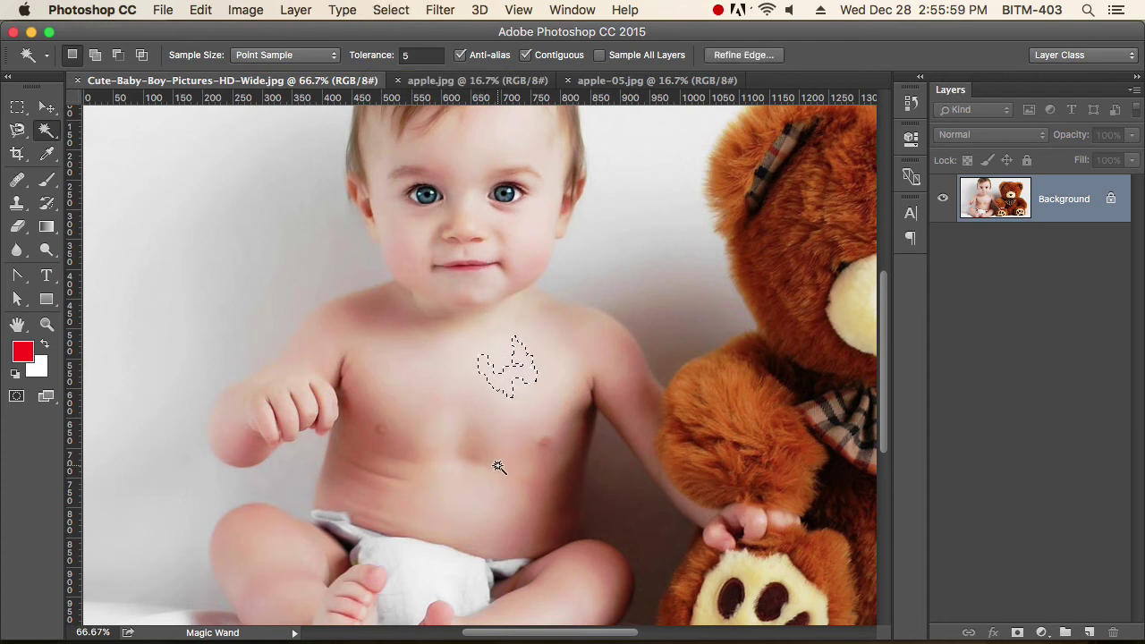
Set the Magic Wand tolerance to 32, reselect the baby's chest and add the surrounding skin, face and wall areas
left_click(420, 58)
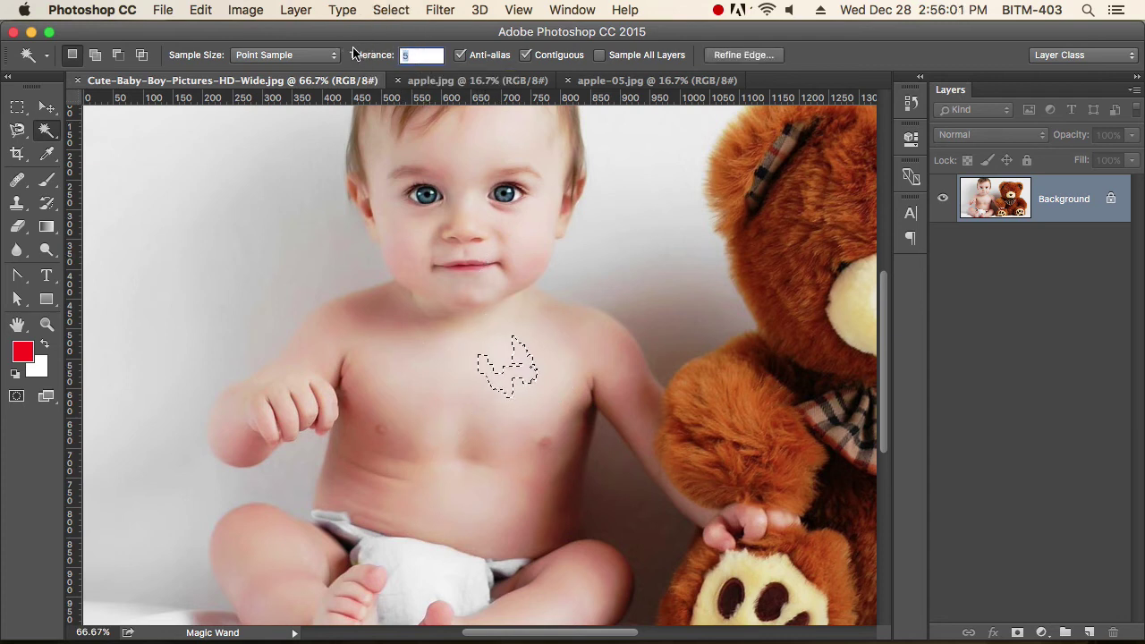
key("Return")
left_click(483, 353)
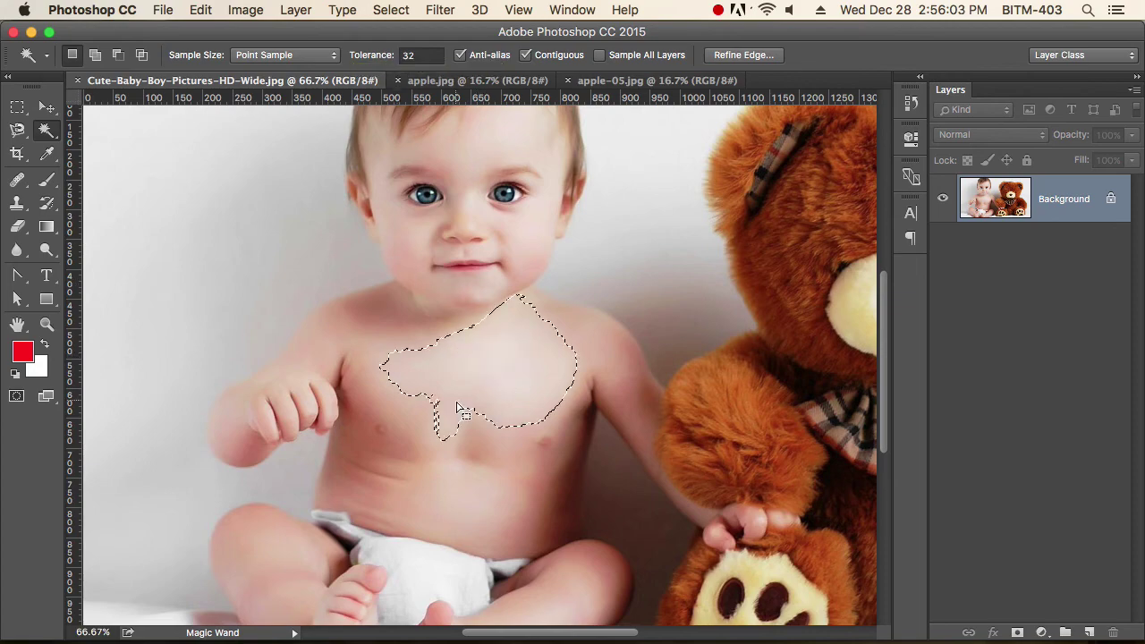
left_click(432, 370)
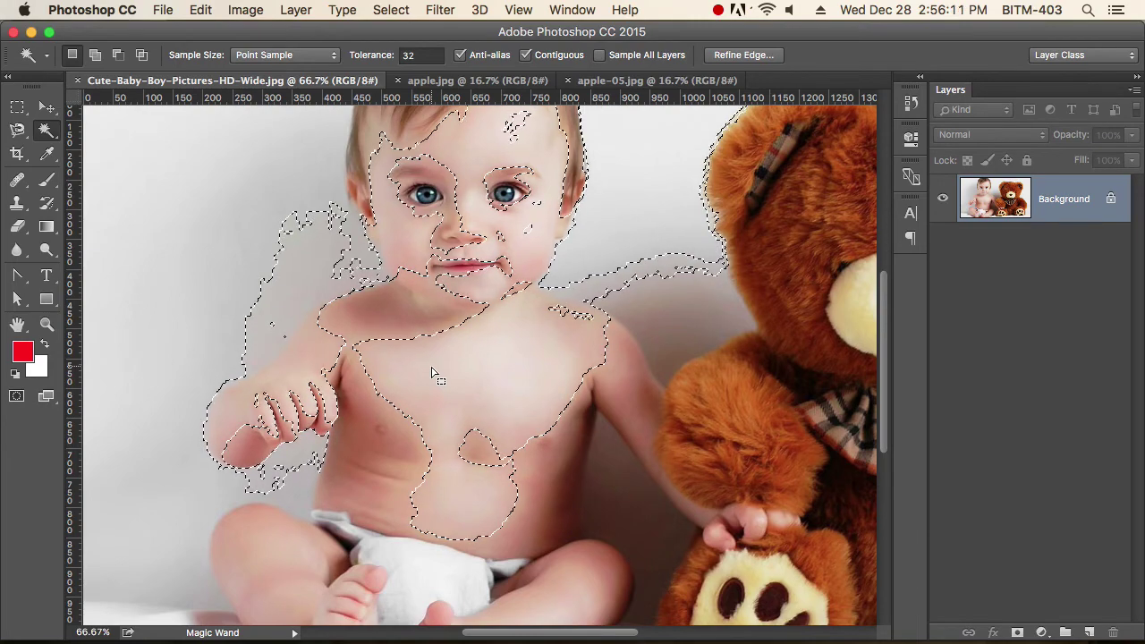
Clear the current selection and build a new Magic Wand selection from the baby's chest, adding the belly and part of the face
key("super+s")
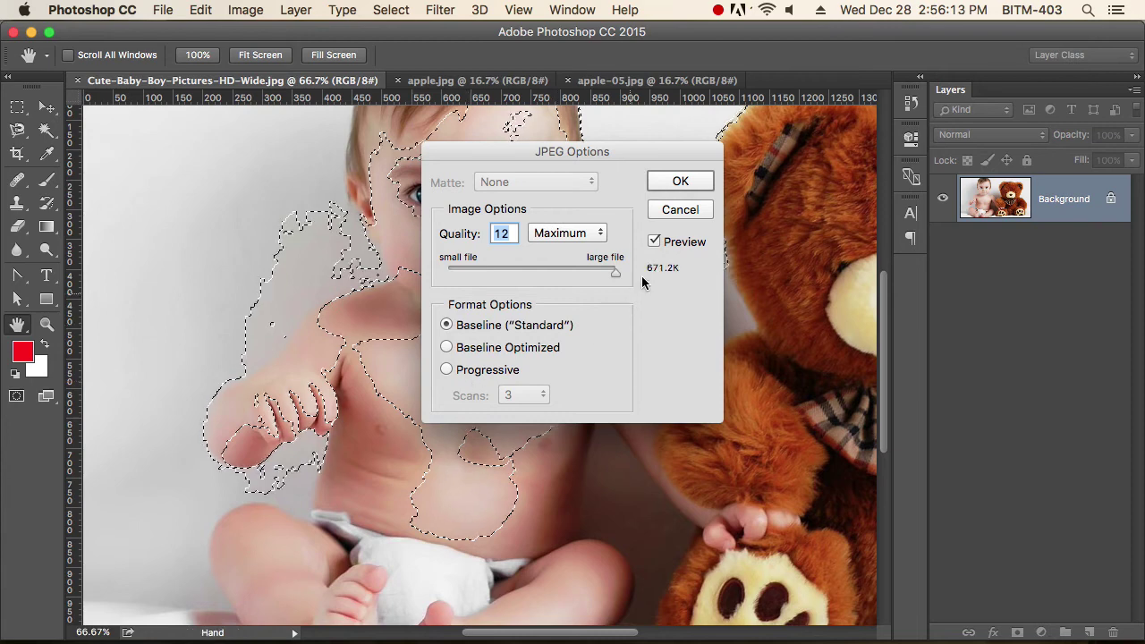
left_click(694, 210)
key("super+d")
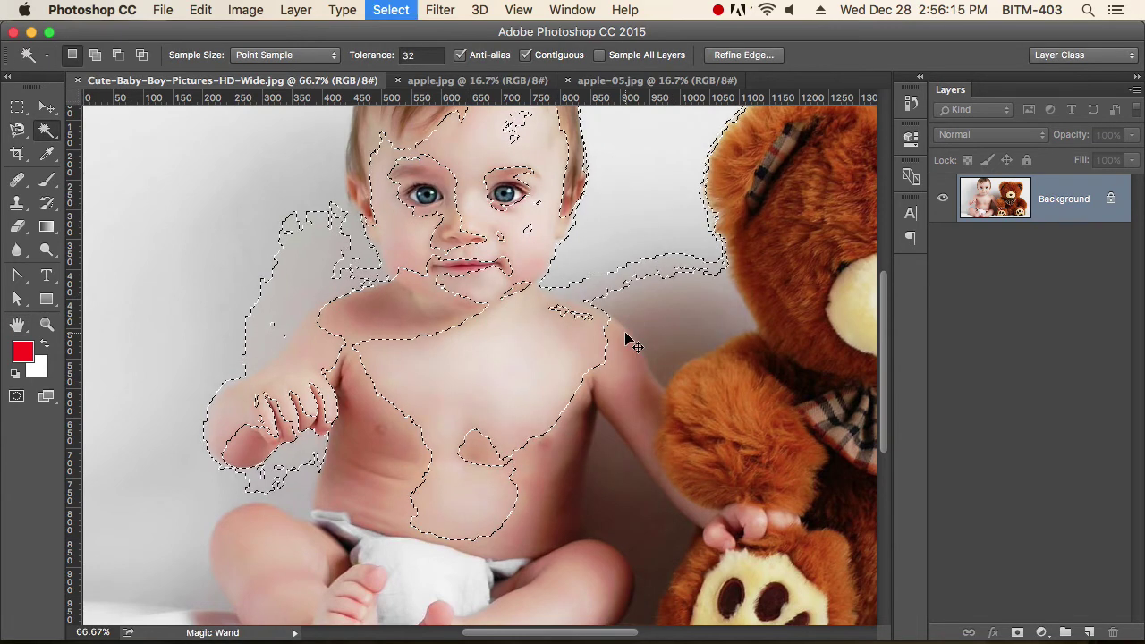
left_click(526, 392)
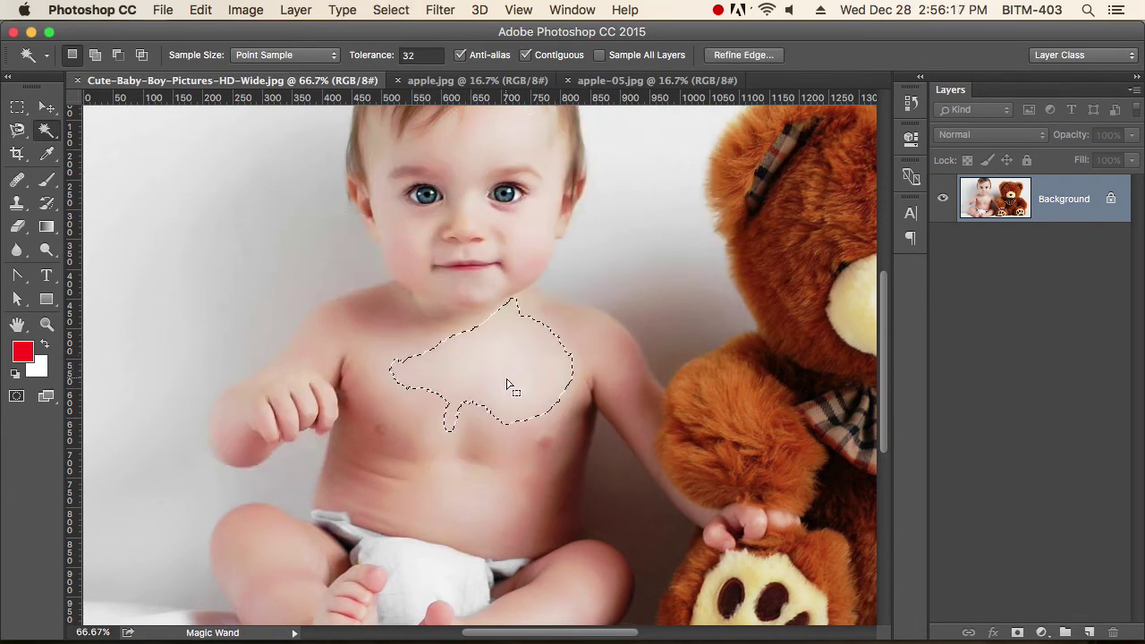
left_click(488, 492, "shift")
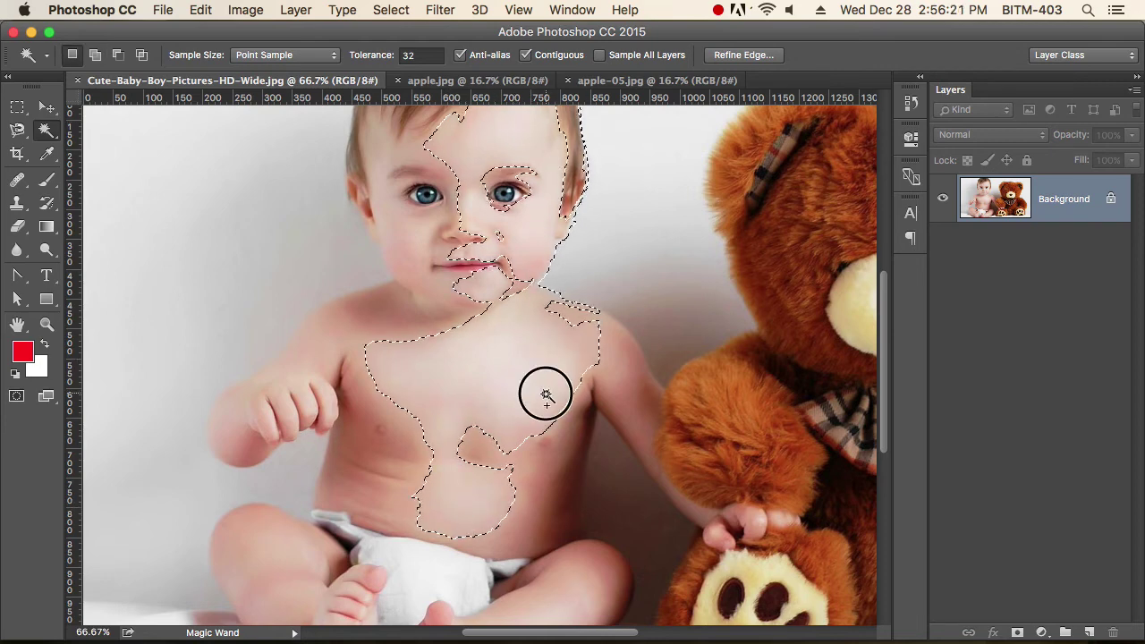
Open the Color Range selection, move its dialog off the teddy bear's face and compare the Image and Selection previews
key("super+minus")
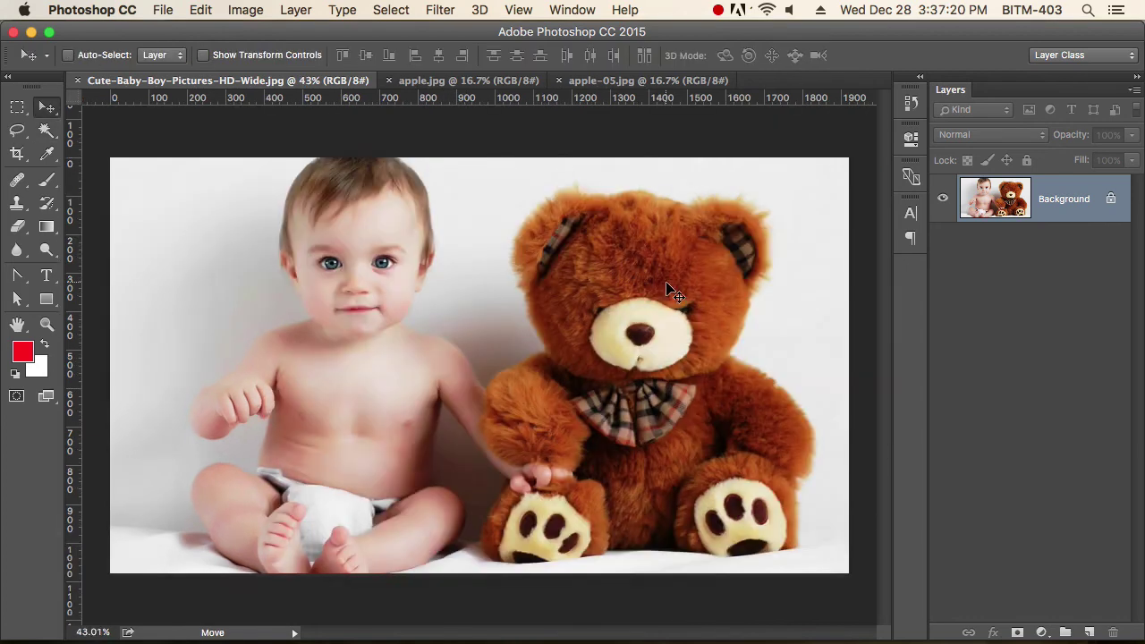
left_click(615, 266, "alt")
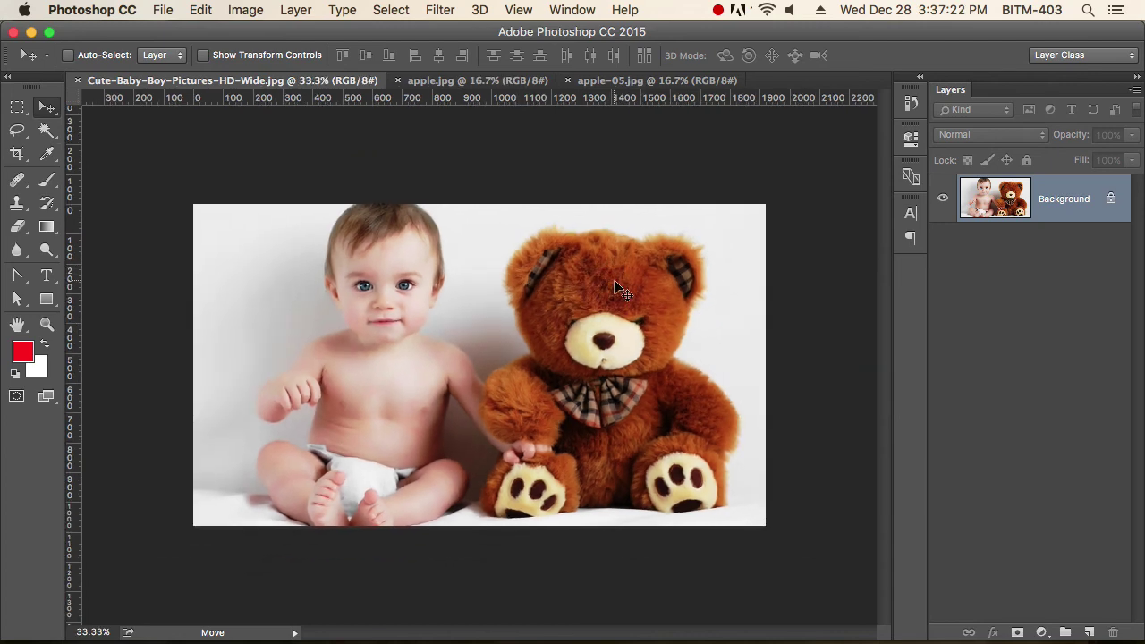
left_click(578, 284, "super")
left_click_drag(644, 301, 583, 261)
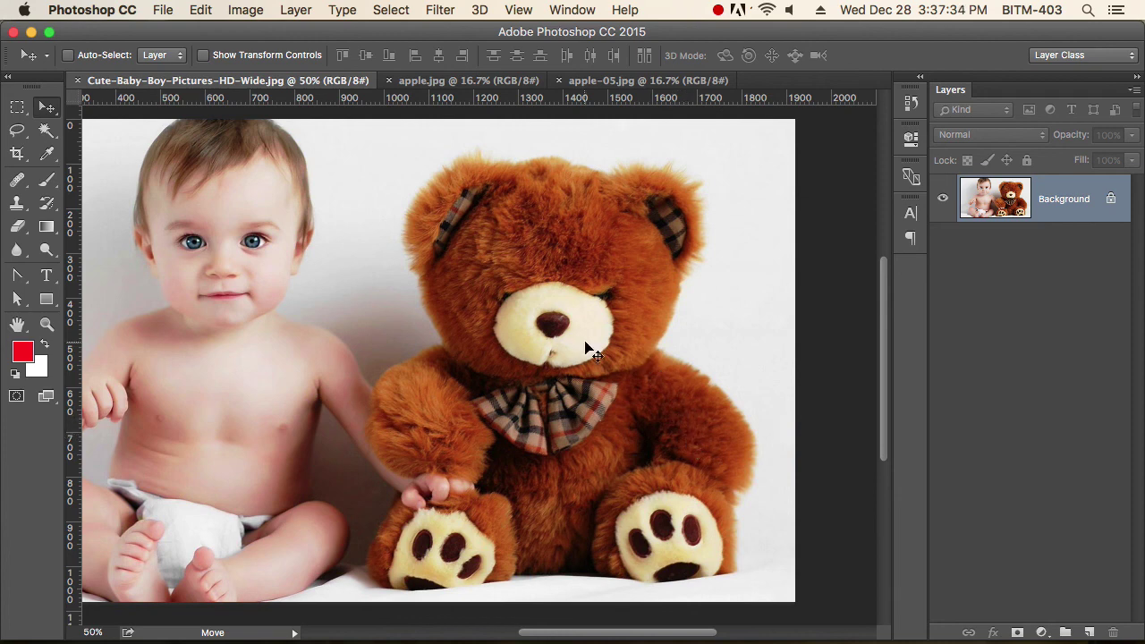
left_click(394, 11)
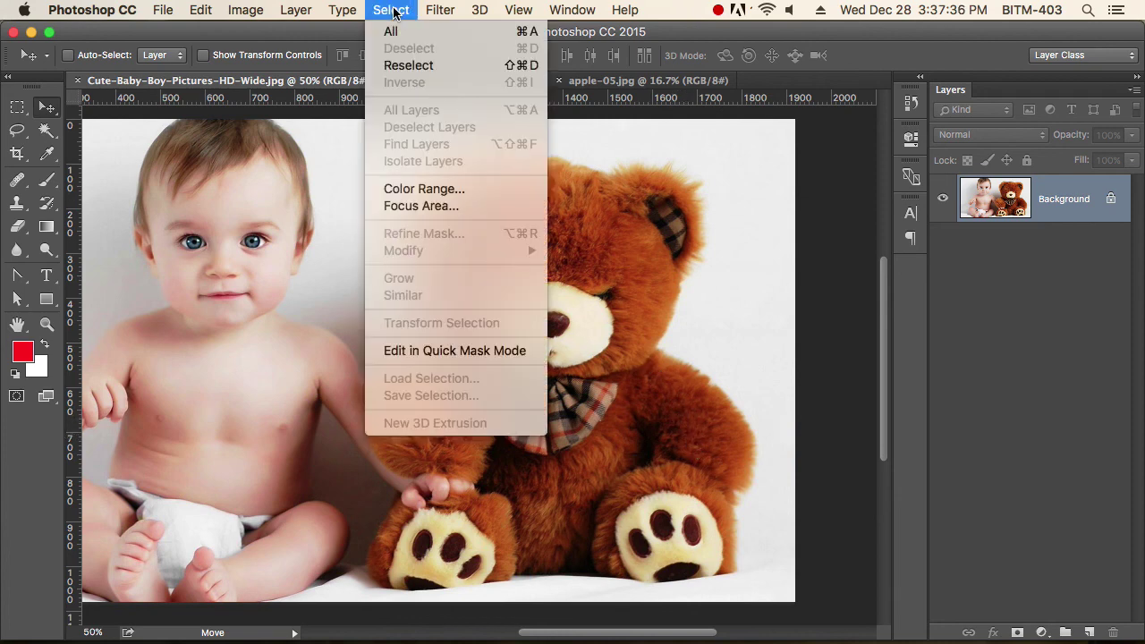
left_click(225, 91)
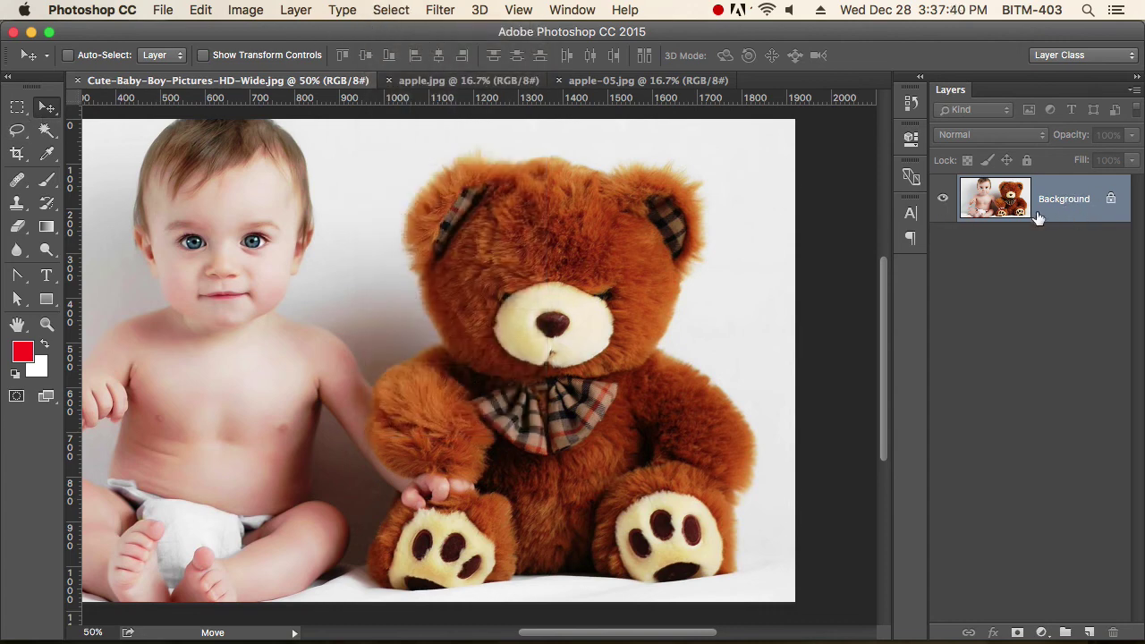
left_click(431, 11)
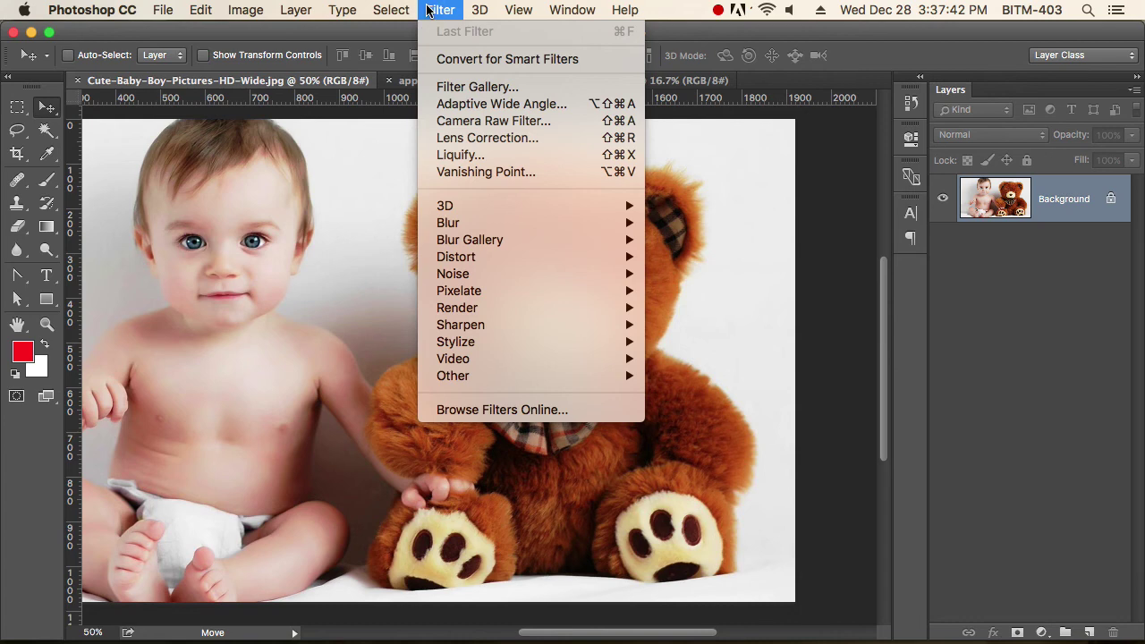
mouse_move(391, 10)
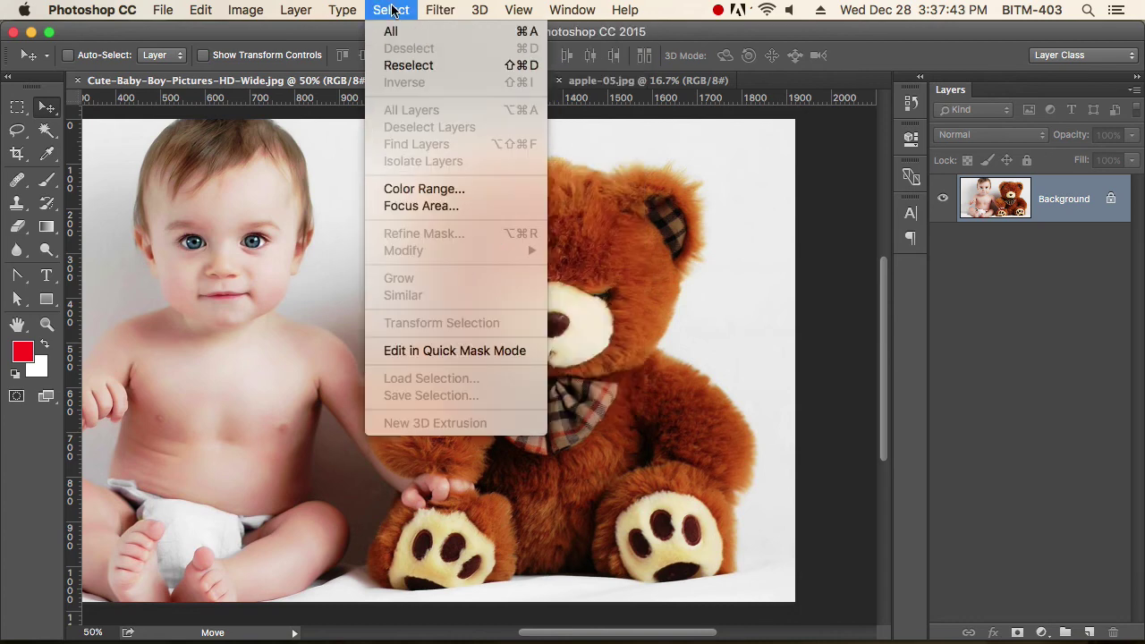
left_click(450, 197)
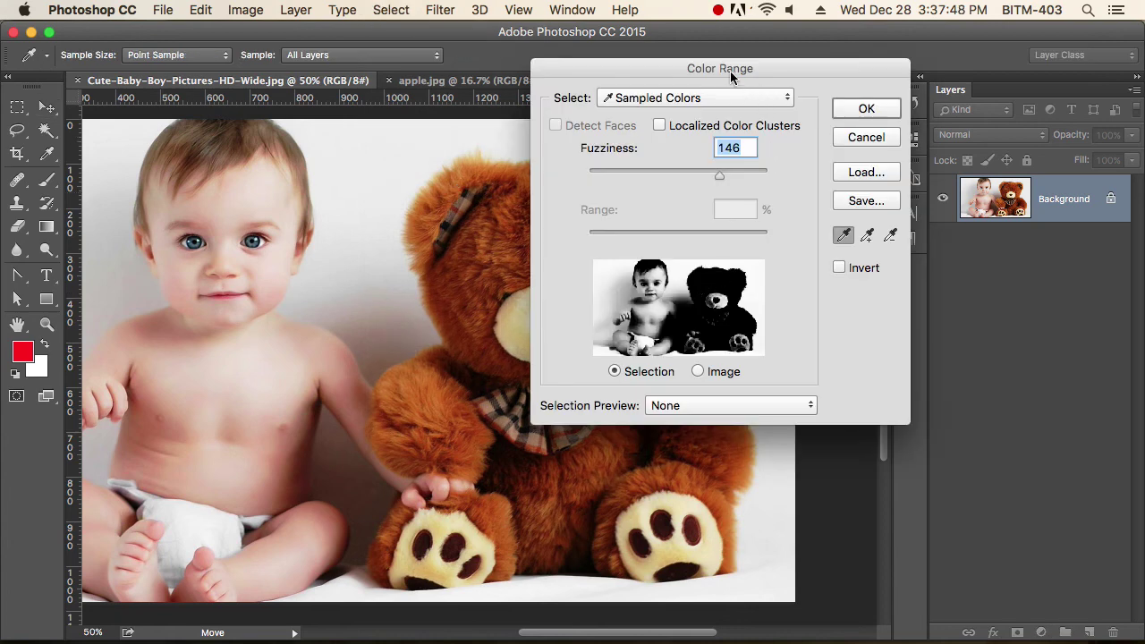
left_click_drag(731, 78, 875, 98)
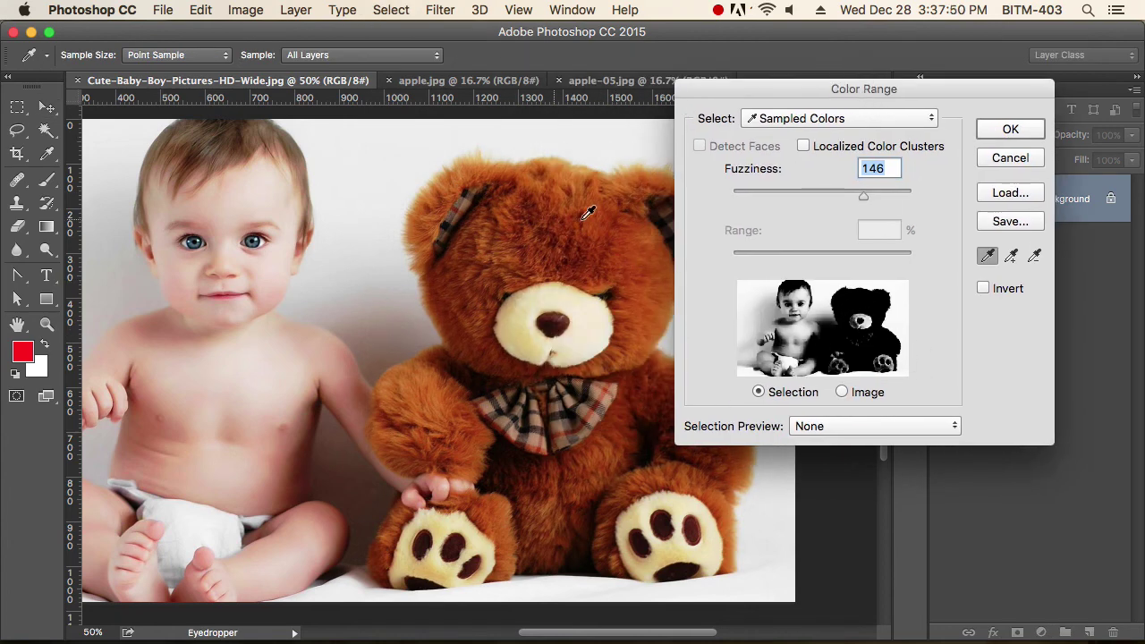
left_click(842, 393)
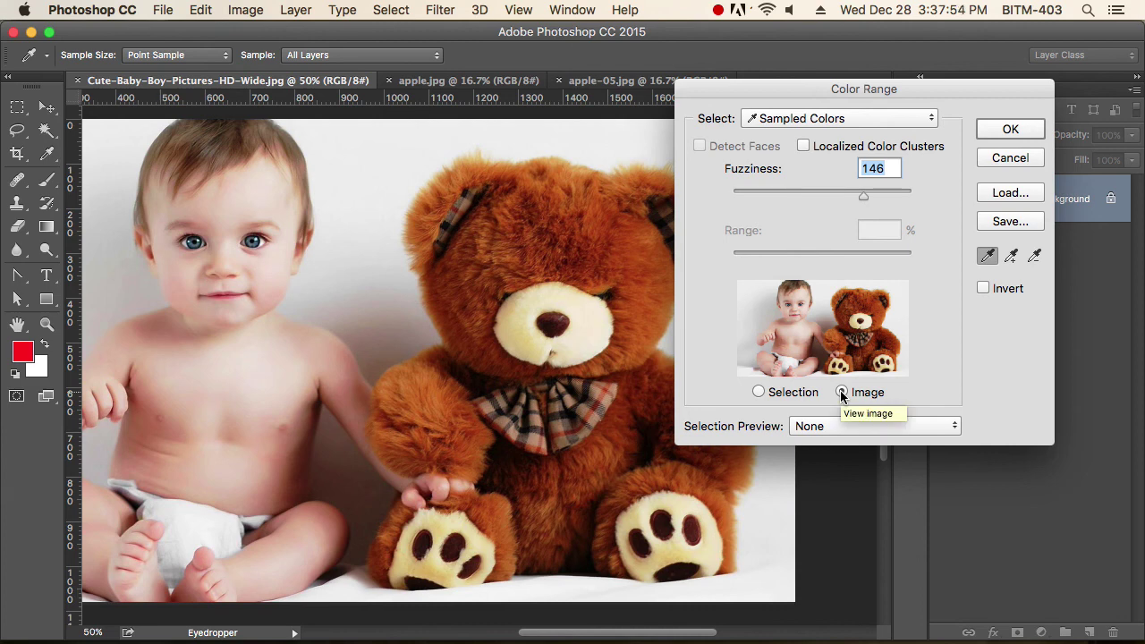
left_click(760, 392)
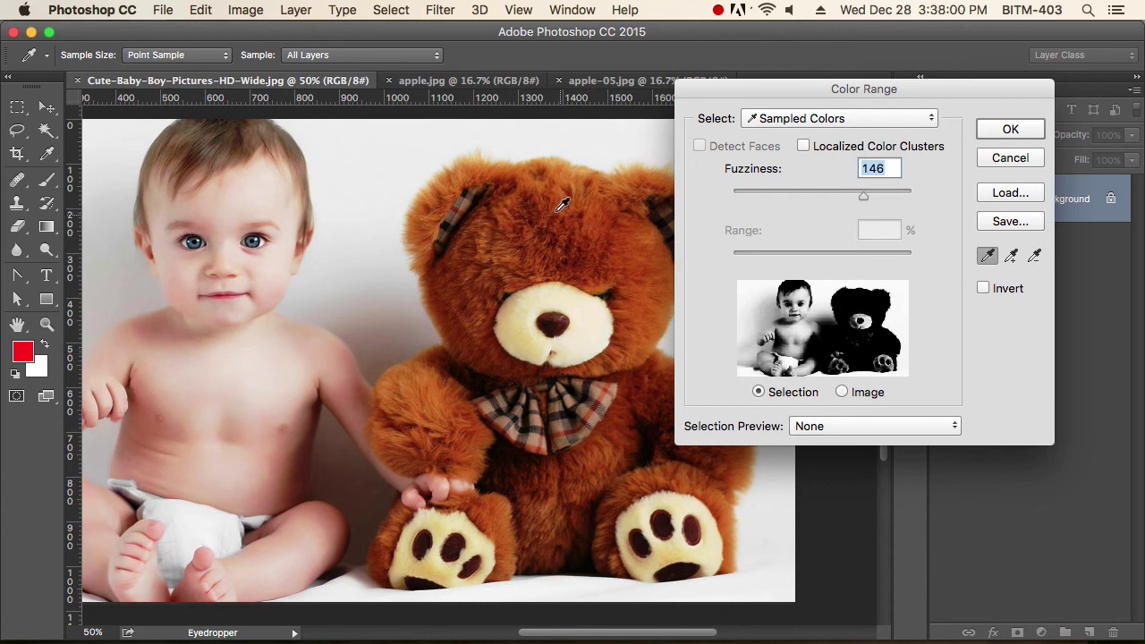
Sample the teddy bear's brown fur in the Color Range preview and set the fuzziness to 100
left_click(872, 296)
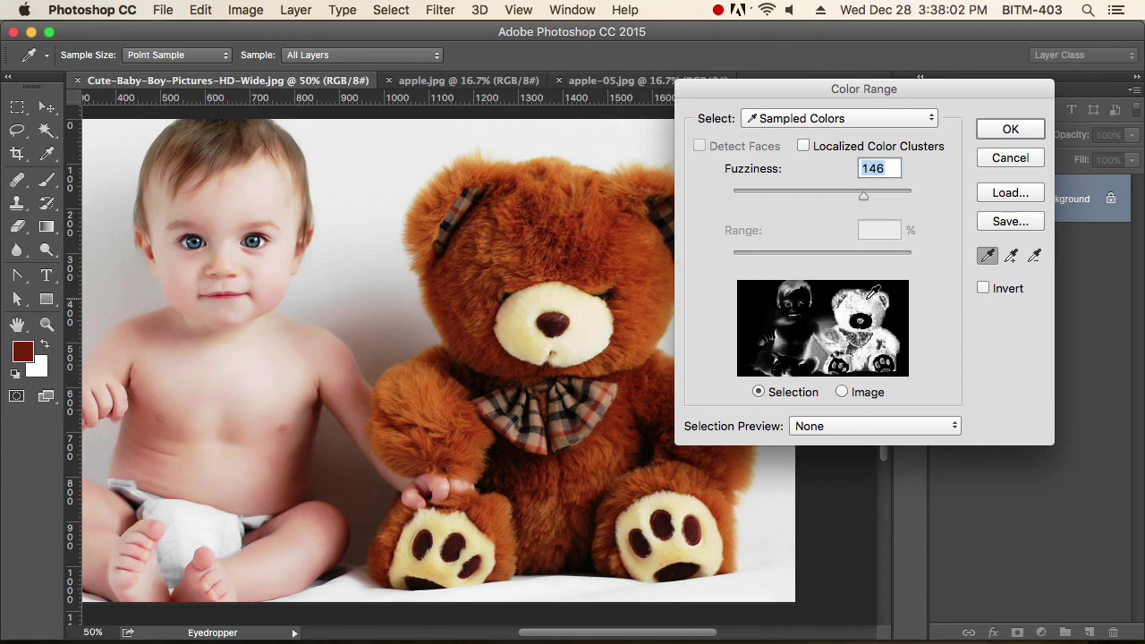
left_click(871, 297)
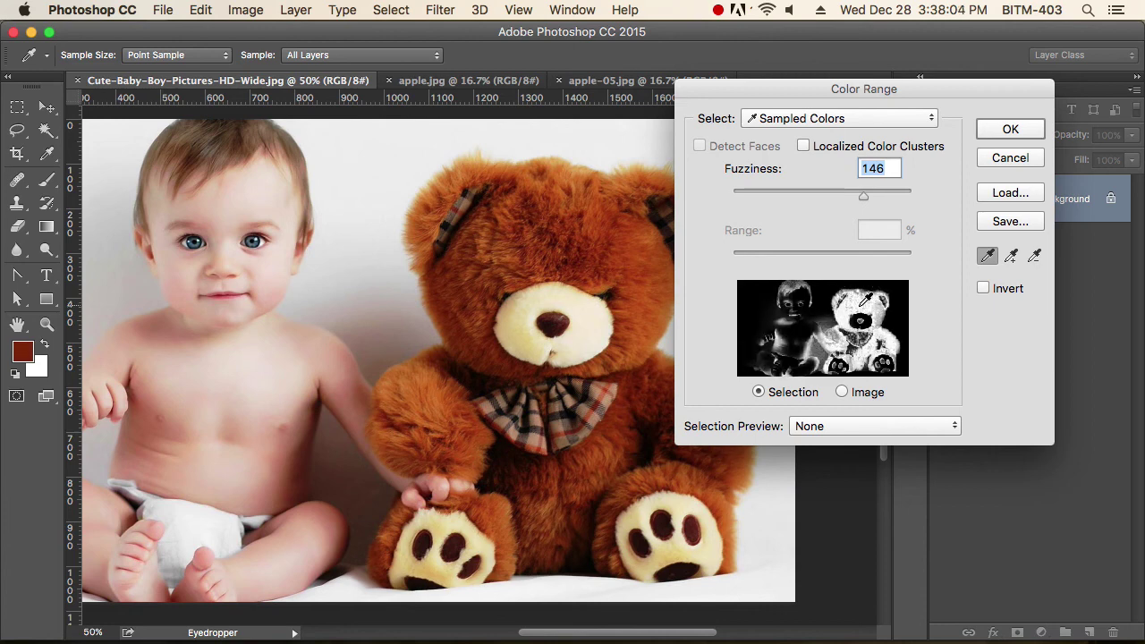
left_click(876, 300)
left_click(875, 301)
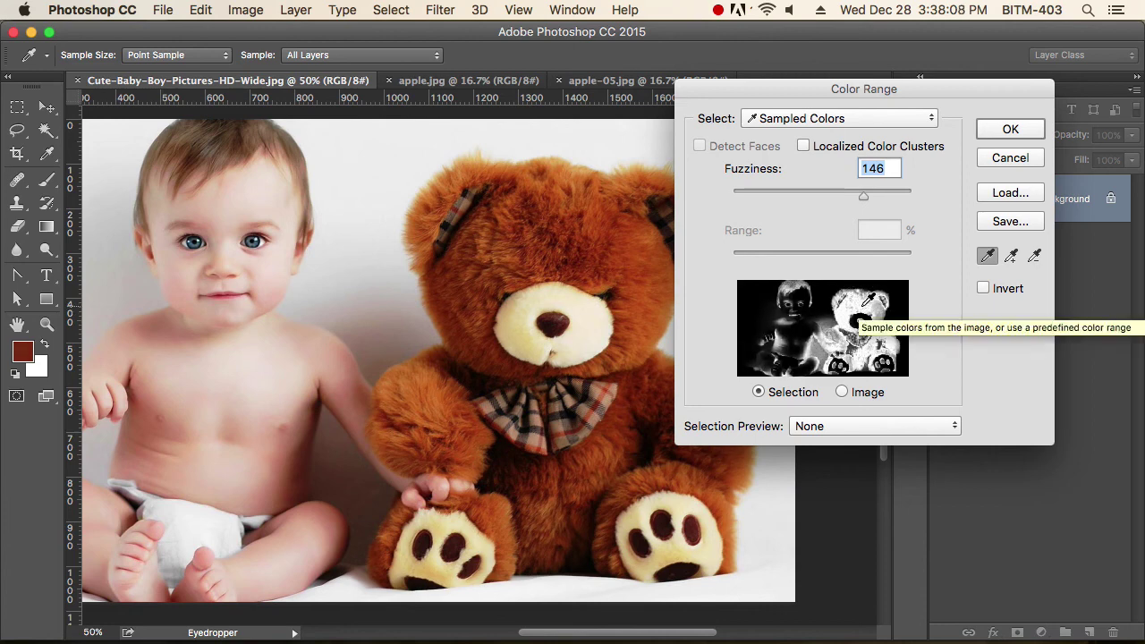
left_click(863, 302)
left_click(861, 296)
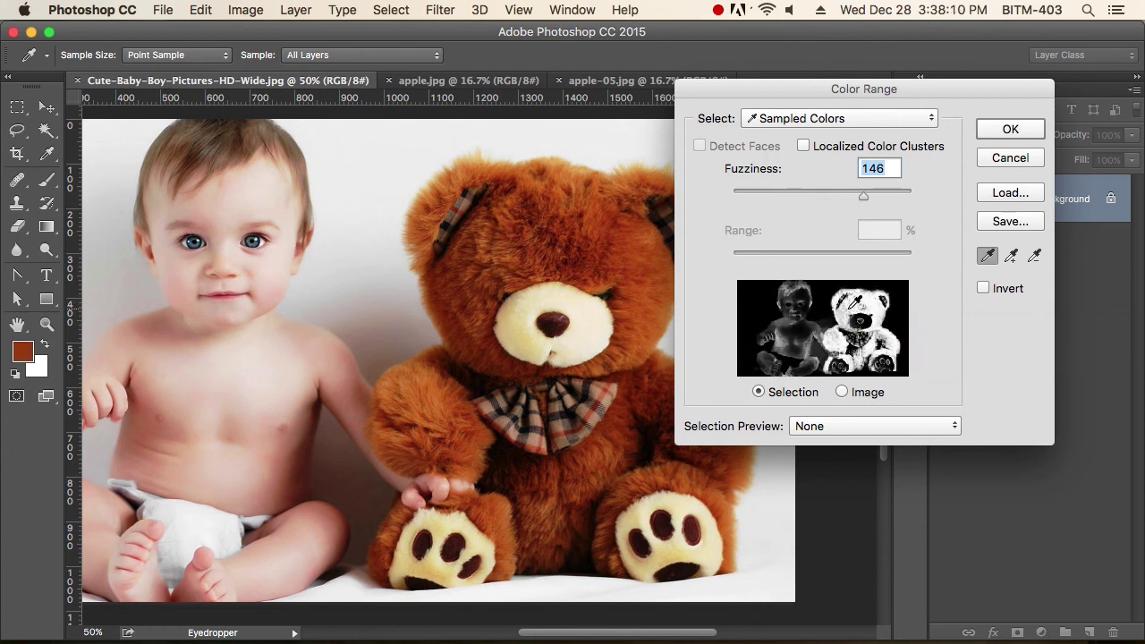
left_click(850, 310)
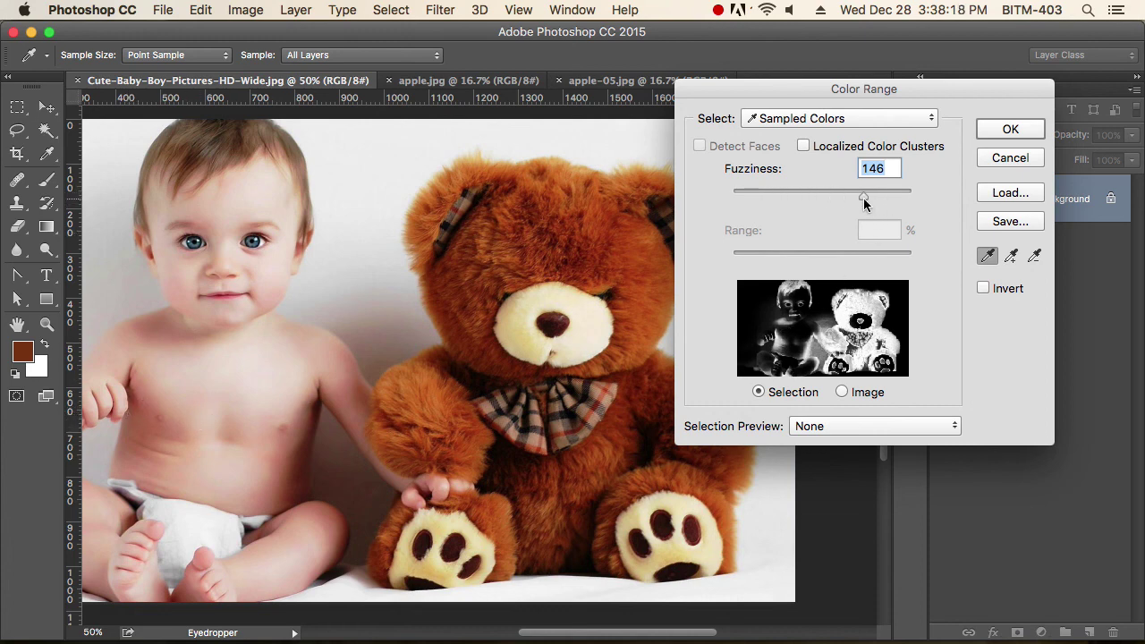
left_click_drag(863, 197, 822, 201)
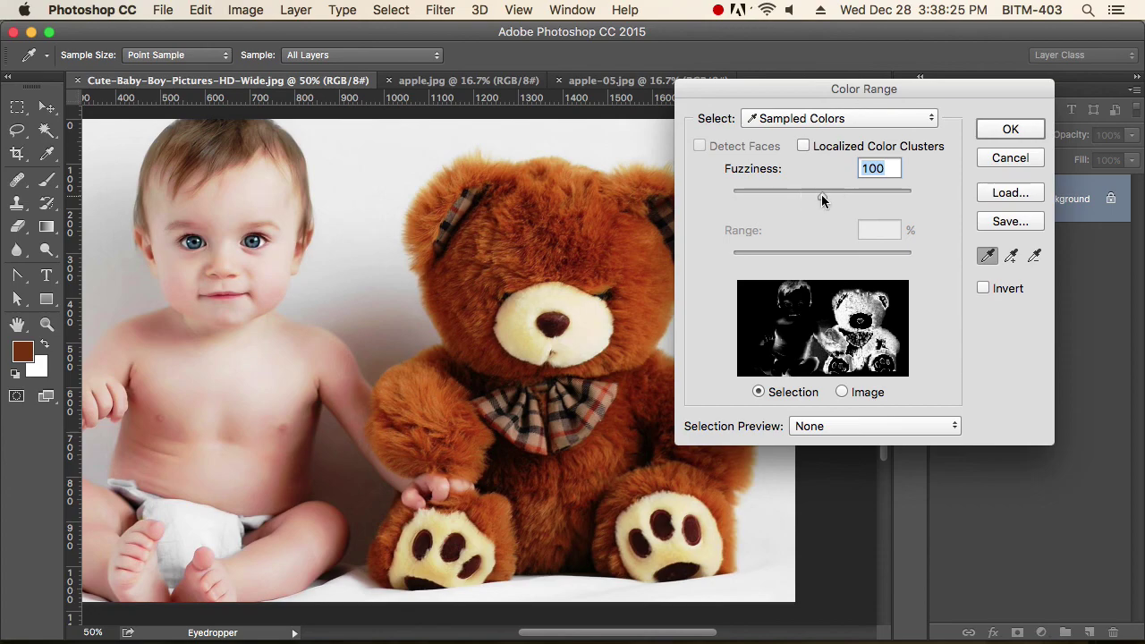
Accept the Color Range selection and subtract the baby's head, body and legs from it with the Lasso tool
left_click(1010, 129)
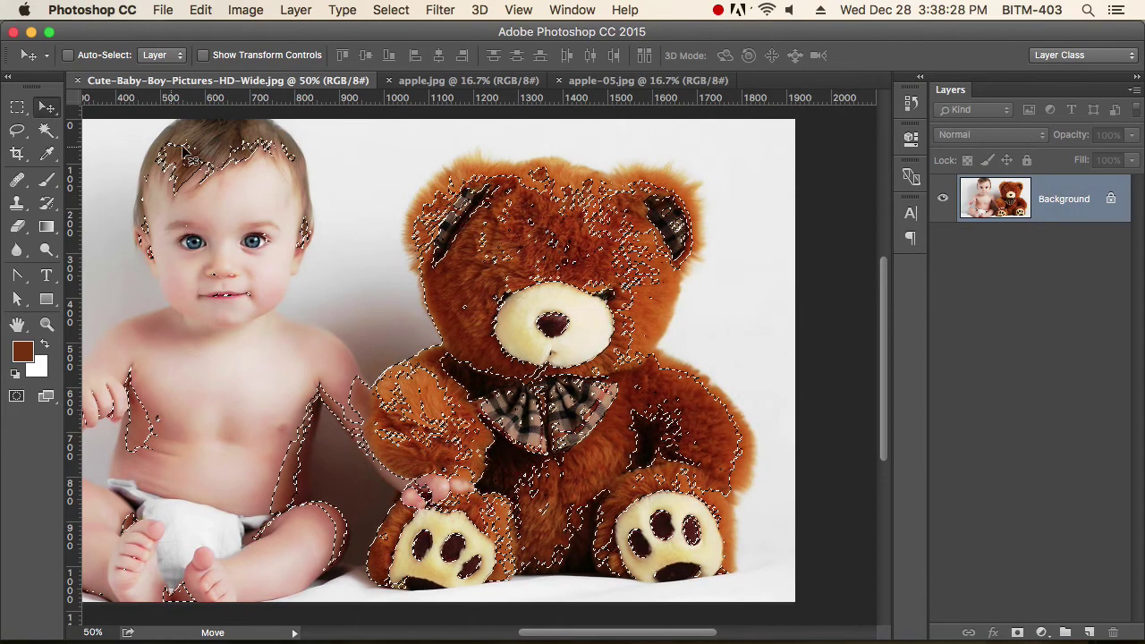
left_click(17, 106)
left_click(17, 129)
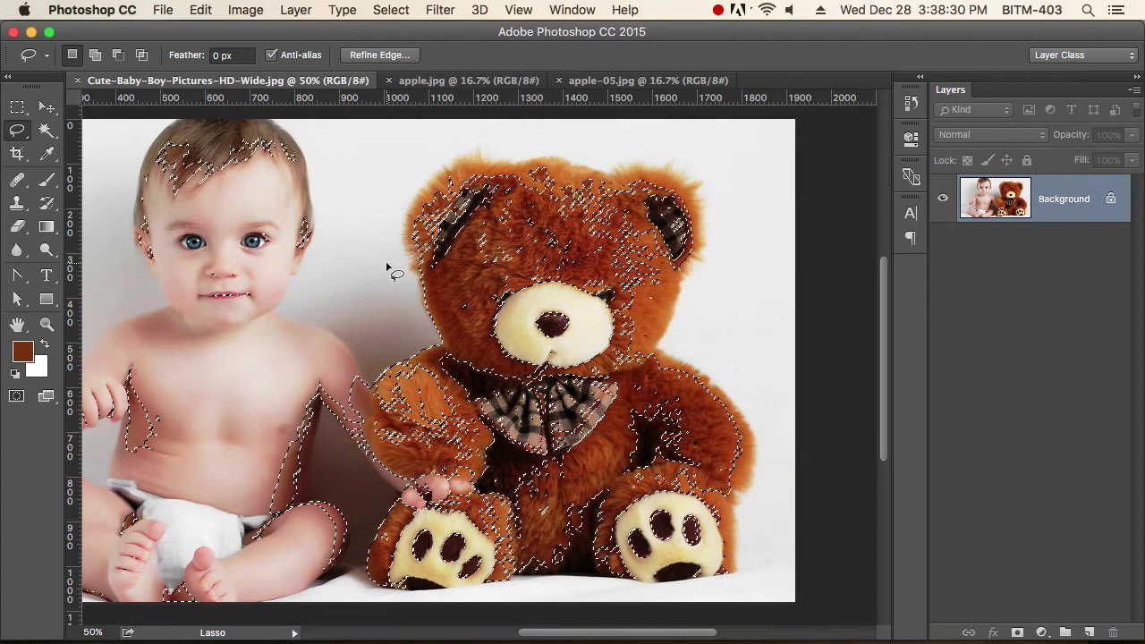
key("super+minus")
left_click(458, 317, "alt")
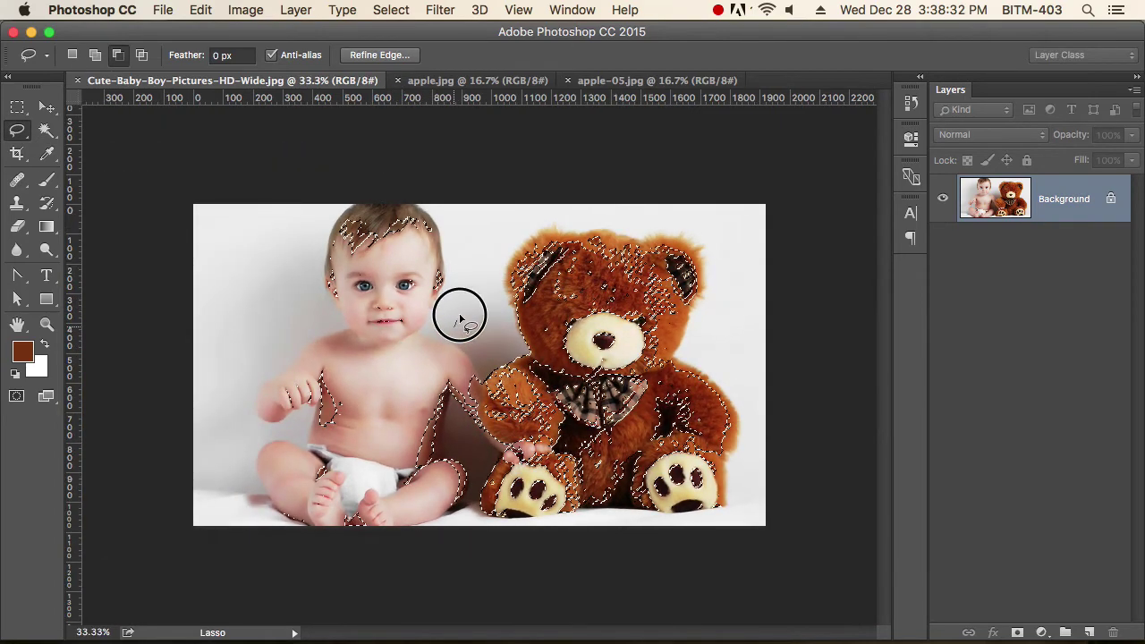
mouse_move(459, 318)
left_mouse_down()
mouse_move(342, 195)
mouse_move(238, 278)
mouse_move(204, 456)
mouse_move(282, 518)
mouse_move(370, 558)
mouse_move(453, 519)
left_mouse_up()
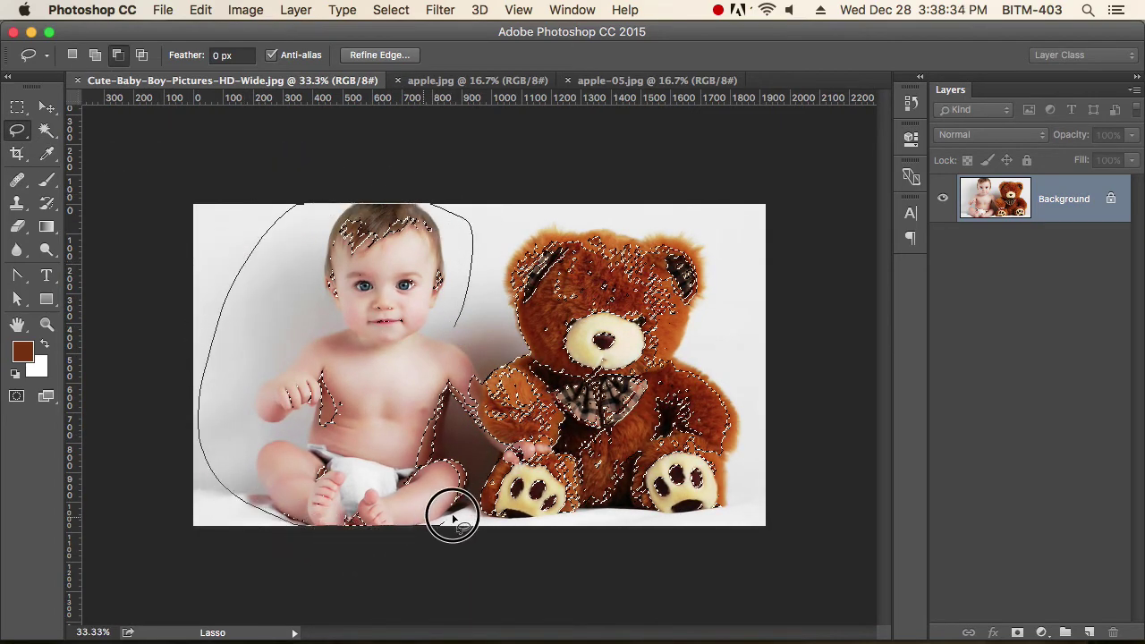
left_click_drag(464, 396, 471, 322)
Subtract the leftover selected patch on the baby's arm beside the teddy bear with the Lasso tool
scroll(535, 404, "up", 5)
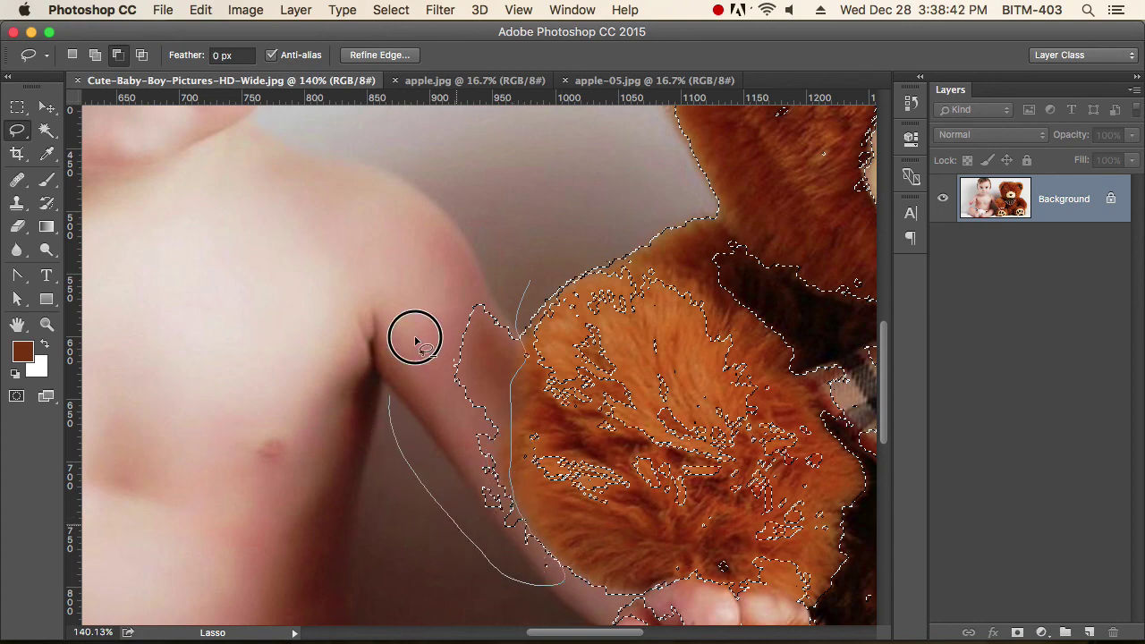
left_click_drag(415, 338, 504, 281)
scroll(621, 401, "down", 4)
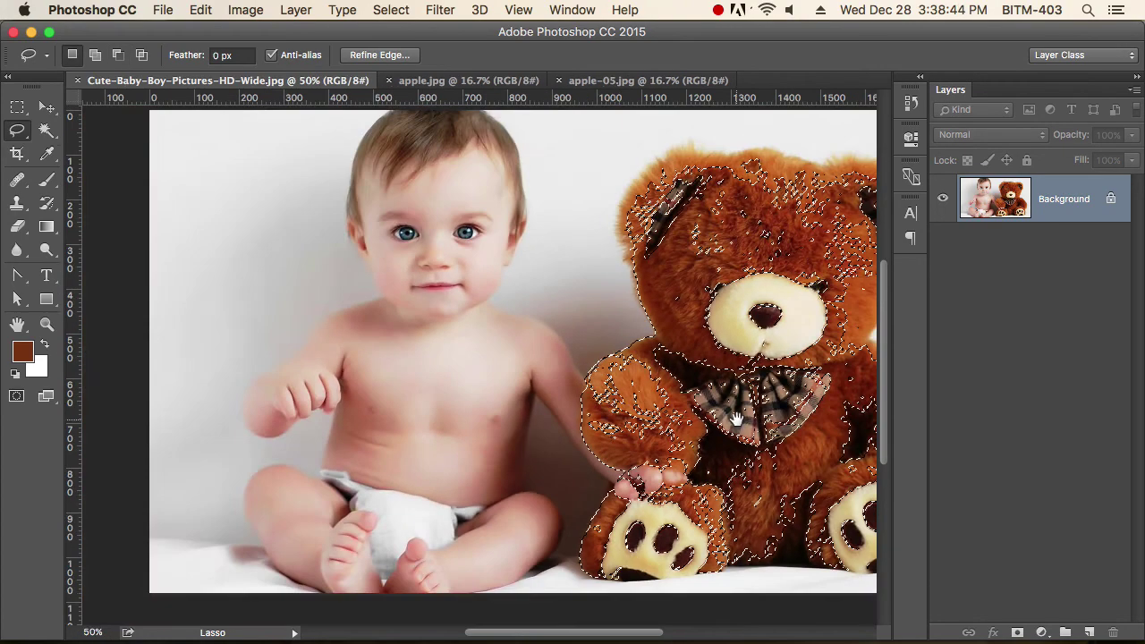
Try a Hue/Saturation adjustment with a hue of +165 on the selected teddy bear fur, and discard it
left_click_drag(735, 419, 450, 409)
scroll(432, 163, "up", 3)
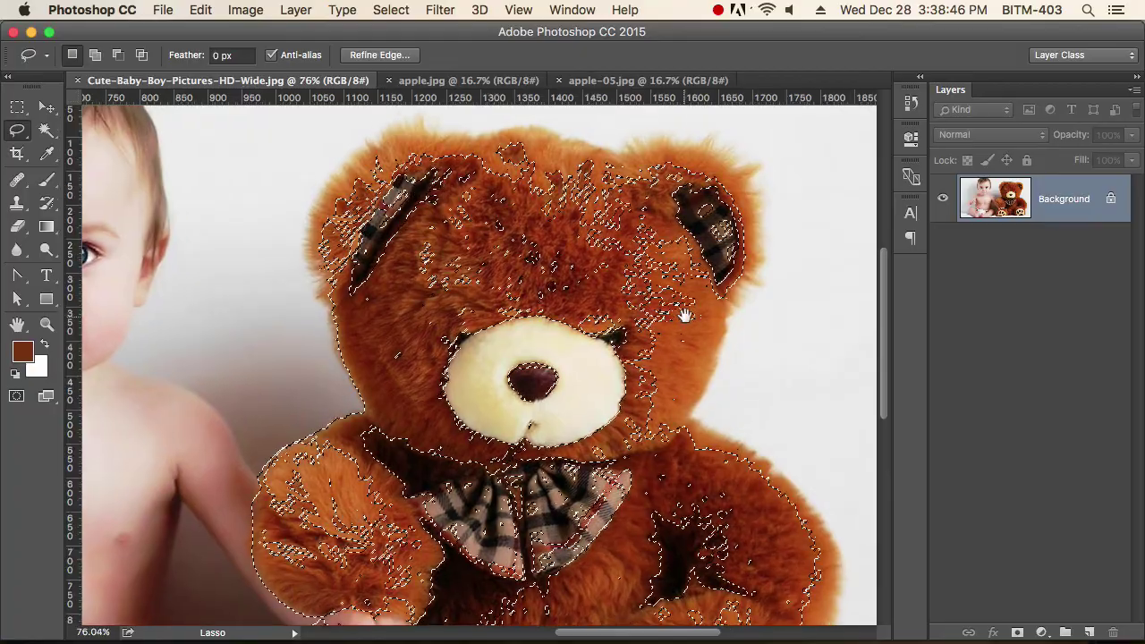
scroll(624, 302, "up", 2)
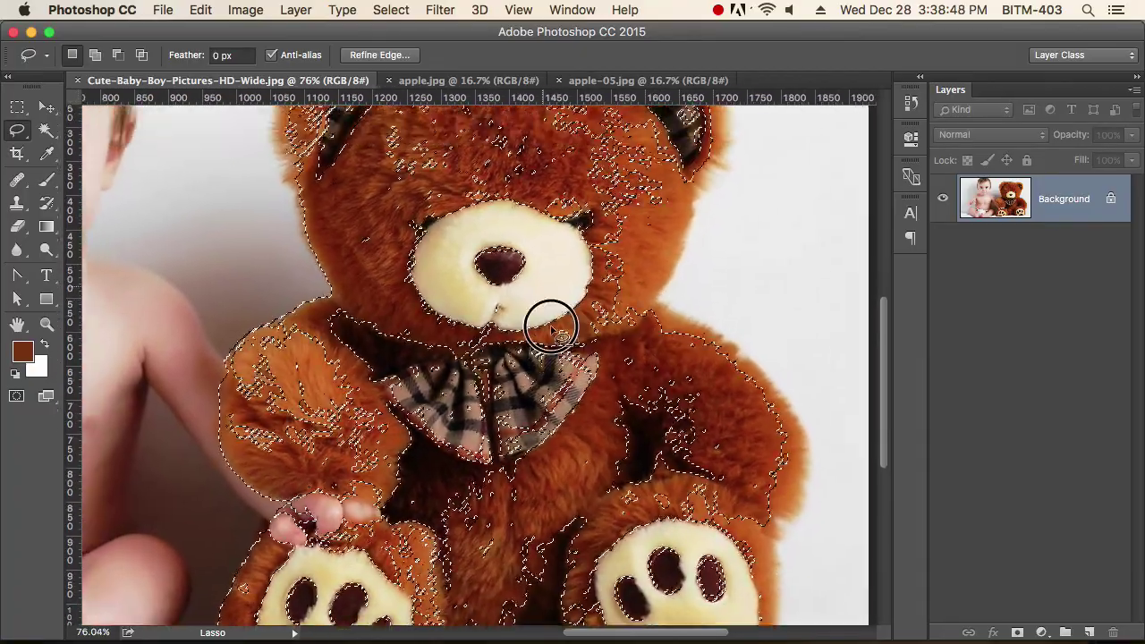
left_click(660, 351)
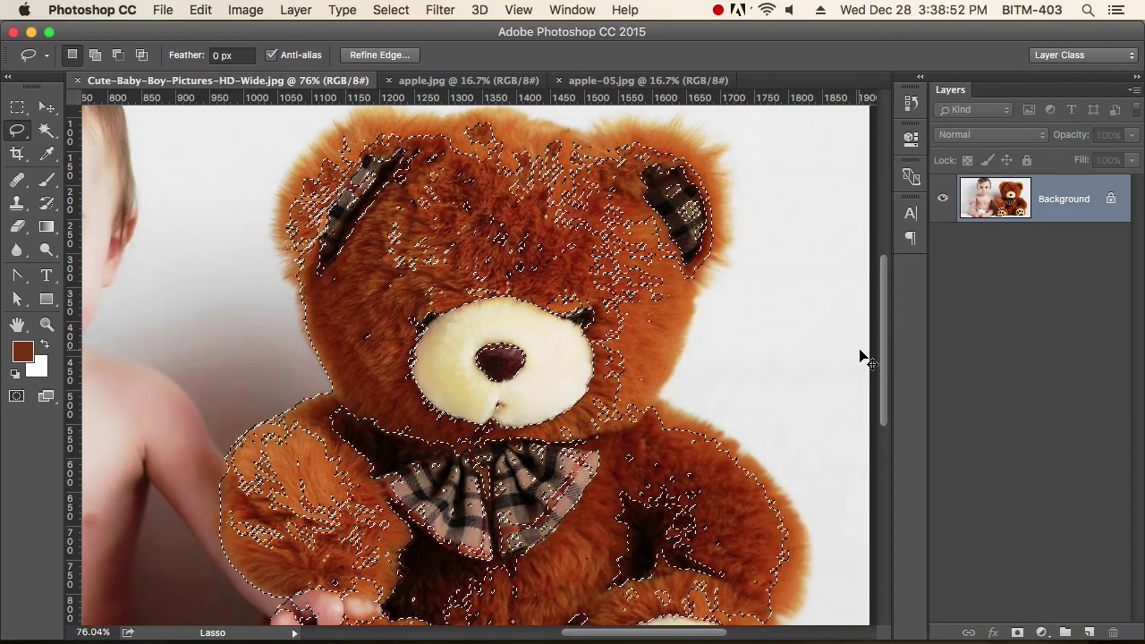
key("super+u")
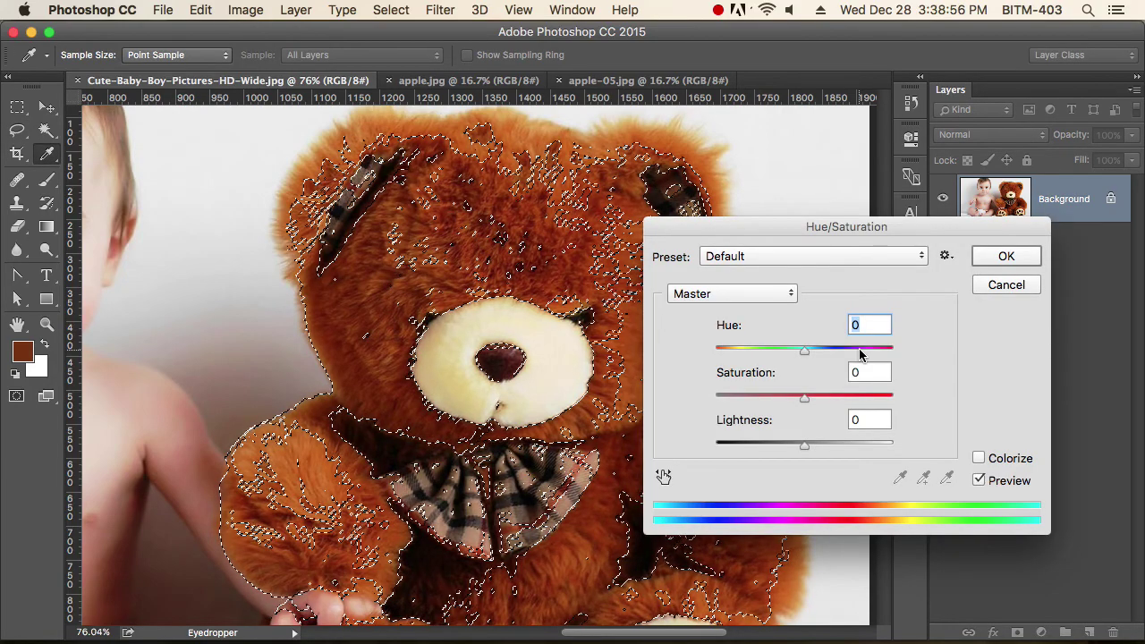
left_click_drag(838, 230, 925, 224)
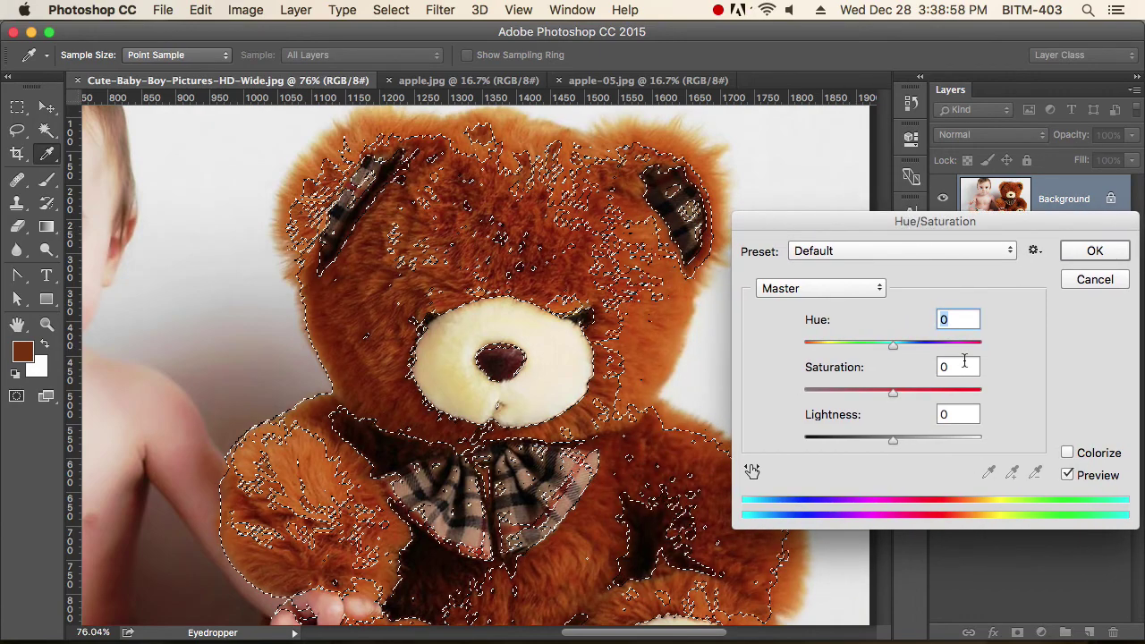
left_click_drag(894, 345, 977, 343)
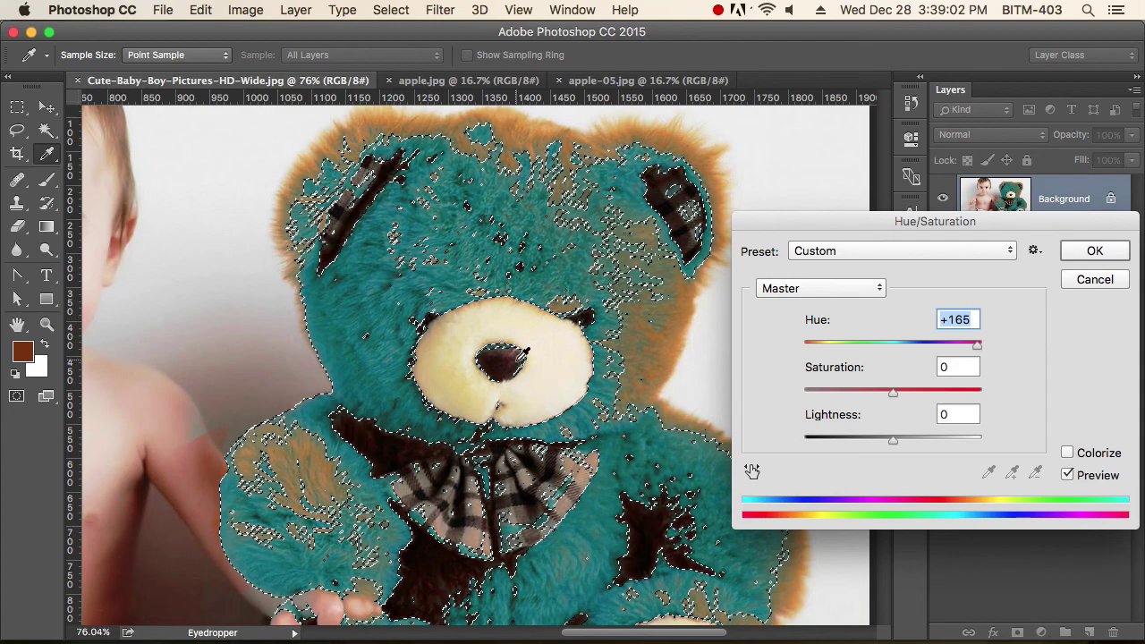
left_click(1105, 285)
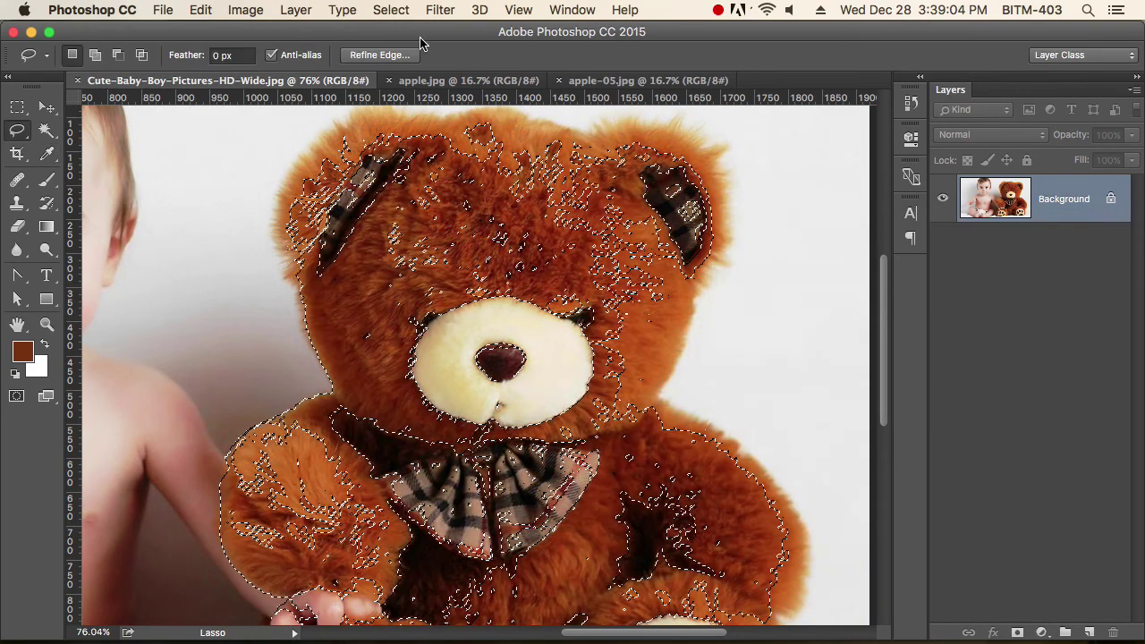
Feather the teddy bear selection with a radius of 10 pixels
left_click(373, 16)
mouse_move(480, 254)
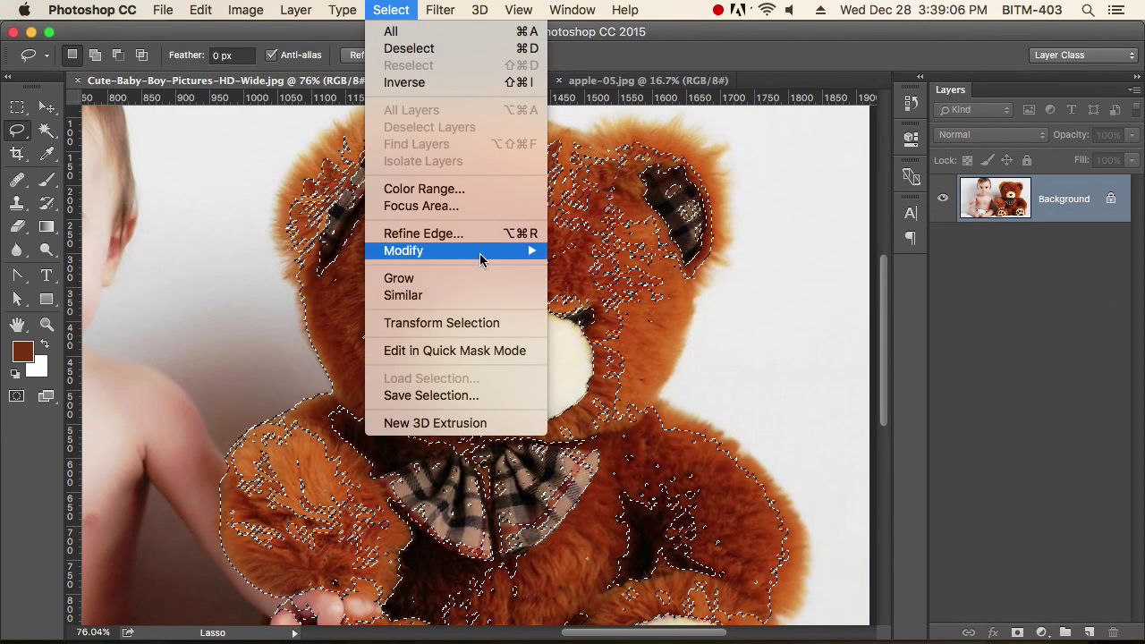
left_click(624, 324)
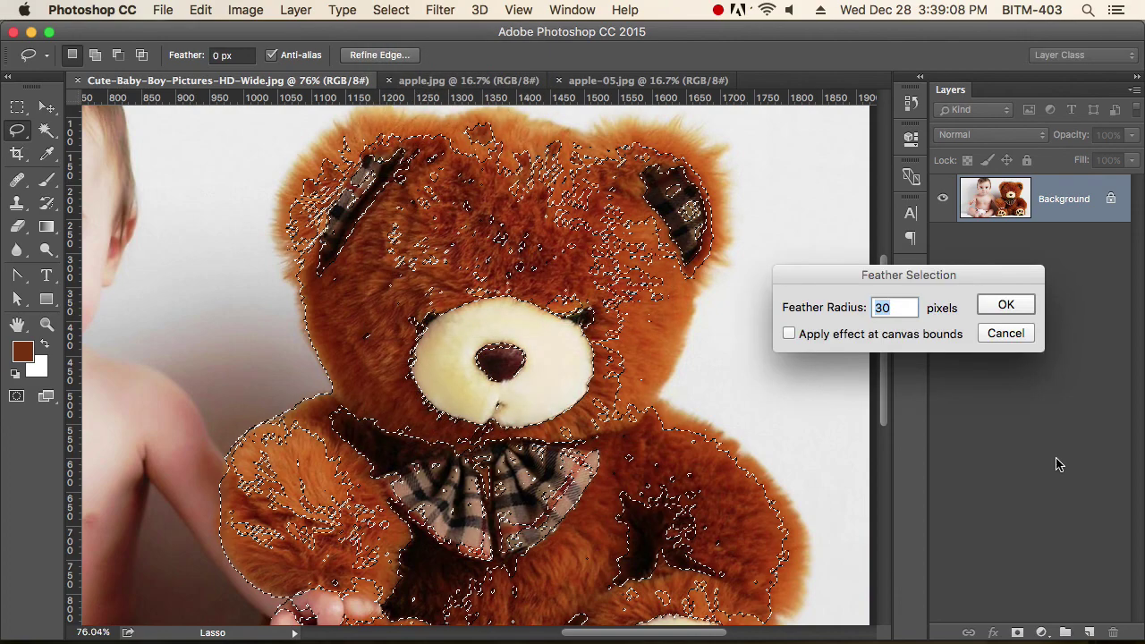
type("1")
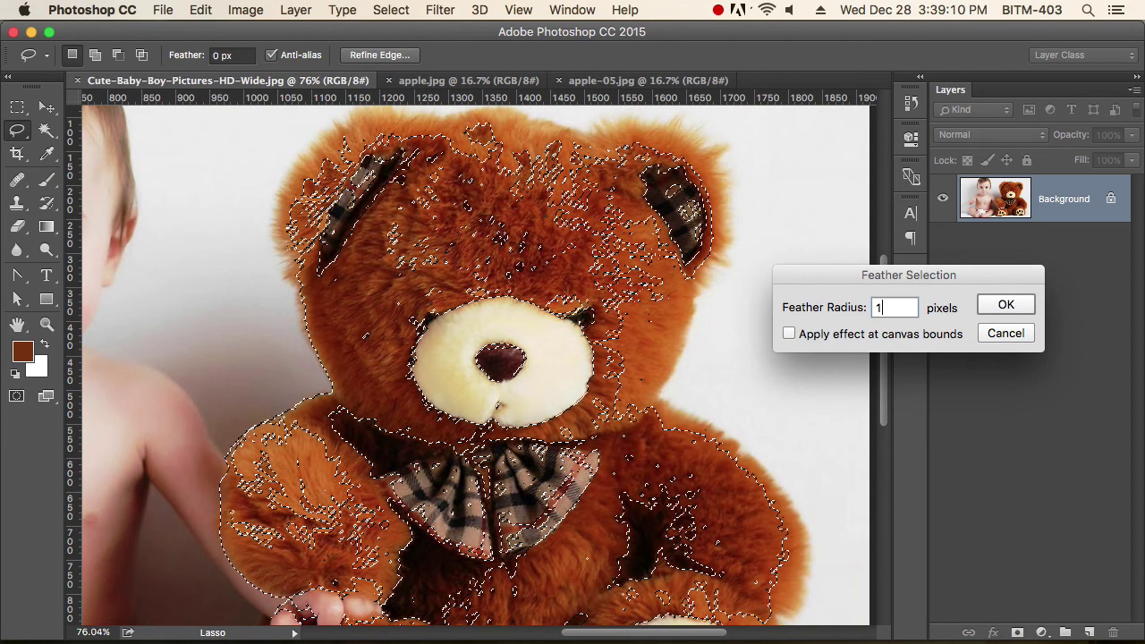
type("0")
key("Return")
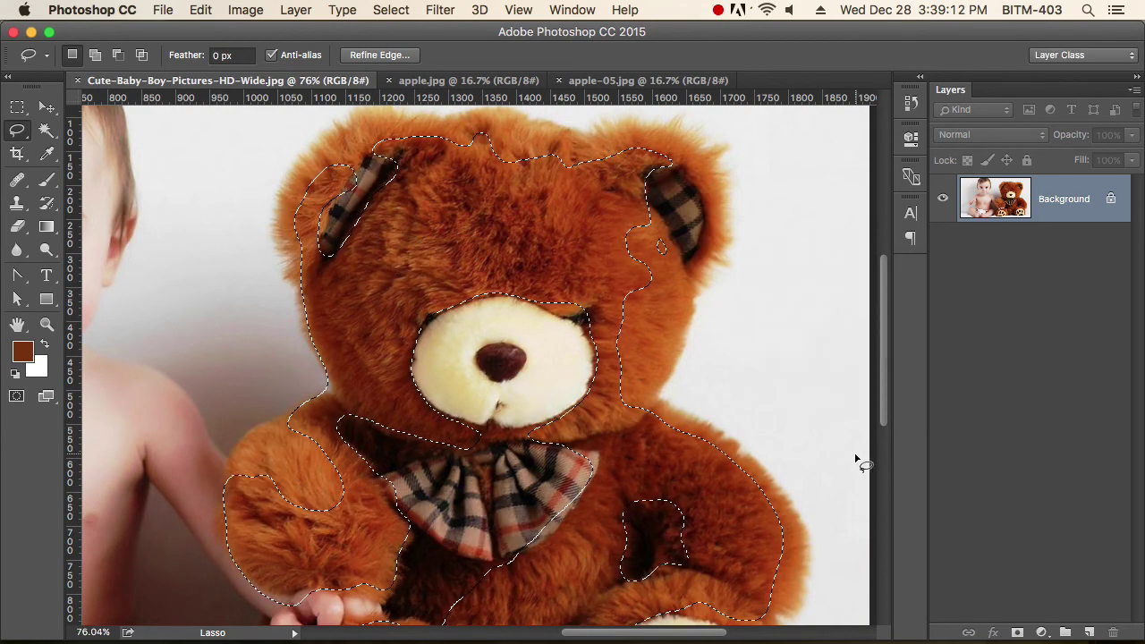
Recolor the feathered teddy bear selection with Hue/Saturation at a hue of -124, and deselect it
key("super+u")
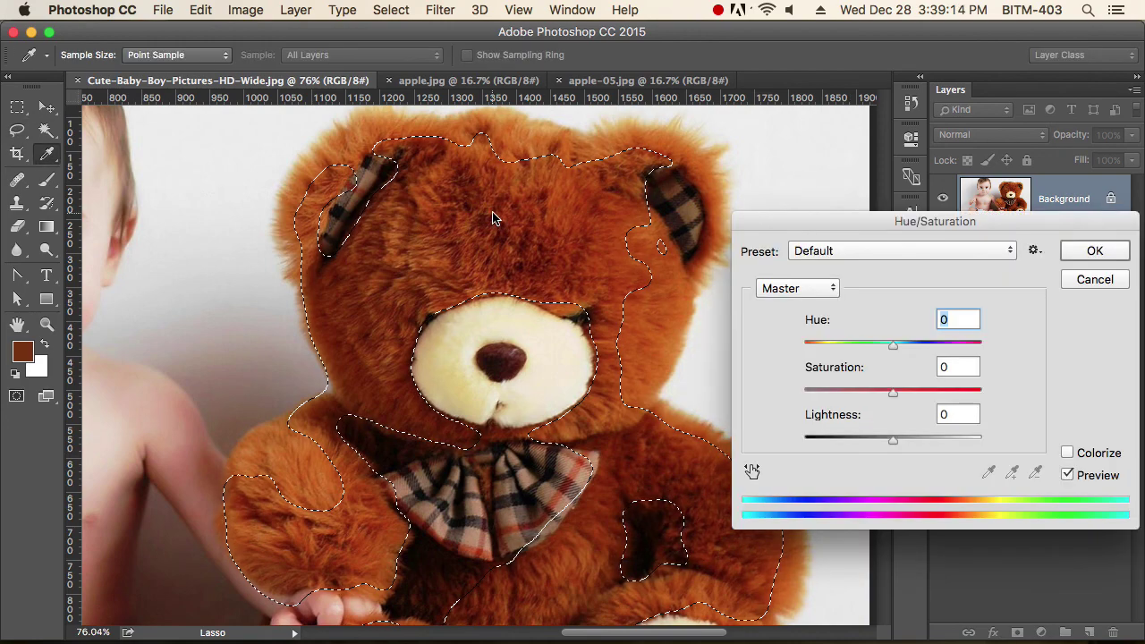
left_click_drag(896, 346, 825, 363)
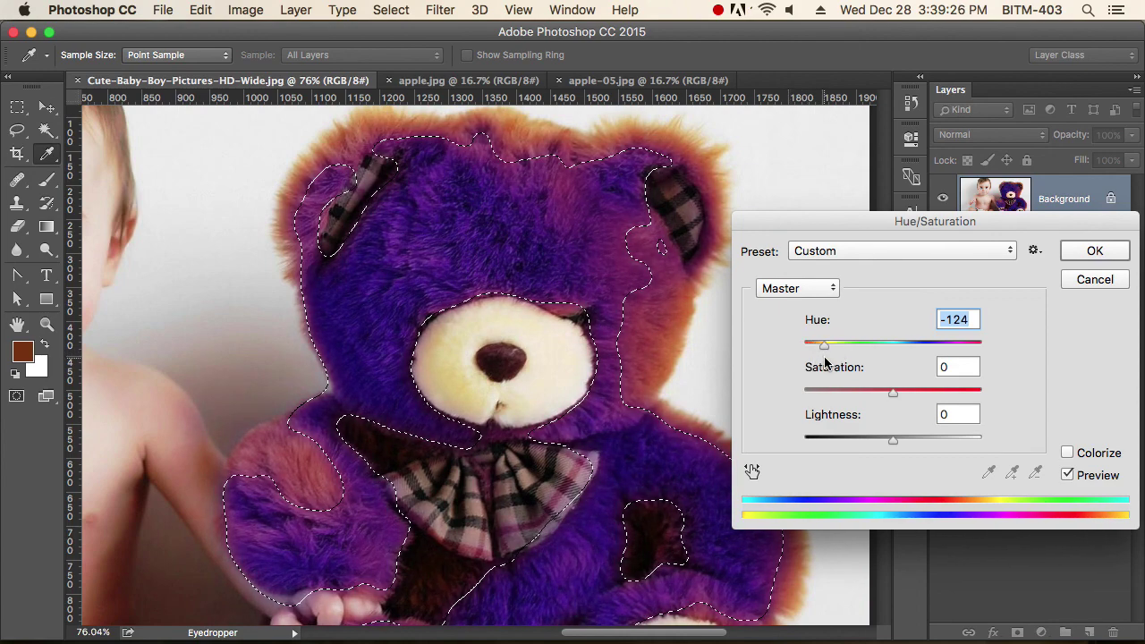
left_click(1095, 251)
key("l")
key("ctrl+d")
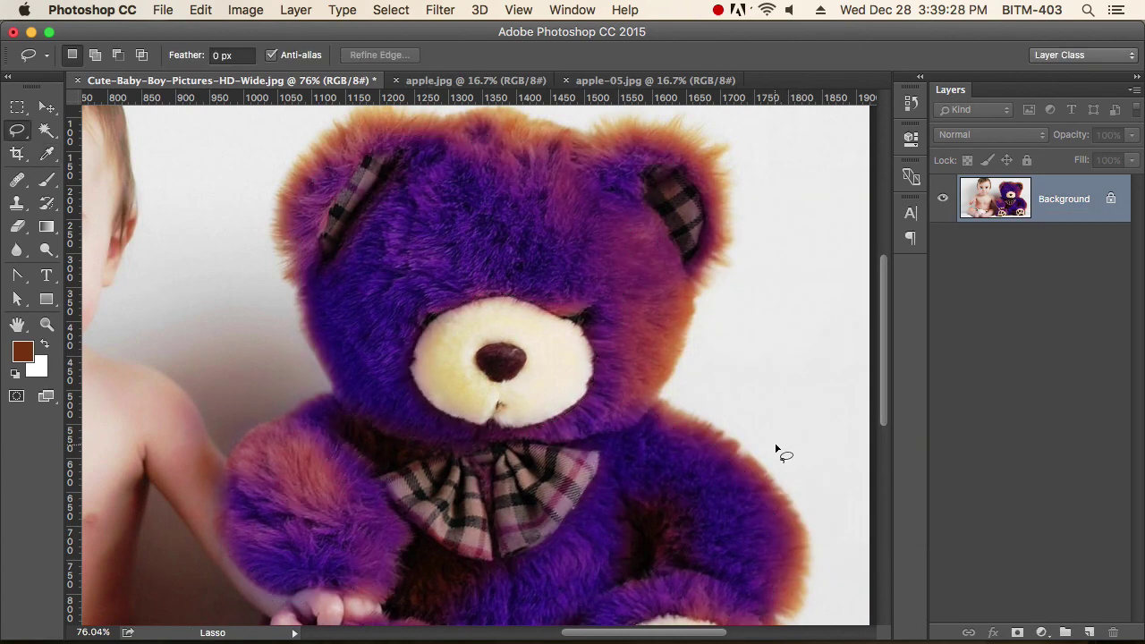
Examine the recolored teddy bear's fur and edges close up and in the context of the whole photo
scroll(555, 391, "down", 4)
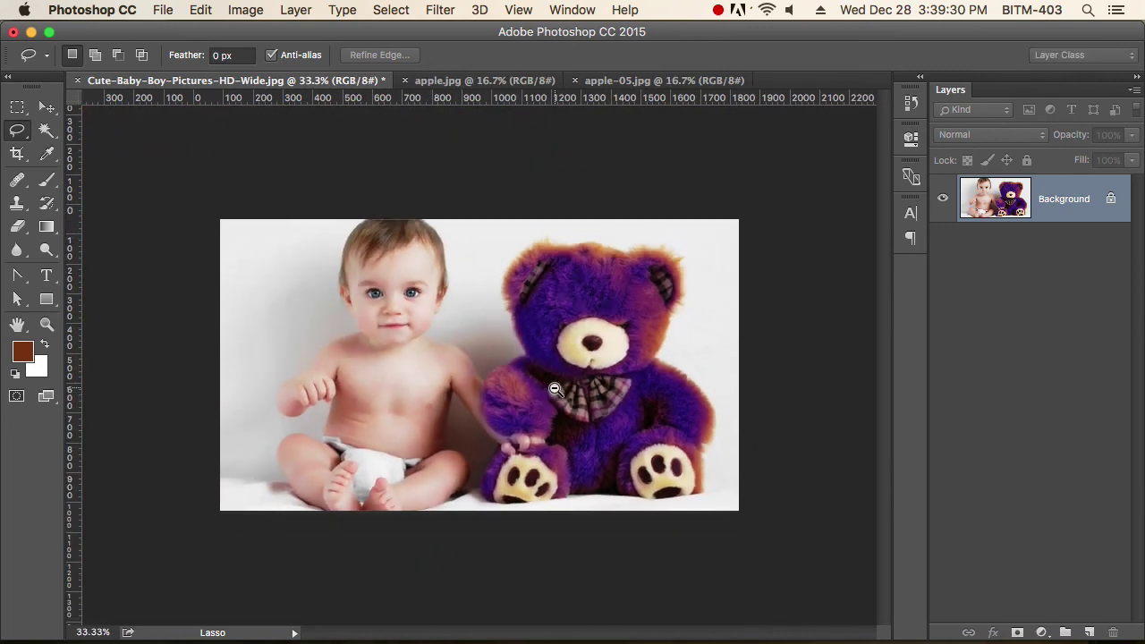
scroll(573, 367, "up", 1)
left_click(580, 346, "ctrl")
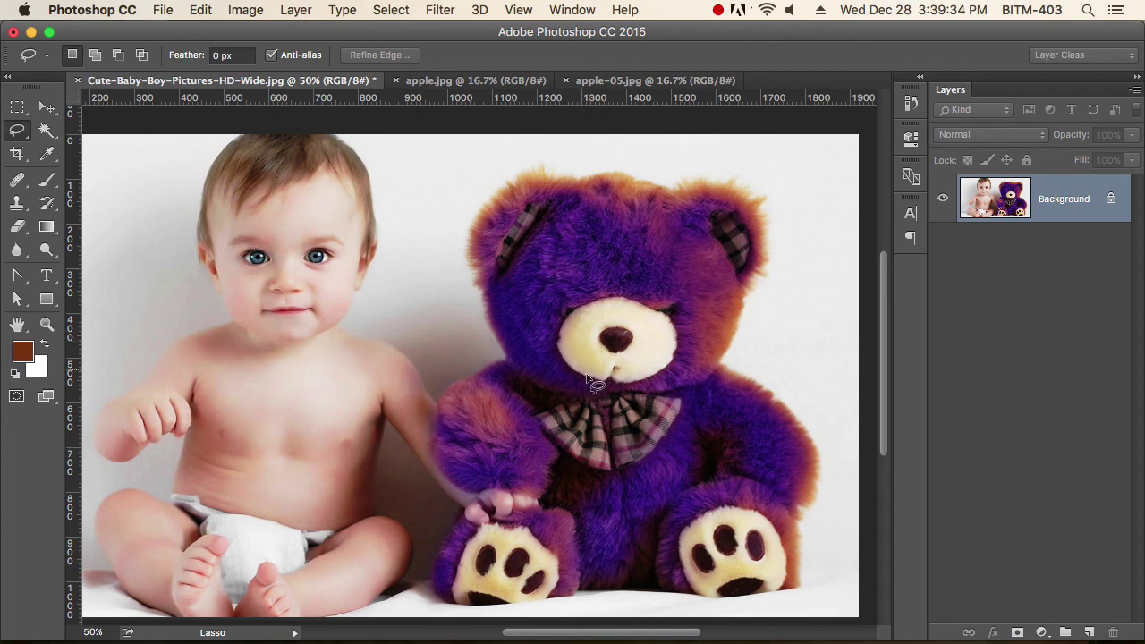
left_click(598, 242, "ctrl")
left_click(599, 242, "ctrl")
left_click(599, 242, "ctrl")
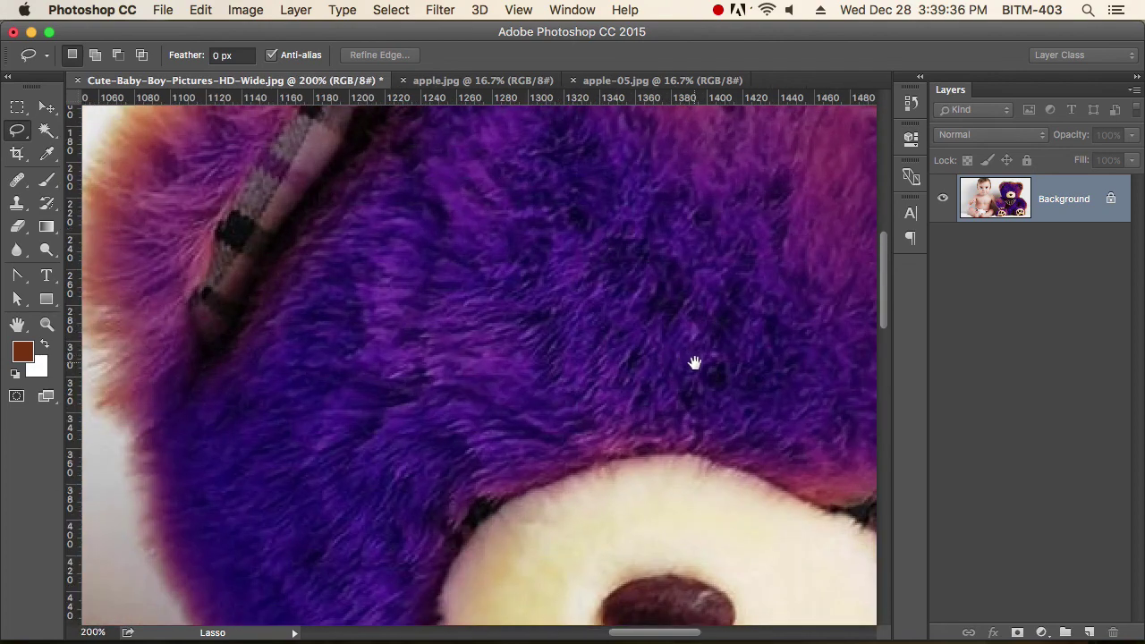
scroll(582, 402, "right", 2)
scroll(549, 319, "down", 4)
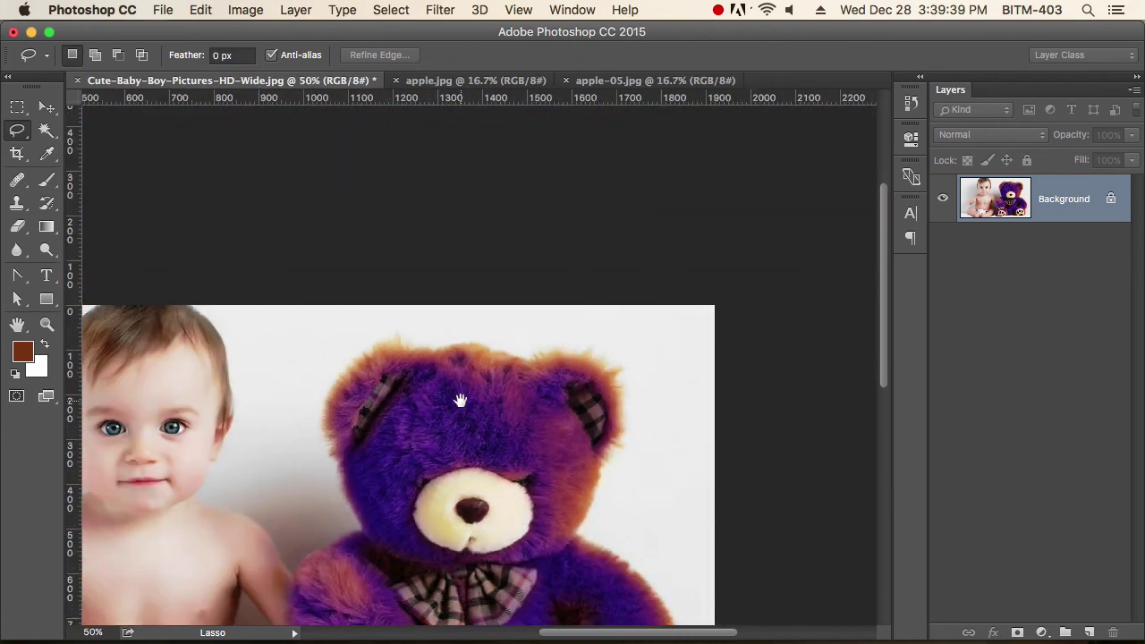
left_click_drag(460, 400, 619, 297)
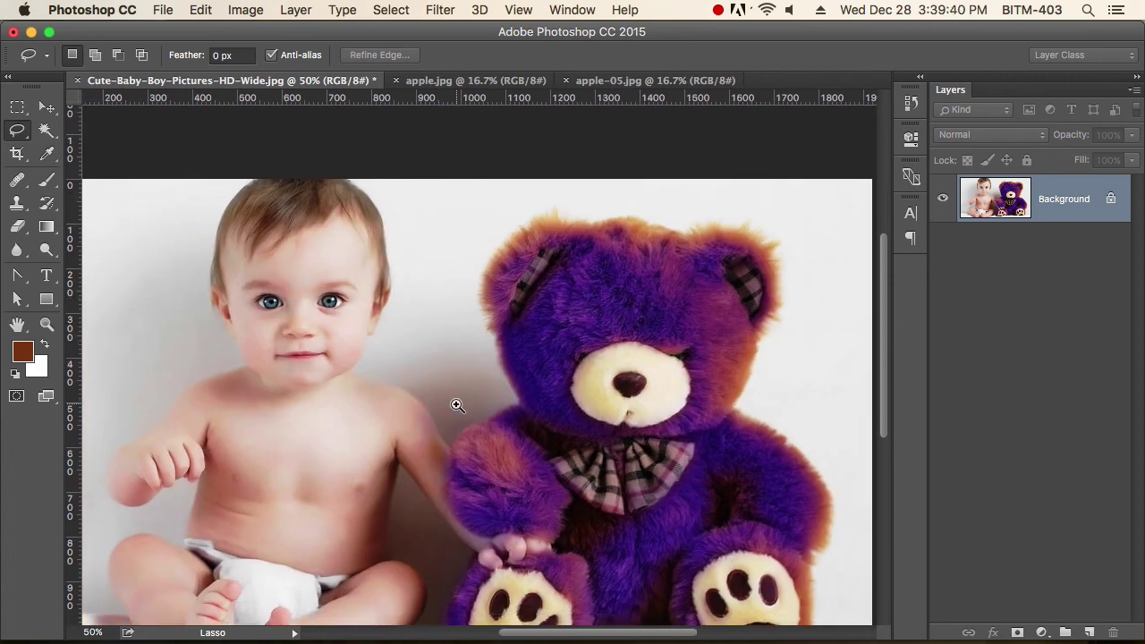
left_click(456, 405, "ctrl")
left_click_drag(685, 379, 519, 371)
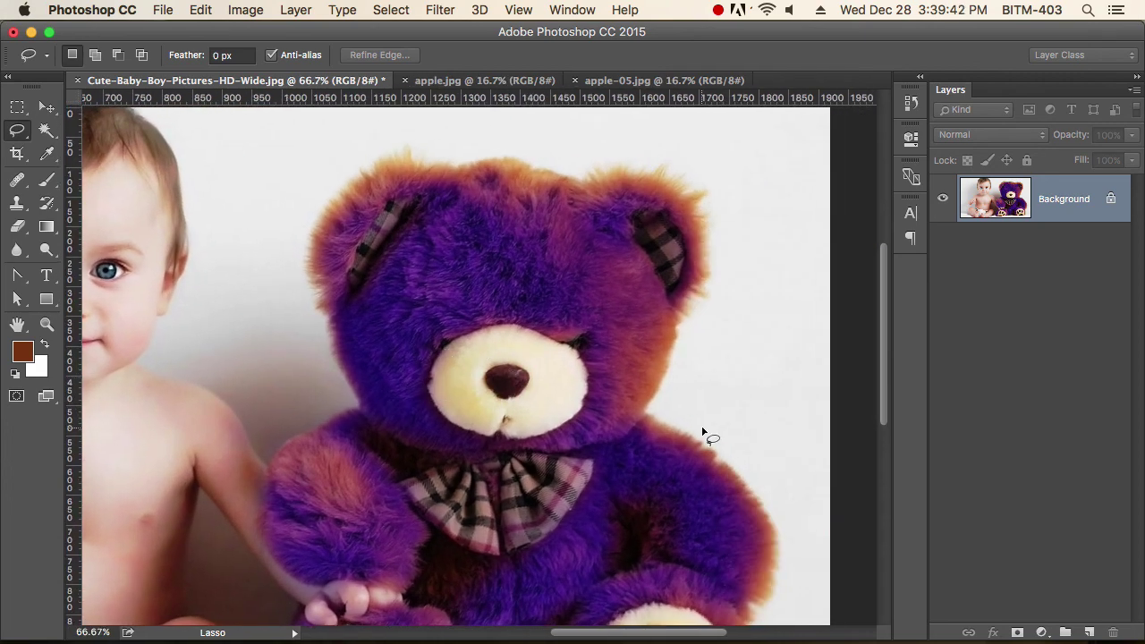